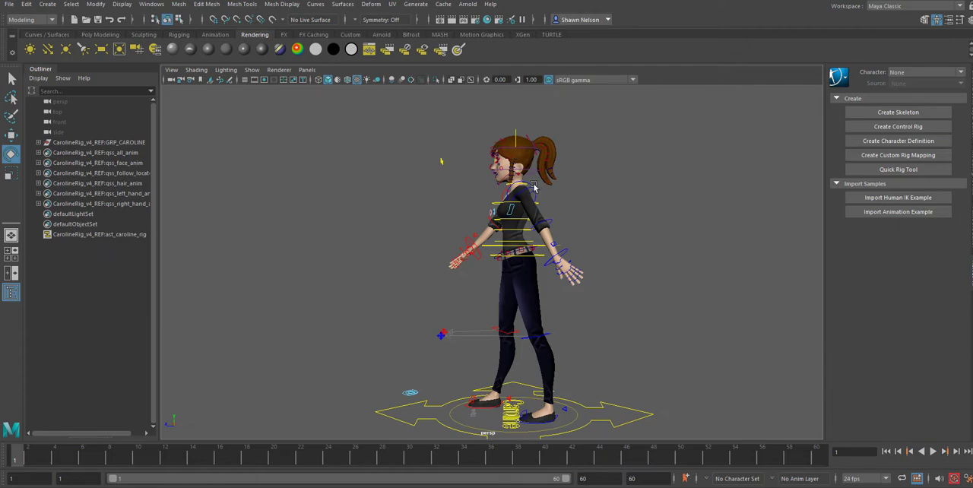
# Step: Rotate the character's upper chest control slightly to twist the shoulders
pyautogui.keyDown('alt'); pyautogui.moveTo(546, 304); pyautogui.dragTo(526, 217); pyautogui.keyUp('alt')
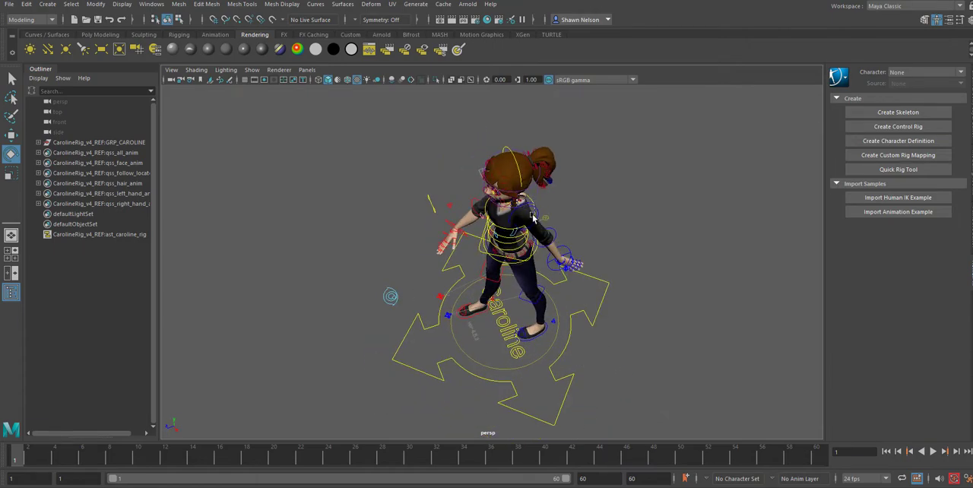
pyautogui.click(513, 220)
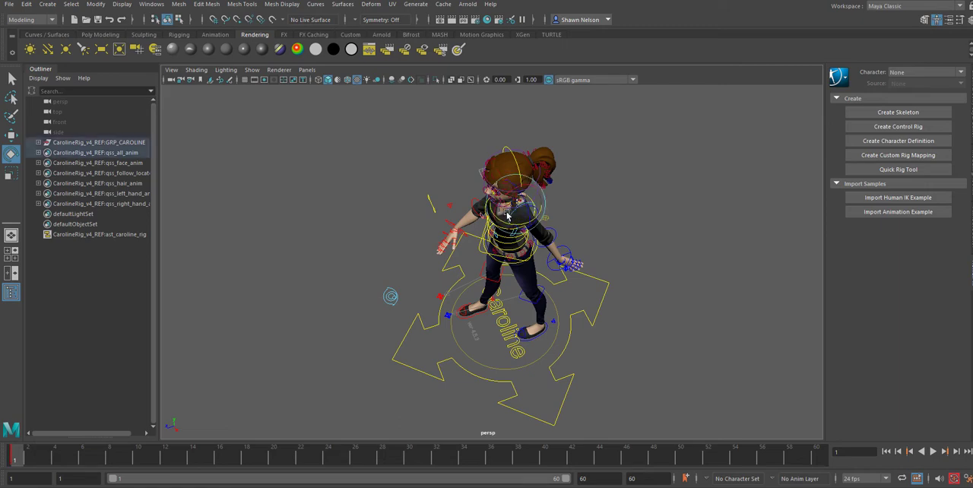
pyautogui.moveTo(507, 217); pyautogui.dragTo(513, 218)
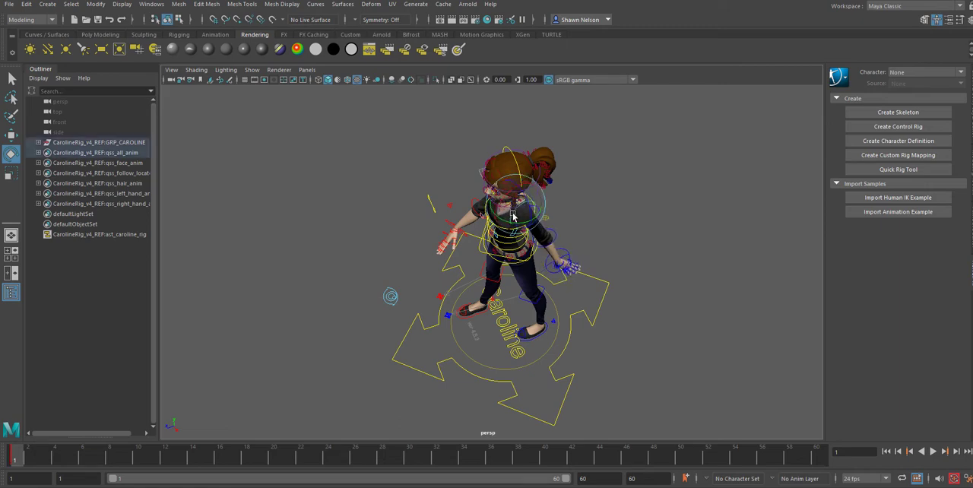
pyautogui.click(616, 221)
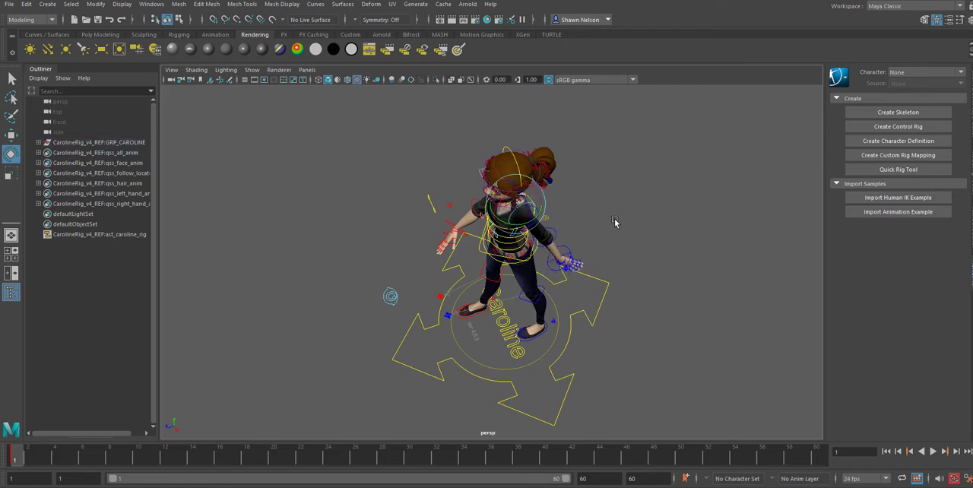
# Step: Rotate the left upper-arm control to swing the left arm forward across the front of the body
pyautogui.click(538, 219)
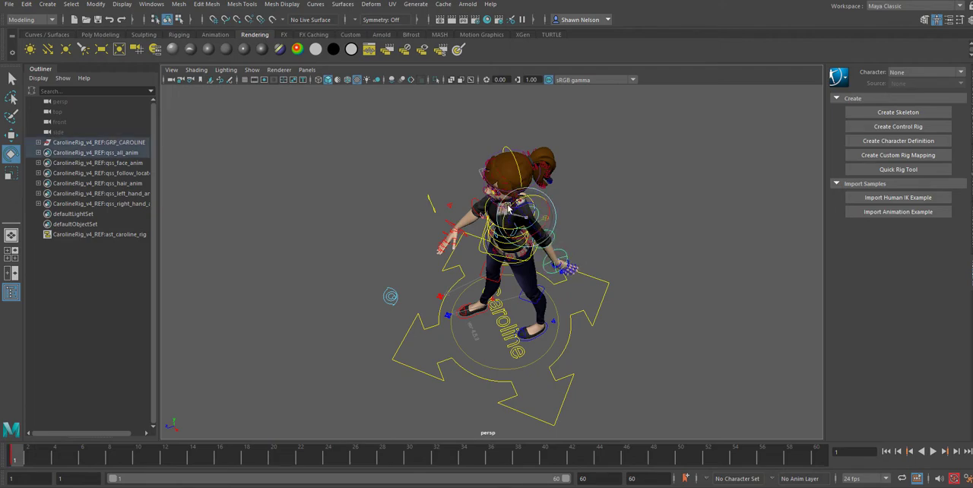
pyautogui.moveTo(508, 207); pyautogui.dragTo(522, 190)
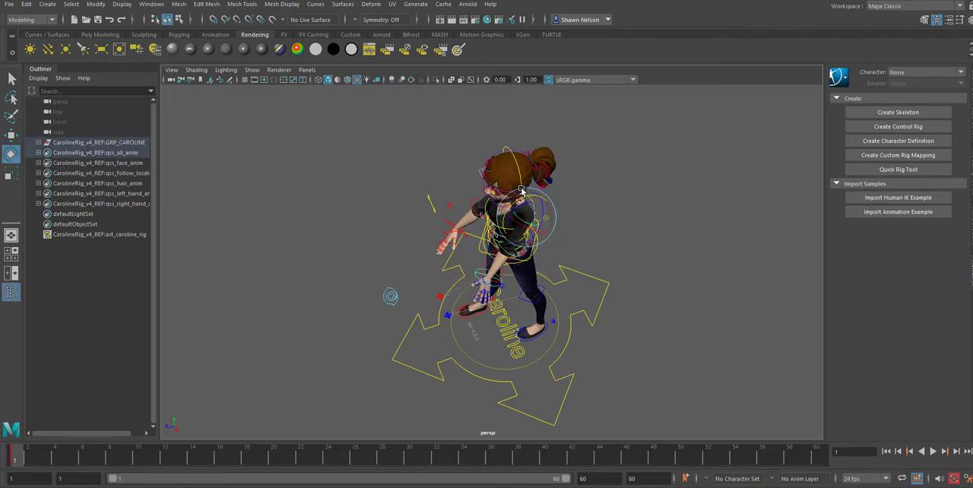
# Step: Rotate the right upper-arm control to swing the right arm backward, opposite the left arm
pyautogui.keyDown('alt'); pyautogui.moveTo(497, 289); pyautogui.dragTo(646, 283); pyautogui.keyUp('alt')
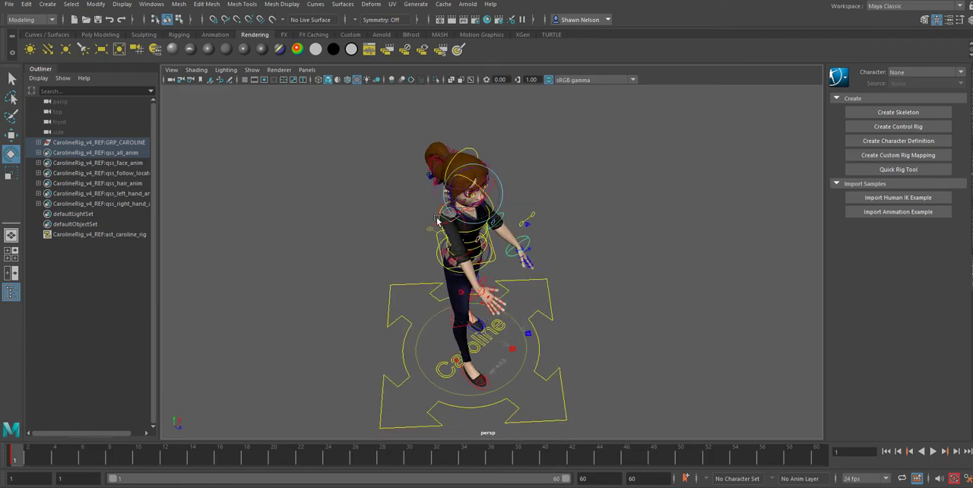
pyautogui.scroll(3, 437, 221)
pyautogui.click(413, 200)
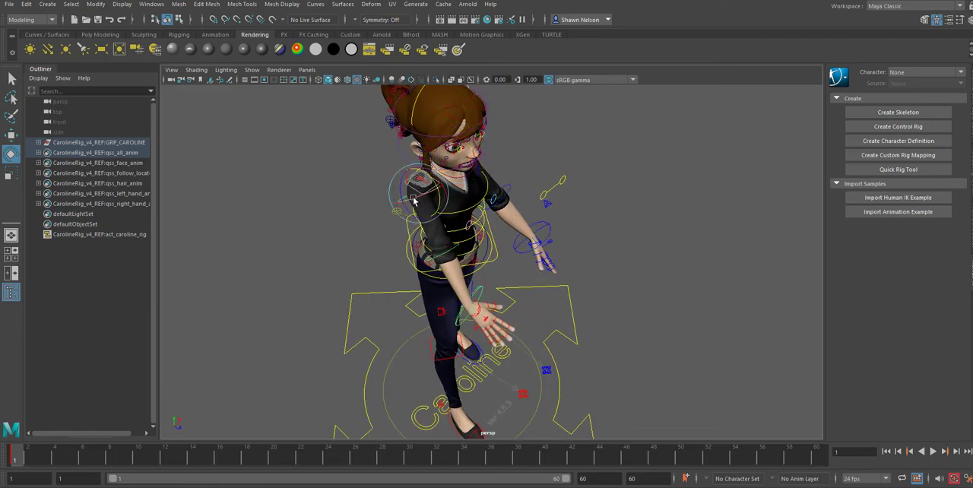
pyautogui.moveTo(433, 186); pyautogui.dragTo(442, 203)
# Step: Rotate the hips control slightly around the character's waist, checking it from the side and back
pyautogui.keyDown('alt'); pyautogui.moveTo(576, 299); pyautogui.dragTo(446, 361); pyautogui.keyUp('alt')
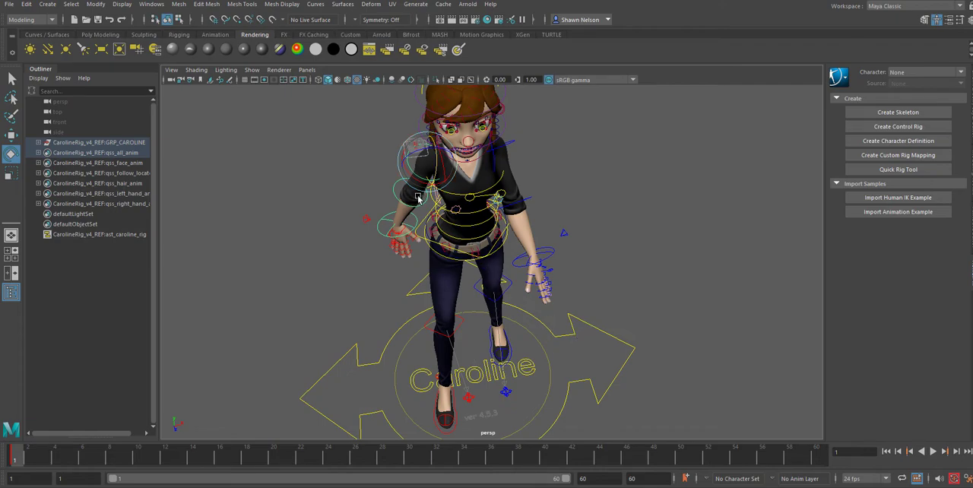
pyautogui.keyDown('alt'); pyautogui.moveTo(608, 310); pyautogui.dragTo(499, 300); pyautogui.keyUp('alt')
pyautogui.keyDown('alt'); pyautogui.moveTo(634, 202); pyautogui.dragTo(579, 257); pyautogui.keyUp('alt')
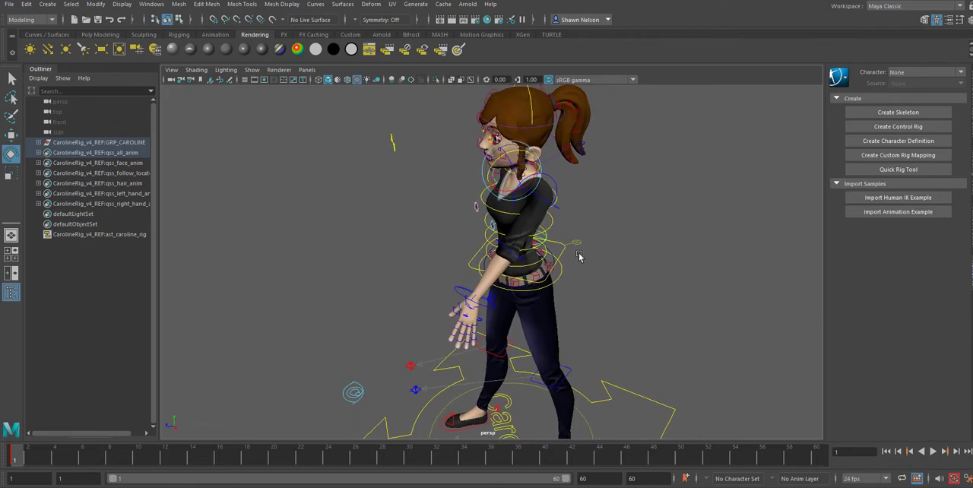
pyautogui.click(556, 267)
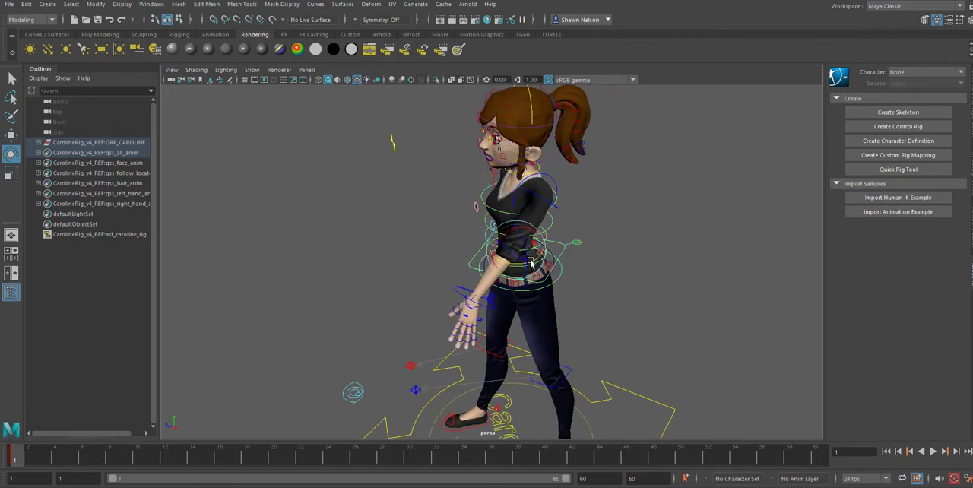
pyautogui.moveTo(536, 261); pyautogui.dragTo(537, 260)
pyautogui.keyDown('alt'); pyautogui.moveTo(601, 309); pyautogui.dragTo(512, 293); pyautogui.keyUp('alt')
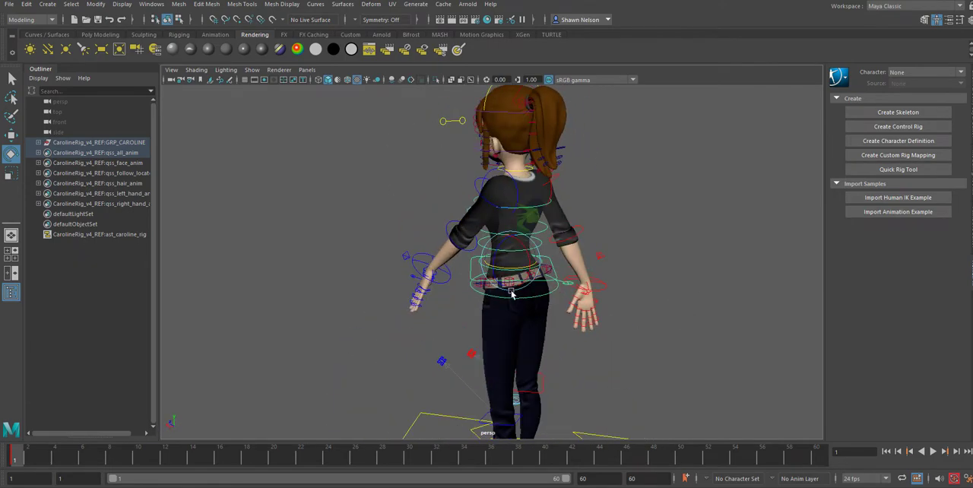
pyautogui.click(524, 232)
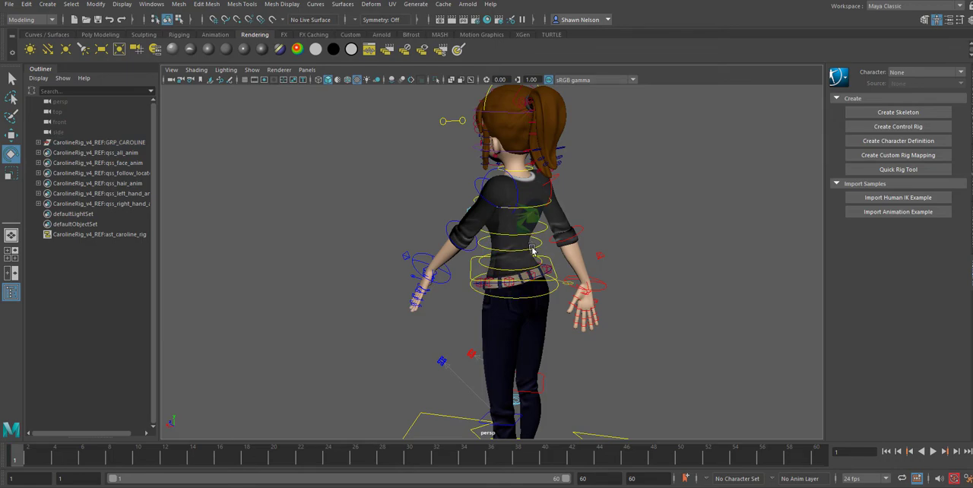
# Step: Rotate the mid-spine control to tilt the upper body toward the character's right side
pyautogui.click(534, 251)
pyautogui.keyDown('alt'); pyautogui.moveTo(638, 233); pyautogui.dragTo(598, 237); pyautogui.keyUp('alt')
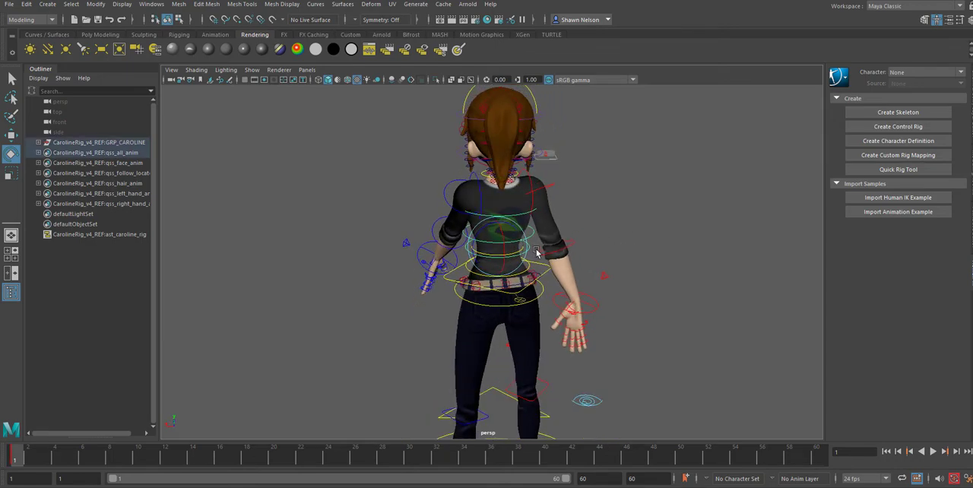
pyautogui.moveTo(513, 255); pyautogui.dragTo(507, 254)
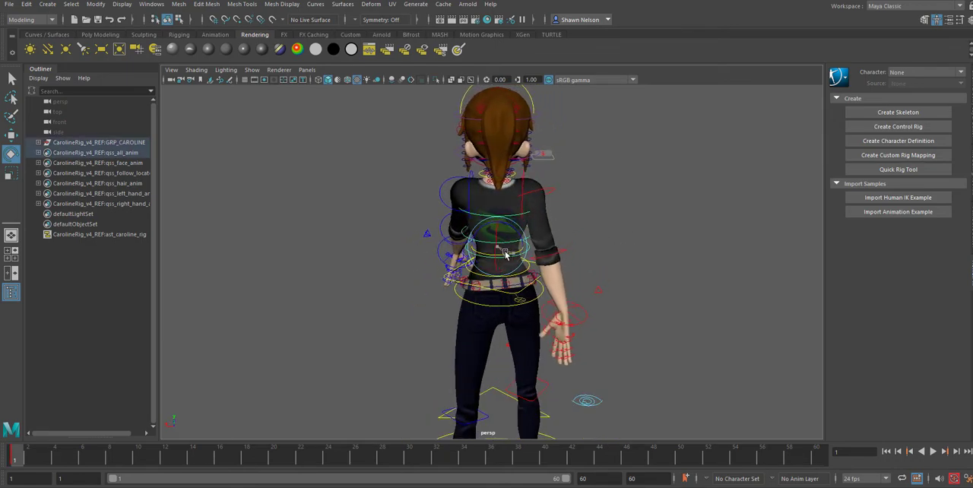
# Step: Switch to the front view and adjust the sideways tilt of the chest control
pyautogui.keyDown('alt'); pyautogui.moveTo(590, 239); pyautogui.dragTo(820, 237); pyautogui.keyUp('alt')
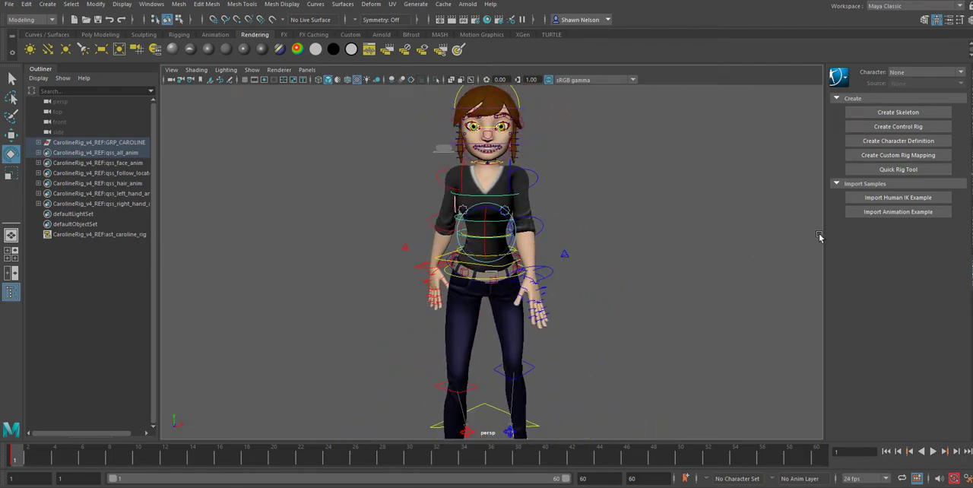
pyautogui.press('space')
pyautogui.moveTo(585, 271); pyautogui.dragTo(596, 305)
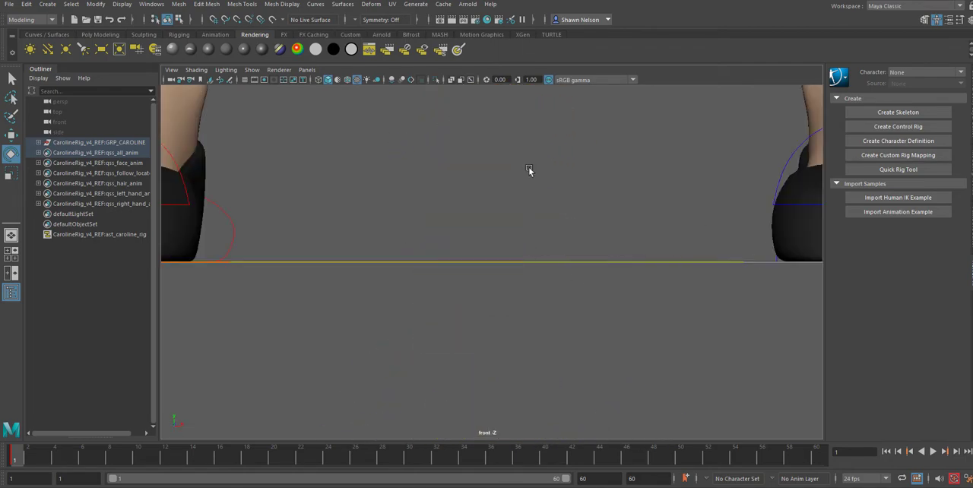
pyautogui.press('f')
pyautogui.scroll(-14, 549, 233)
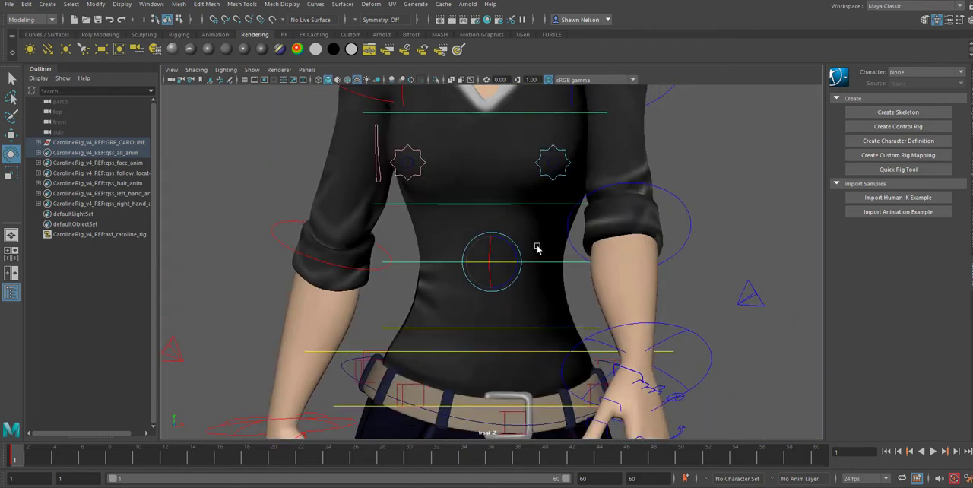
pyautogui.scroll(2, 507, 247)
pyautogui.scroll(1, 508, 247)
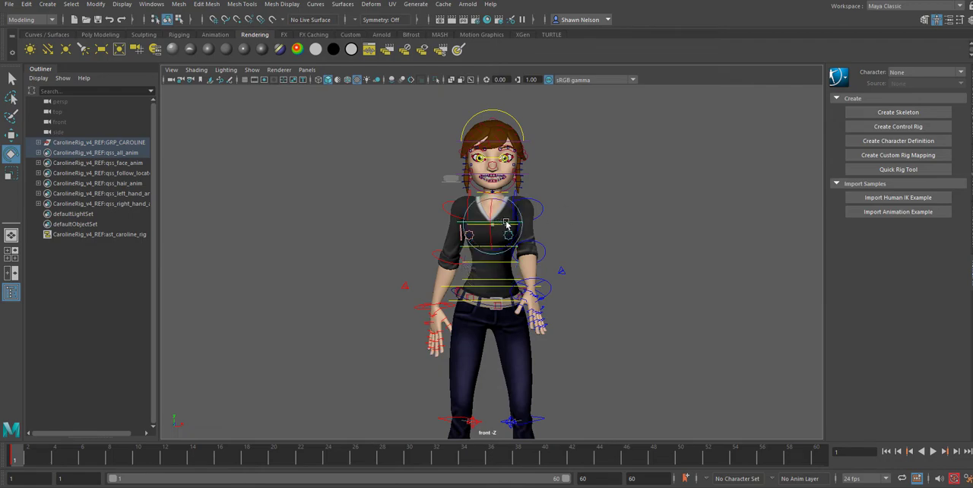
pyautogui.moveTo(506, 222); pyautogui.dragTo(505, 223)
pyautogui.click(640, 213)
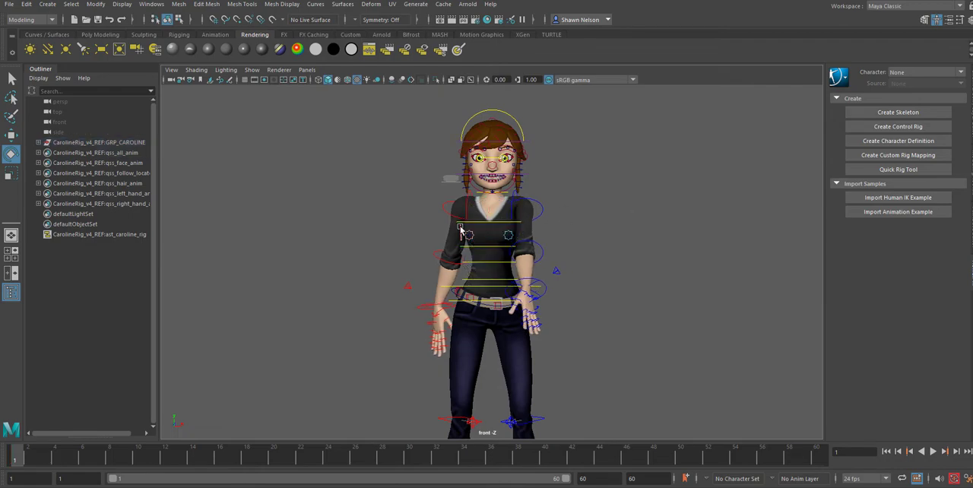
# Step: Rotate the right upper arm away from the body and angle the right hand outward at the wrist
pyautogui.click(447, 212)
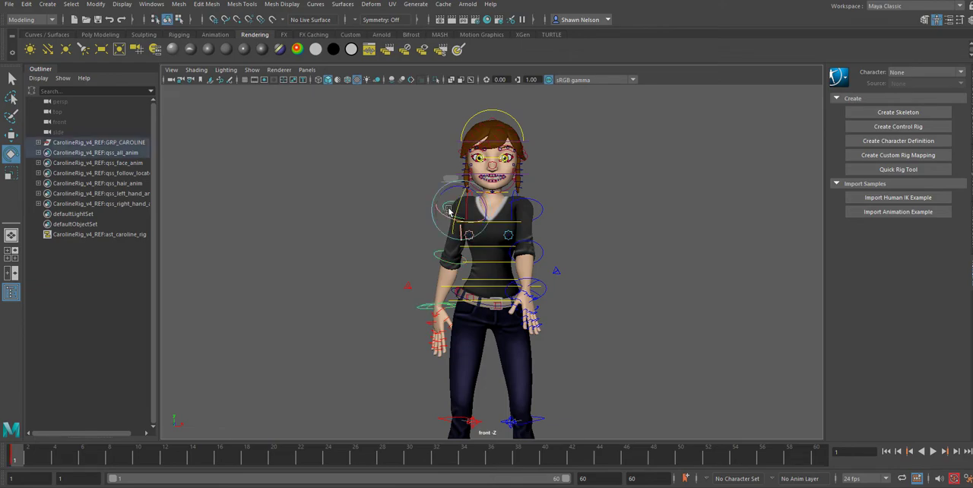
pyautogui.moveTo(438, 194); pyautogui.dragTo(445, 206)
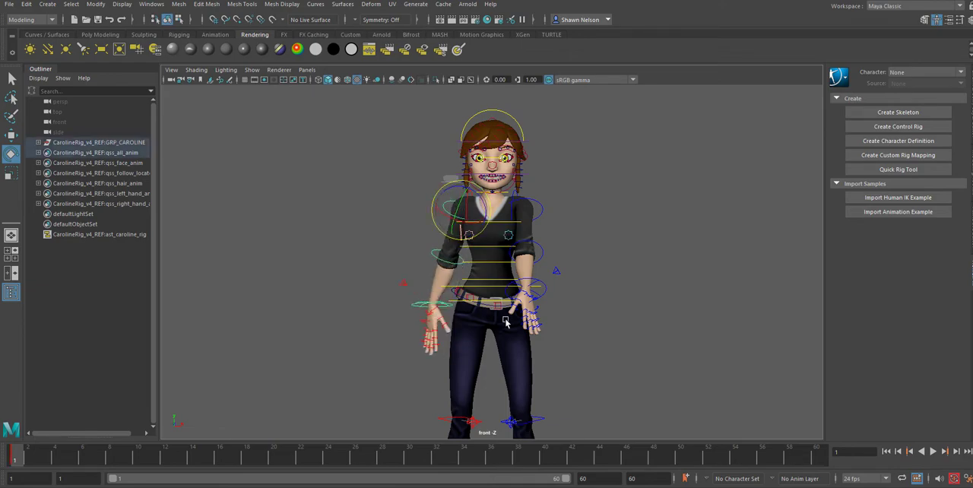
pyautogui.click(435, 305)
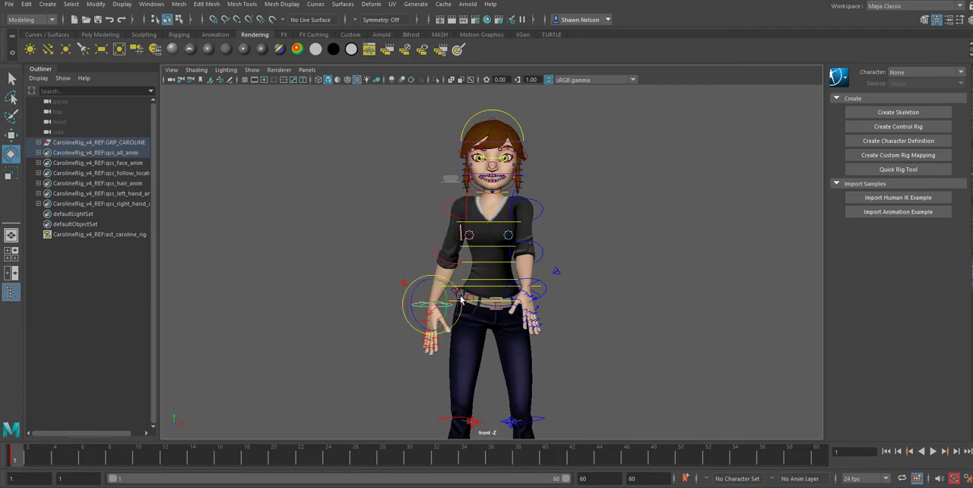
pyautogui.moveTo(460, 300); pyautogui.dragTo(462, 302)
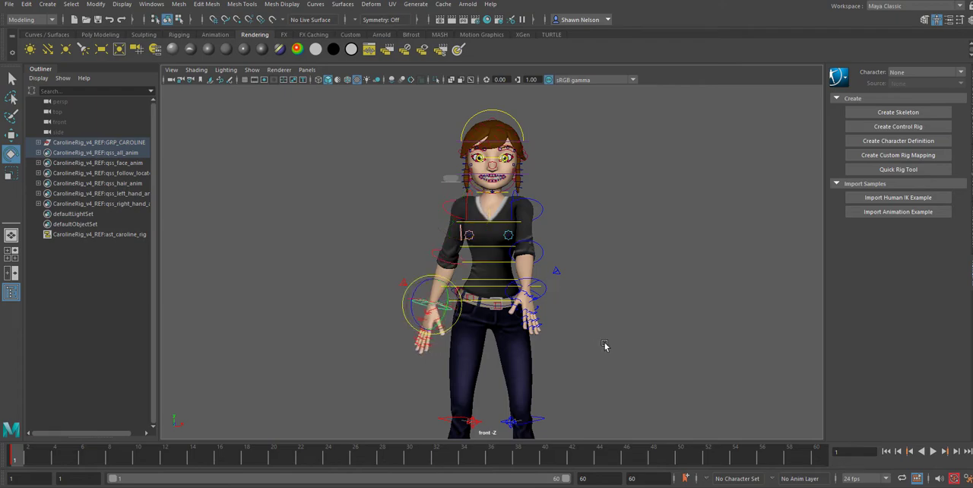
# Step: Move the right foot control sideways toward the character's centre line in the front view
pyautogui.keyDown('alt'); pyautogui.moveTo(604, 346); pyautogui.dragTo(606, 211, button='middle'); pyautogui.keyUp('alt')
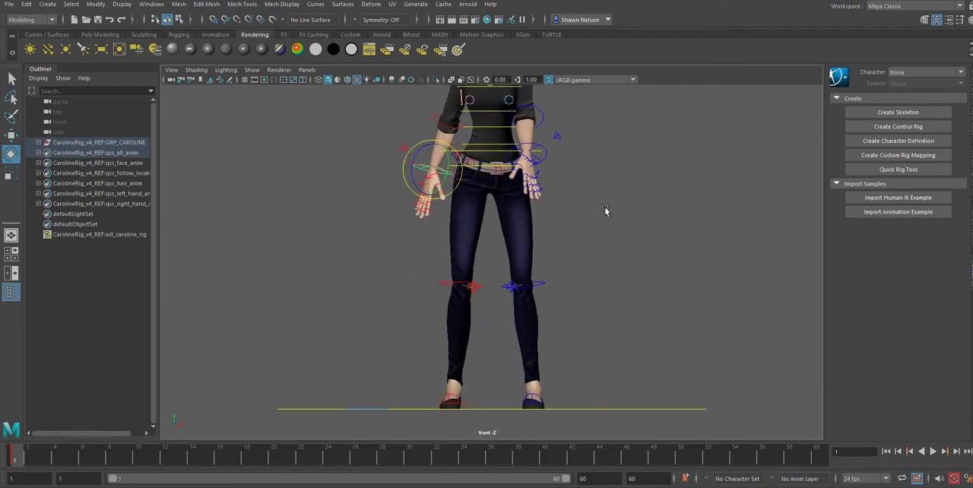
pyautogui.click(466, 410)
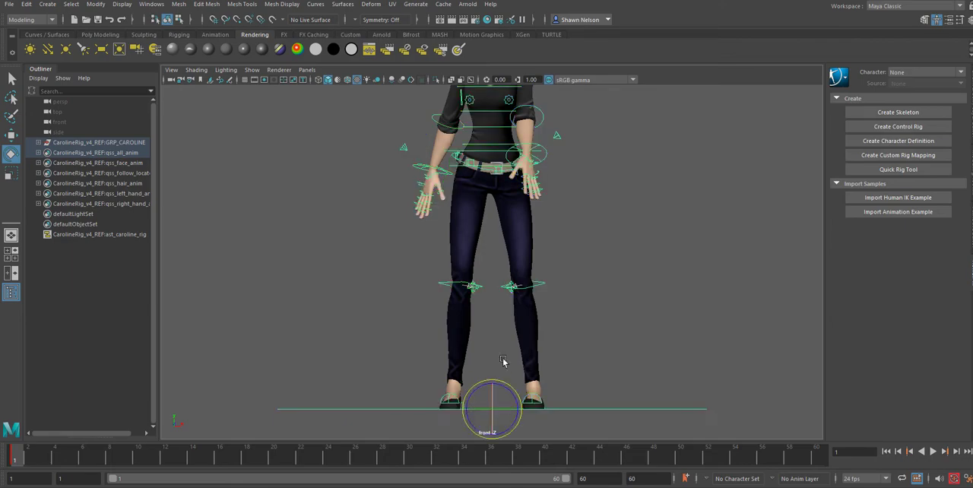
pyautogui.click(460, 405)
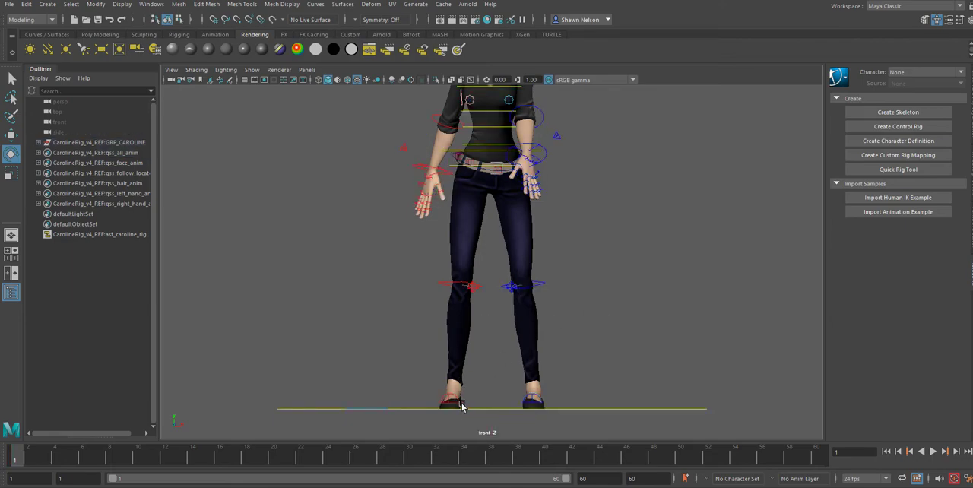
pyautogui.click(465, 405)
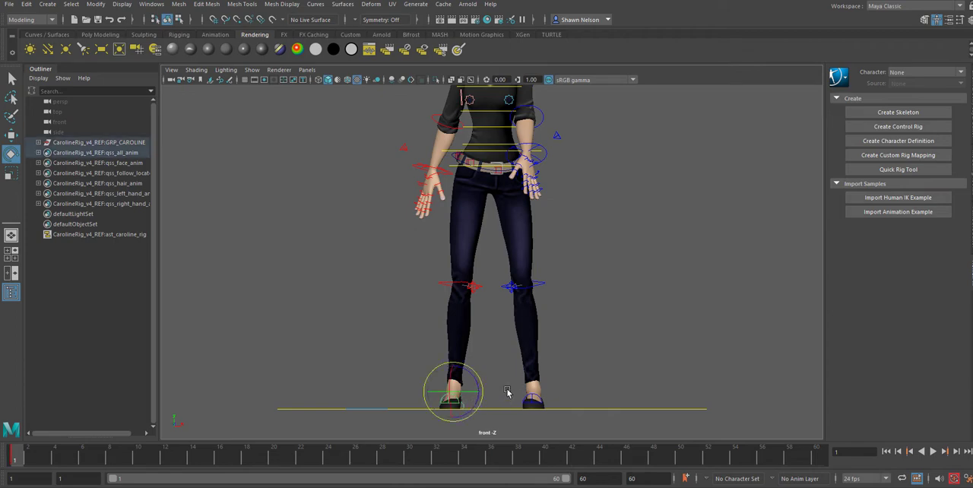
pyautogui.press('w')
pyautogui.moveTo(484, 396); pyautogui.dragTo(501, 393)
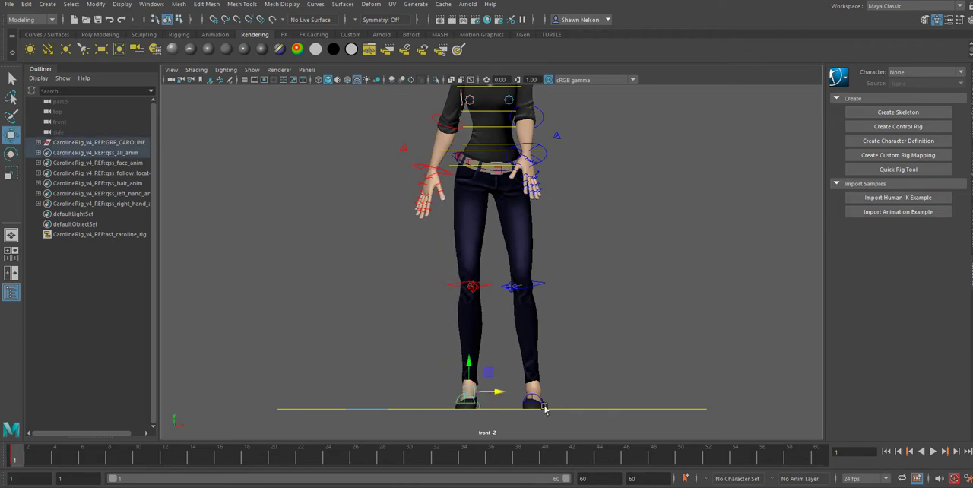
# Step: Select the left foot control and move it sideways toward the centre line in the front view
pyautogui.click(546, 408)
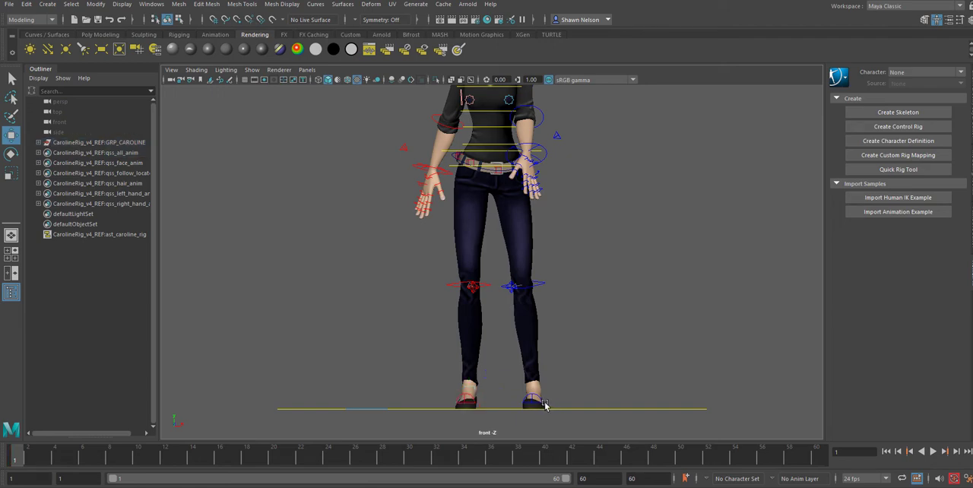
pyautogui.press('space')
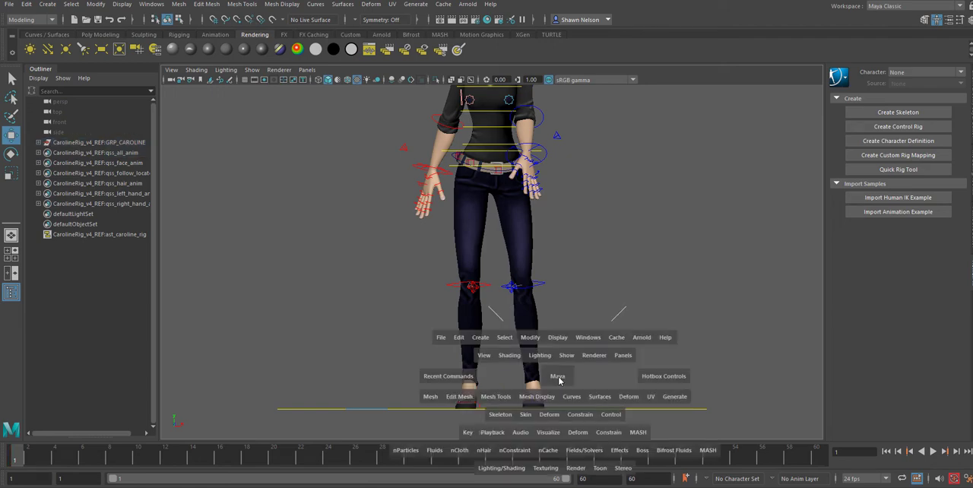
pyautogui.moveTo(552, 376); pyautogui.dragTo(534, 390)
pyautogui.keyDown('alt'); pyautogui.moveTo(580, 393); pyautogui.dragTo(570, 240, button='middle'); pyautogui.keyUp('alt')
pyautogui.keyDown('alt'); pyautogui.moveTo(570, 240); pyautogui.dragTo(592, 335, button='right'); pyautogui.keyUp('alt')
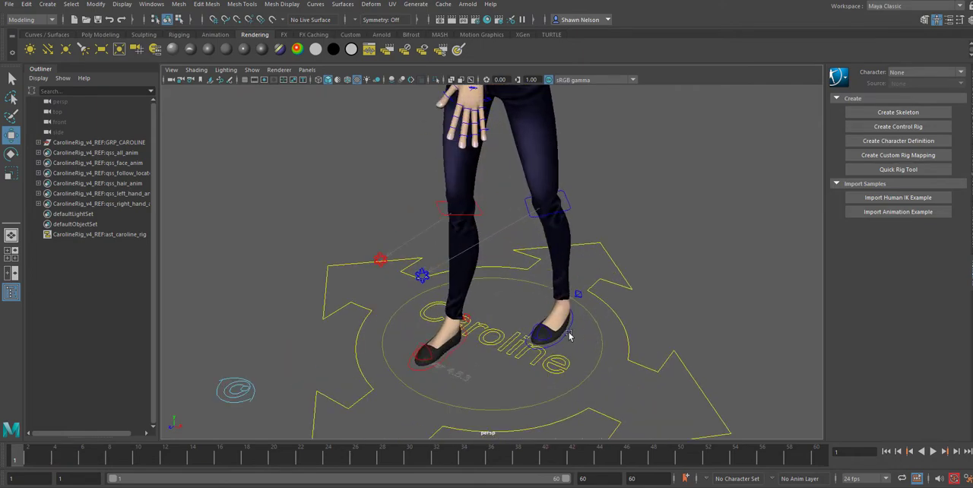
pyautogui.click(569, 336)
pyautogui.press('space')
pyautogui.moveTo(569, 345); pyautogui.dragTo(541, 397)
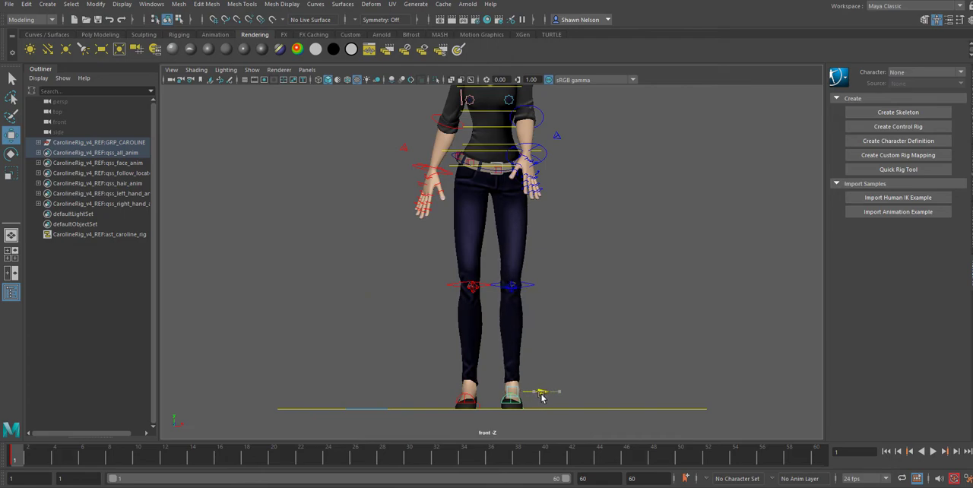
# Step: In the perspective view, rotate the left foot control to point the toes down and raise it vertically
pyautogui.press('space')
pyautogui.moveTo(564, 343); pyautogui.dragTo(522, 323)
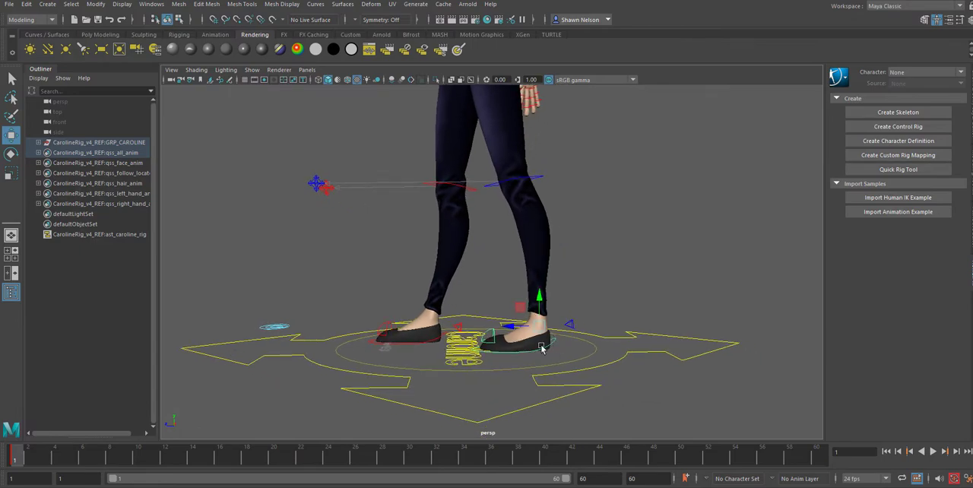
pyautogui.press('e')
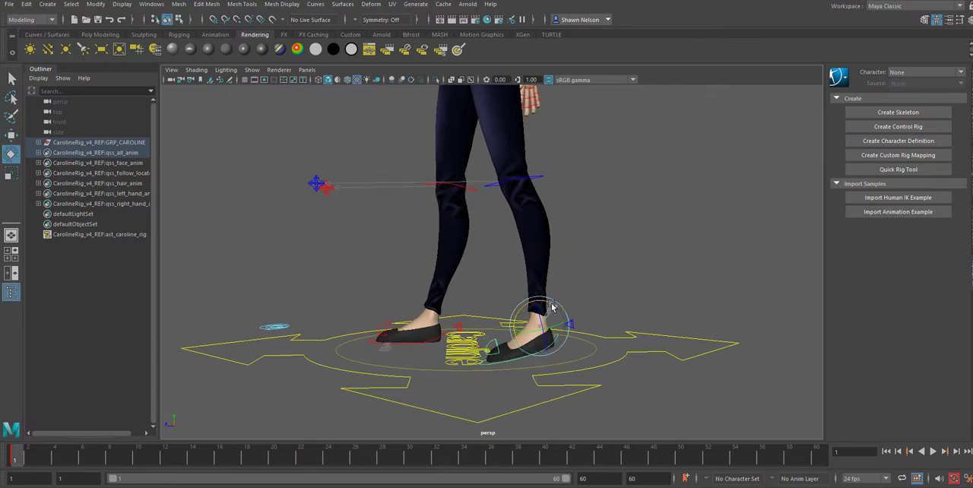
pyautogui.press('w')
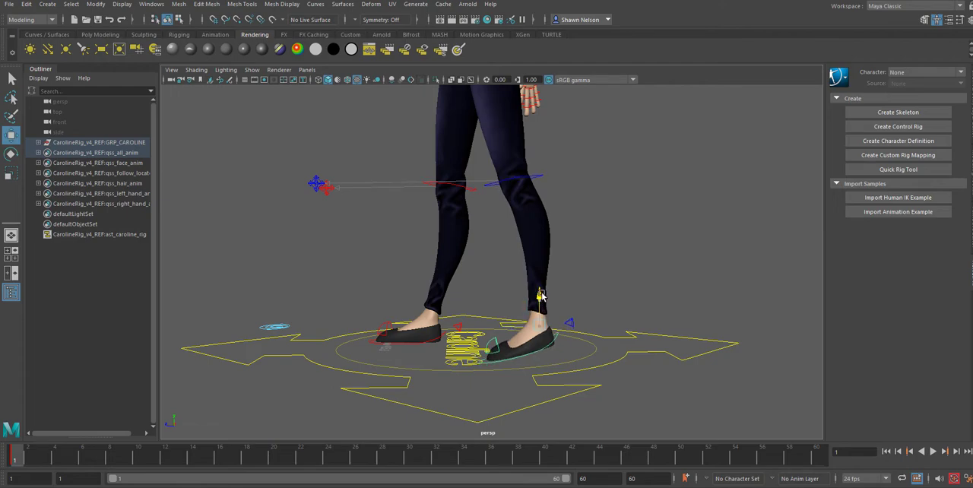
pyautogui.moveTo(542, 295); pyautogui.dragTo(545, 292)
# Step: Switch to the right side view and move the left foot control farther back, adjusting its height to the ground line
pyautogui.press('space')
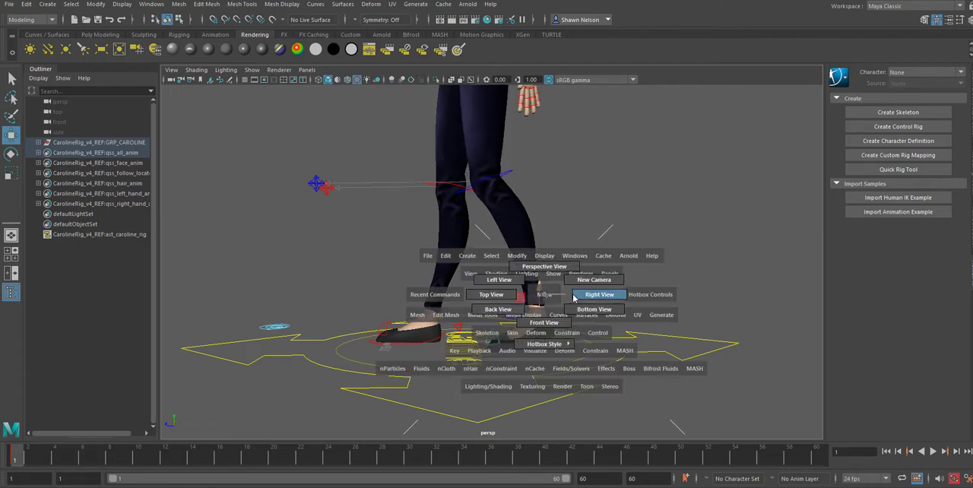
pyautogui.click(579, 298)
pyautogui.scroll(-8, 577, 317)
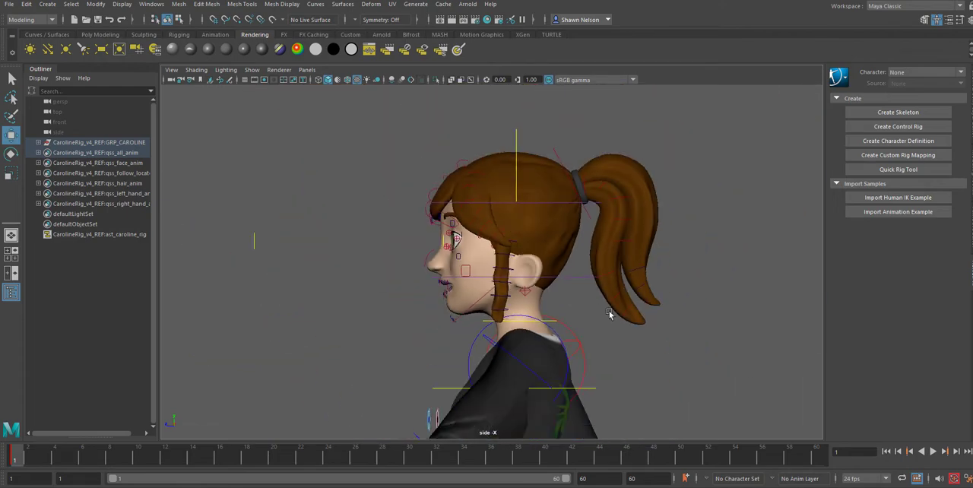
pyautogui.keyDown('alt'); pyautogui.moveTo(612, 279); pyautogui.dragTo(604, 30, button='middle'); pyautogui.keyUp('alt')
pyautogui.scroll(-8, 615, 271)
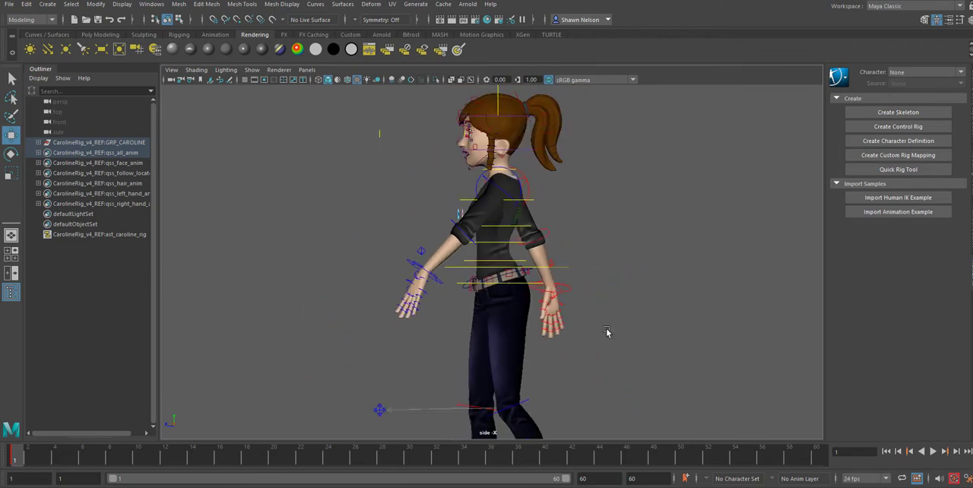
pyautogui.keyDown('alt'); pyautogui.moveTo(593, 337); pyautogui.dragTo(537, 180, button='middle'); pyautogui.keyUp('alt')
pyautogui.click(458, 351)
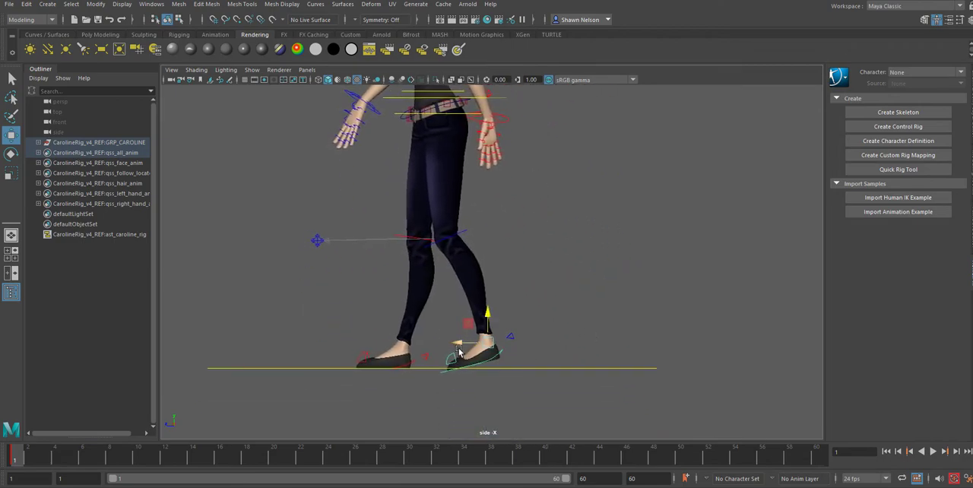
pyautogui.moveTo(457, 346); pyautogui.dragTo(505, 316)
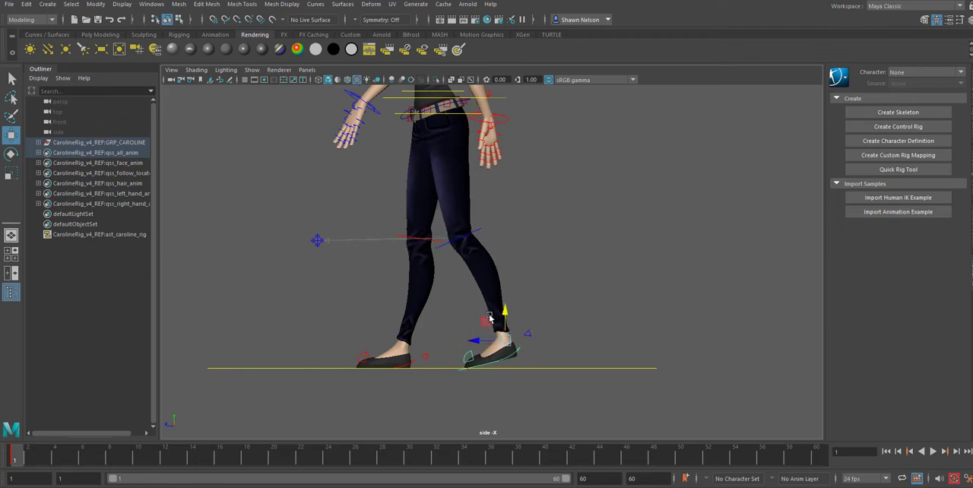
# Step: Rotate the right foot control so the toes lift off the ground and adjust its height so the heel makes contact
pyautogui.click(411, 360)
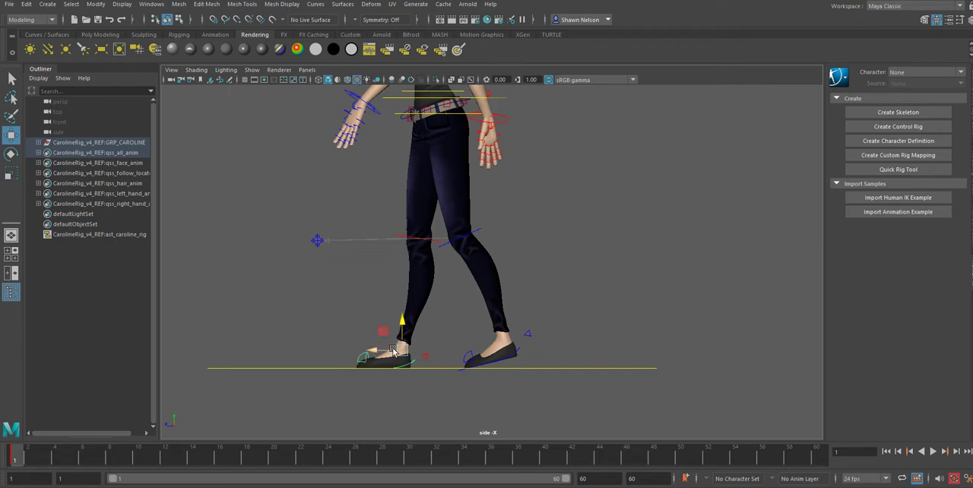
pyautogui.press('e')
pyautogui.moveTo(425, 340); pyautogui.dragTo(425, 346)
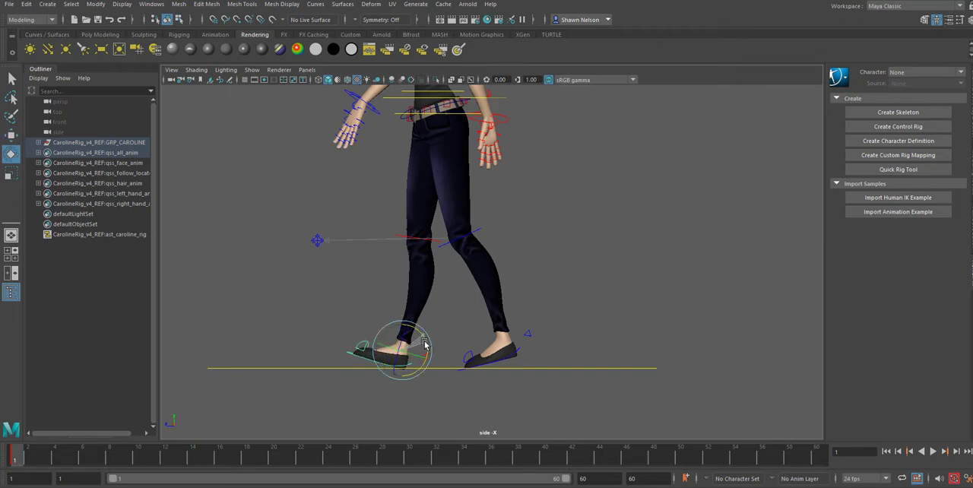
pyautogui.press('w')
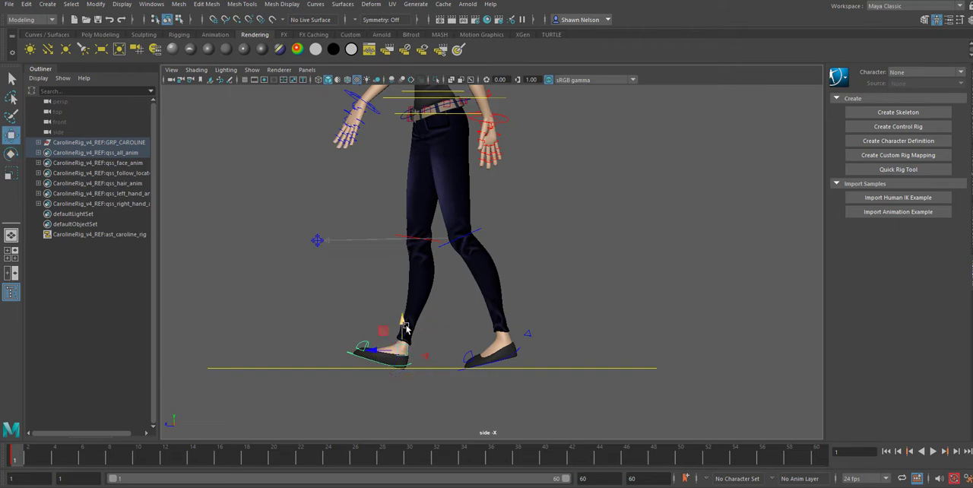
pyautogui.moveTo(403, 323)
pyautogui.mouseDown()
pyautogui.moveTo(406, 332)
pyautogui.moveTo(401, 321)
pyautogui.mouseUp()
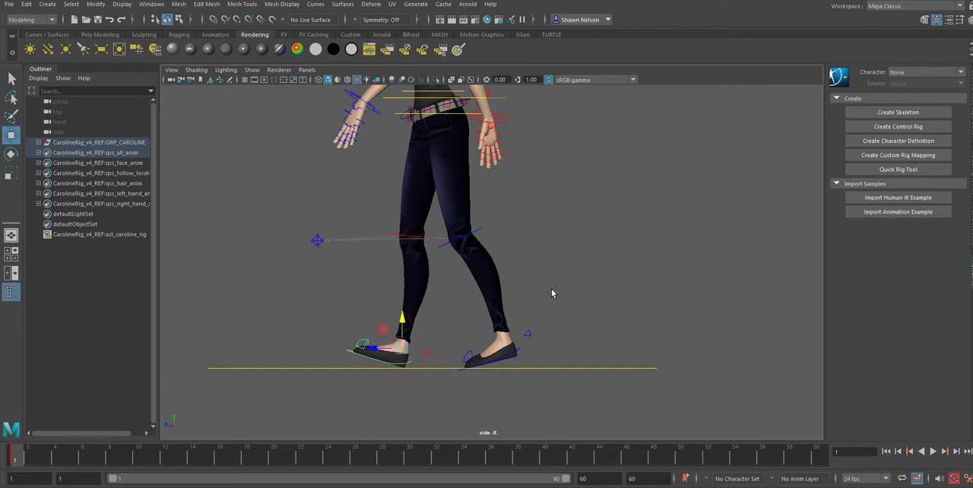
# Step: Bend the left toe control flat against the ground and rotate the left foot control to raise the heel further
pyautogui.scroll(-5, 586, 319)
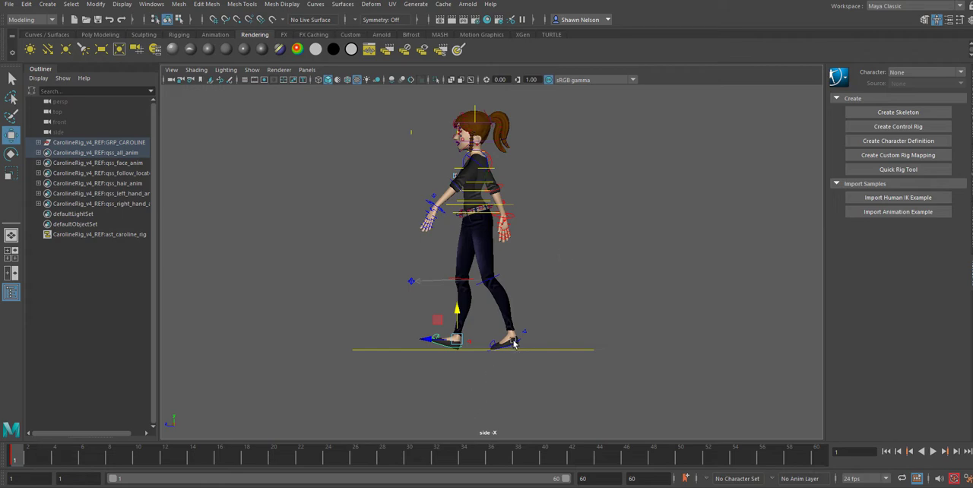
pyautogui.scroll(3, 500, 349)
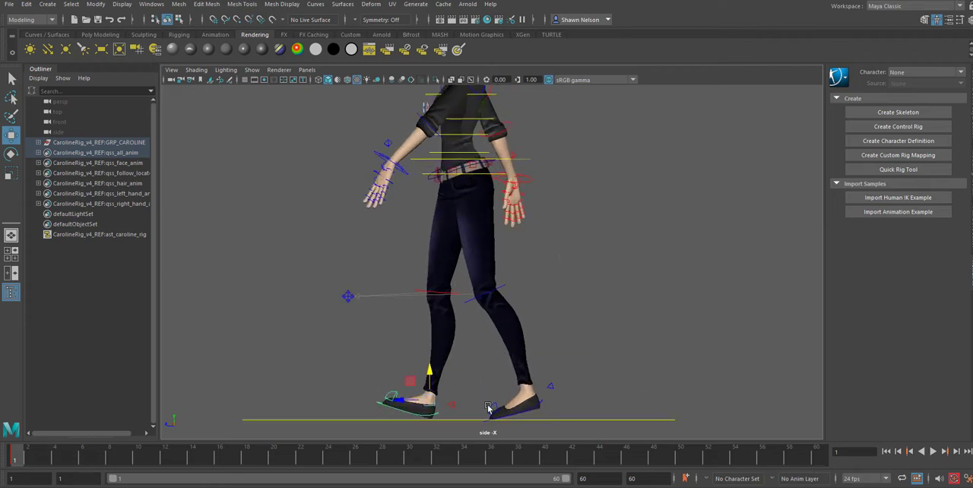
pyautogui.click(489, 408)
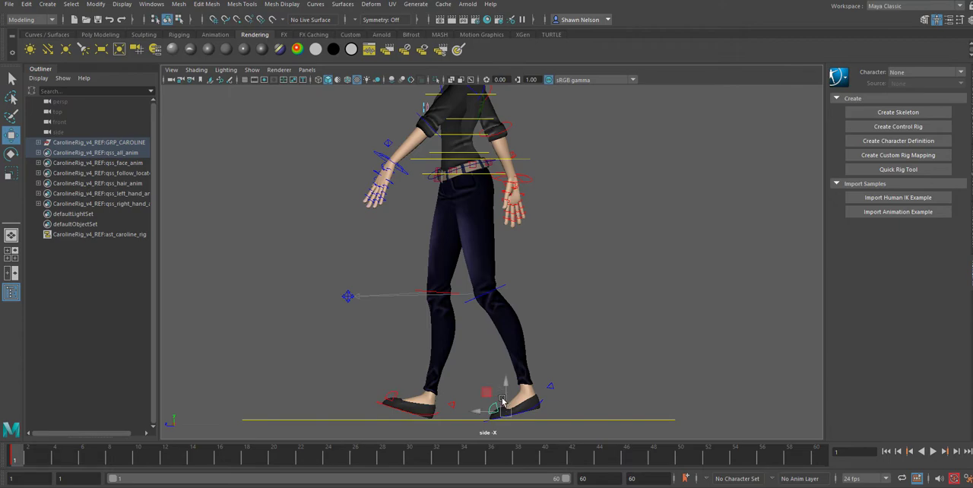
pyautogui.press('e')
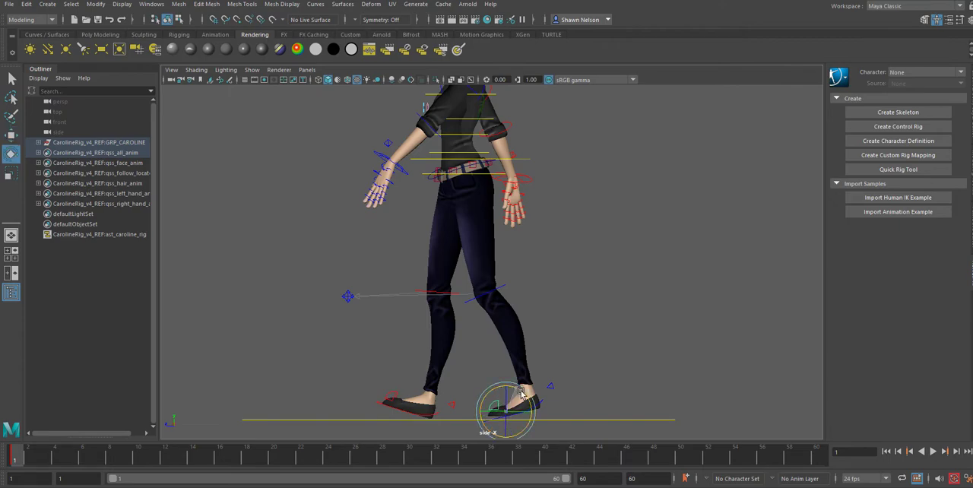
pyautogui.click(540, 402)
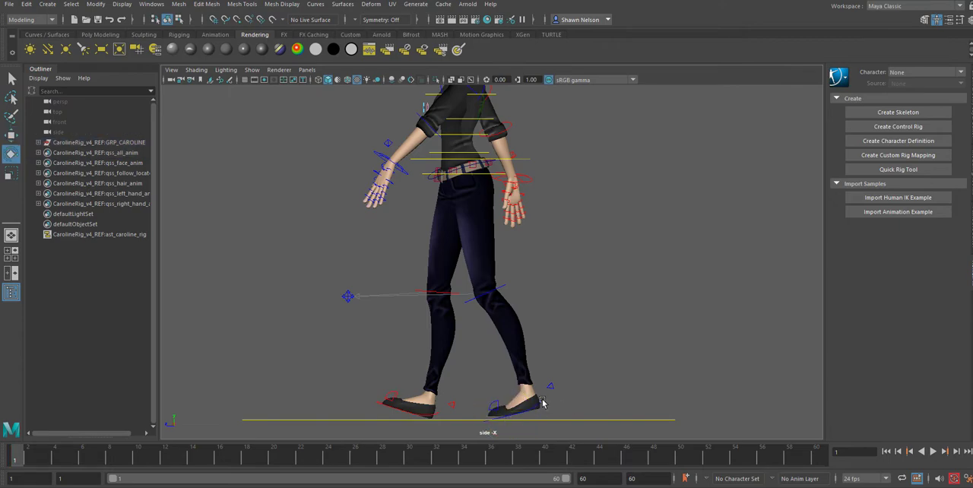
pyautogui.click(542, 403)
pyautogui.moveTo(553, 401); pyautogui.dragTo(550, 396)
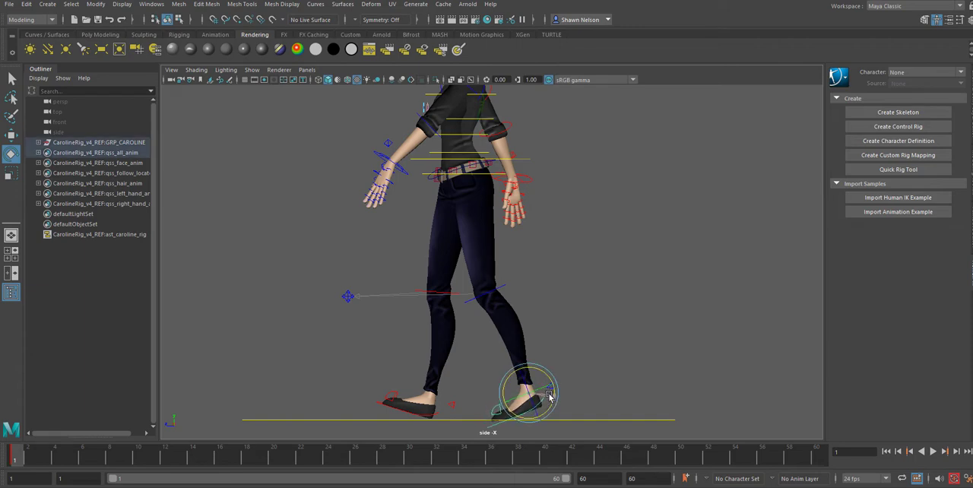
# Step: Tilt the right foot's toes up further, move the foot forward to lengthen the stride, and deselect it
pyautogui.click(439, 415)
pyautogui.click(436, 409)
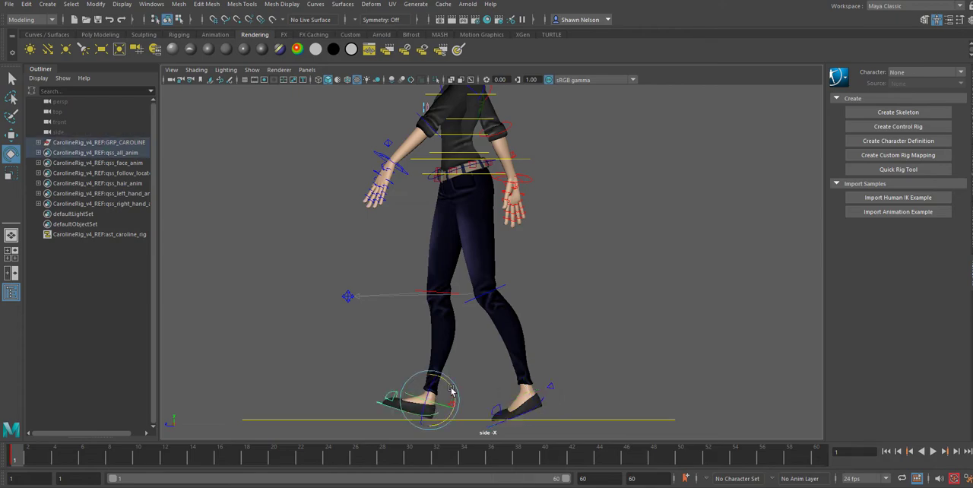
pyautogui.moveTo(451, 391); pyautogui.dragTo(456, 394)
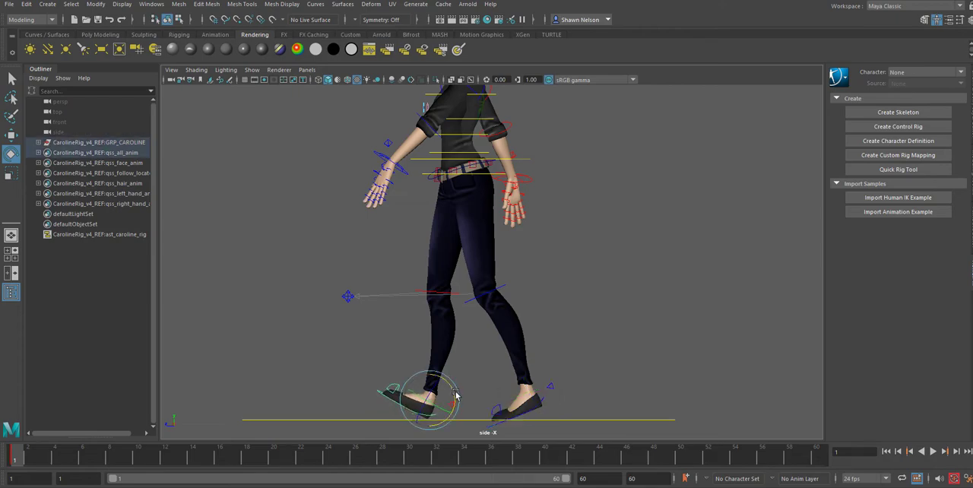
pyautogui.press('w')
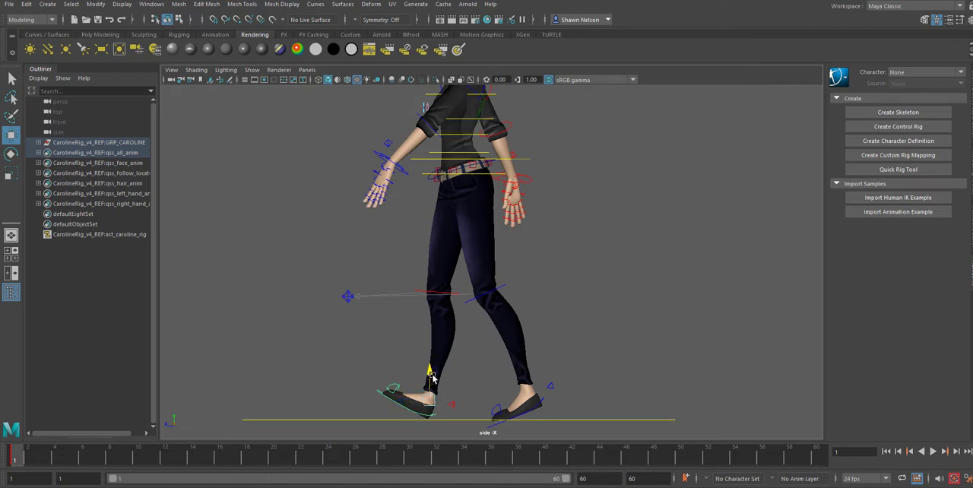
pyautogui.moveTo(433, 378); pyautogui.dragTo(396, 401)
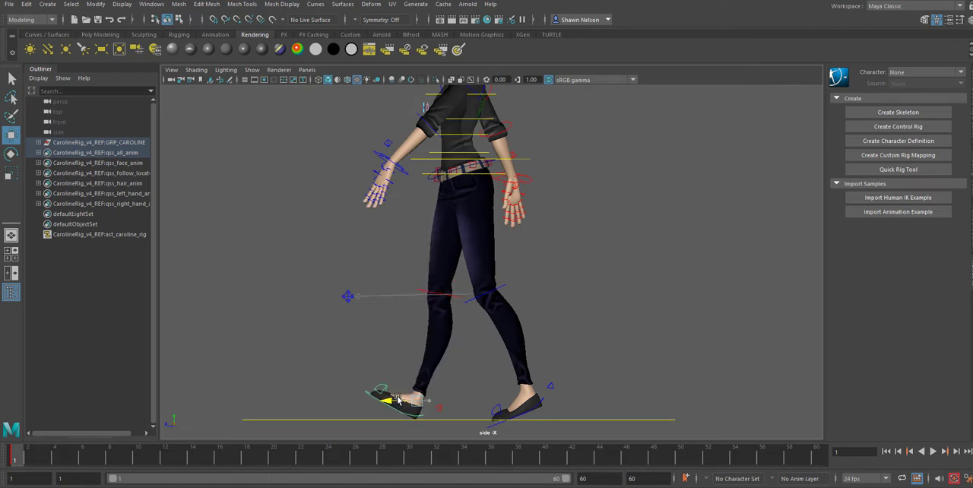
pyautogui.click(596, 403)
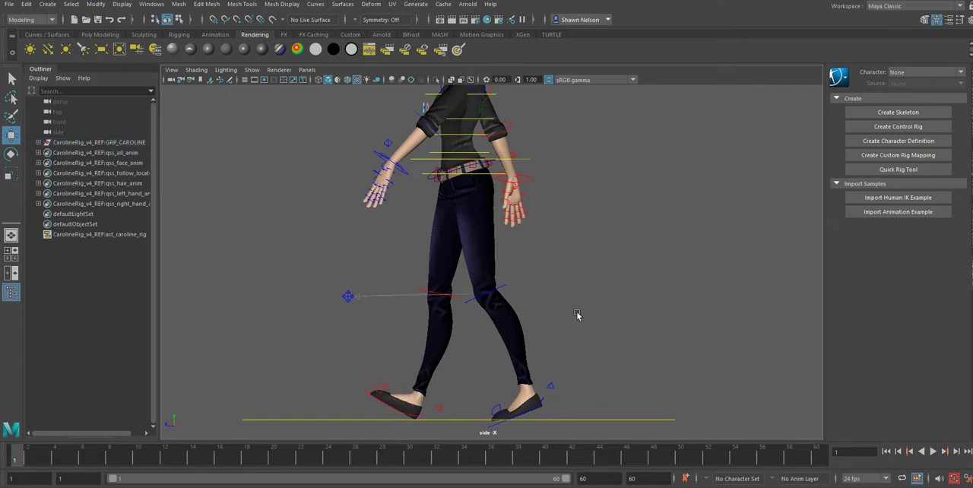
# Step: Rotate the left upper arm back toward the body and bend the left hand forward at the wrist
pyautogui.keyDown('alt'); pyautogui.moveTo(552, 135); pyautogui.dragTo(548, 208, button='middle'); pyautogui.keyUp('alt')
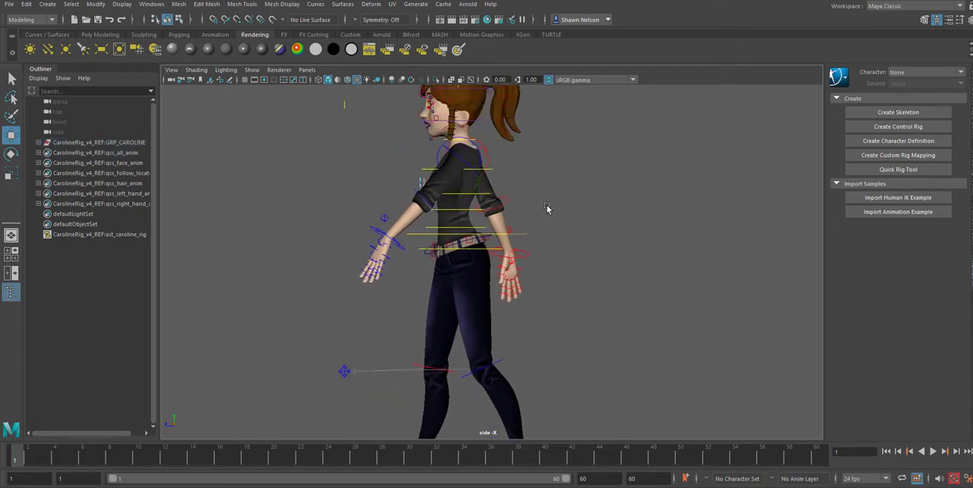
pyautogui.click(437, 156)
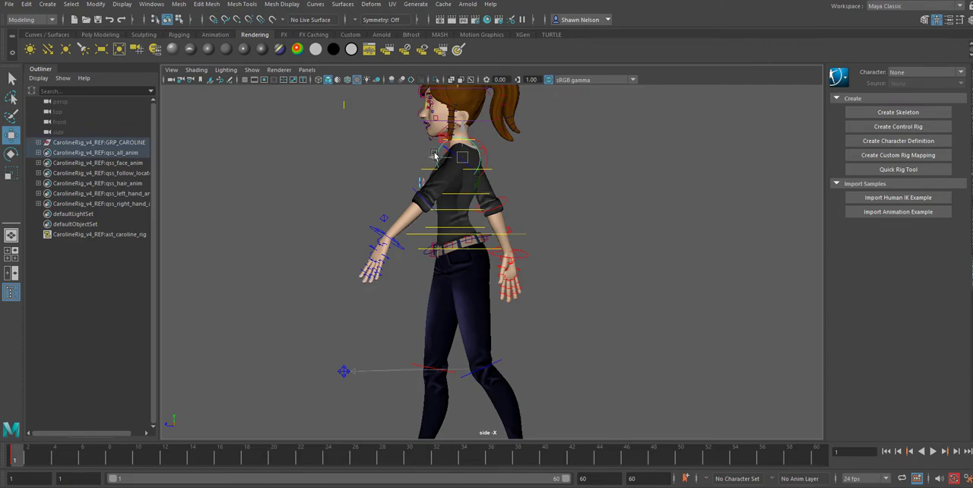
pyautogui.press('e')
pyautogui.moveTo(432, 149); pyautogui.dragTo(438, 158)
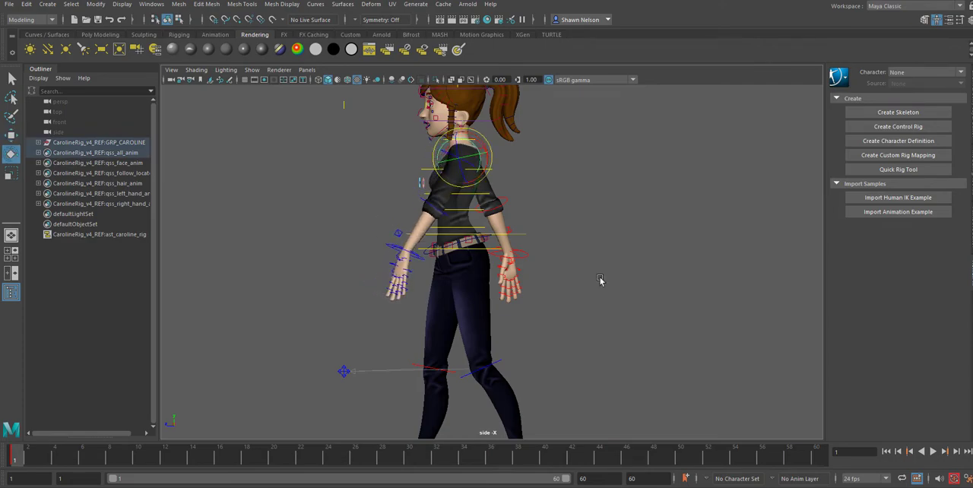
pyautogui.click(417, 255)
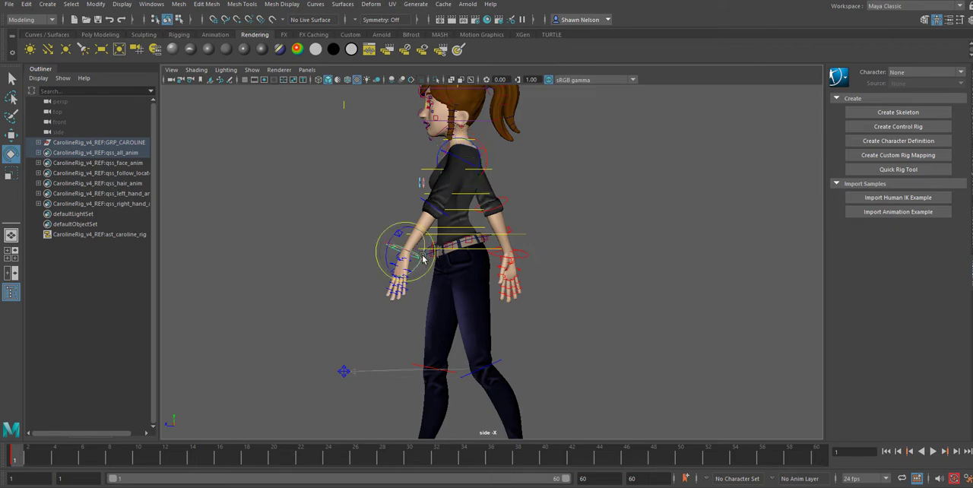
pyautogui.moveTo(430, 244); pyautogui.dragTo(438, 256)
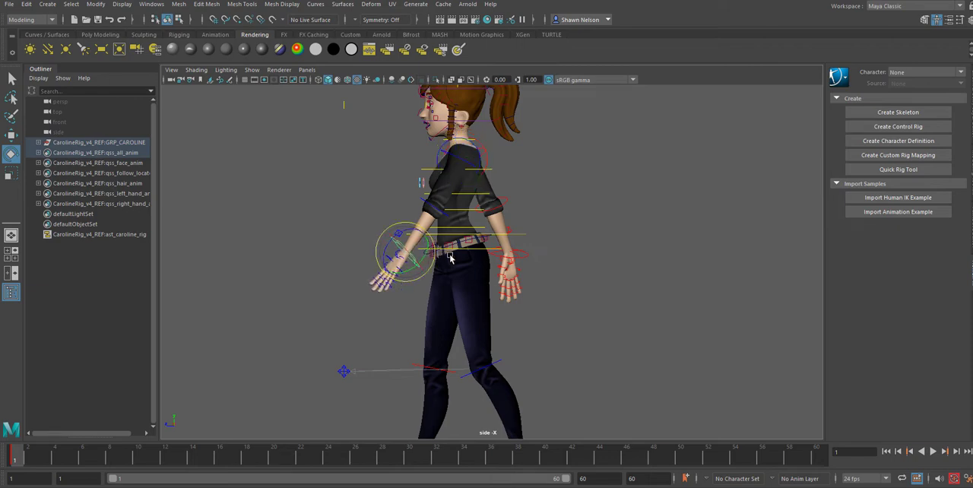
# Step: Bend the right hand backward at the wrist and swing the left upper arm slightly closer to the body
pyautogui.click(529, 256)
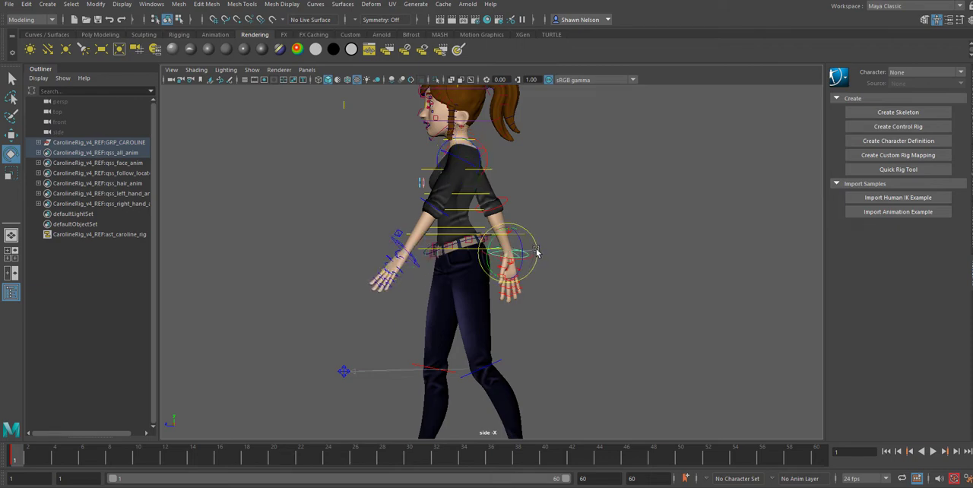
pyautogui.moveTo(536, 252); pyautogui.dragTo(526, 242)
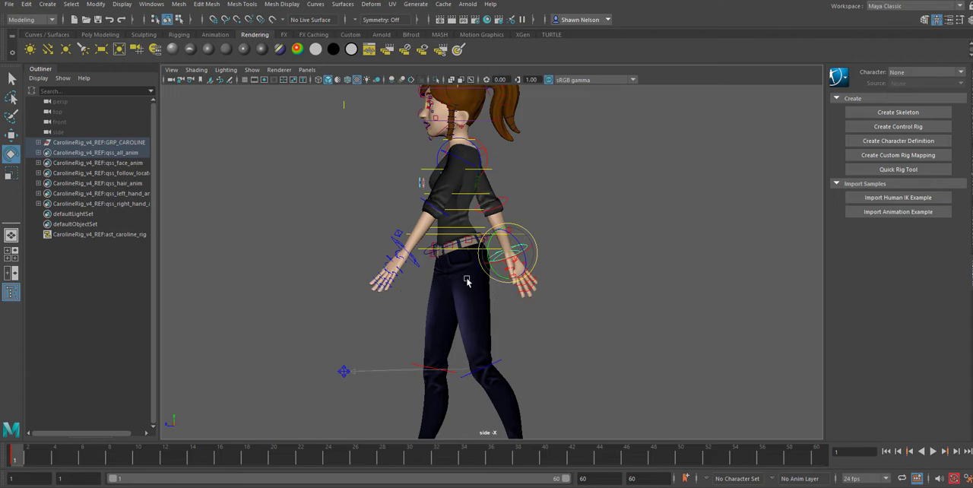
pyautogui.click(436, 156)
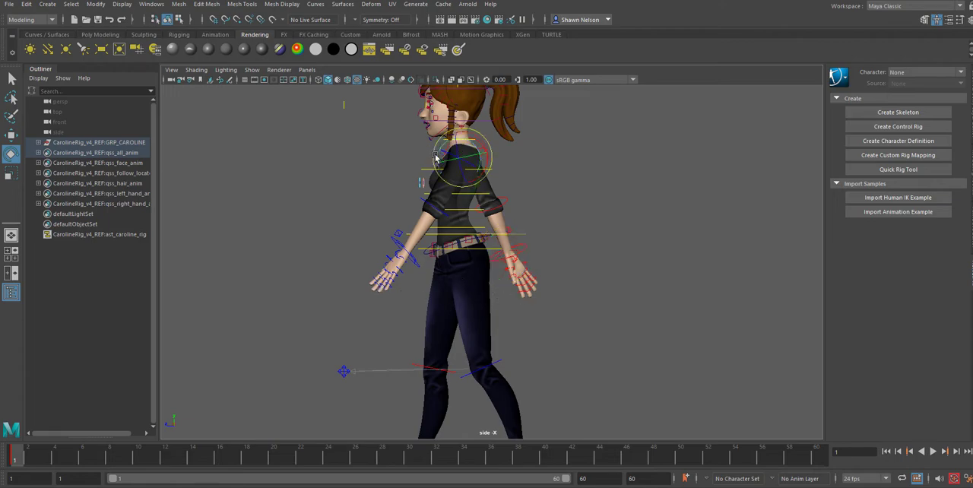
pyautogui.moveTo(436, 156); pyautogui.dragTo(424, 159)
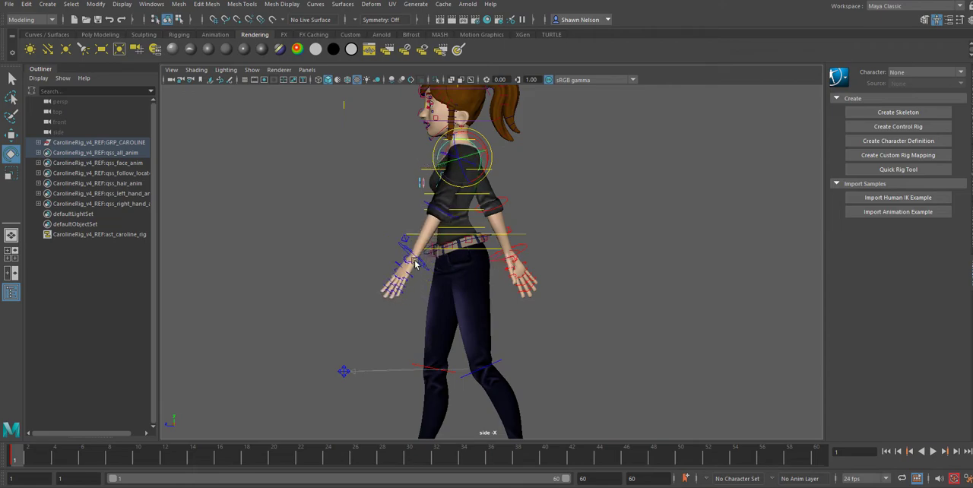
# Step: Tilt the character's head slightly back with the head control and deselect it
pyautogui.keyDown('alt'); pyautogui.moveTo(564, 351); pyautogui.dragTo(530, 319, button='middle'); pyautogui.keyUp('alt')
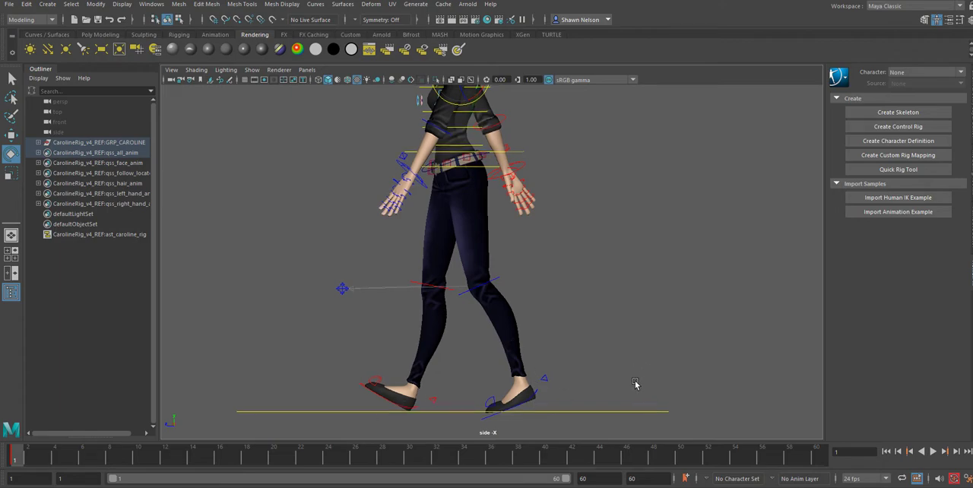
pyautogui.keyDown('alt'); pyautogui.moveTo(636, 375); pyautogui.dragTo(546, 161, button='right'); pyautogui.keyUp('alt')
pyautogui.keyDown('alt'); pyautogui.moveTo(546, 162); pyautogui.dragTo(557, 214, button='middle'); pyautogui.keyUp('alt')
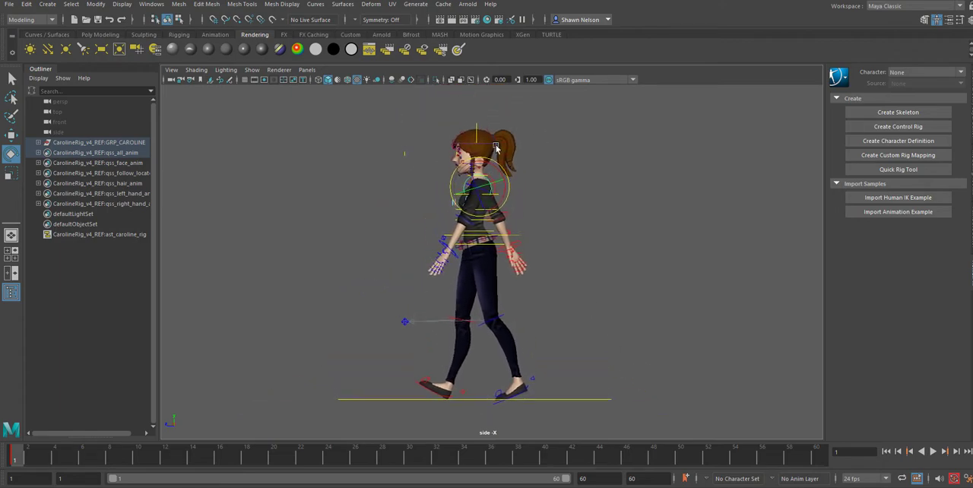
pyautogui.click(493, 144)
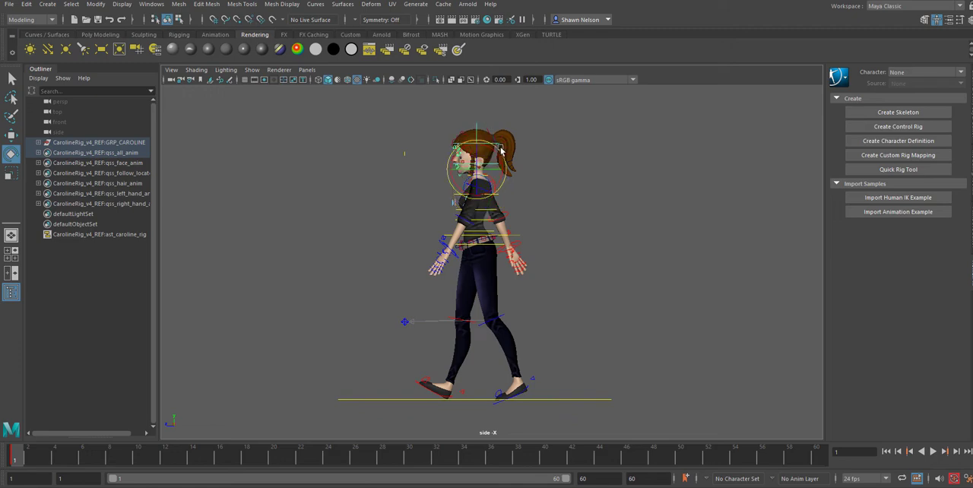
pyautogui.moveTo(501, 152); pyautogui.dragTo(505, 151)
pyautogui.click(556, 209)
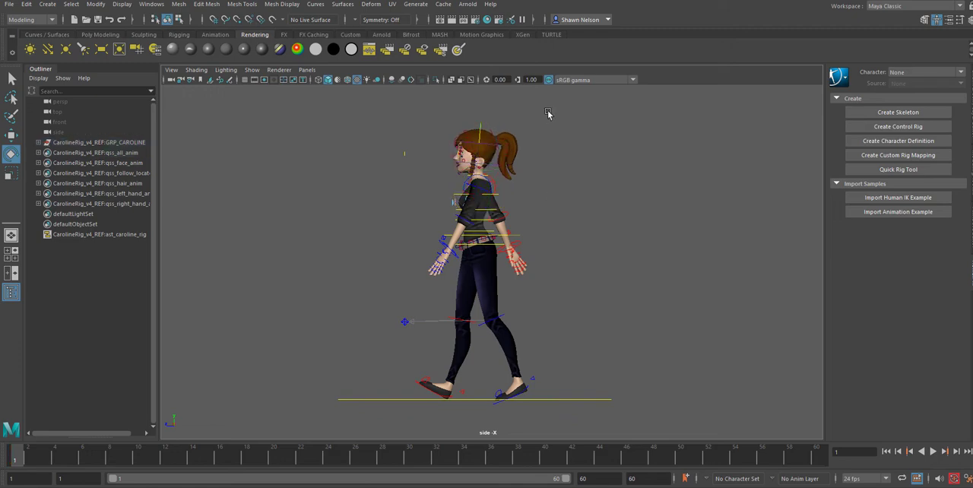
# Step: Select all of the character's rig controls and set the animation end frame to 30
pyautogui.moveTo(550, 107); pyautogui.dragTo(401, 408)
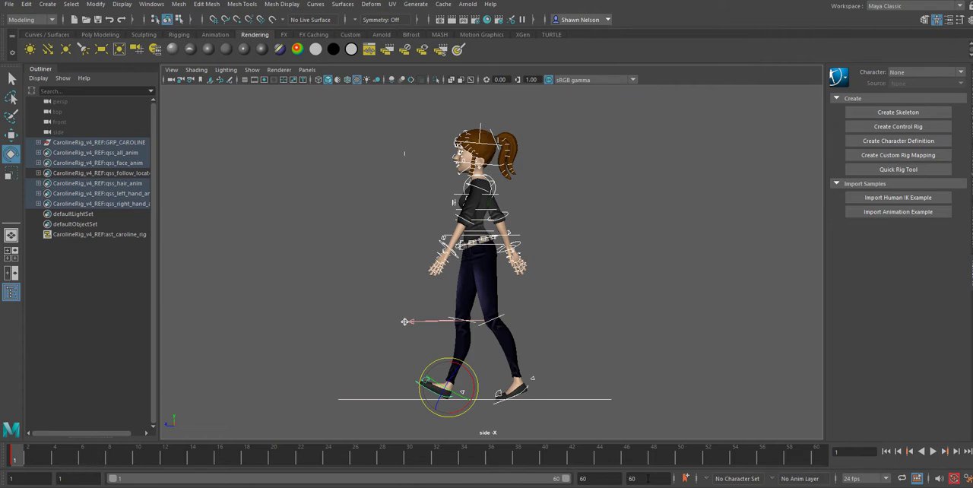
pyautogui.click(648, 477)
pyautogui.press('Return')
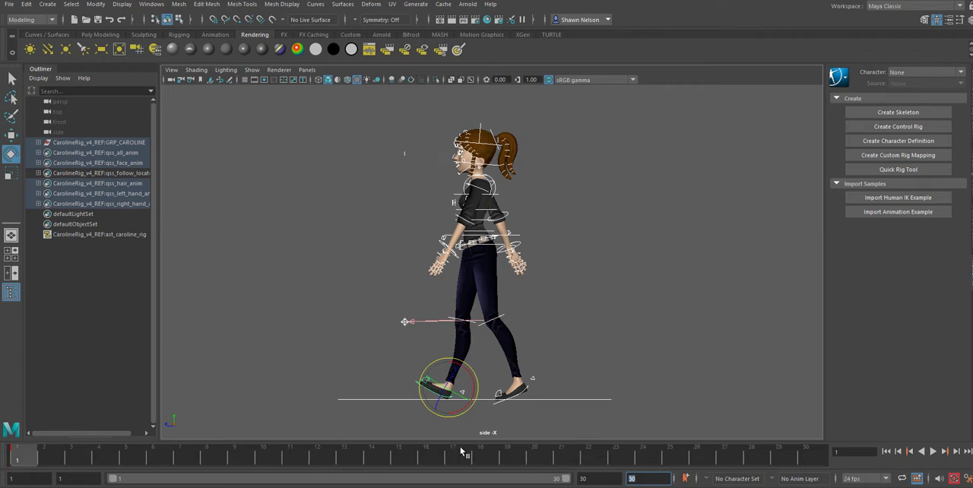
# Step: Try to key the selected rig controls at frame 30, return to frame 1, and clear the selection
pyautogui.moveTo(25, 459); pyautogui.dragTo(828, 405)
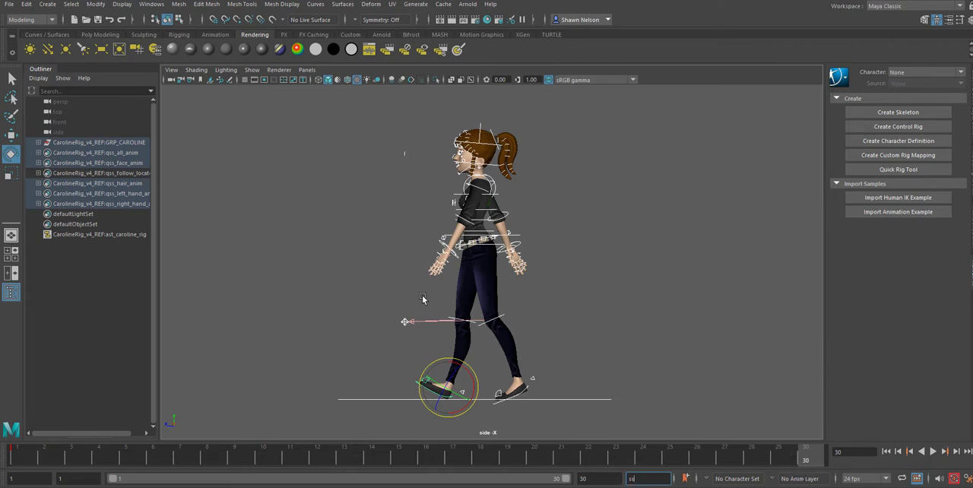
pyautogui.moveTo(35, 456); pyautogui.dragTo(2, 475)
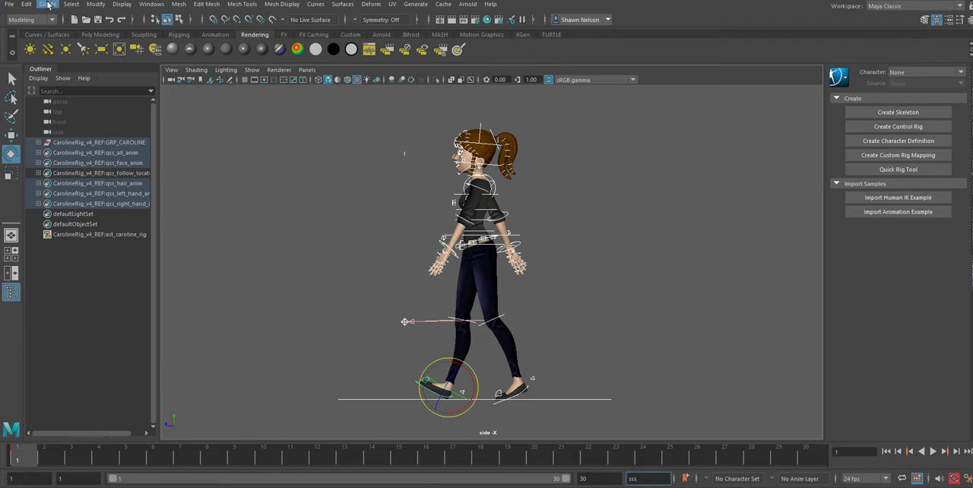
pyautogui.click(351, 111)
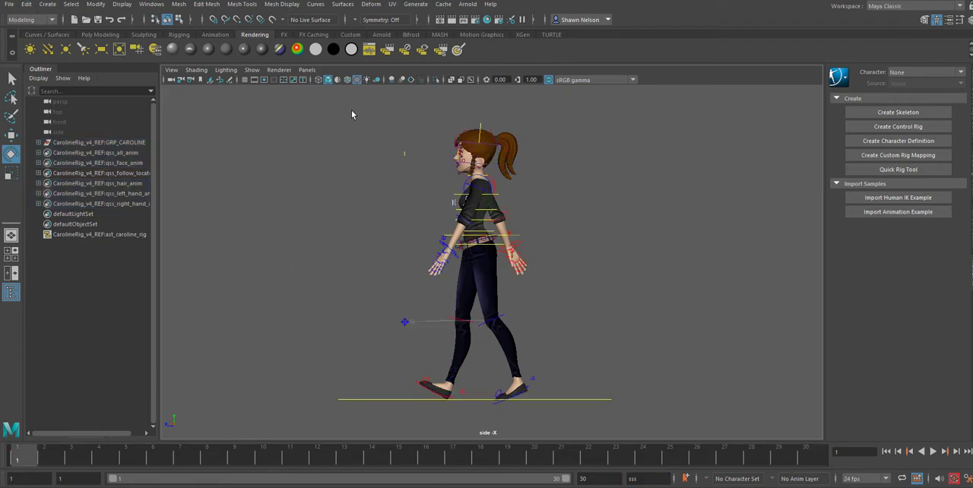
# Step: Key the contact pose on all rig controls at frame 30 and play back the animation
pyautogui.moveTo(354, 105); pyautogui.dragTo(630, 398)
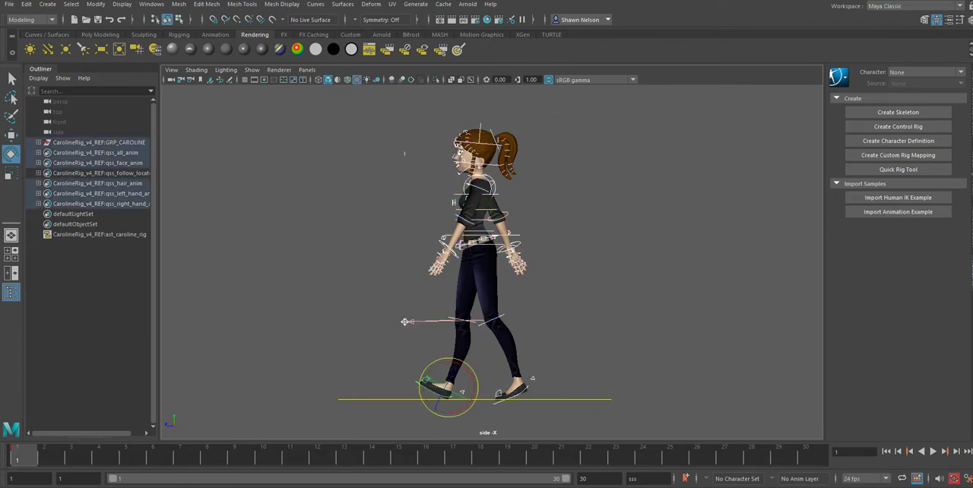
pyautogui.click(824, 459)
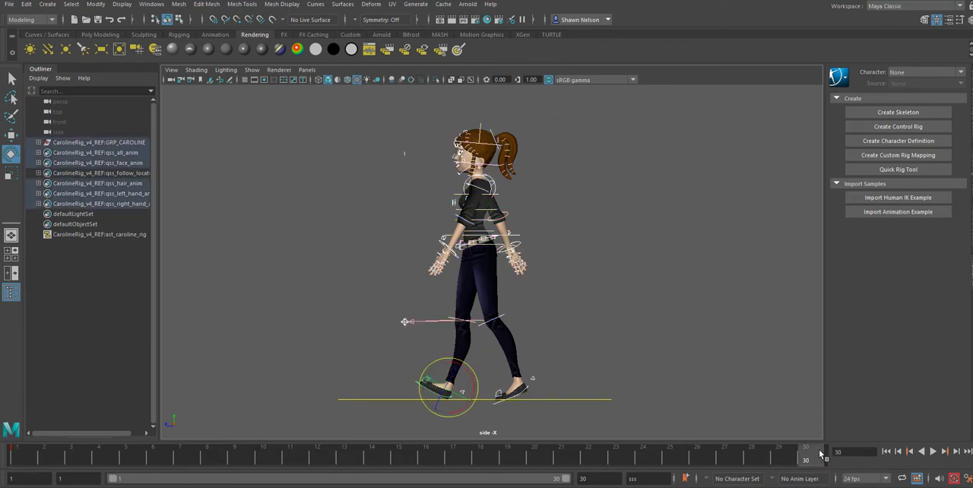
pyautogui.hotkey('alt', 'v')
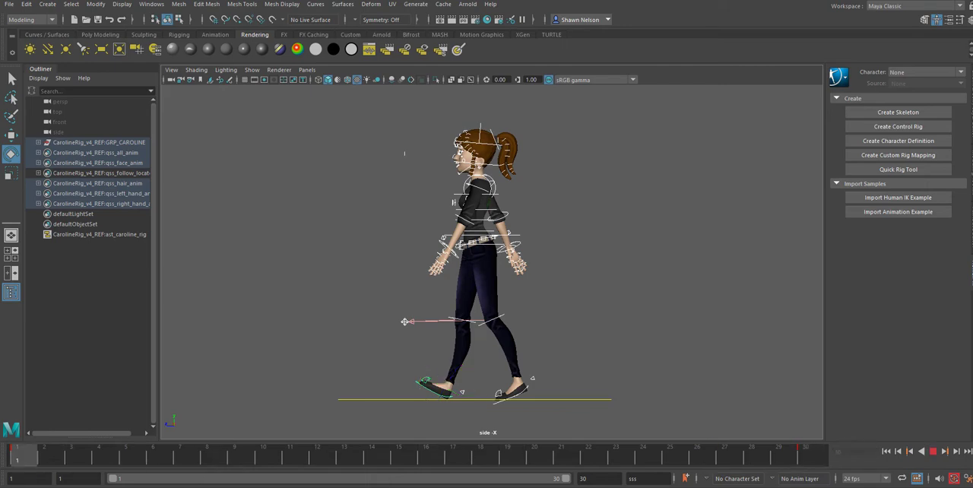
pyautogui.hotkey('alt', 'v')
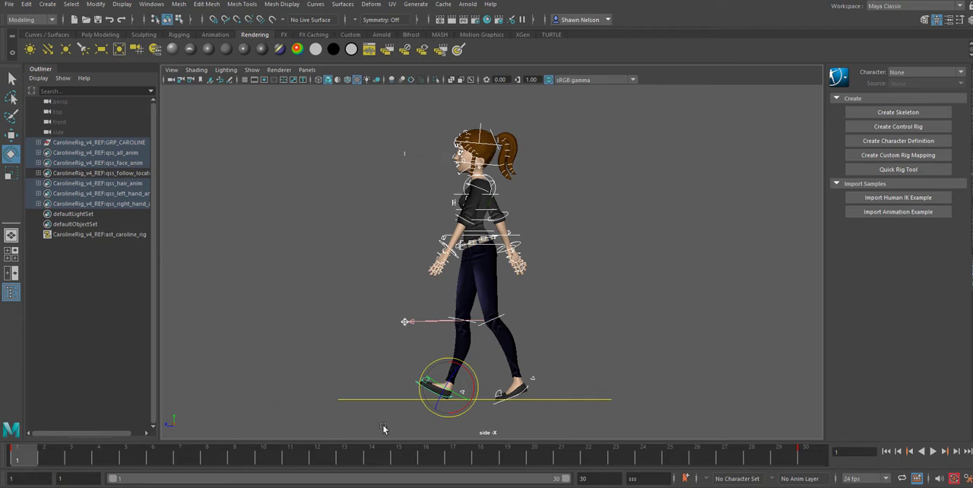
# Step: Key the contact pose on all rig controls at frame 15 and clear the selection
pyautogui.keyDown('alt'); pyautogui.moveTo(423, 370); pyautogui.dragTo(443, 283, button='middle'); pyautogui.keyUp('alt')
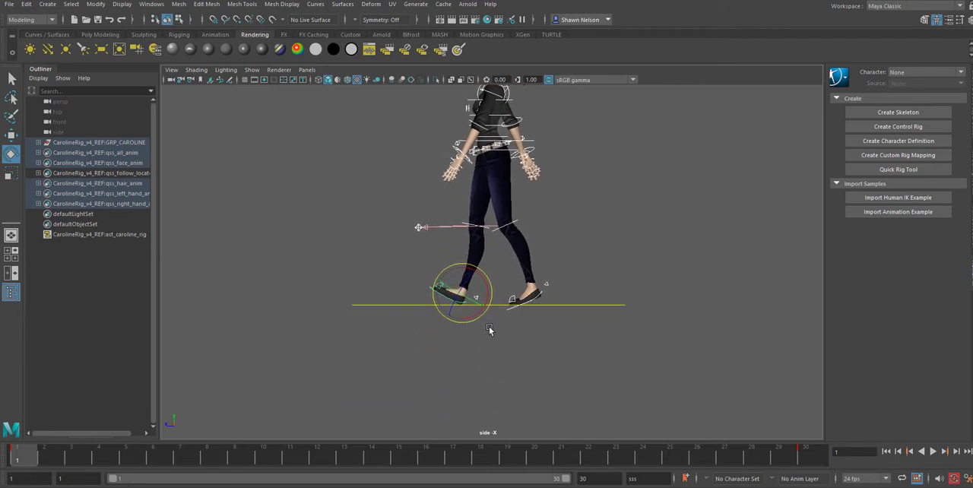
pyautogui.keyDown('alt'); pyautogui.moveTo(489, 327); pyautogui.dragTo(629, 342, button='right'); pyautogui.keyUp('alt')
pyautogui.keyDown('alt'); pyautogui.moveTo(633, 266); pyautogui.dragTo(630, 374, button='middle'); pyautogui.keyUp('alt')
pyautogui.keyDown('alt'); pyautogui.moveTo(560, 266); pyautogui.dragTo(539, 215, button='right'); pyautogui.keyUp('alt')
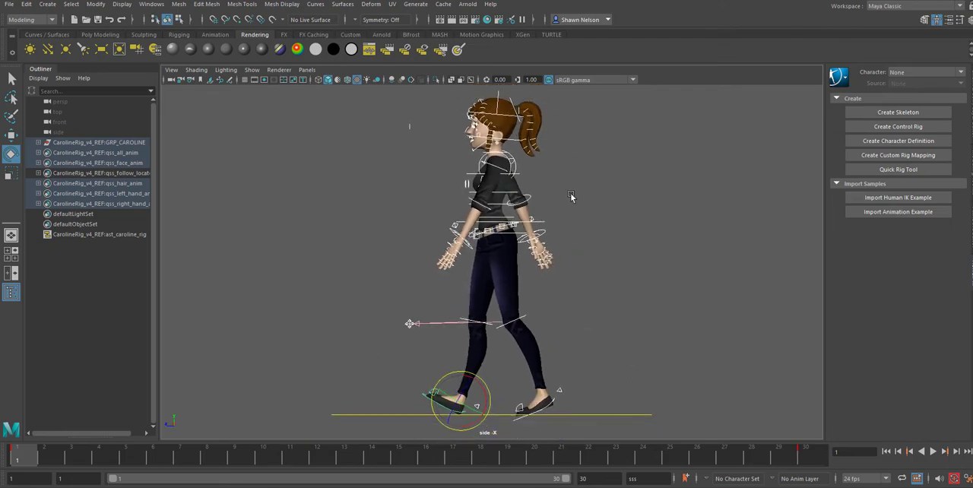
pyautogui.keyDown('alt'); pyautogui.moveTo(592, 380); pyautogui.dragTo(712, 450, button='right'); pyautogui.keyUp('alt')
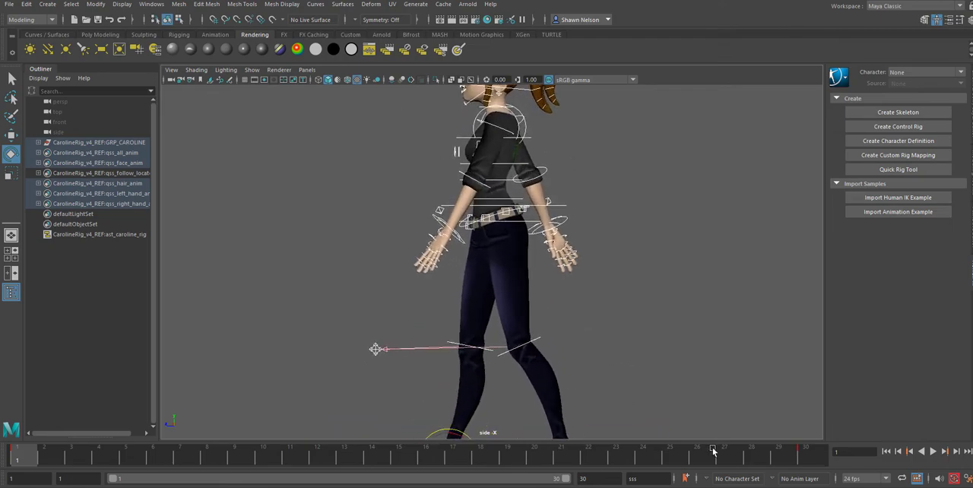
pyautogui.keyDown('alt'); pyautogui.moveTo(653, 381); pyautogui.dragTo(630, 327, button='middle'); pyautogui.keyUp('alt')
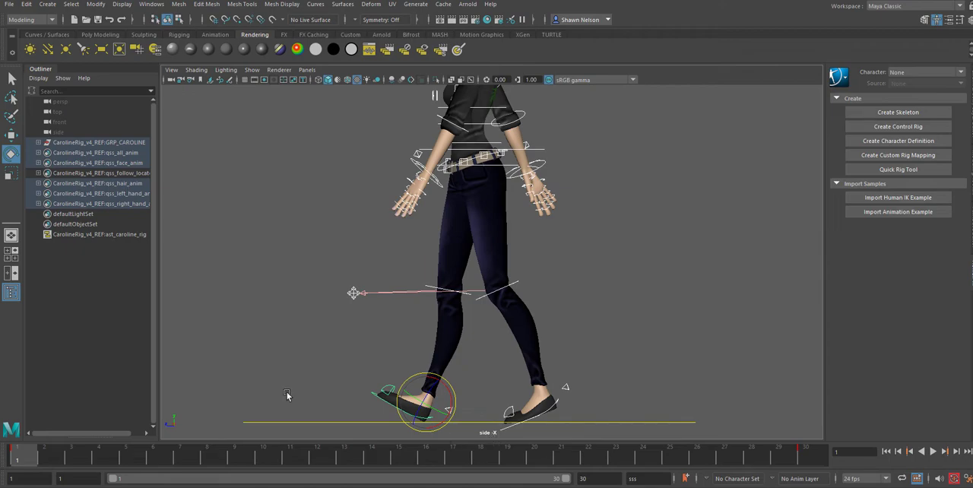
pyautogui.moveTo(390, 462)
pyautogui.mouseDown()
pyautogui.moveTo(375, 460)
pyautogui.moveTo(402, 460)
pyautogui.mouseUp()
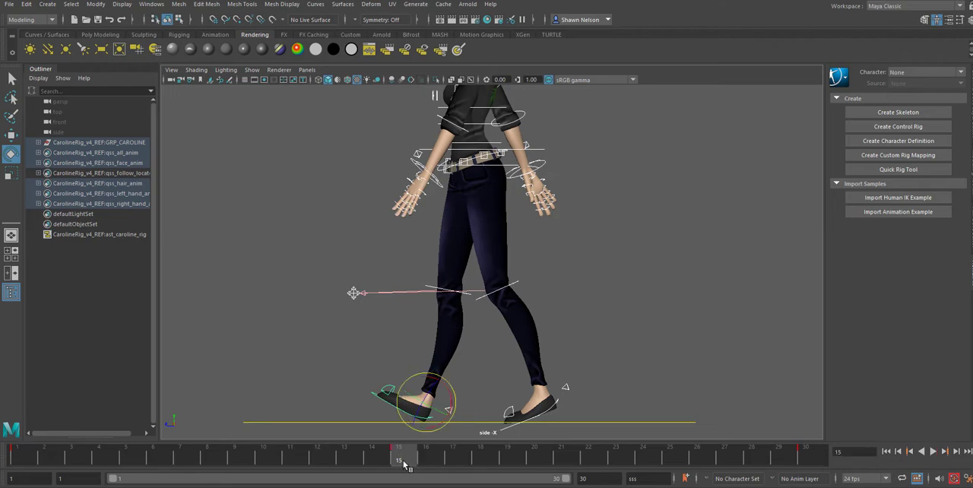
pyautogui.click(585, 367)
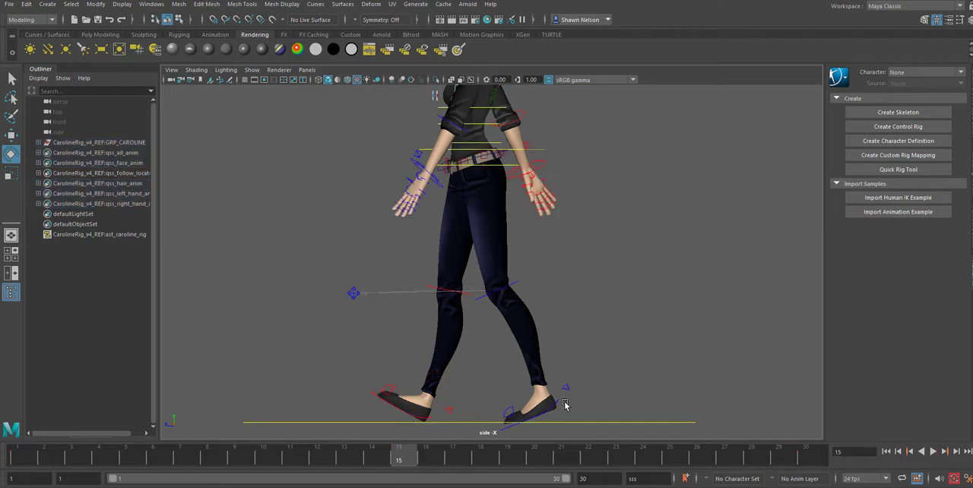
# Step: At frame 15, move the right foot back beside the left foot and rotate it to raise its heel
pyautogui.click(558, 405)
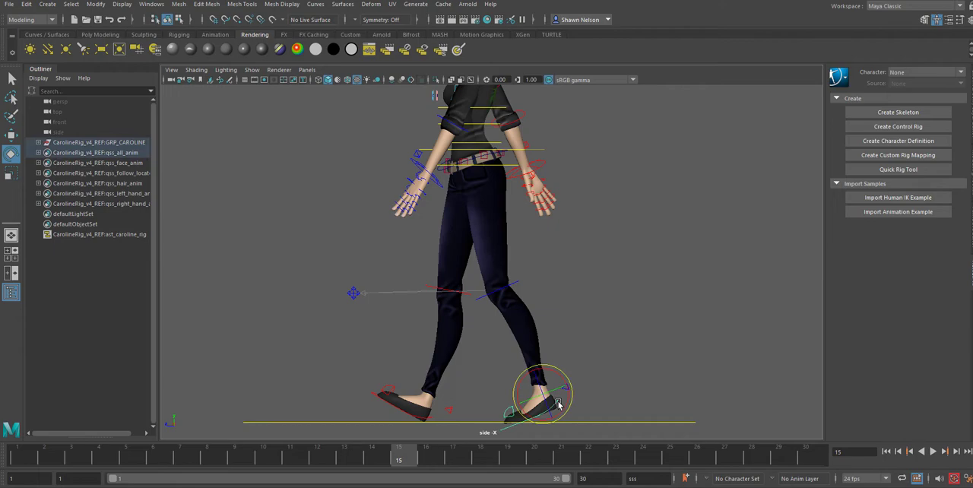
pyautogui.click(429, 420)
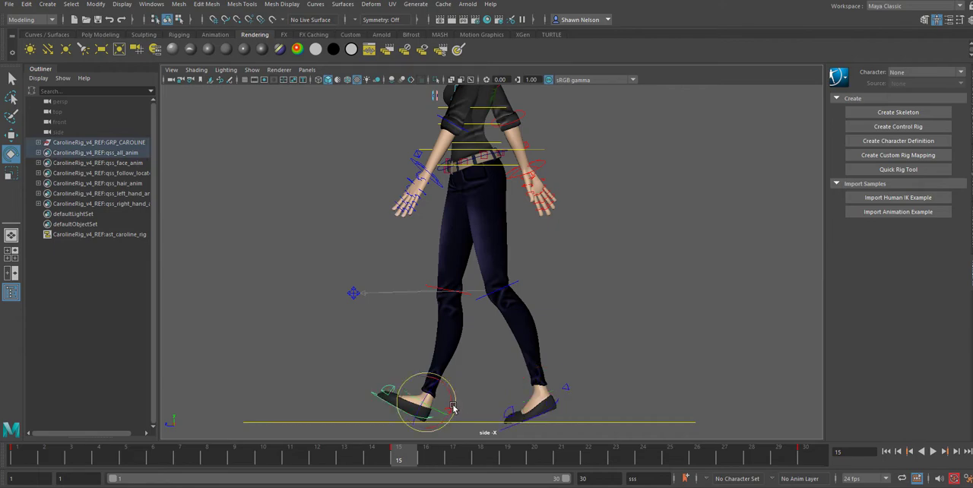
pyautogui.press('w')
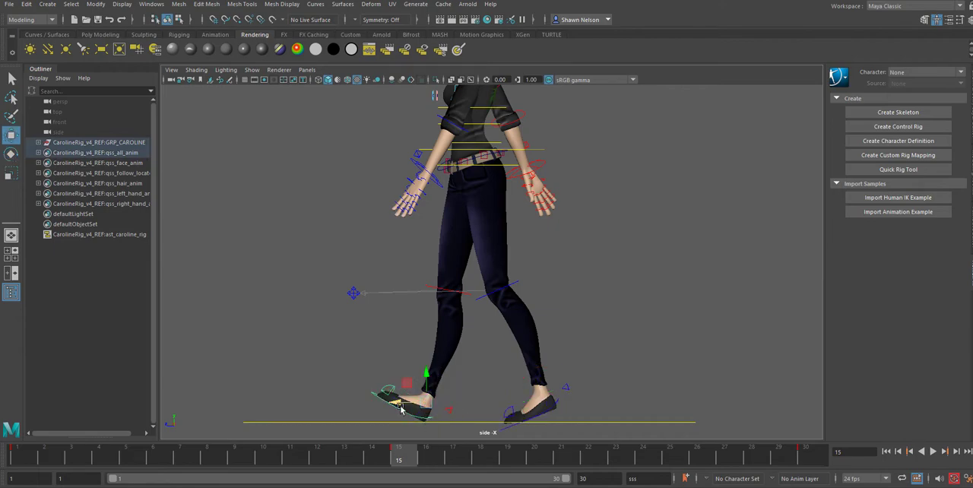
pyautogui.moveTo(428, 411); pyautogui.dragTo(536, 411)
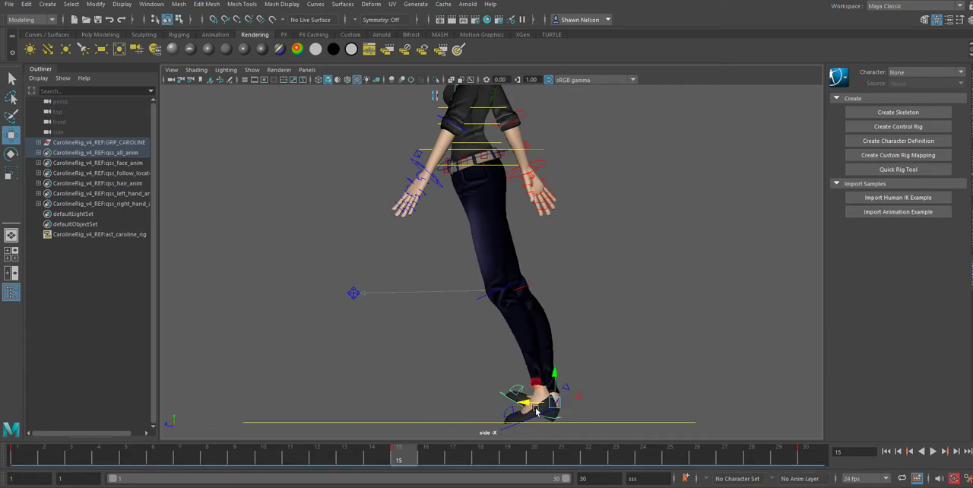
pyautogui.press('e')
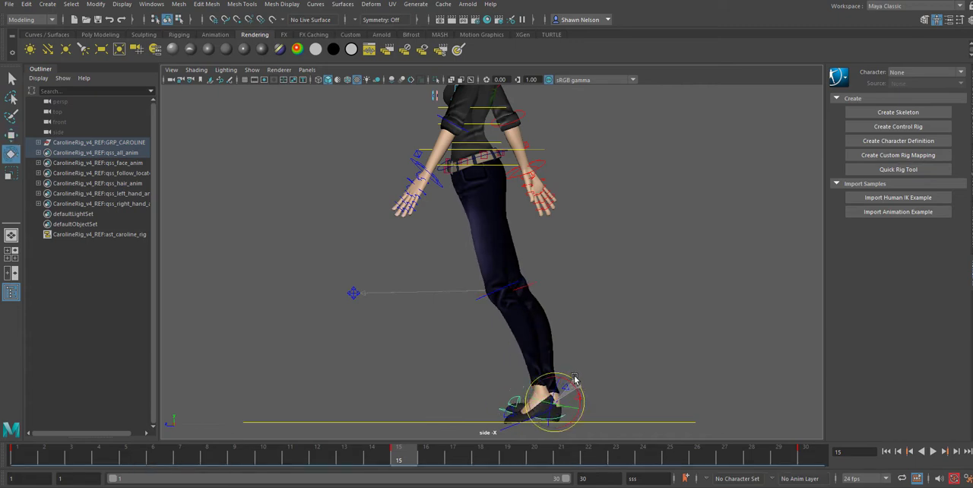
pyautogui.moveTo(574, 379); pyautogui.dragTo(562, 356)
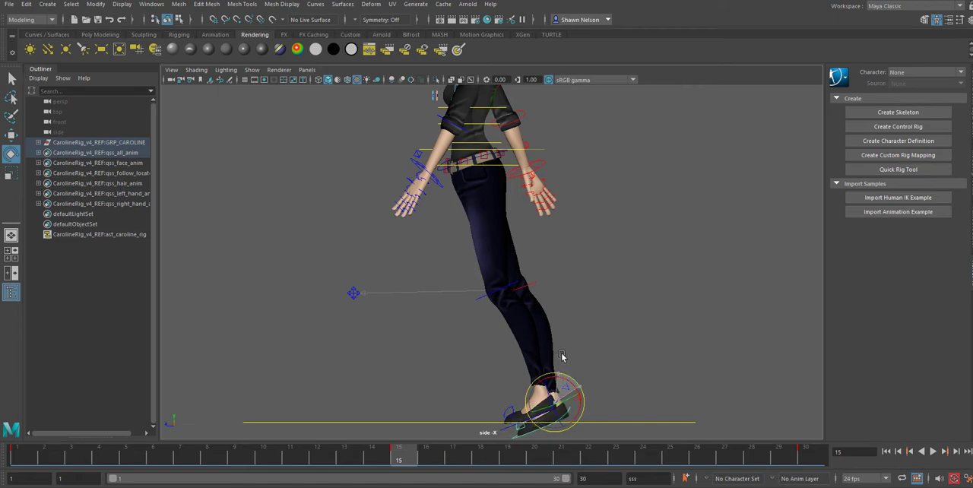
pyautogui.click(609, 404)
# Step: Bend the right toe control and shift the right foot so it lines up with the left foot
pyautogui.click(516, 430)
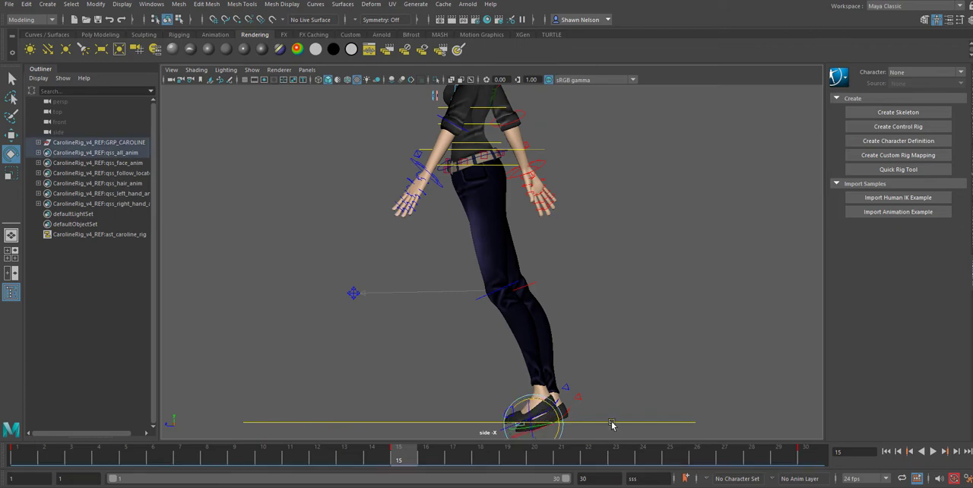
pyautogui.press('w')
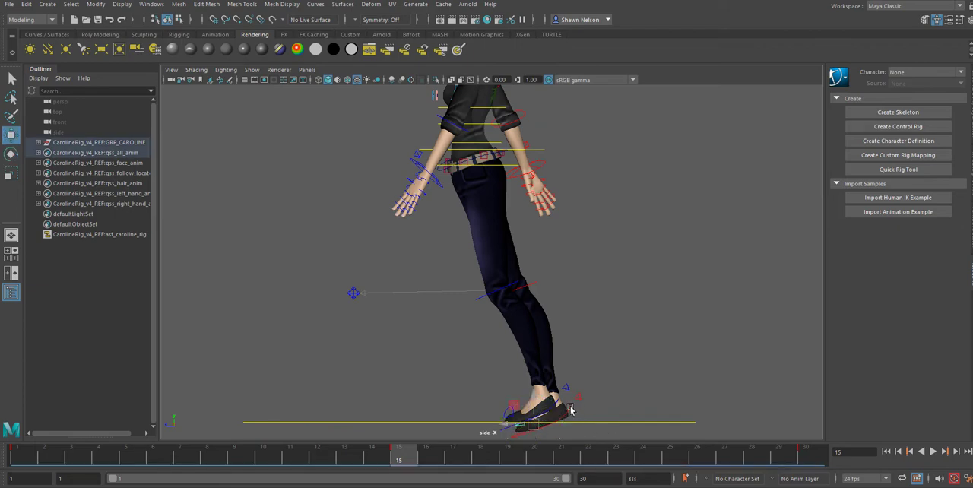
pyautogui.moveTo(571, 411); pyautogui.dragTo(543, 396)
pyautogui.click(606, 363)
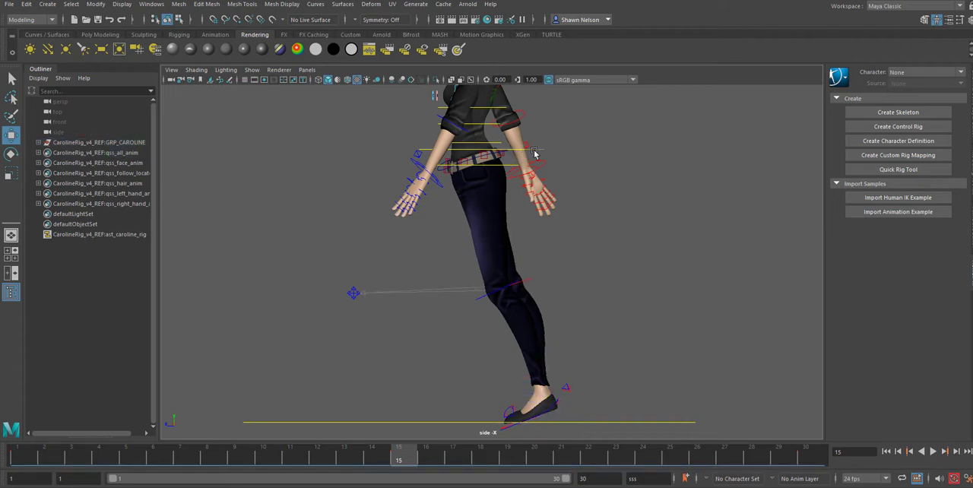
# Step: Select the waist control and save the scene, accepting the student version notice
pyautogui.click(534, 153)
pyautogui.hotkey('ctrl', 's')
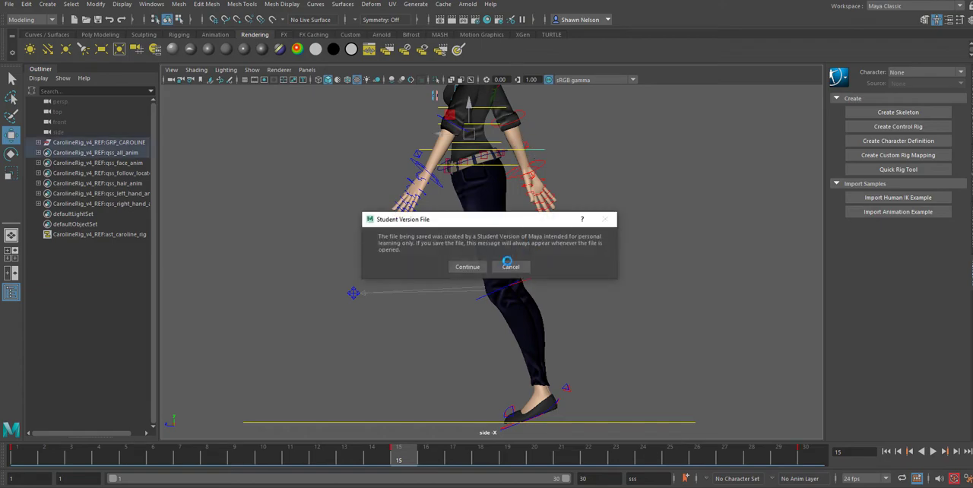
pyautogui.click(473, 267)
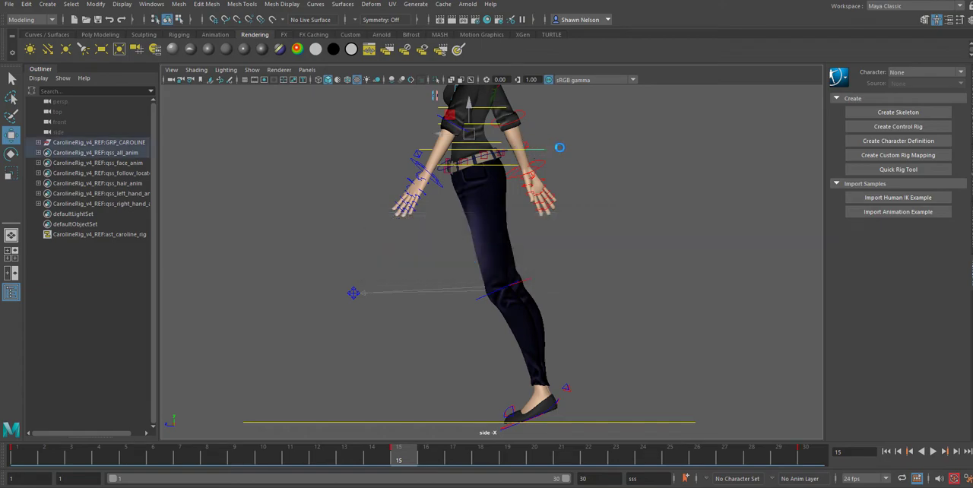
# Step: Rotate the control just above the belt to twist the torso at frame 15, and clear the selection
pyautogui.click(501, 152)
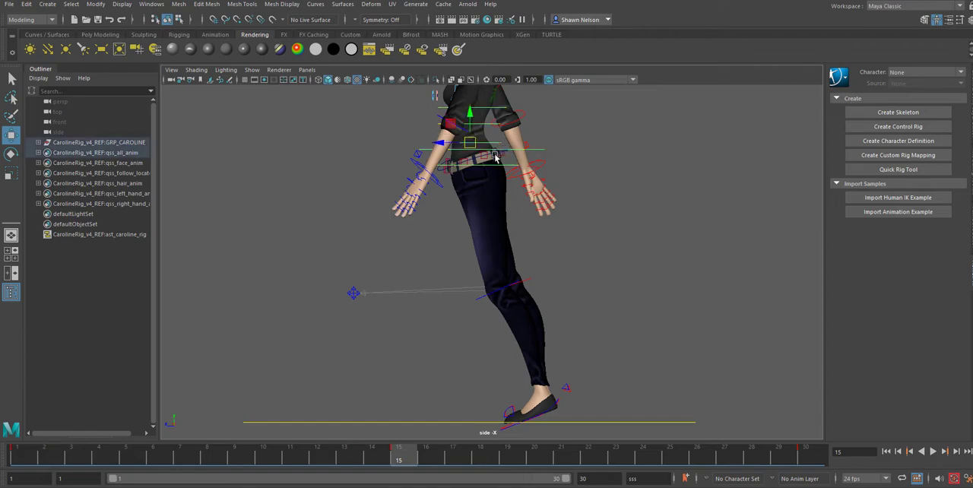
pyautogui.press('e')
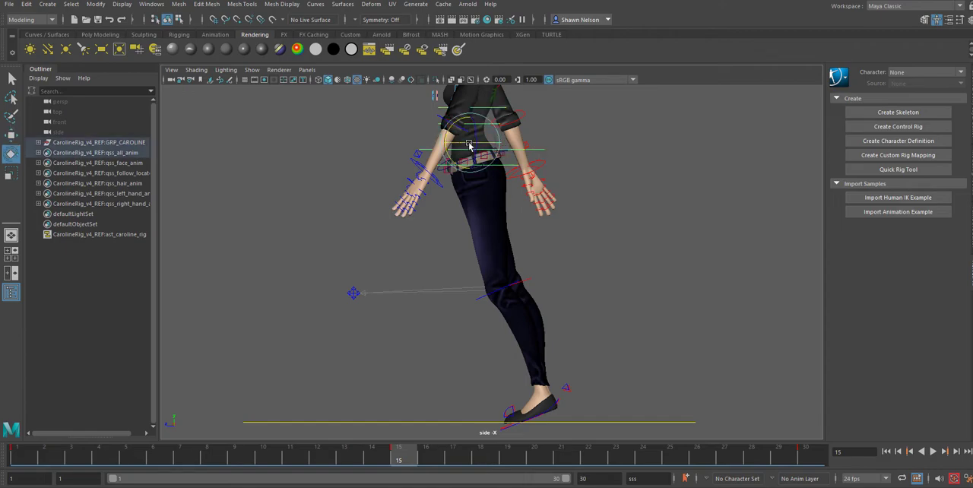
pyautogui.moveTo(469, 145); pyautogui.dragTo(459, 145)
pyautogui.click(608, 313)
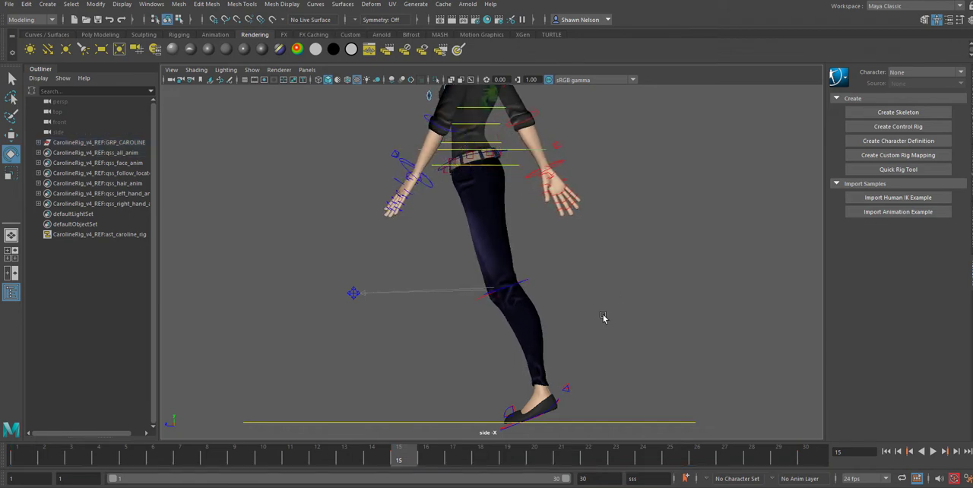
# Step: Check the pose at frame 1, then move the left foot forward at frame 15 and rotate it onto its heel
pyautogui.moveTo(399, 461); pyautogui.dragTo(6, 486)
pyautogui.click(561, 402)
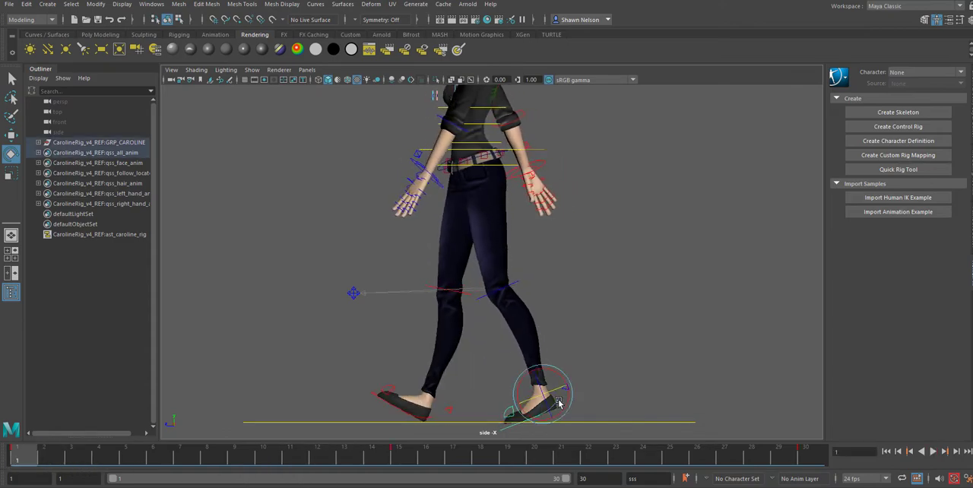
pyautogui.click(399, 461)
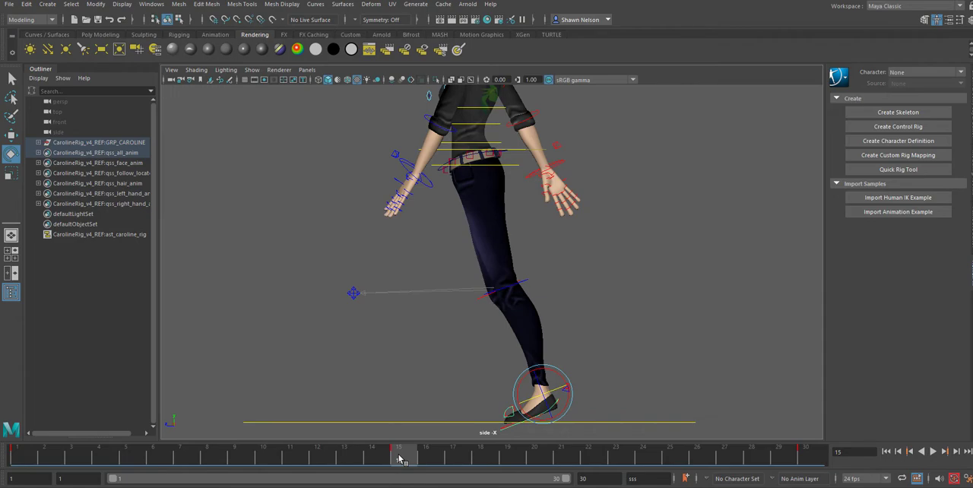
pyautogui.press('w')
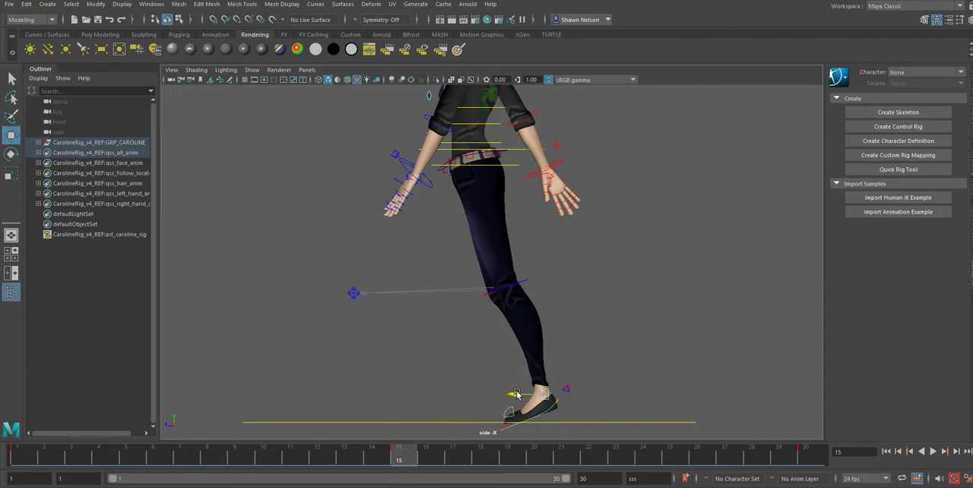
pyautogui.moveTo(510, 394); pyautogui.dragTo(433, 405)
pyautogui.press('e')
pyautogui.press('w')
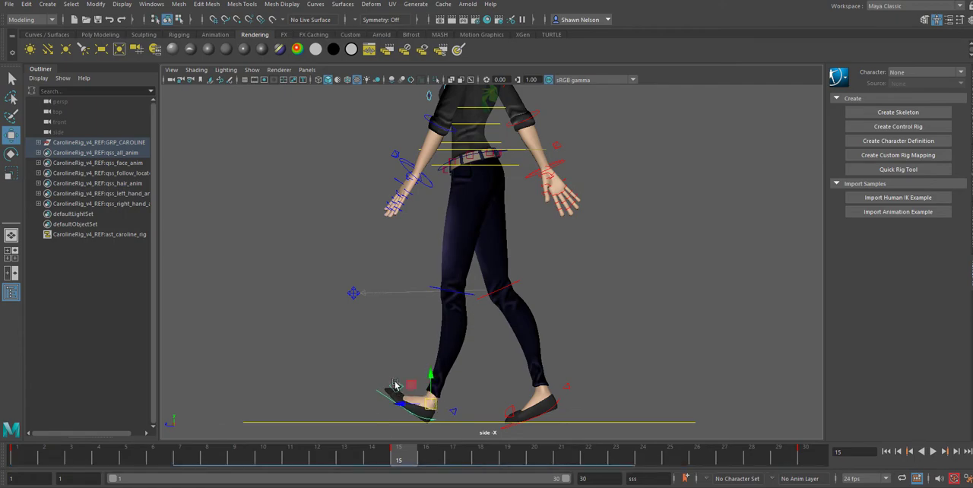
# Step: Rotate the left toe control at frame 15 to straighten the toes, and inspect both feet up close
pyautogui.click(396, 385)
pyautogui.press('e')
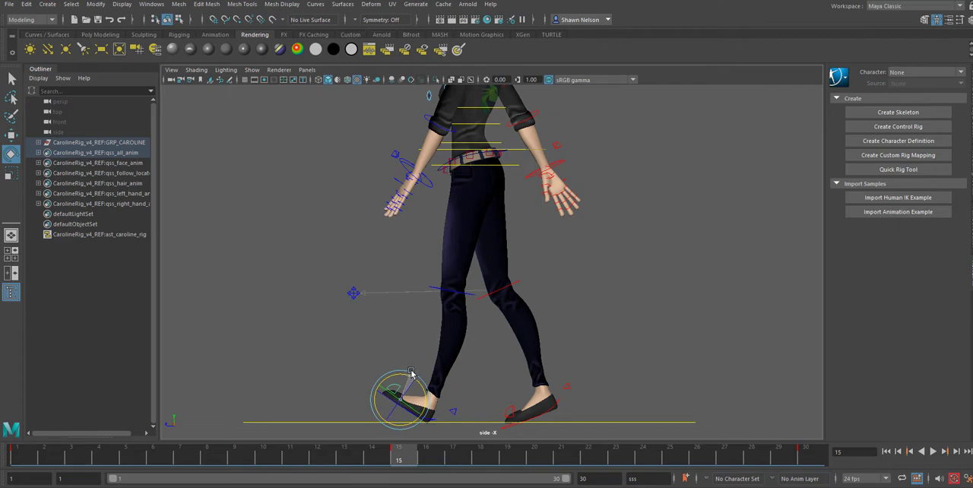
pyautogui.click(389, 406)
pyautogui.scroll(3, 416, 426)
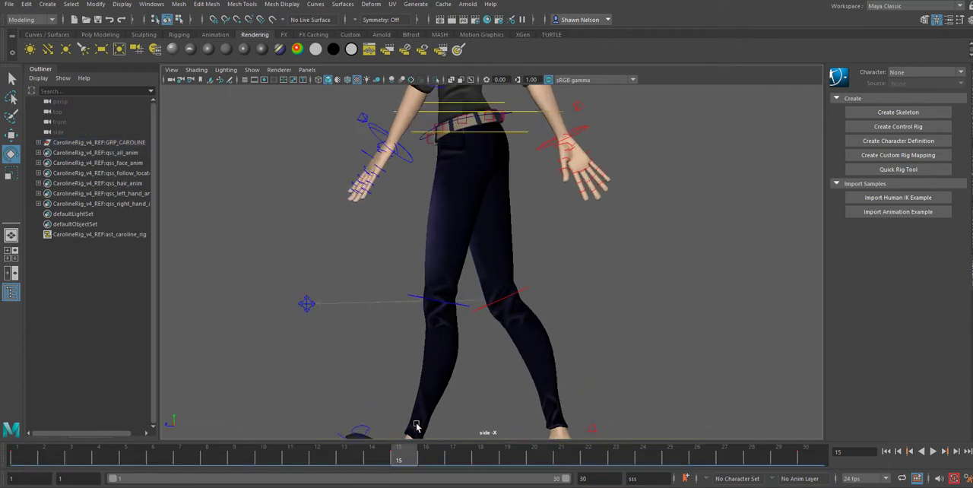
pyautogui.keyDown('alt'); pyautogui.moveTo(469, 411); pyautogui.dragTo(496, 295, button='middle'); pyautogui.keyUp('alt')
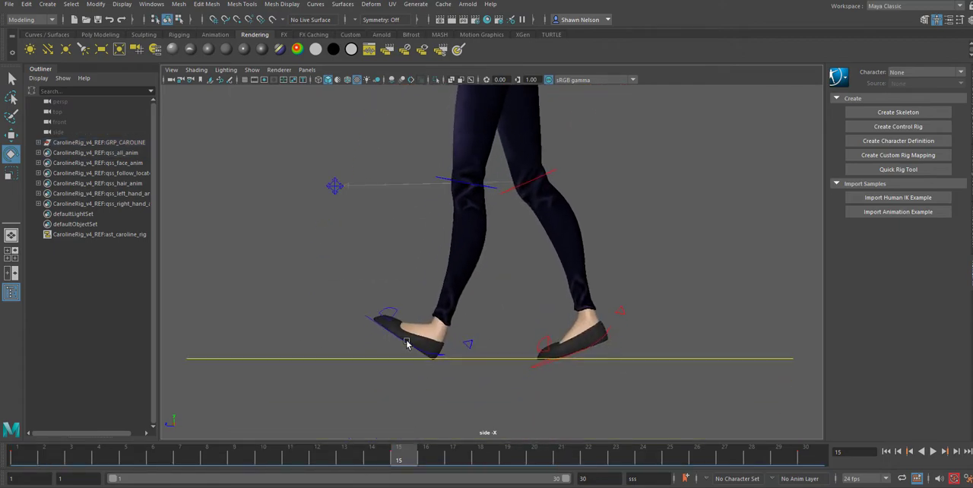
pyautogui.moveTo(390, 455)
pyautogui.mouseDown()
pyautogui.moveTo(74, 457)
pyautogui.moveTo(74, 471)
pyautogui.moveTo(416, 462)
pyautogui.moveTo(817, 471)
pyautogui.moveTo(30, 460)
pyautogui.moveTo(821, 465)
pyautogui.moveTo(50, 461)
pyautogui.moveTo(571, 478)
pyautogui.moveTo(796, 453)
pyautogui.moveTo(675, 476)
pyautogui.moveTo(399, 461)
pyautogui.mouseUp()
# Step: Select all of the character's rig controls and play the walk in the side view
pyautogui.scroll(-8, 548, 391)
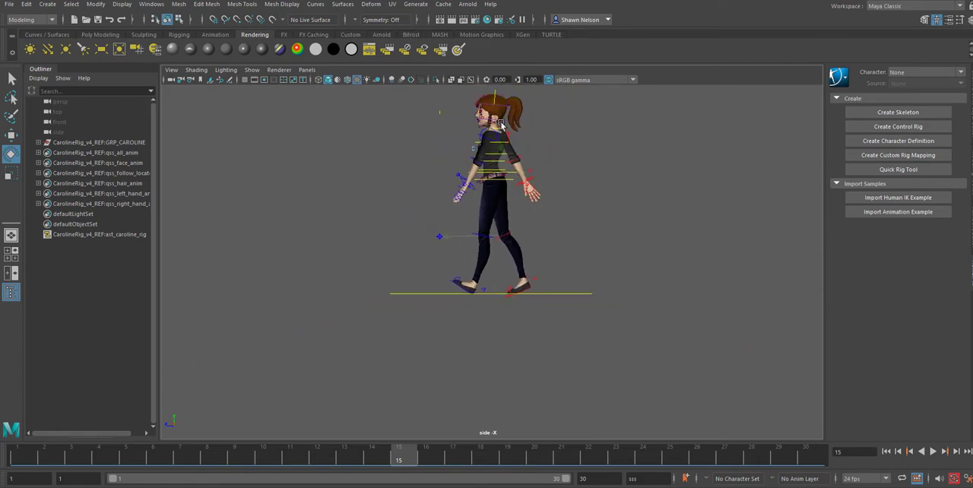
pyautogui.scroll(-1, 501, 124)
pyautogui.keyDown('alt'); pyautogui.moveTo(463, 106); pyautogui.dragTo(463, 164, button='middle'); pyautogui.keyUp('alt')
pyautogui.moveTo(402, 140); pyautogui.dragTo(584, 352)
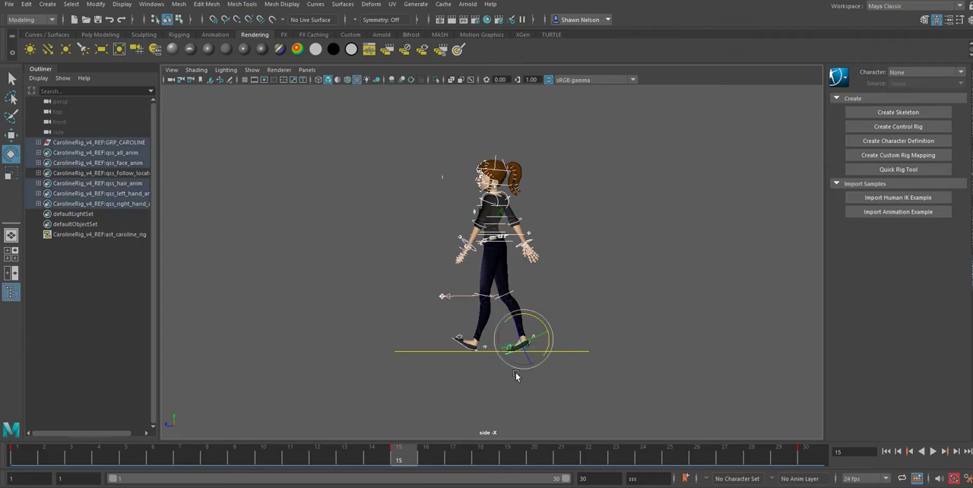
pyautogui.hotkey('alt', 'v')
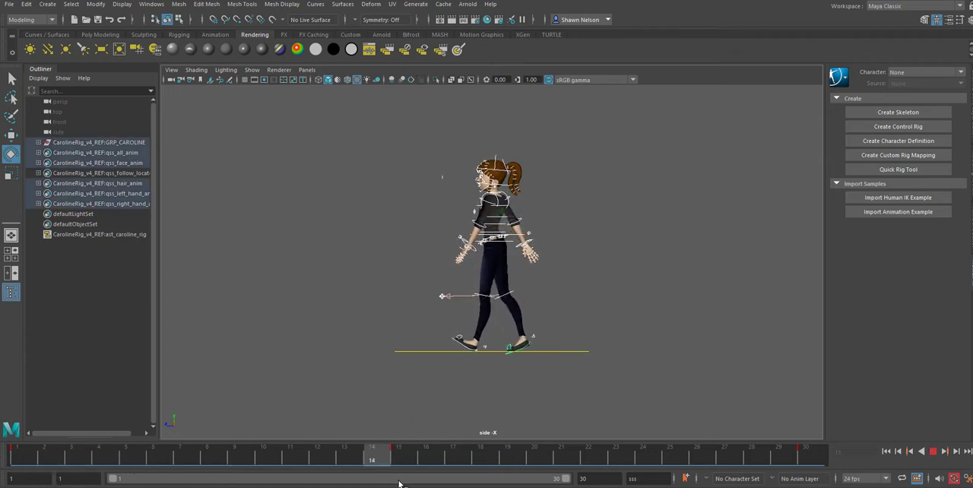
pyautogui.hotkey('alt', 'v')
# Step: Switch to the front view and play the walk there, stopping at frame 1
pyautogui.press('space')
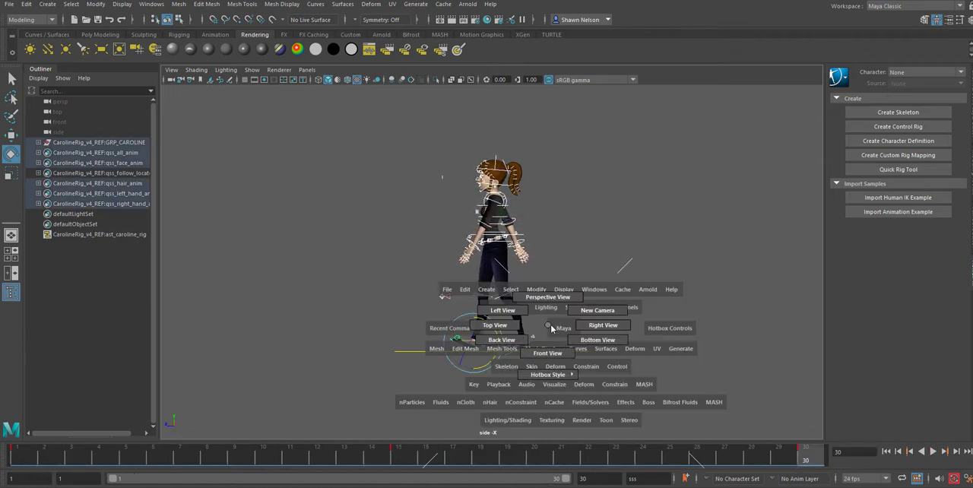
pyautogui.moveTo(550, 324); pyautogui.dragTo(547, 357)
pyautogui.hotkey('alt', 'v')
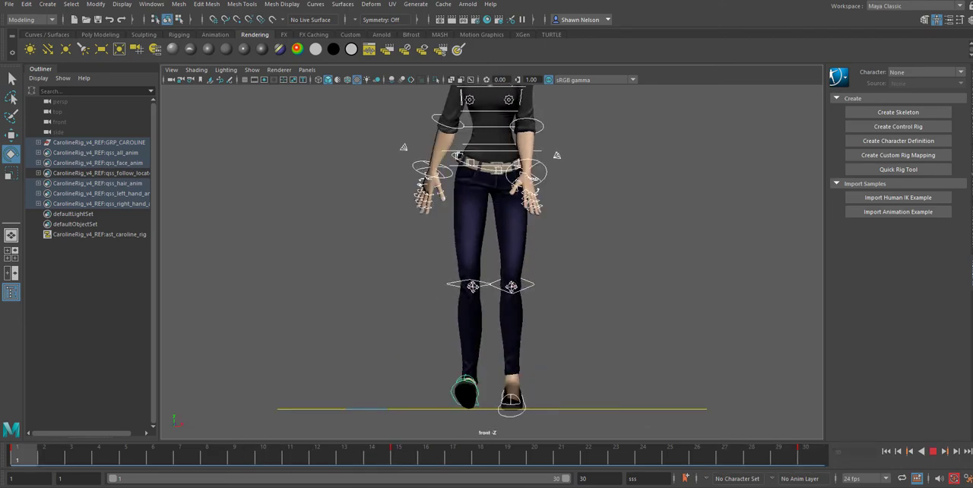
pyautogui.hotkey('alt', 'v')
# Step: Clear the selection and rotate the right foot control at frame 1 to straighten the raised foot
pyautogui.click(605, 312)
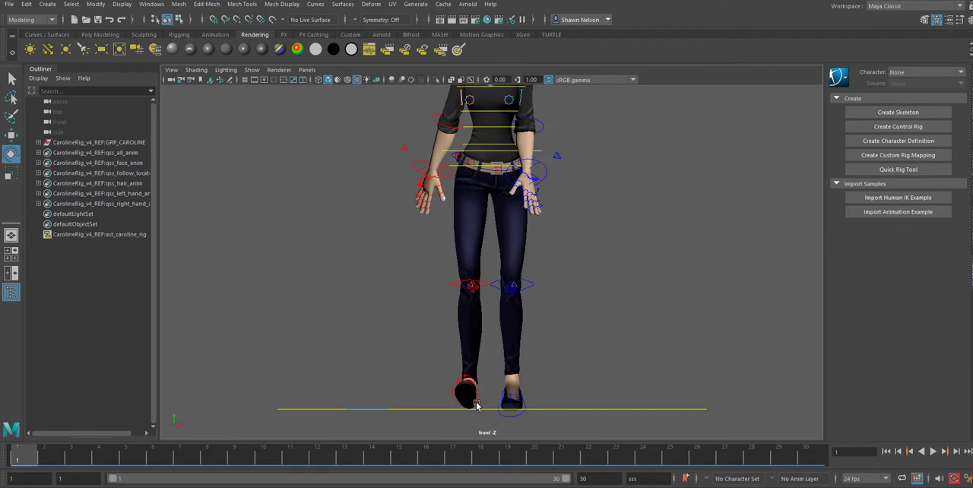
pyautogui.click(479, 401)
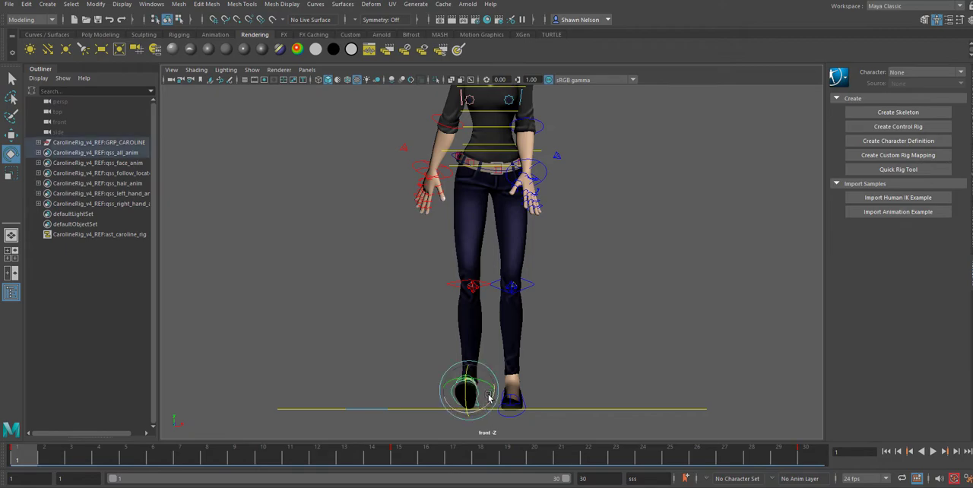
pyautogui.moveTo(488, 407); pyautogui.dragTo(478, 382)
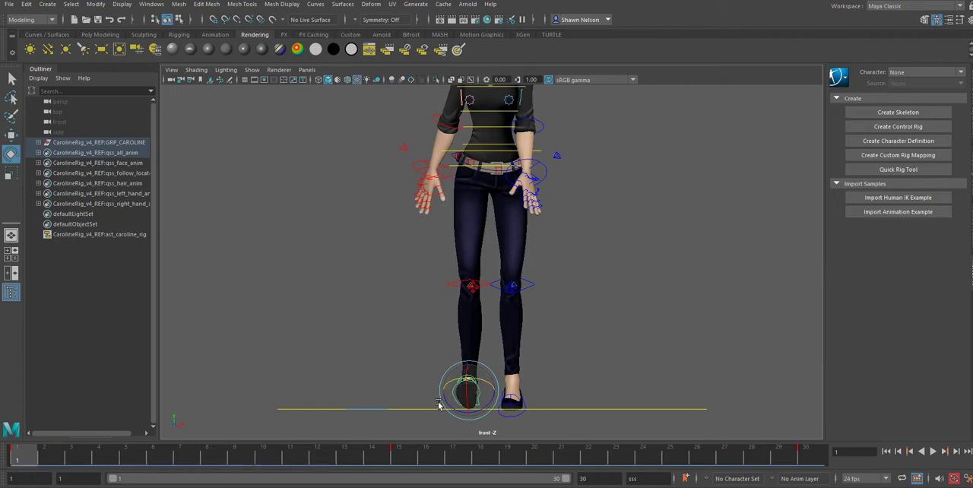
# Step: Copy the right foot's key from frame 1 and paste it at frame 30
pyautogui.keyDown('shift'); pyautogui.click(21, 457); pyautogui.keyUp('shift')
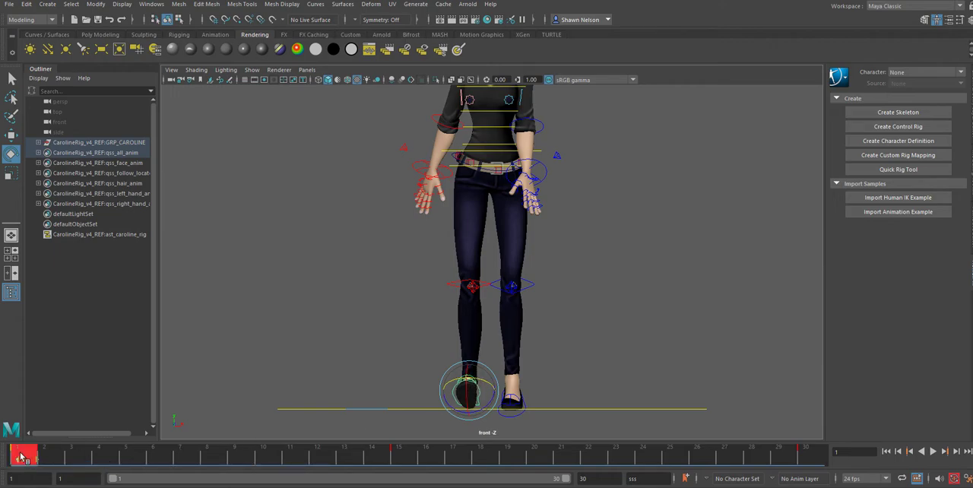
pyautogui.rightClick(21, 457)
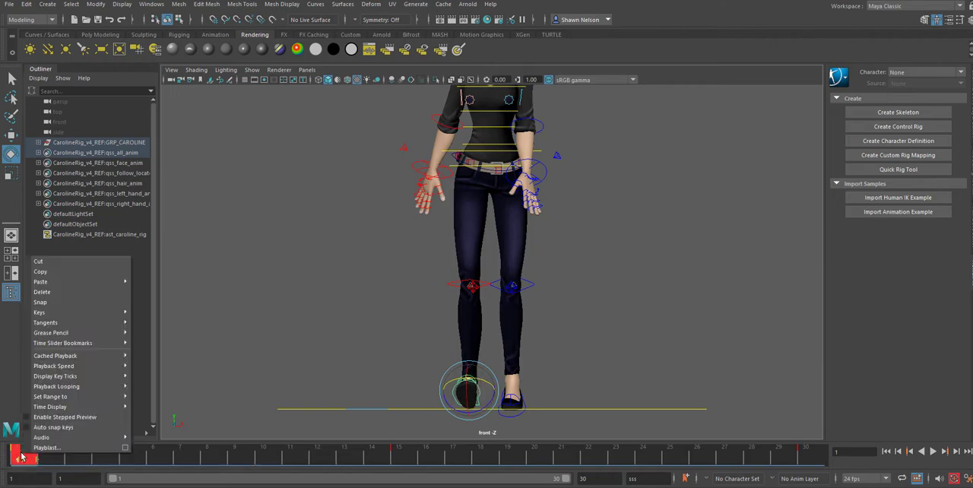
pyautogui.click(51, 275)
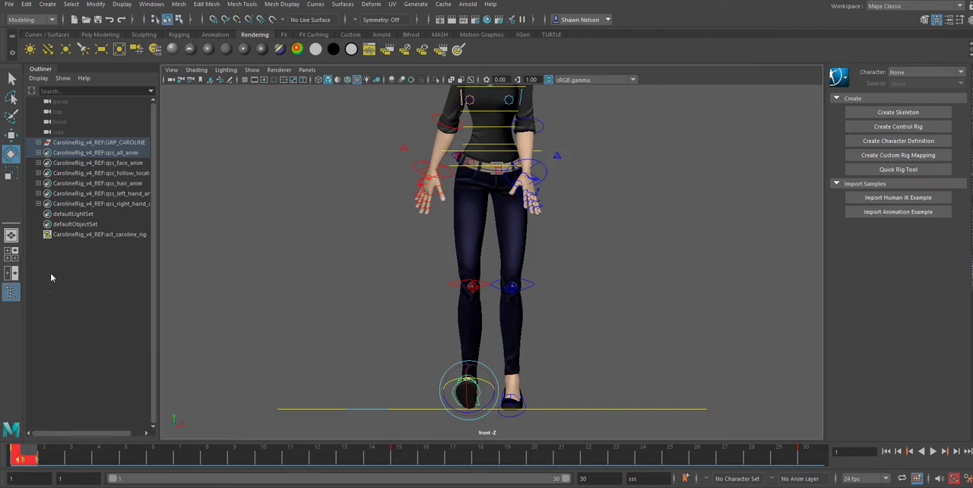
pyautogui.click(812, 461)
pyautogui.rightClick(811, 461)
pyautogui.moveTo(833, 287)
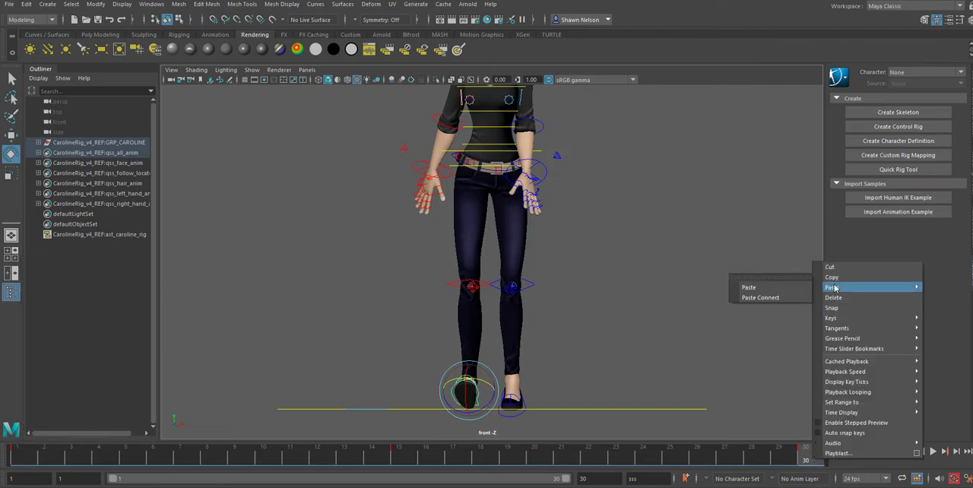
pyautogui.click(772, 298)
# Step: At frame 15, move the right foot inward toward the left foot, turn it slightly, and clear the selection
pyautogui.click(402, 454)
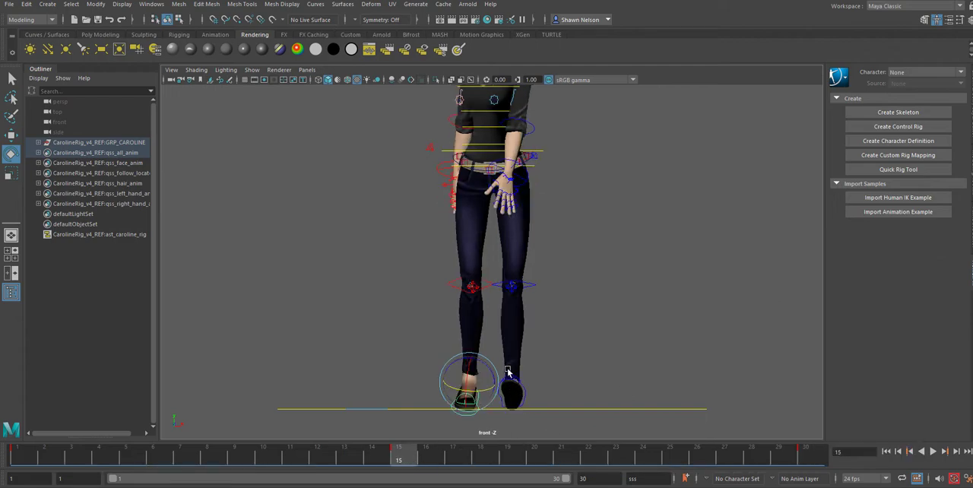
pyautogui.press('w')
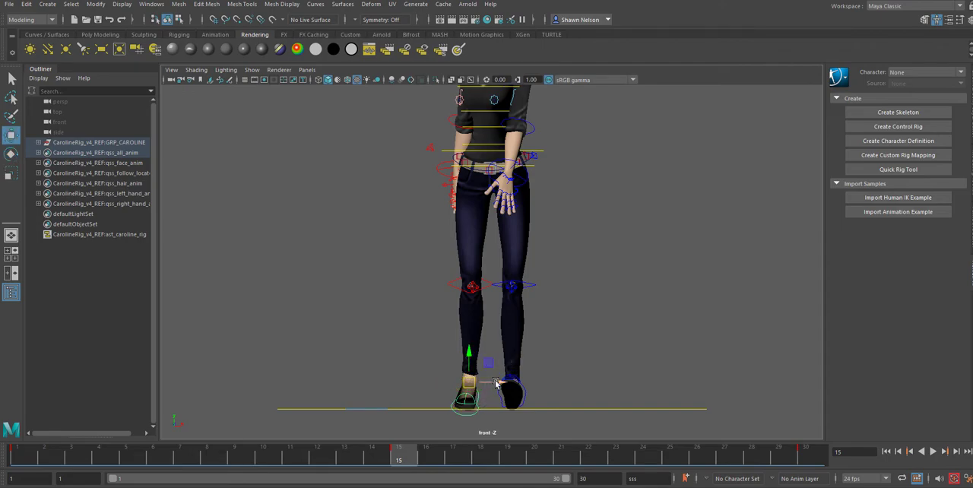
pyautogui.moveTo(505, 384); pyautogui.dragTo(501, 383)
pyautogui.click(475, 402)
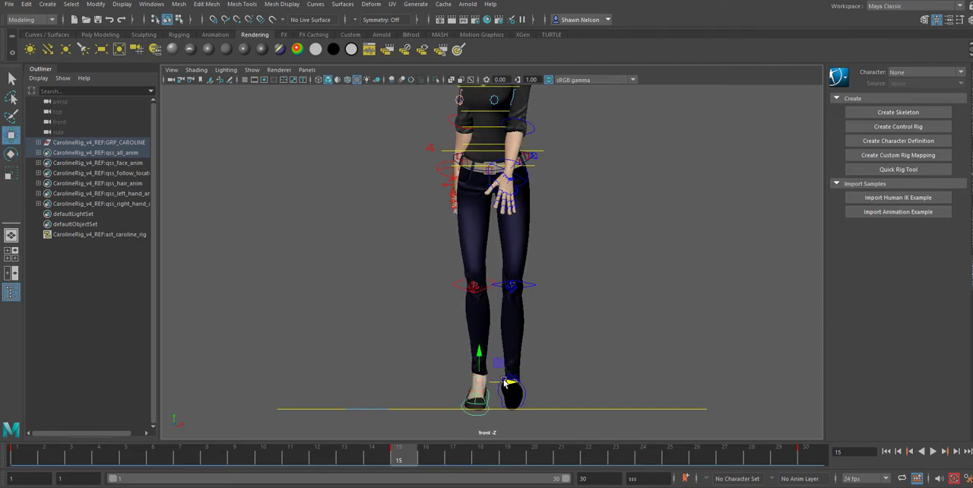
pyautogui.press('e')
pyautogui.moveTo(495, 395); pyautogui.dragTo(491, 394)
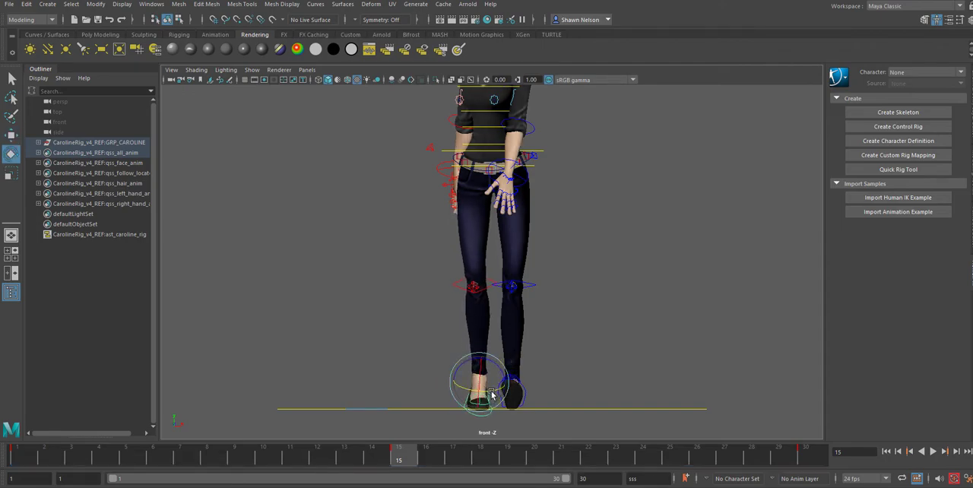
pyautogui.click(551, 409)
pyautogui.click(559, 385)
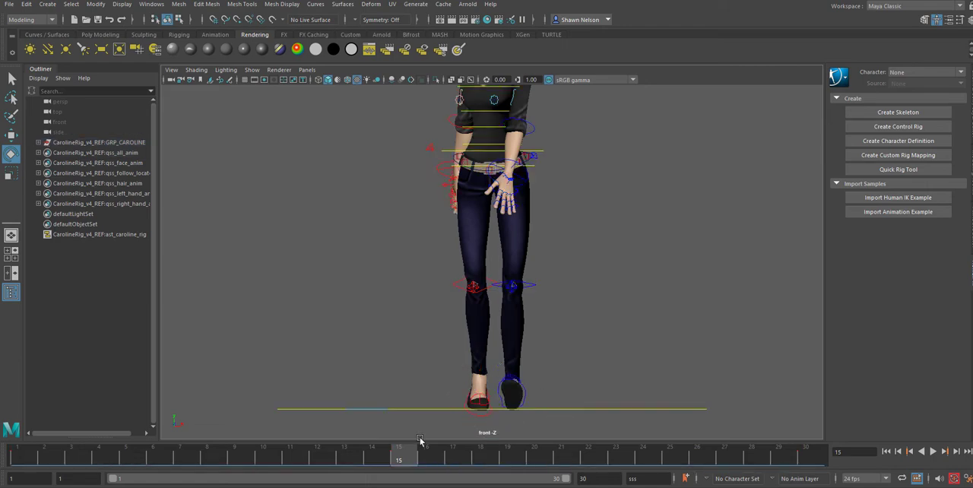
# Step: Play the walk briefly, then move the left foot slightly inward at frame 1 and clear the selection
pyautogui.hotkey('alt', 'v')
pyautogui.hotkey('alt', 'v')
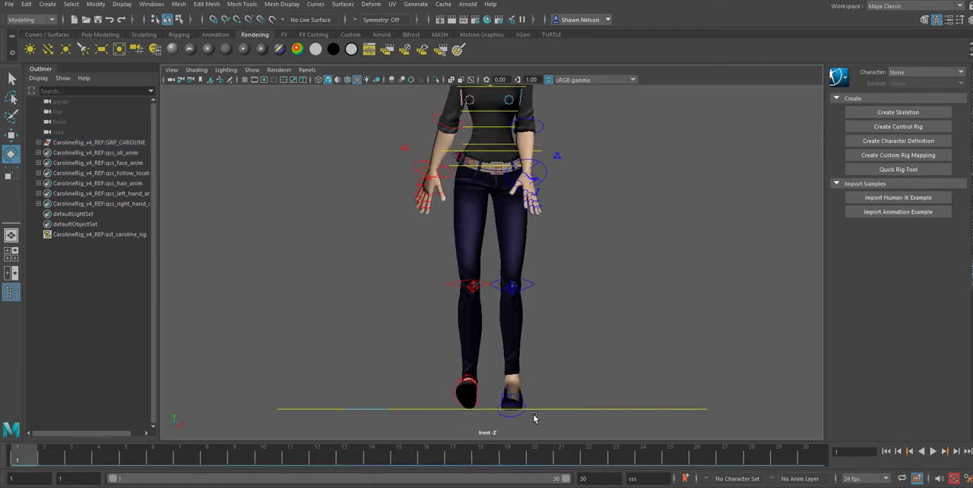
pyautogui.click(521, 409)
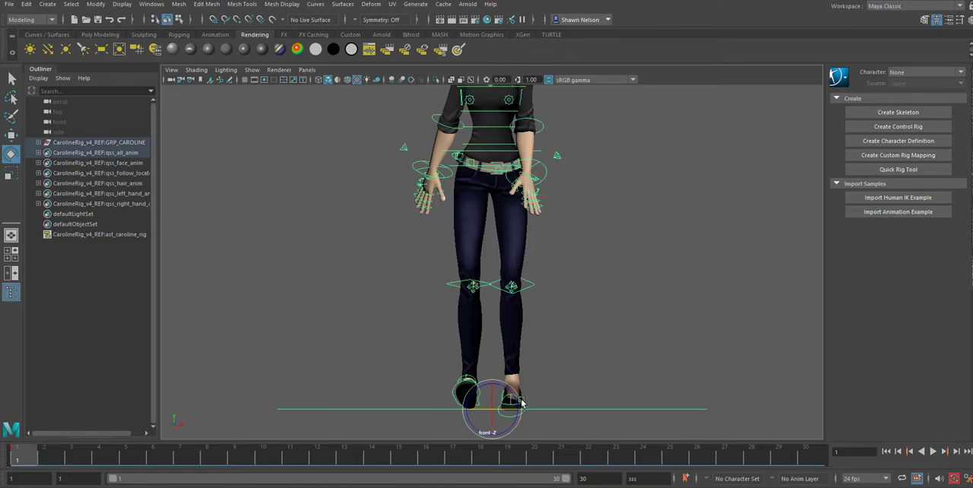
pyautogui.click(549, 393)
pyautogui.click(524, 398)
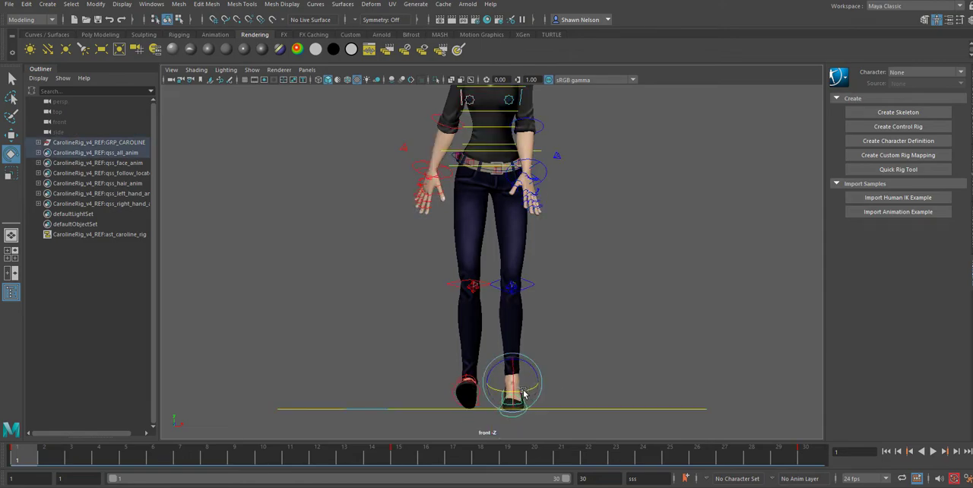
pyautogui.press('w')
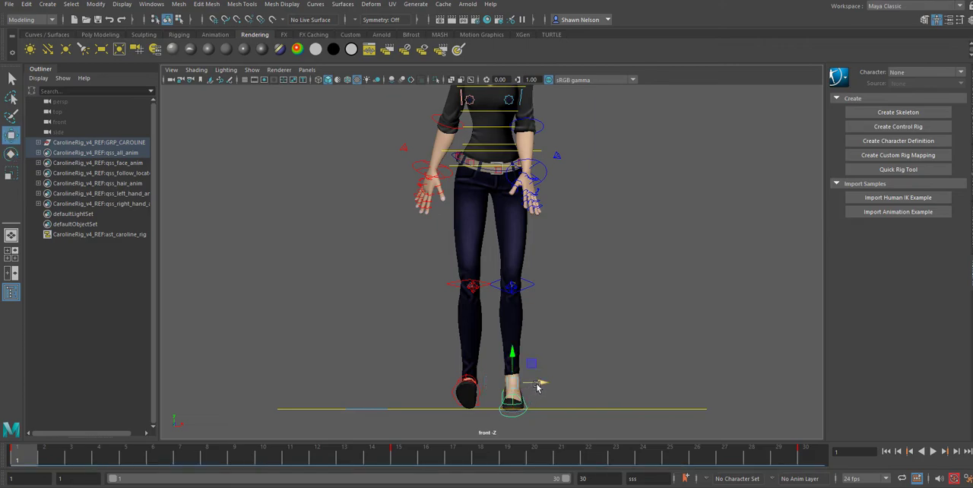
pyautogui.click(577, 335)
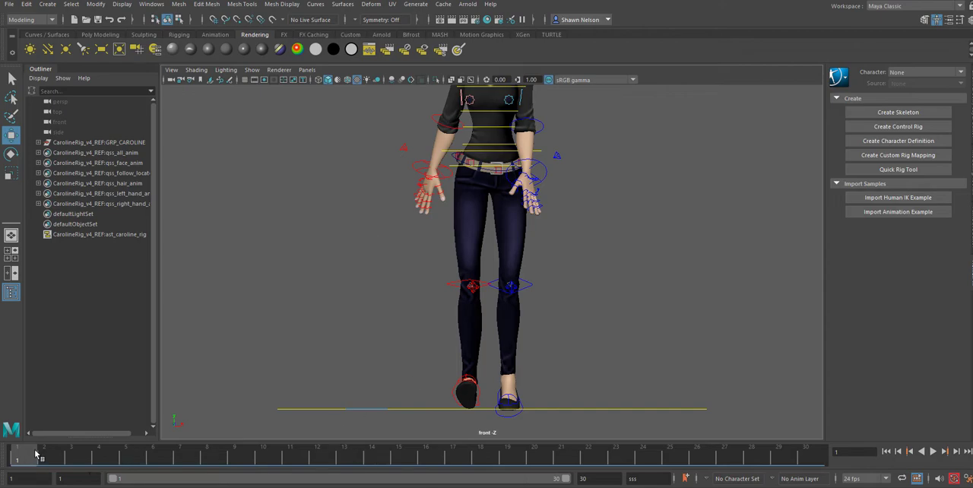
# Step: Copy the left foot's key from frame 1 and paste it at frame 30
pyautogui.click(500, 402)
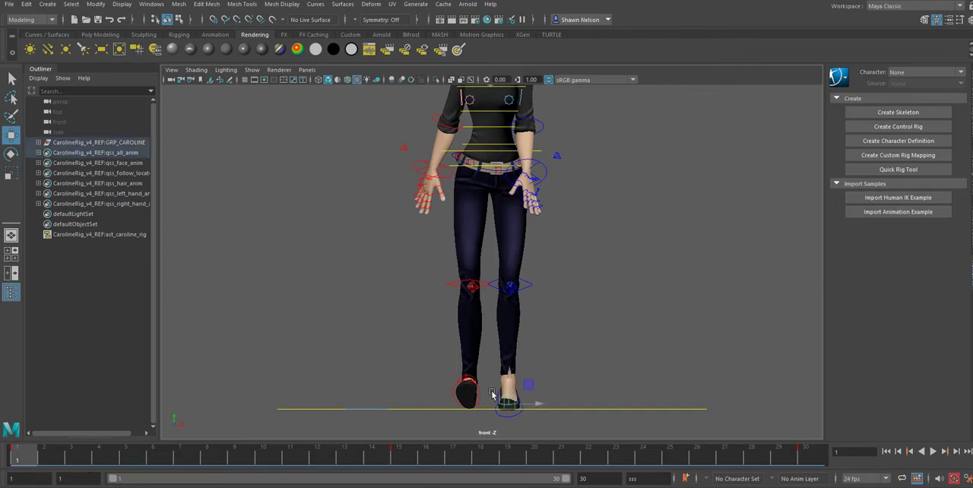
pyautogui.keyDown('shift'); pyautogui.click(23, 460); pyautogui.keyUp('shift')
pyautogui.rightClick(23, 460)
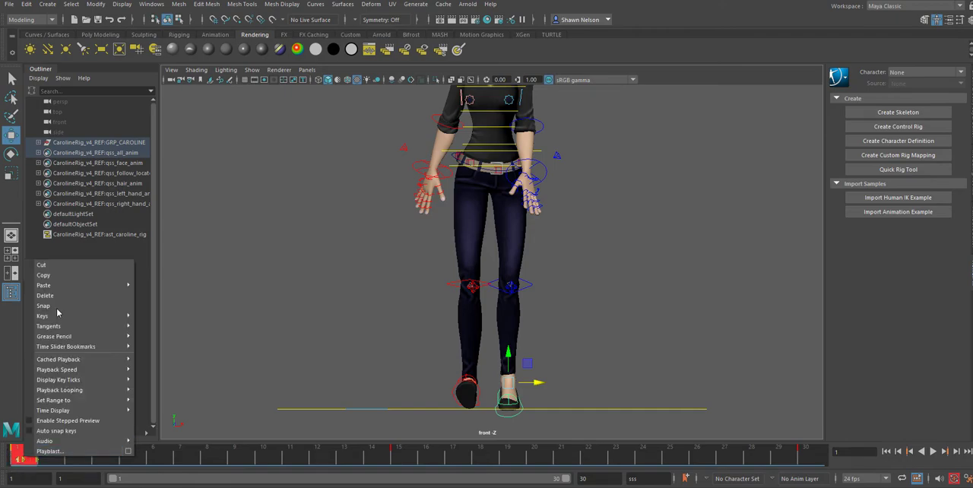
pyautogui.click(37, 277)
pyautogui.click(820, 460)
pyautogui.rightClick(819, 460)
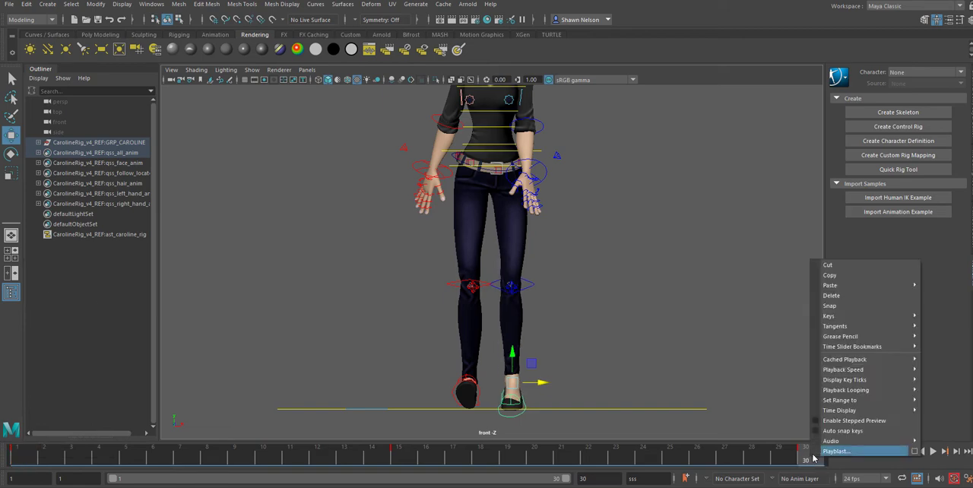
pyautogui.moveTo(844, 285)
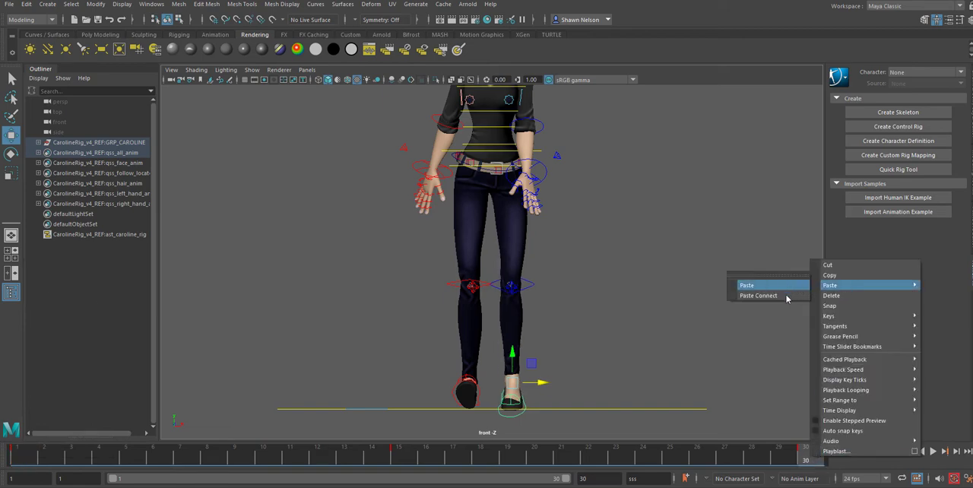
pyautogui.click(746, 285)
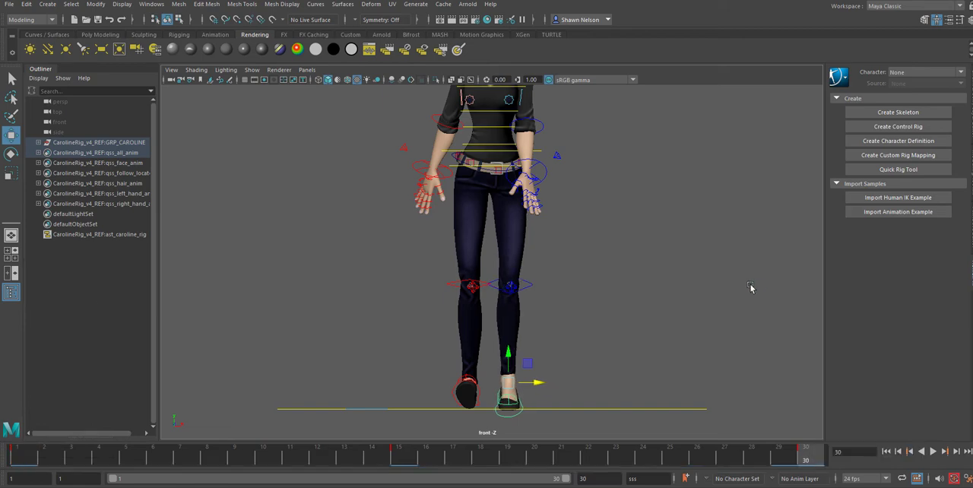
# Step: At frame 30, shift the main body control slightly toward the left foot and preview the walk
pyautogui.click(474, 169)
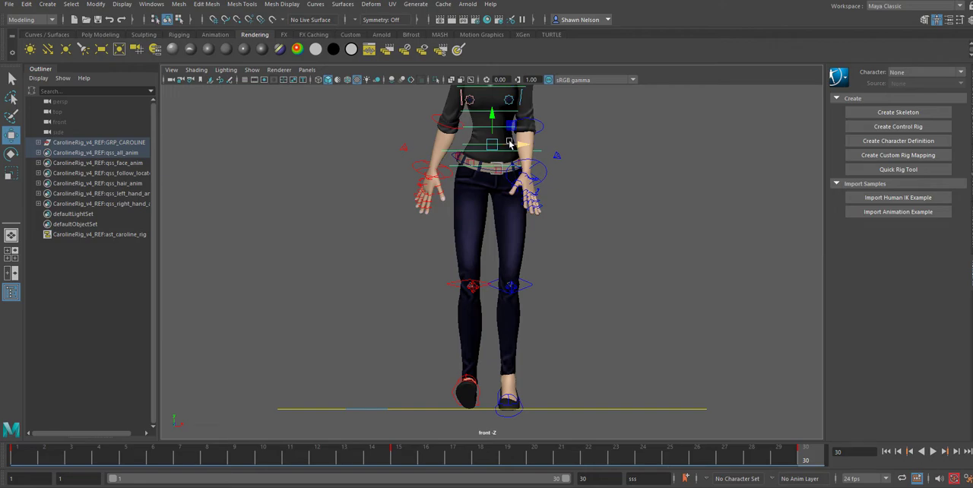
pyautogui.moveTo(509, 143); pyautogui.dragTo(514, 145)
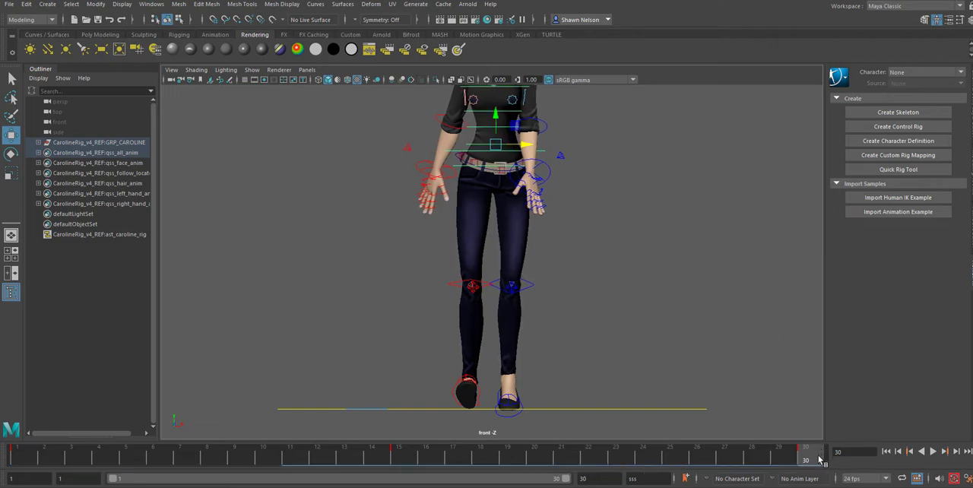
pyautogui.hotkey('alt', 'v')
pyautogui.hotkey('alt', 'v')
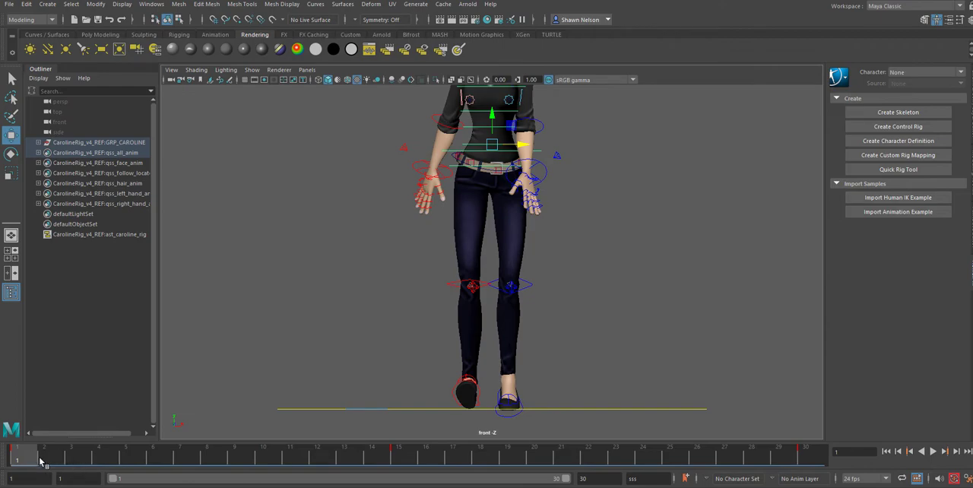
pyautogui.hotkey('alt', 'v')
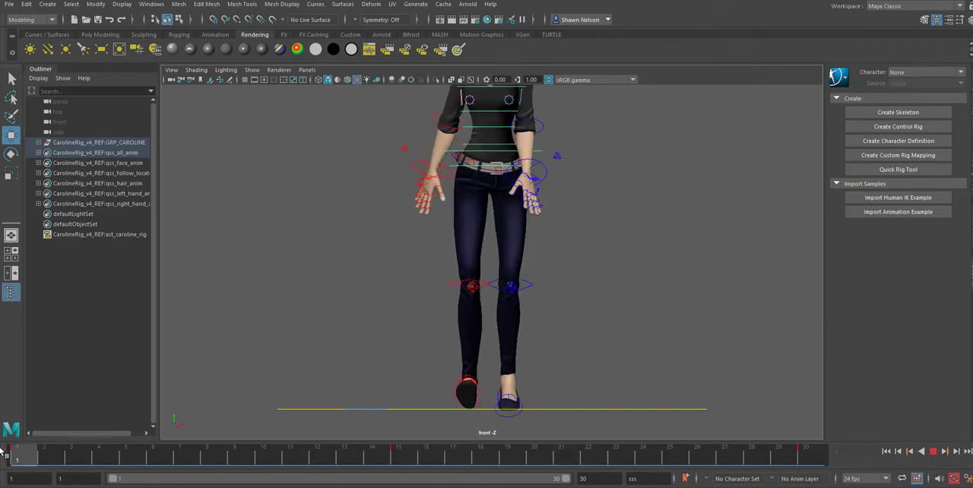
pyautogui.hotkey('alt', 'v')
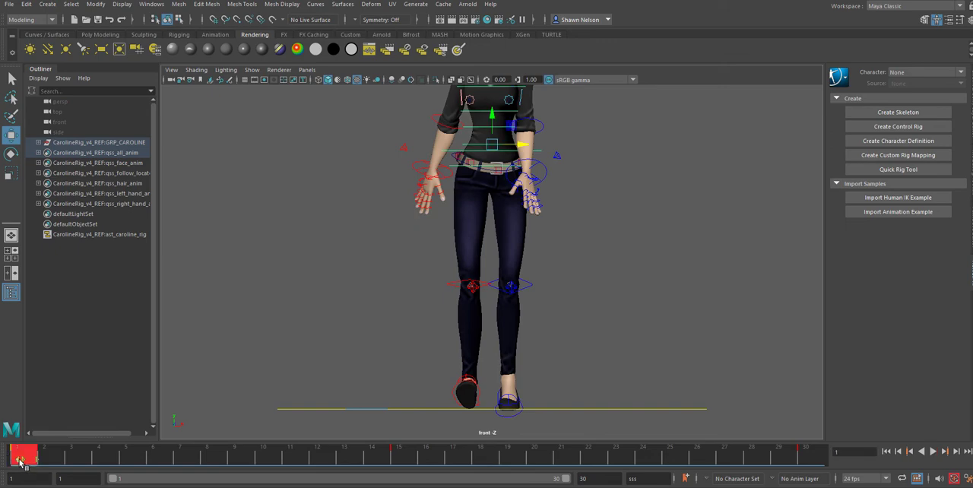
# Step: Copy the main body control's key from frame 30 and paste it at frame 1
pyautogui.rightClick(21, 463)
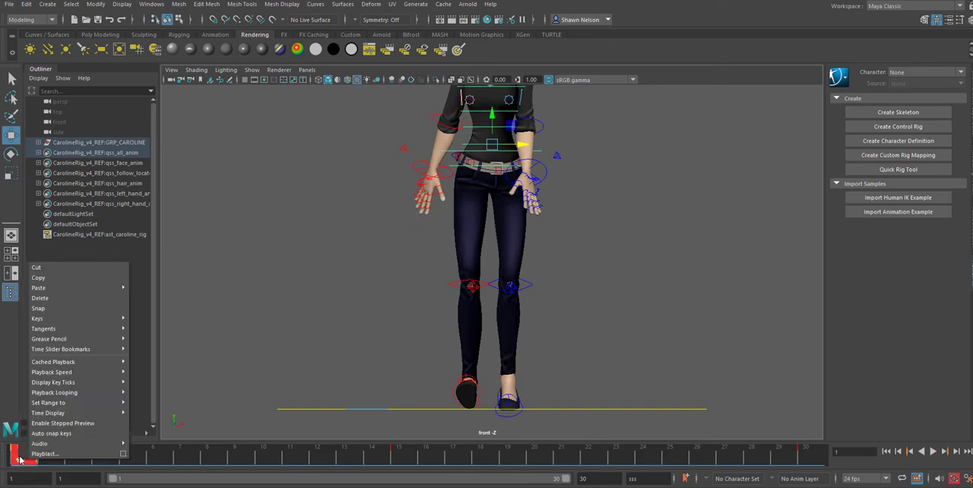
pyautogui.click(46, 278)
pyautogui.click(813, 461)
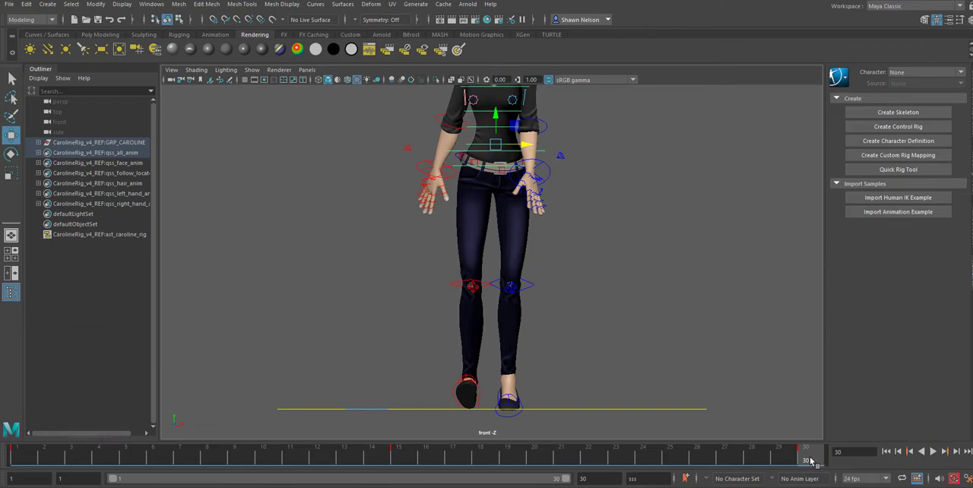
pyautogui.keyDown('shift'); pyautogui.click(811, 461); pyautogui.keyUp('shift')
pyautogui.rightClick(811, 461)
pyautogui.click(830, 280)
pyautogui.click(15, 454)
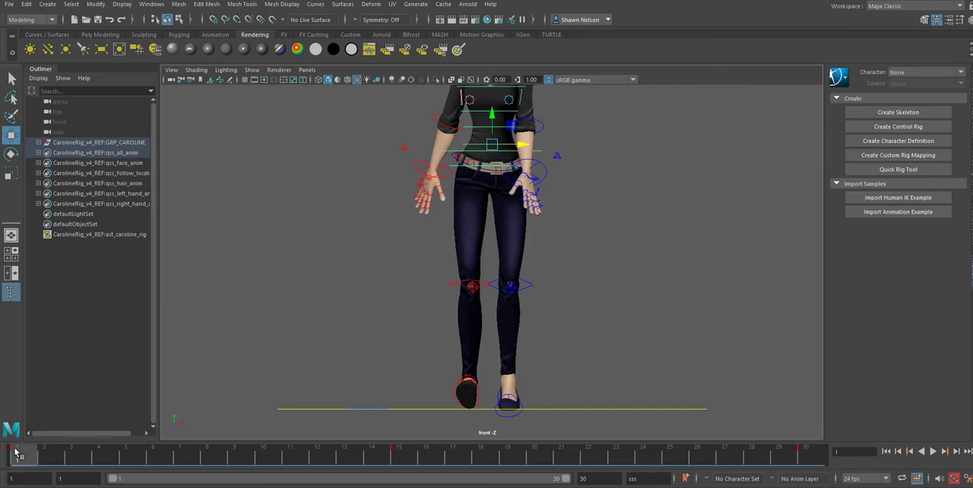
pyautogui.keyDown('shift'); pyautogui.click(16, 453); pyautogui.keyUp('shift')
pyautogui.click(15, 453)
pyautogui.keyDown('shift'); pyautogui.moveTo(15, 454); pyautogui.dragTo(15, 455); pyautogui.keyUp('shift')
pyautogui.click(17, 454)
pyautogui.rightClick(17, 453)
pyautogui.moveTo(83, 279)
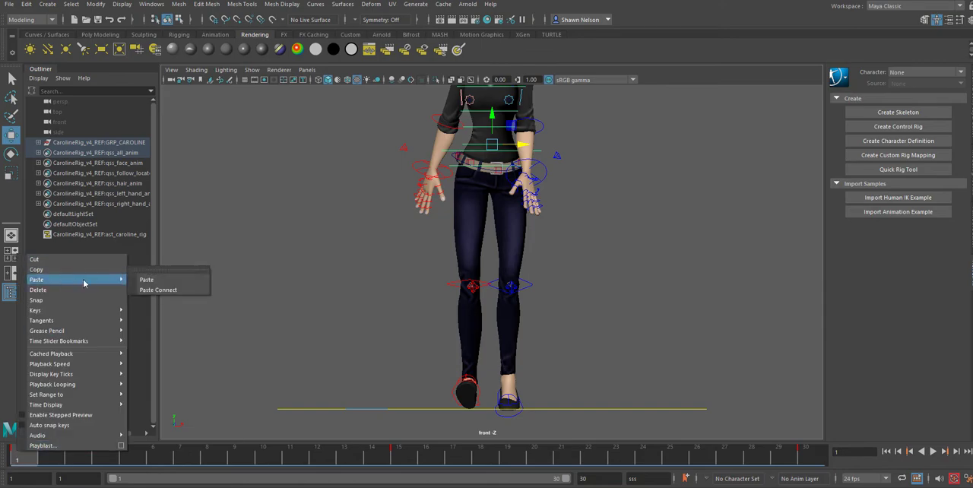
pyautogui.click(140, 282)
# Step: Shift the main body control slightly toward the right foot at frame 15 and play the walk to check the sway
pyautogui.hotkey('alt', 'v')
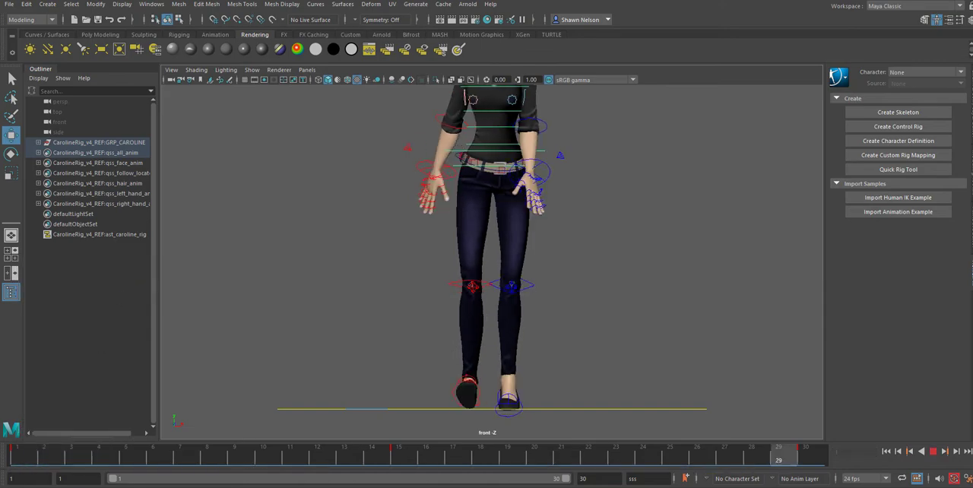
pyautogui.hotkey('alt', 'v')
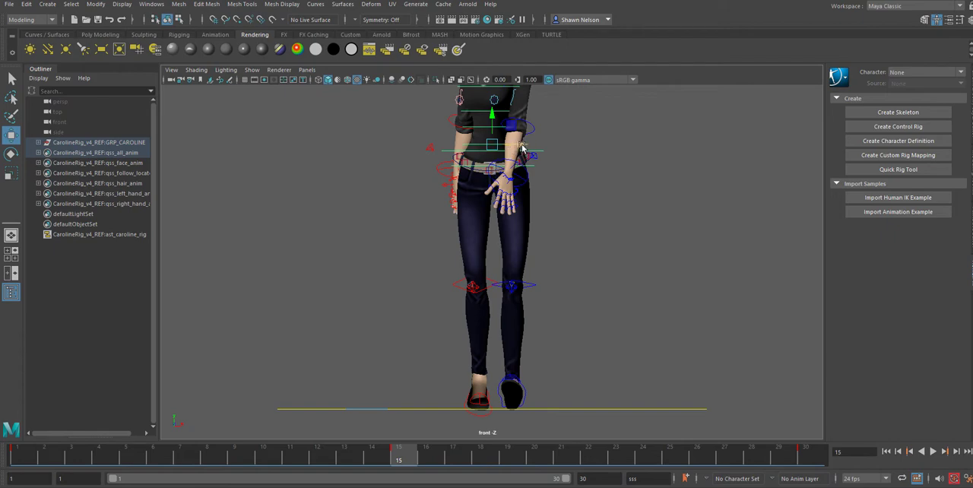
pyautogui.click(302, 459)
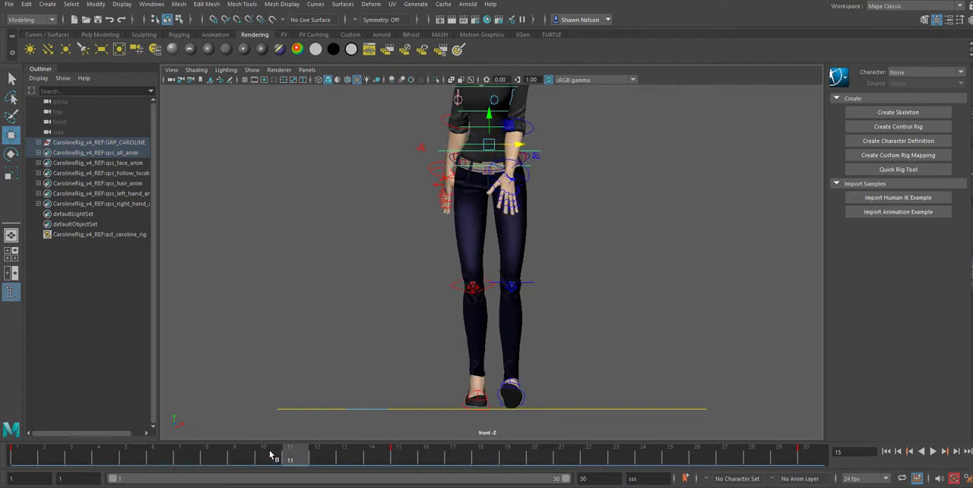
pyautogui.hotkey('alt', 'v')
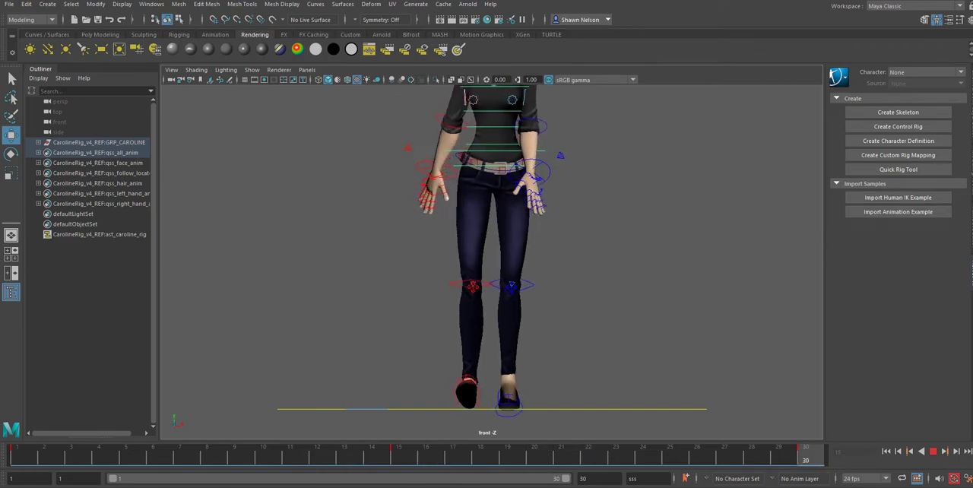
pyautogui.hotkey('alt', 'v')
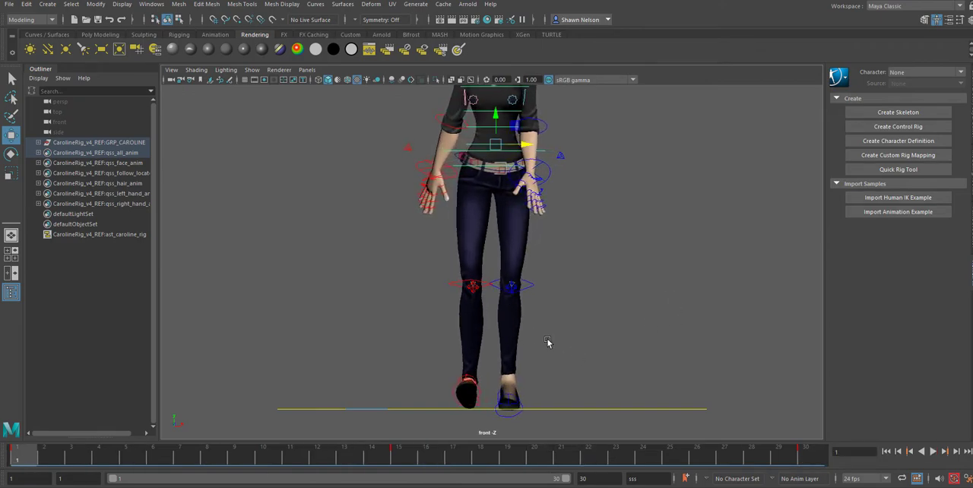
# Step: Switch to the side view and play the walk to review the arm poses
pyautogui.press('space')
pyautogui.moveTo(547, 342); pyautogui.dragTo(596, 322)
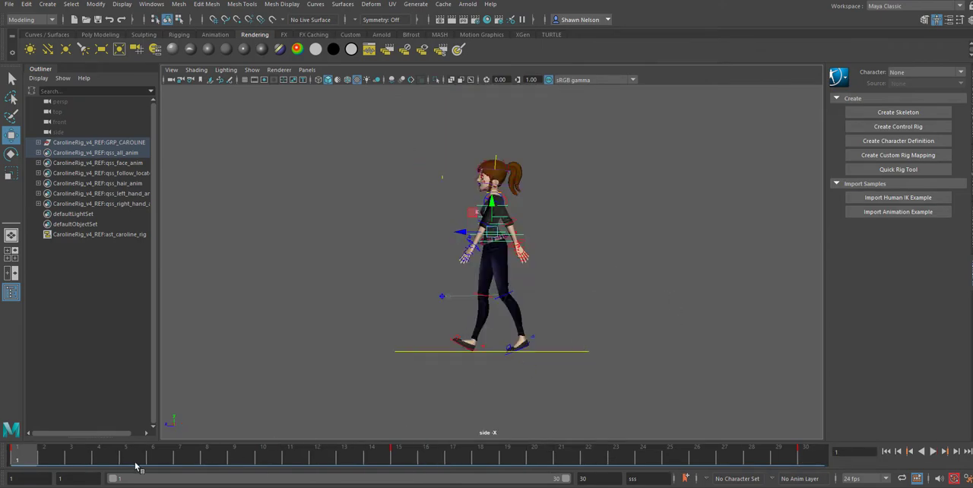
pyautogui.hotkey('alt', 'v')
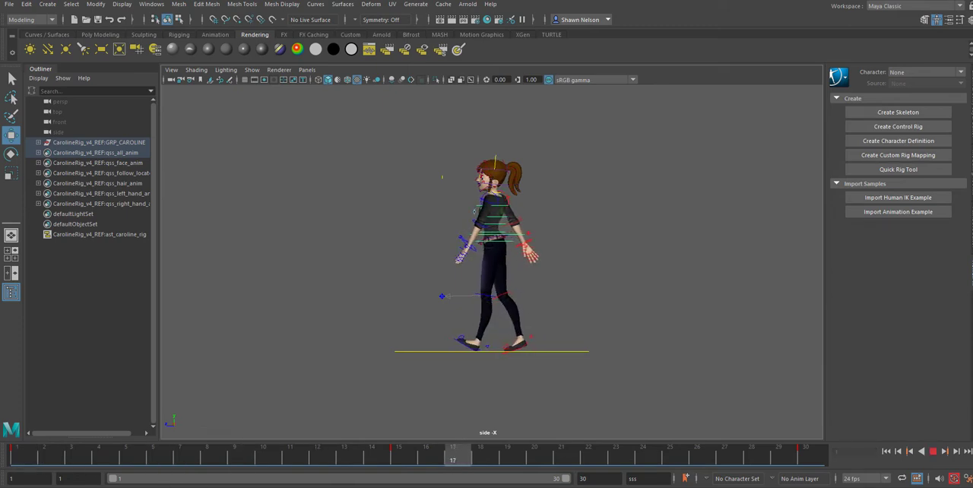
pyautogui.hotkey('alt', 'v')
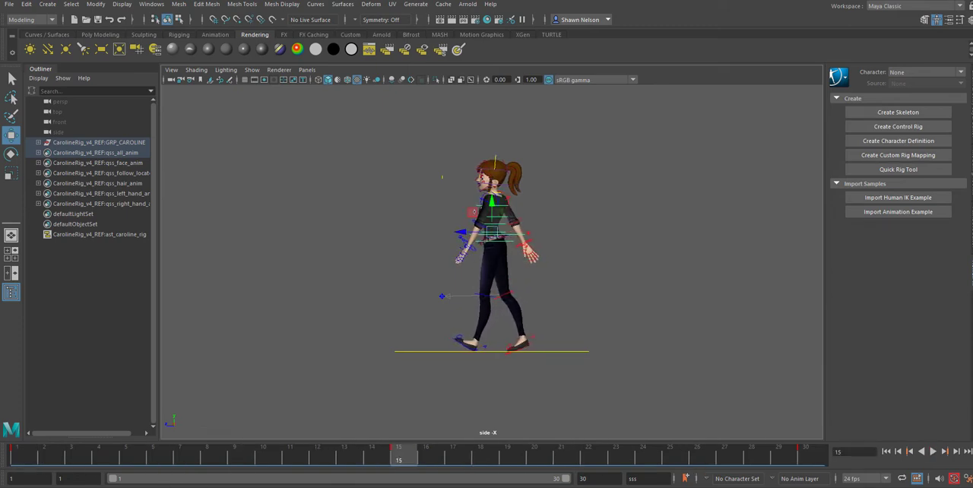
# Step: At frame 15, rotate the right upper arm forward and the left upper arm backward, and clear the selection
pyautogui.click(575, 304)
pyautogui.scroll(5, 535, 159)
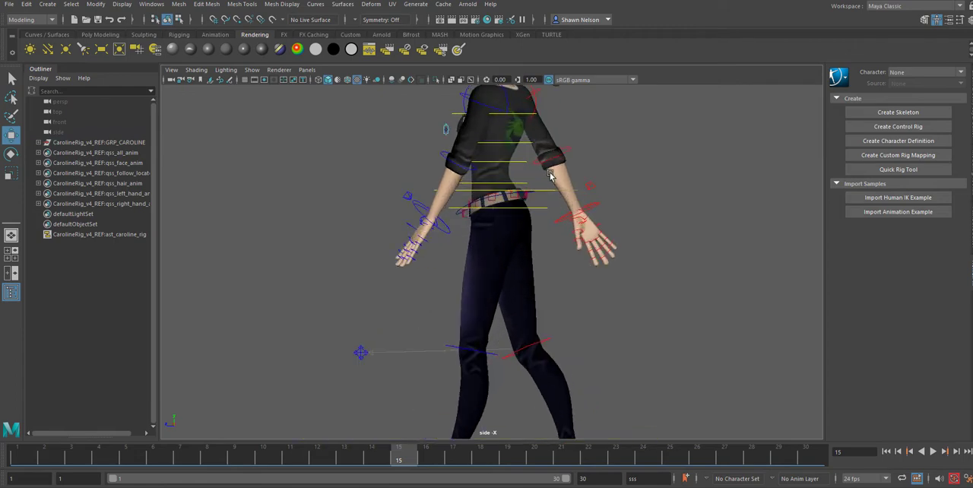
pyautogui.keyDown('alt'); pyautogui.moveTo(574, 184); pyautogui.dragTo(572, 302, button='middle'); pyautogui.keyUp('alt')
pyautogui.click(539, 229)
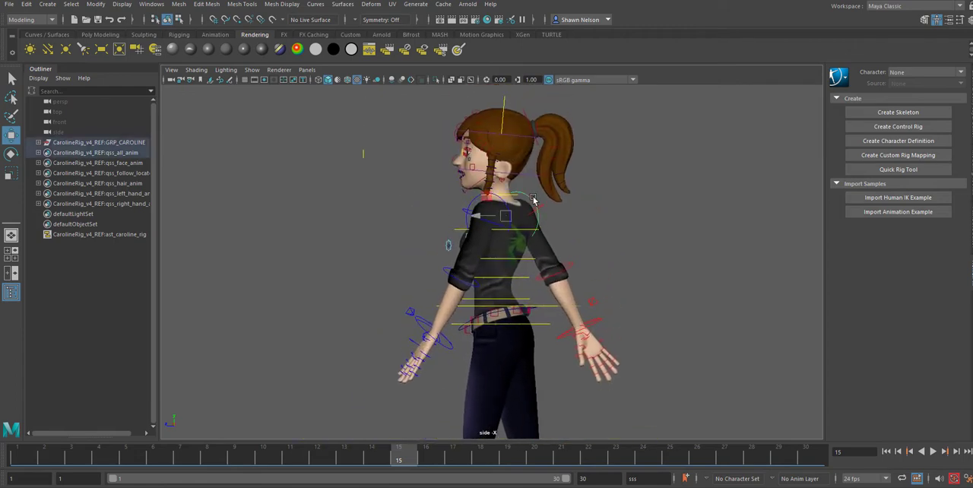
pyautogui.click(537, 200)
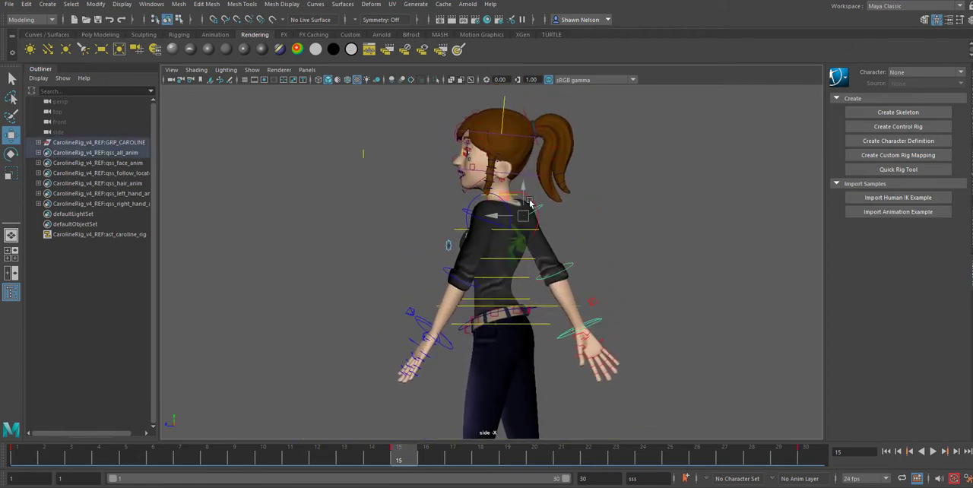
pyautogui.press('e')
pyautogui.moveTo(543, 194); pyautogui.dragTo(558, 219)
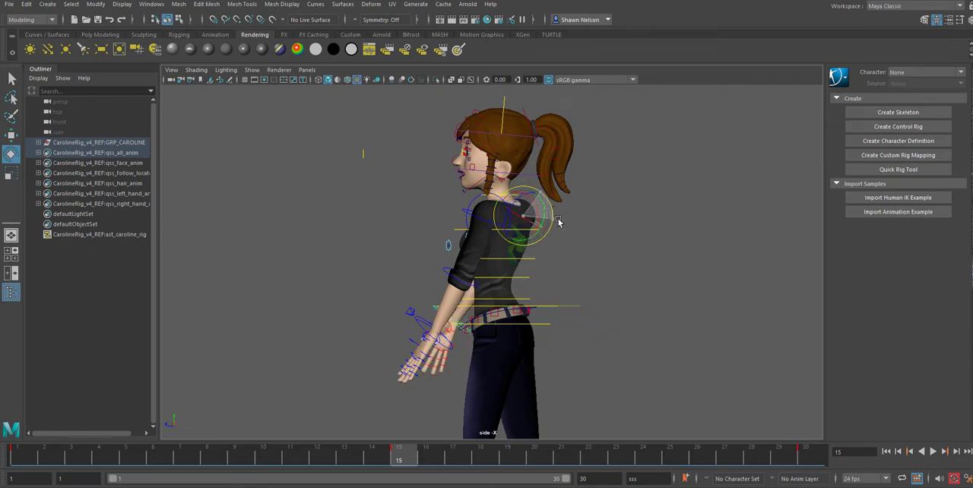
pyautogui.click(469, 219)
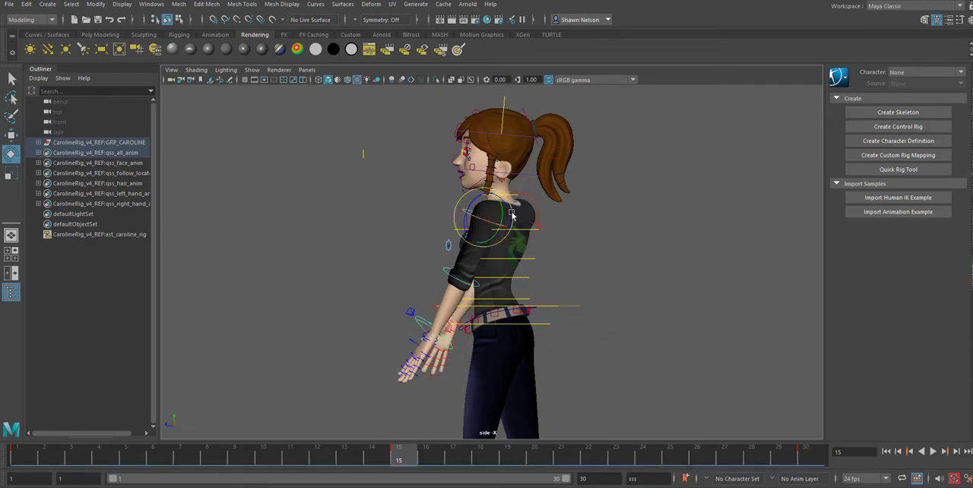
pyautogui.moveTo(509, 215); pyautogui.dragTo(504, 178)
pyautogui.click(589, 253)
# Step: Twist the chest and the spine control below it slightly at frame 15 to turn the shoulders with the arm swing
pyautogui.click(509, 263)
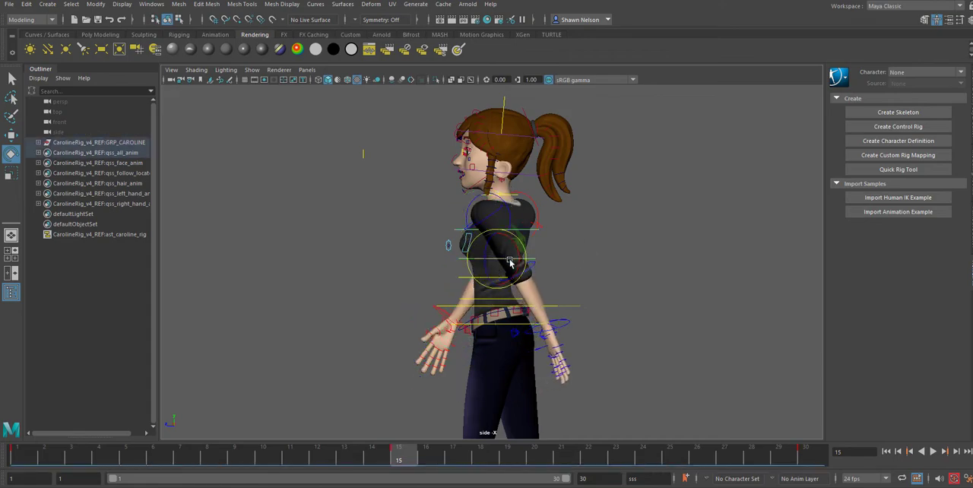
pyautogui.moveTo(506, 259); pyautogui.dragTo(508, 258)
pyautogui.click(645, 301)
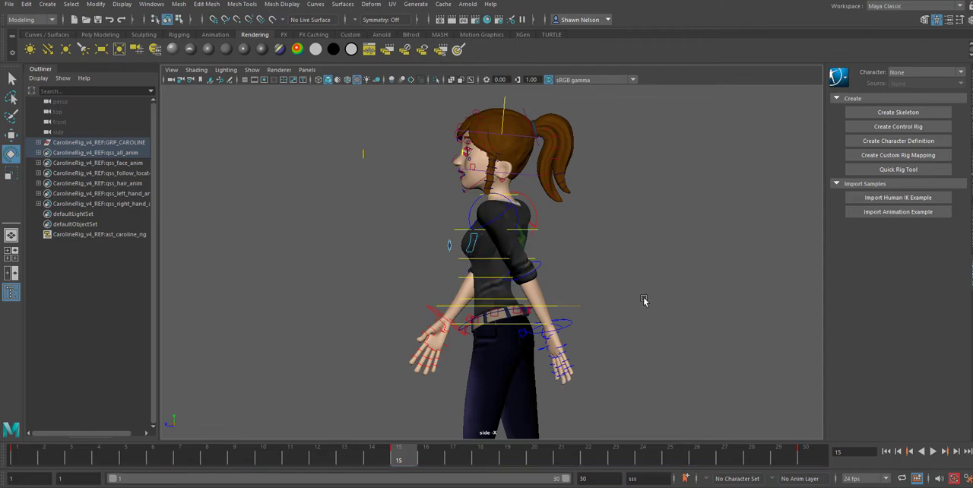
pyautogui.click(490, 279)
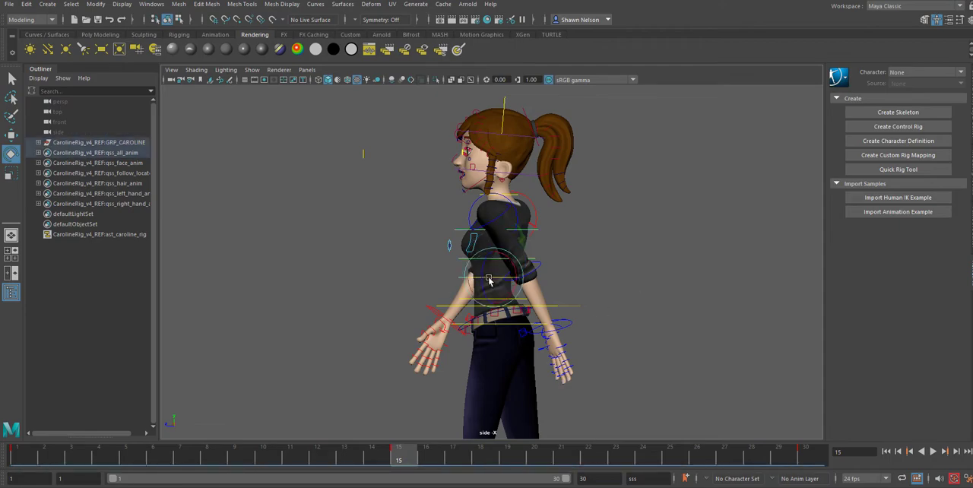
pyautogui.moveTo(491, 280); pyautogui.dragTo(496, 279)
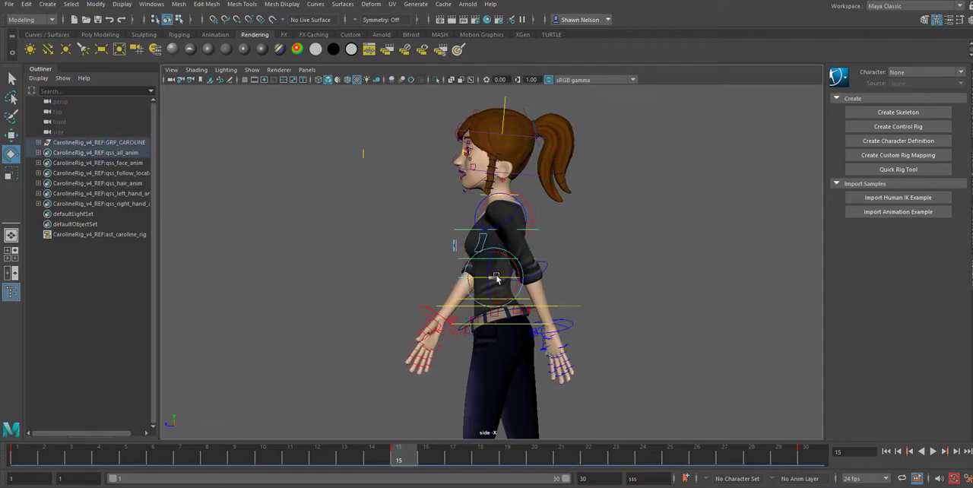
pyautogui.click(604, 269)
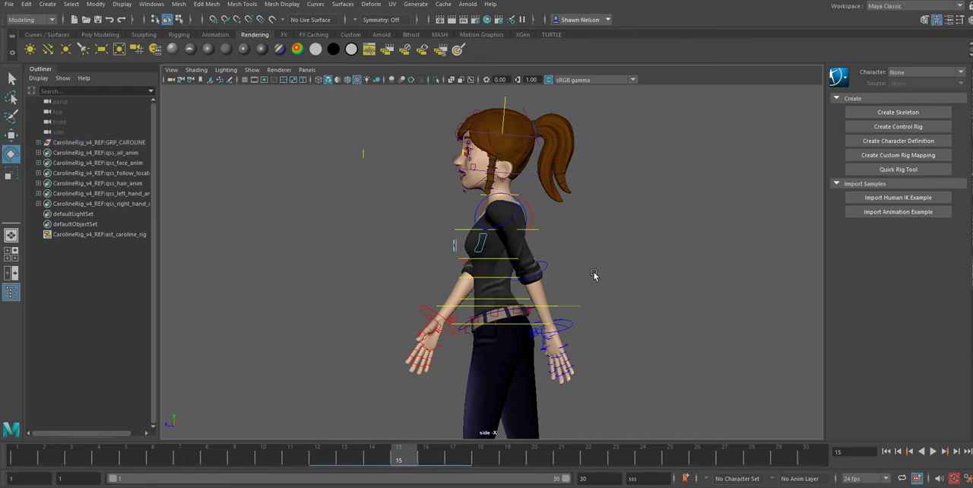
# Step: Play the walk cycle in the side view to examine the arm swing on the full figure
pyautogui.hotkey('alt', 'v')
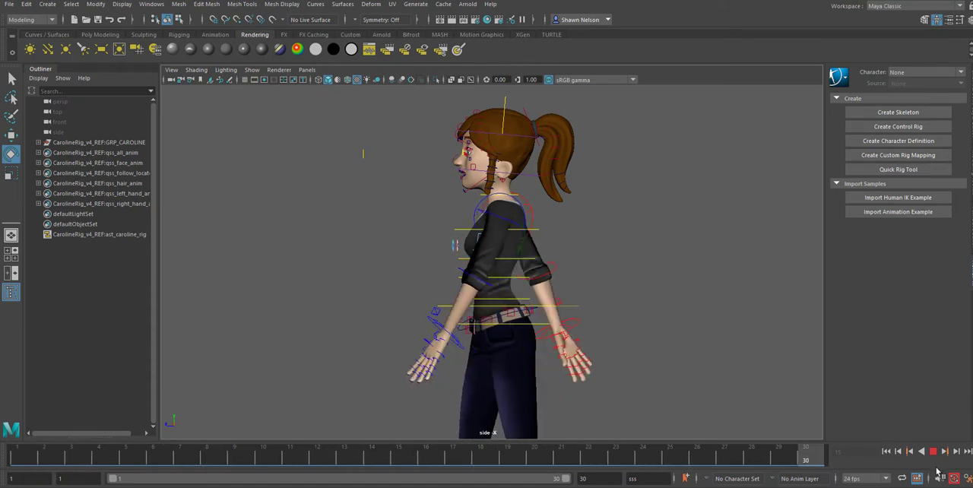
pyautogui.scroll(-5, 615, 375)
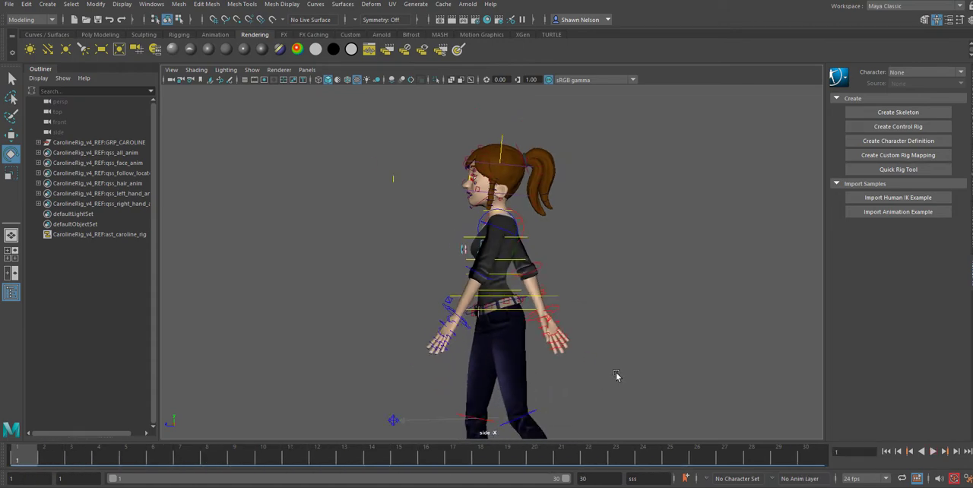
pyautogui.click(933, 453)
pyautogui.click(933, 452)
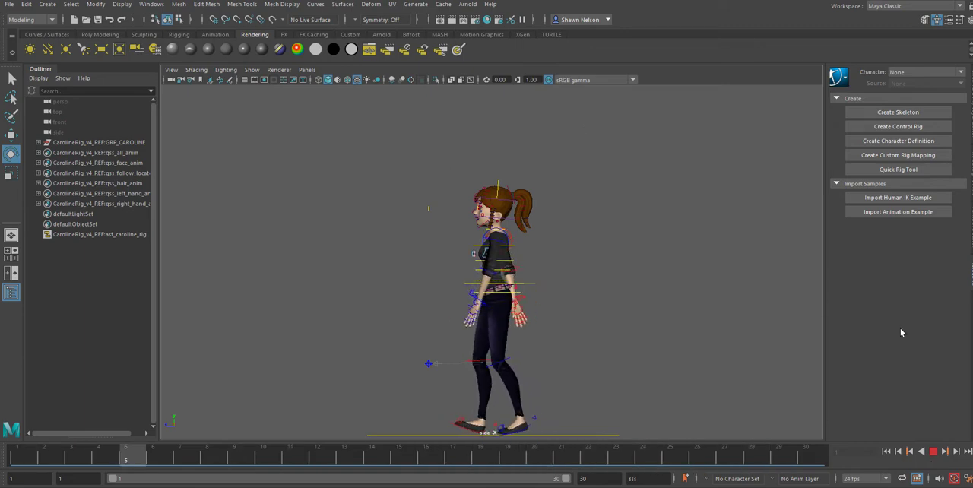
pyautogui.click(932, 451)
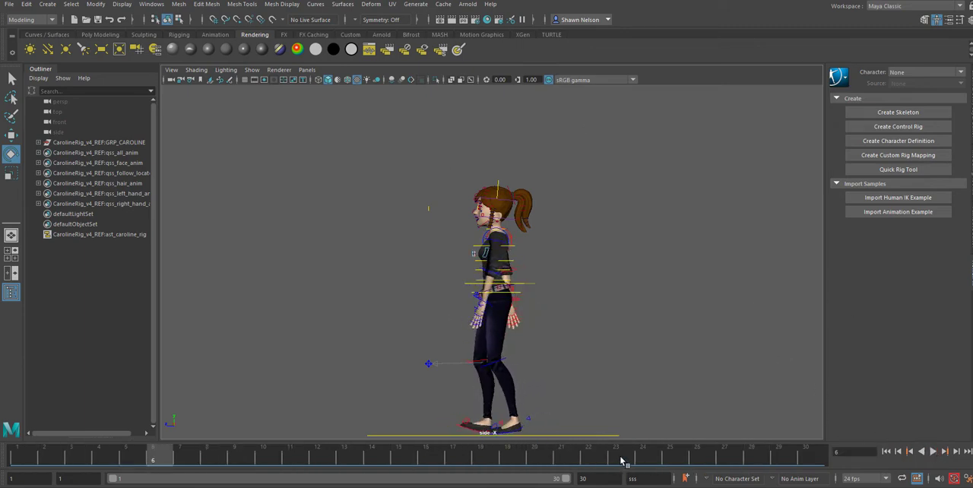
# Step: Return to frame 1 and select all of the character's controls
pyautogui.moveTo(621, 461); pyautogui.dragTo(3, 477)
pyautogui.moveTo(394, 155); pyautogui.dragTo(571, 427)
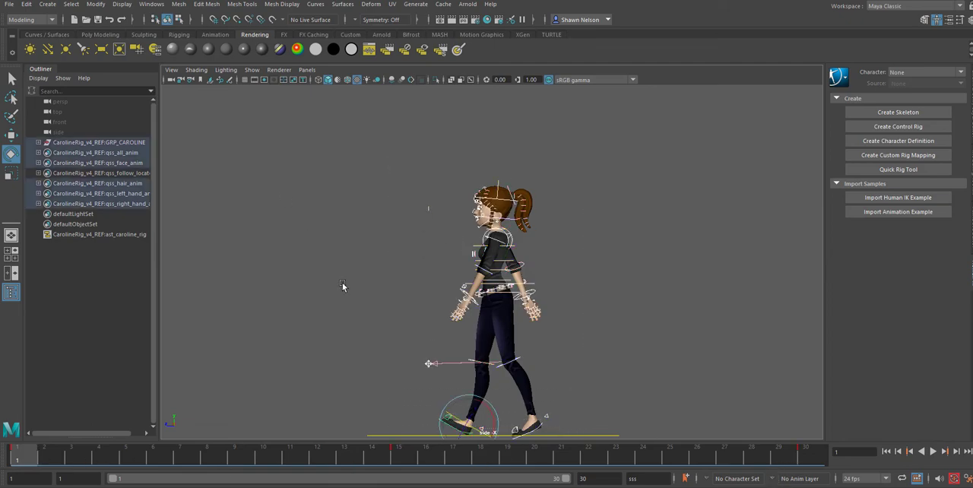
pyautogui.click(800, 459)
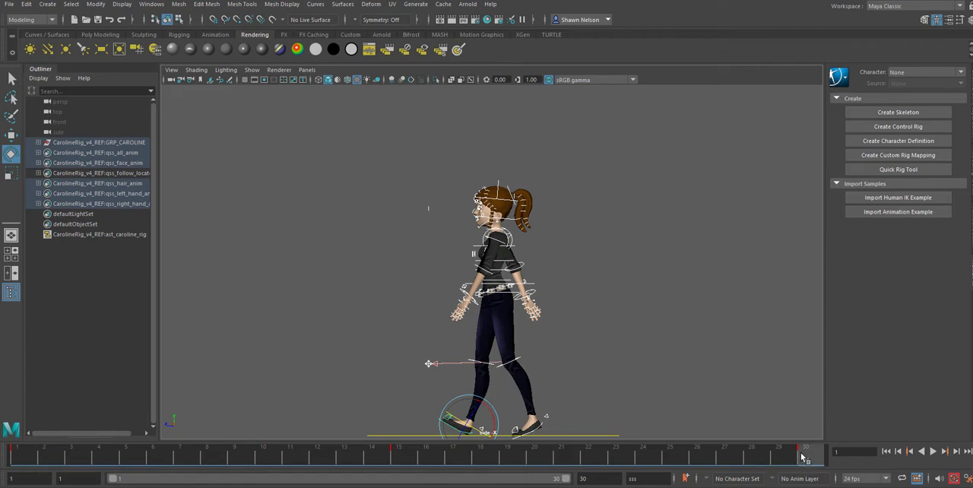
pyautogui.click(19, 456)
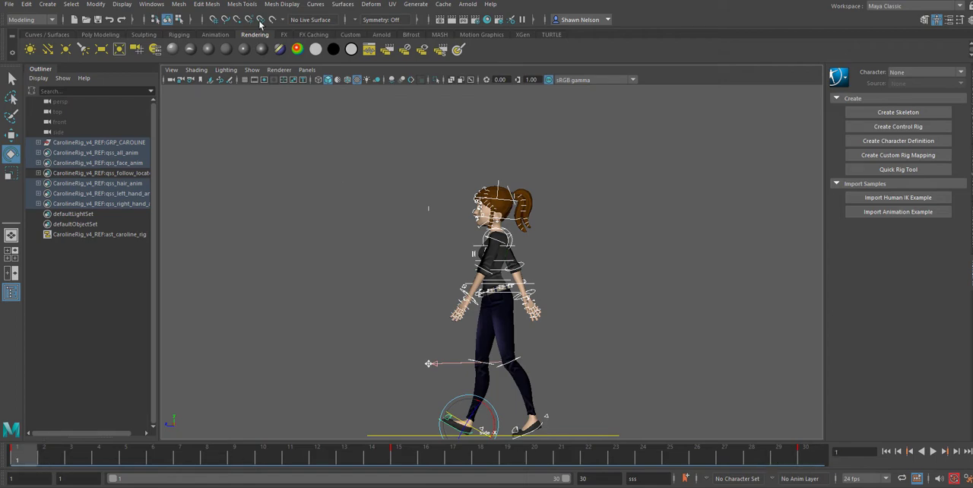
pyautogui.click(9, 4)
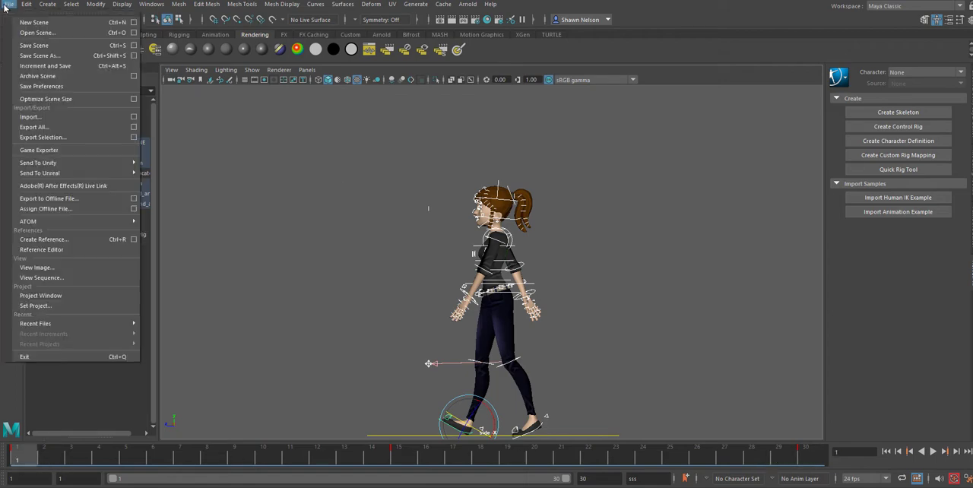
pyautogui.click(30, 45)
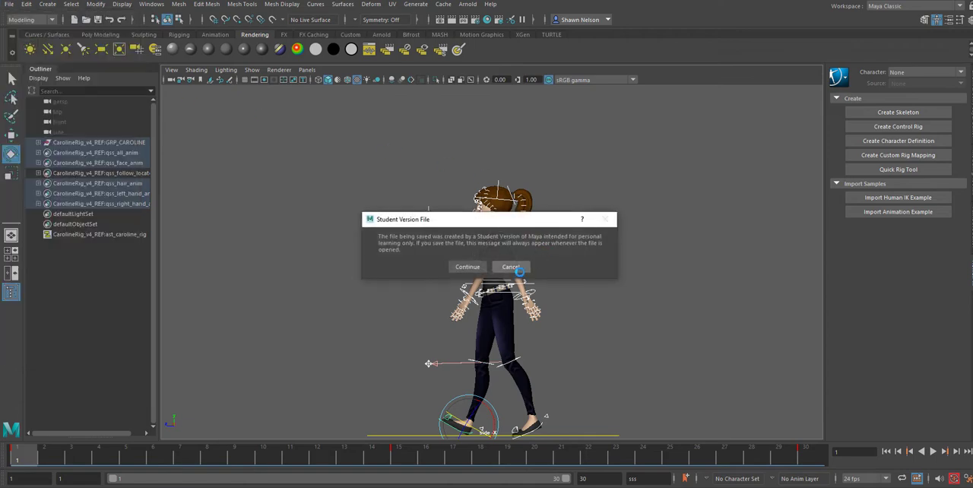
pyautogui.click(512, 267)
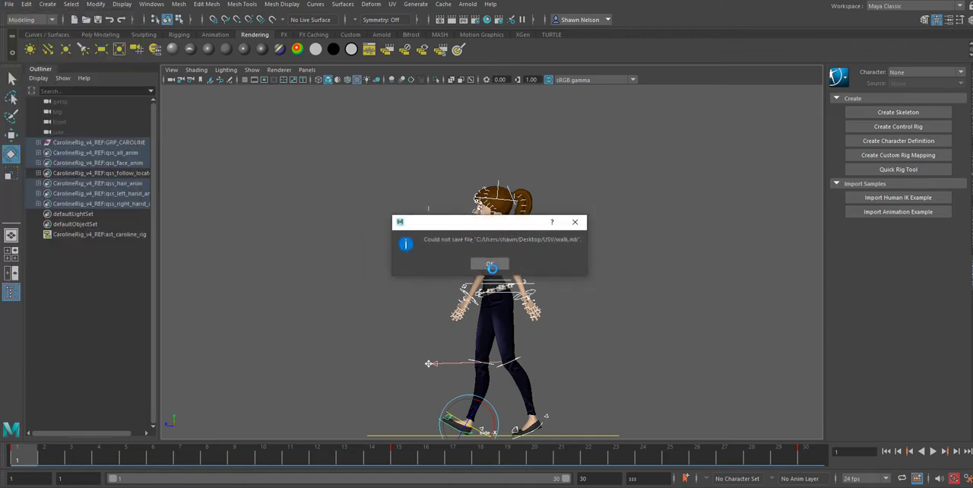
pyautogui.click(489, 264)
# Step: Save the scene as walk.mb in the USV folder, overwriting the existing file and accepting the student version notice
pyautogui.click(13, 4)
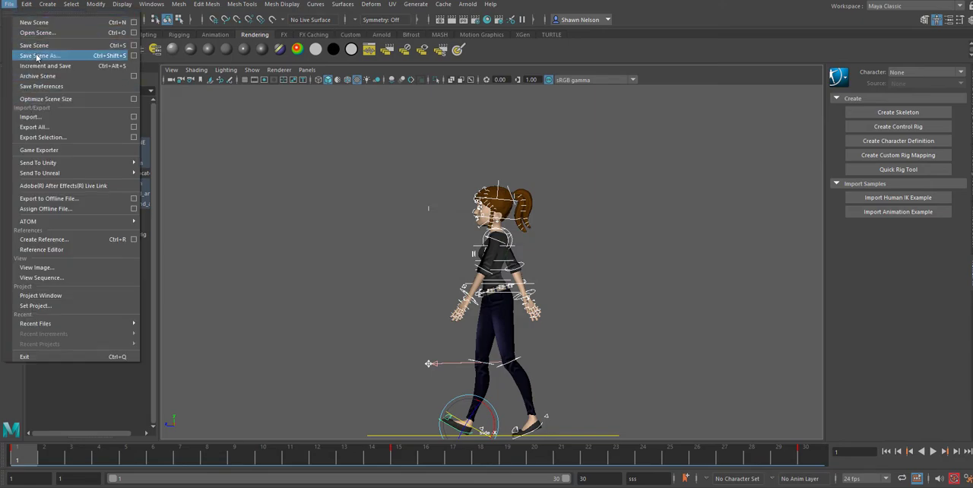
pyautogui.click(37, 56)
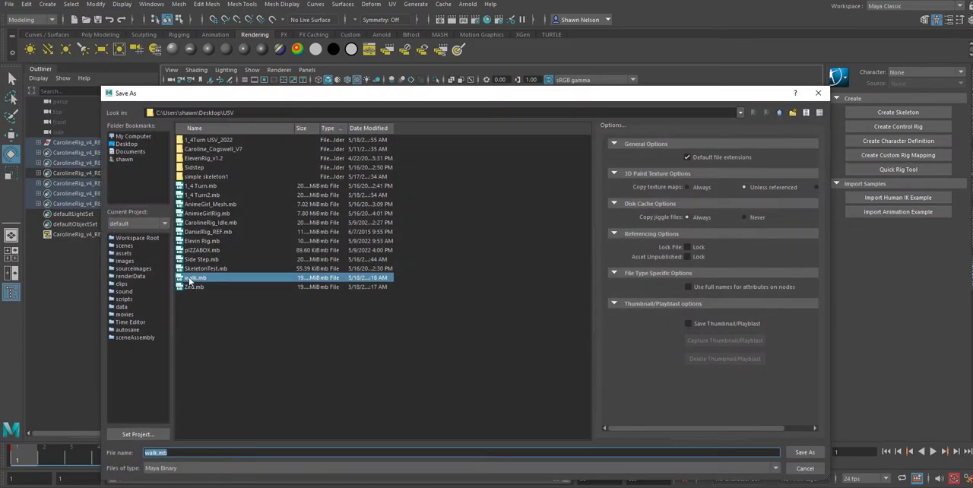
pyautogui.doubleClick(190, 279)
pyautogui.click(447, 302)
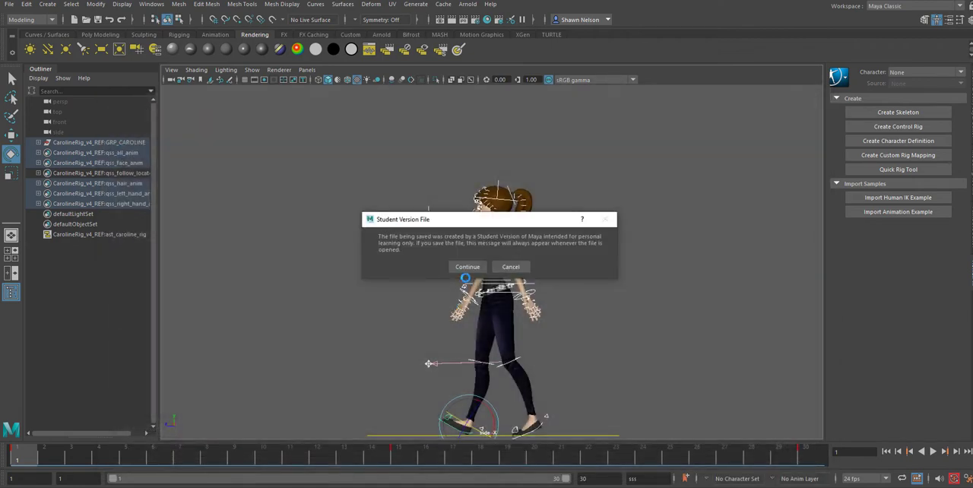
pyautogui.click(466, 267)
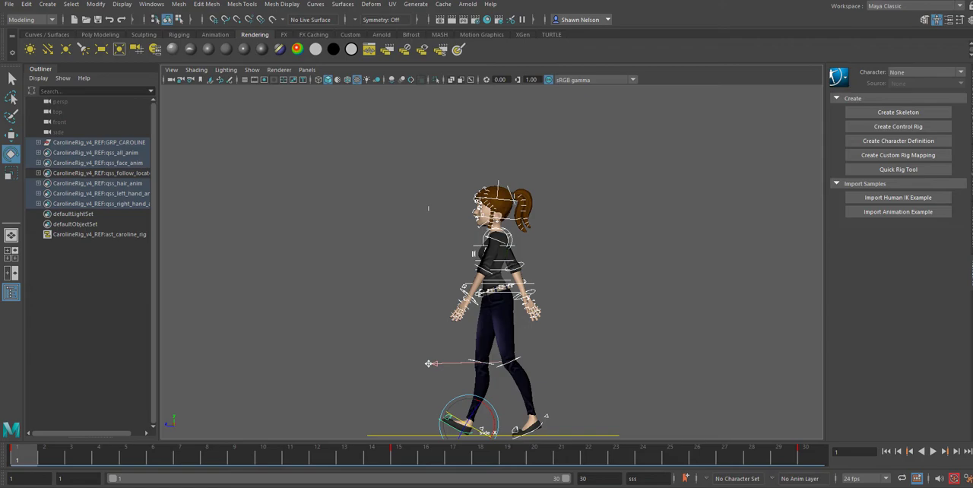
# Step: Switch to the browser's Walk Cycles assignment and place its pose chart beside the character for comparison
pyautogui.hotkey('alt', 'Tab')
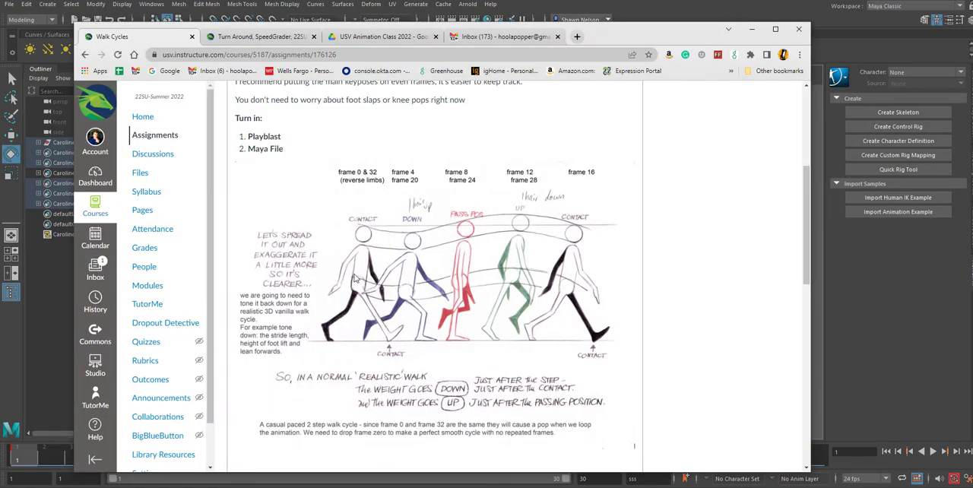
pyautogui.moveTo(612, 30); pyautogui.dragTo(972, 25)
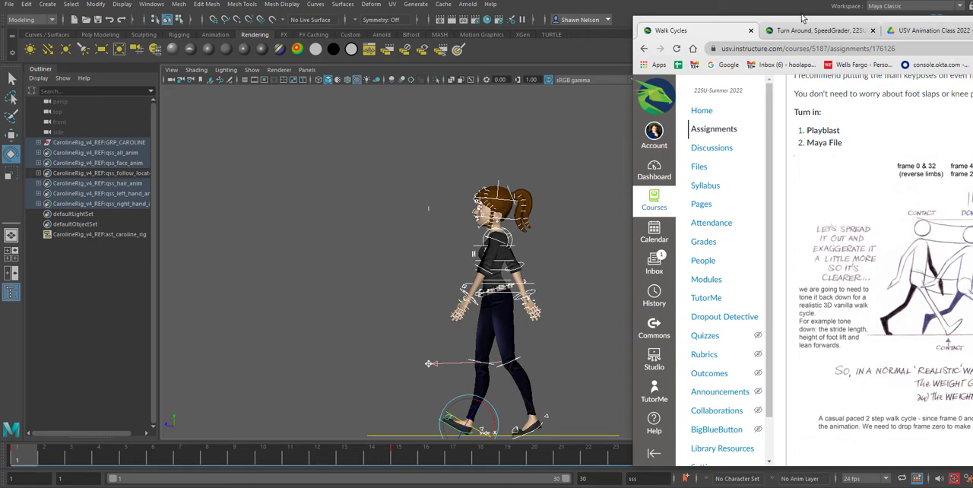
pyautogui.moveTo(630, 15); pyautogui.dragTo(848, 134)
pyautogui.moveTo(959, 147); pyautogui.dragTo(602, 40)
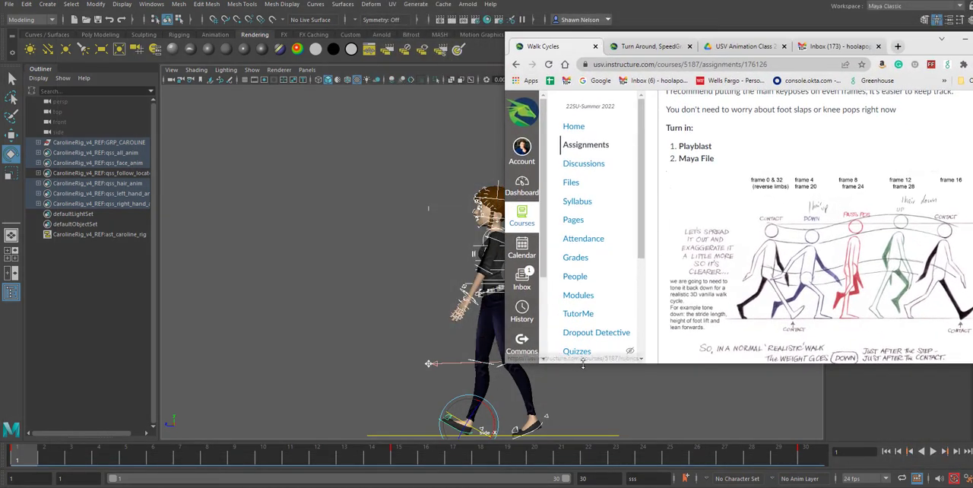
pyautogui.click(637, 394)
pyautogui.keyDown('alt'); pyautogui.moveTo(613, 402); pyautogui.dragTo(522, 389, button='middle'); pyautogui.keyUp('alt')
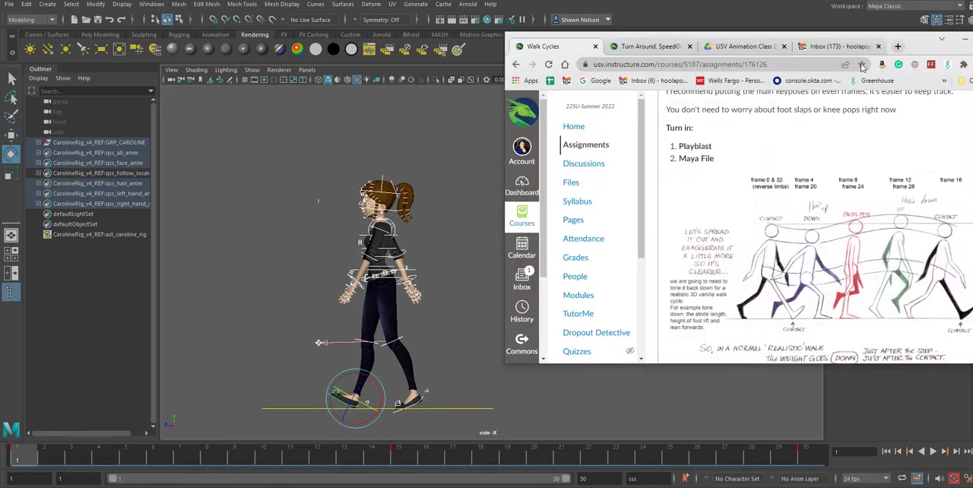
pyautogui.moveTo(920, 42); pyautogui.dragTo(882, 50)
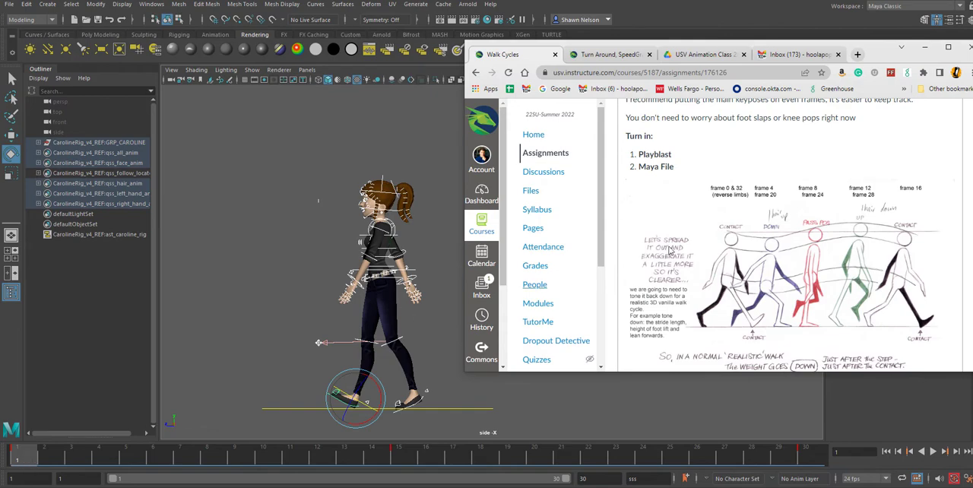
# Step: Key all of the character's controls at frame 7 for the passing pose and clear the selection
pyautogui.moveTo(41, 465); pyautogui.dragTo(411, 457)
pyautogui.hotkey('alt', 'Tab')
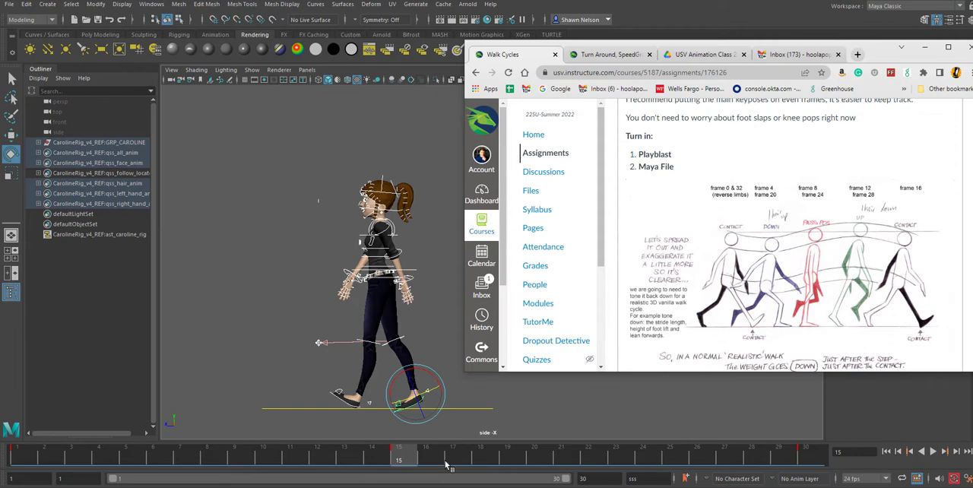
pyautogui.click(191, 466)
pyautogui.click(189, 463)
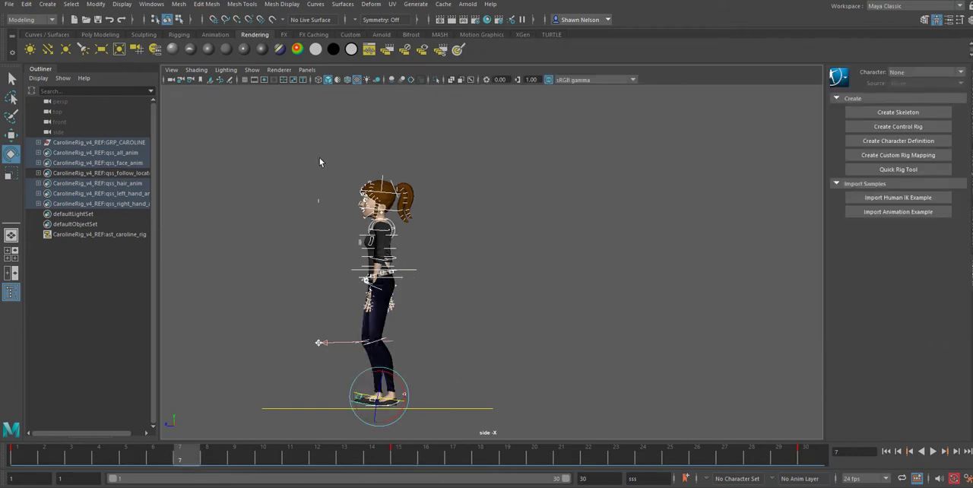
pyautogui.moveTo(319, 162); pyautogui.dragTo(477, 411)
pyautogui.press('s')
pyautogui.click(472, 313)
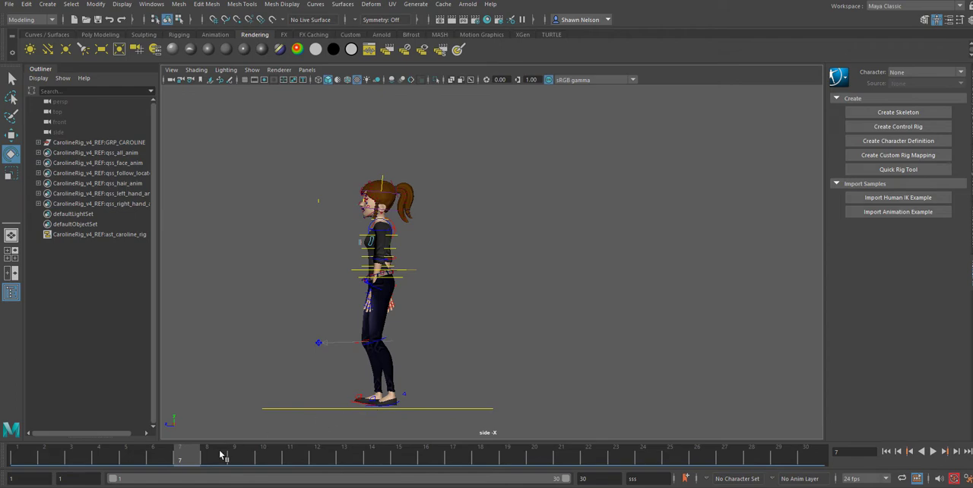
# Step: Select the right foot control, level it at frame 7 and lower the foot onto the ground line
pyautogui.click(134, 461)
pyautogui.moveTo(135, 462); pyautogui.dragTo(17, 460)
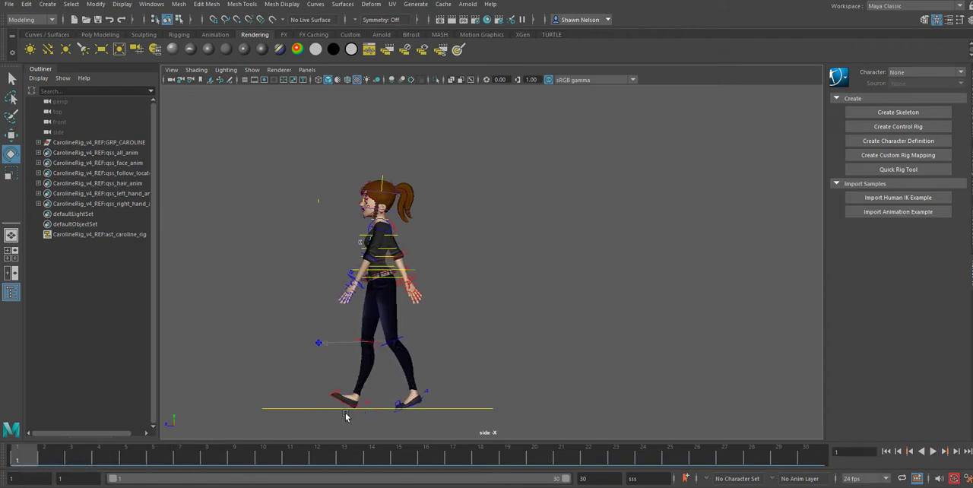
pyautogui.click(349, 408)
pyautogui.click(183, 458)
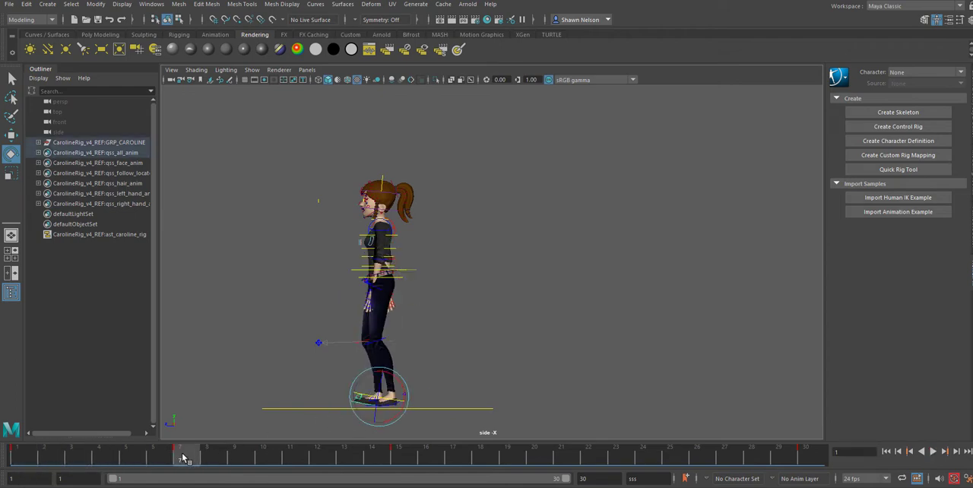
pyautogui.moveTo(406, 401); pyautogui.dragTo(407, 398)
pyautogui.press('w')
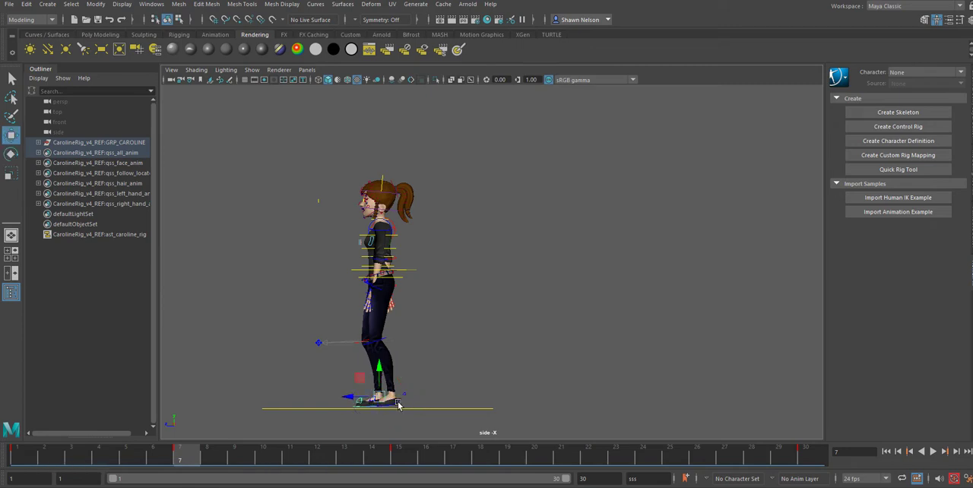
pyautogui.scroll(2, 370, 398)
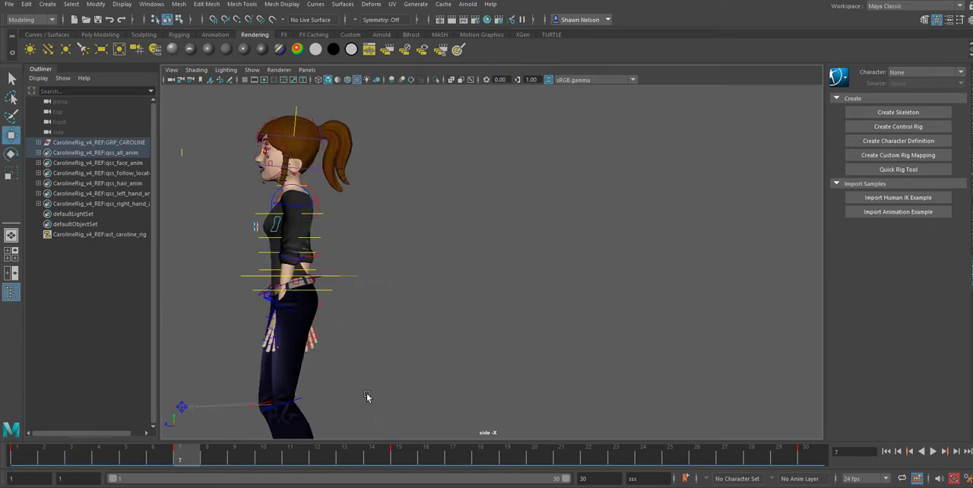
pyautogui.press('f')
pyautogui.scroll(-5, 514, 348)
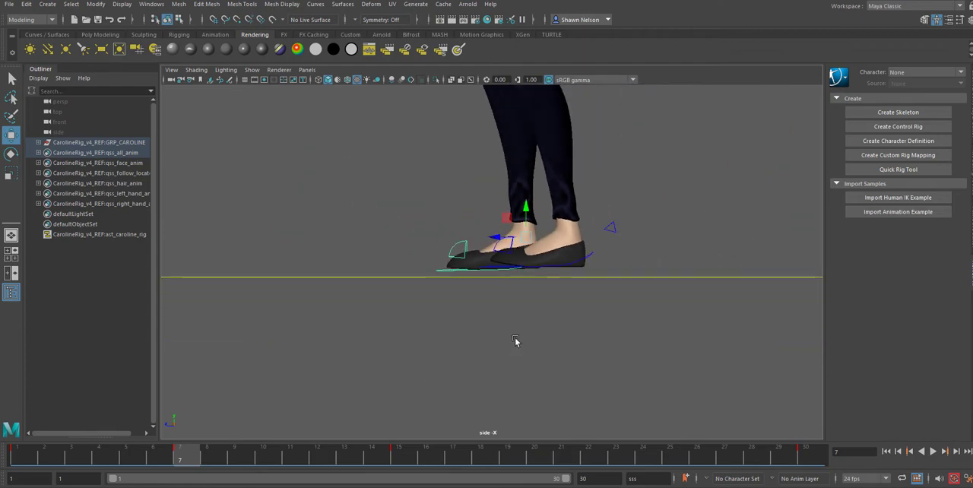
pyautogui.scroll(-3, 515, 338)
pyautogui.scroll(2, 526, 227)
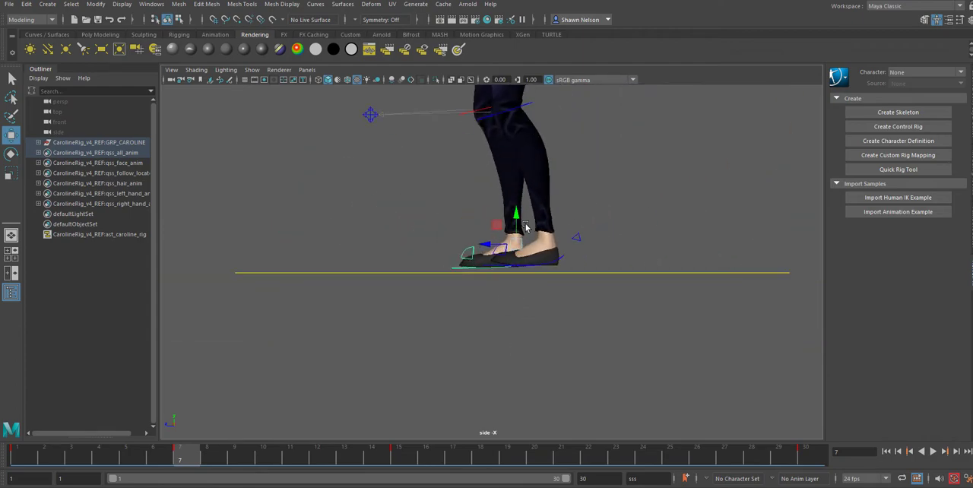
pyautogui.moveTo(519, 215); pyautogui.dragTo(523, 220)
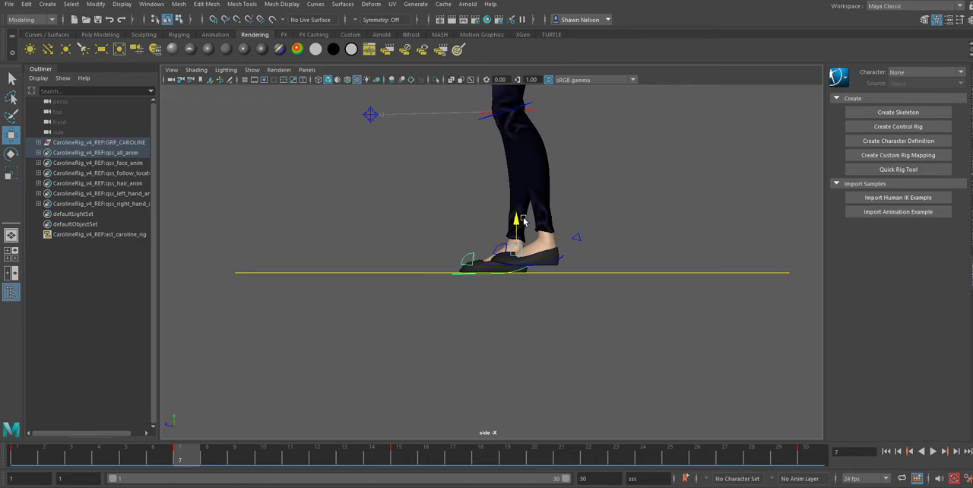
# Step: At frame 7, raise the left foot behind the standing leg and rotate its toe downward
pyautogui.click(562, 256)
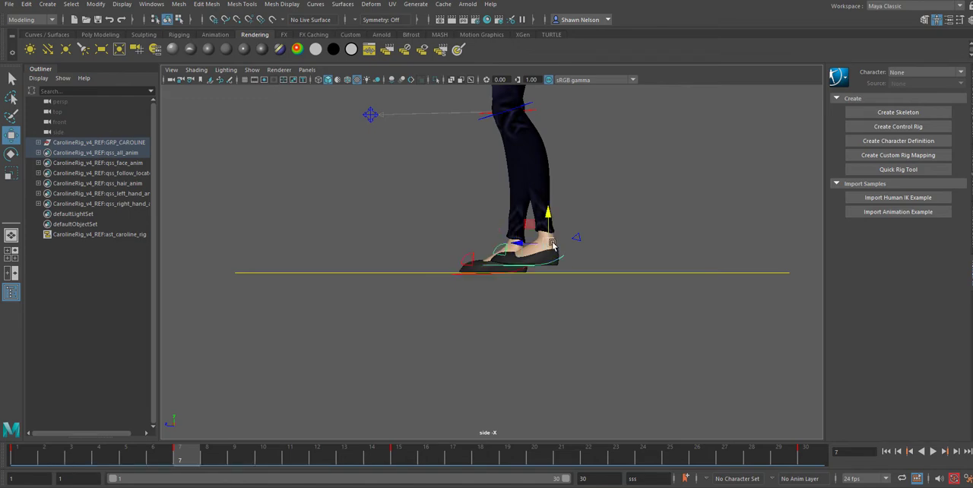
pyautogui.moveTo(550, 243); pyautogui.dragTo(560, 97)
pyautogui.press('e')
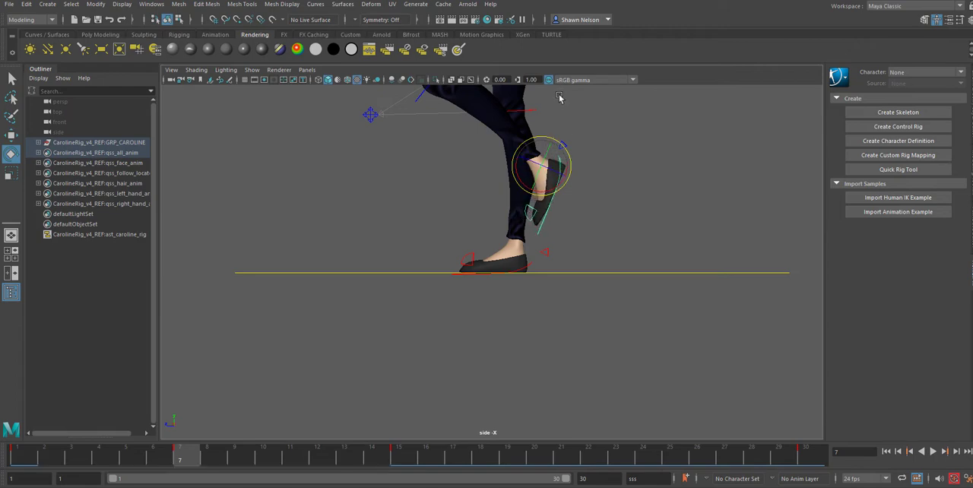
pyautogui.scroll(1, 601, 174)
pyautogui.scroll(-2, 601, 174)
pyautogui.scroll(-5, 601, 174)
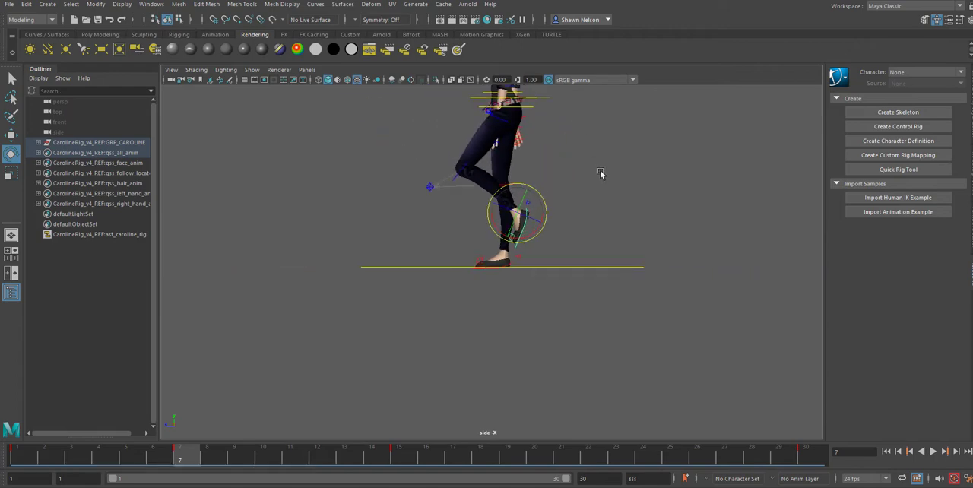
# Step: In the front view at frame 7, shift the main body control sideways toward the planted right leg
pyautogui.press('space')
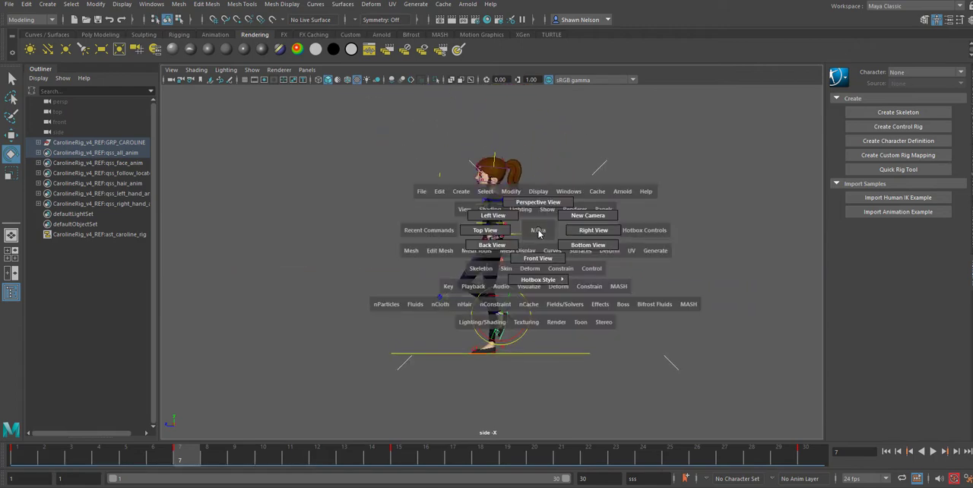
pyautogui.moveTo(540, 231); pyautogui.dragTo(541, 259)
pyautogui.keyDown('alt'); pyautogui.moveTo(552, 218); pyautogui.dragTo(617, 270, button='middle'); pyautogui.keyUp('alt')
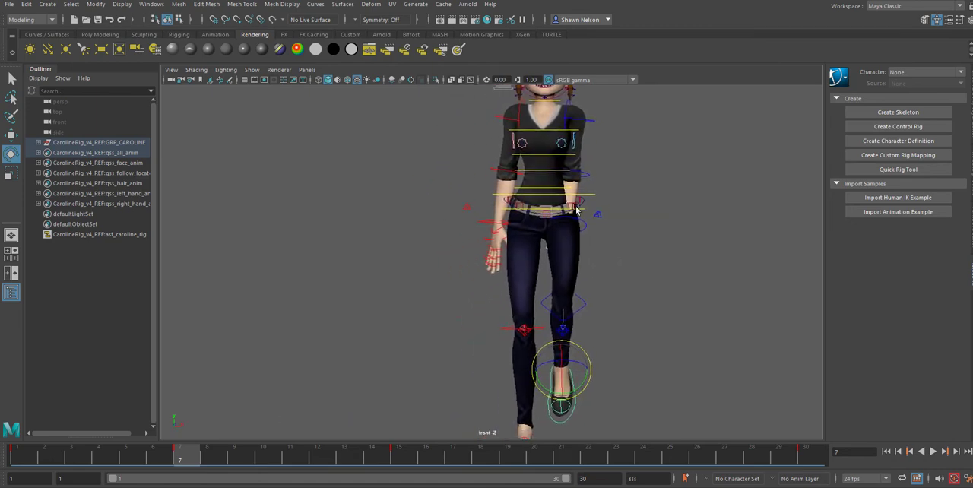
pyautogui.click(587, 197)
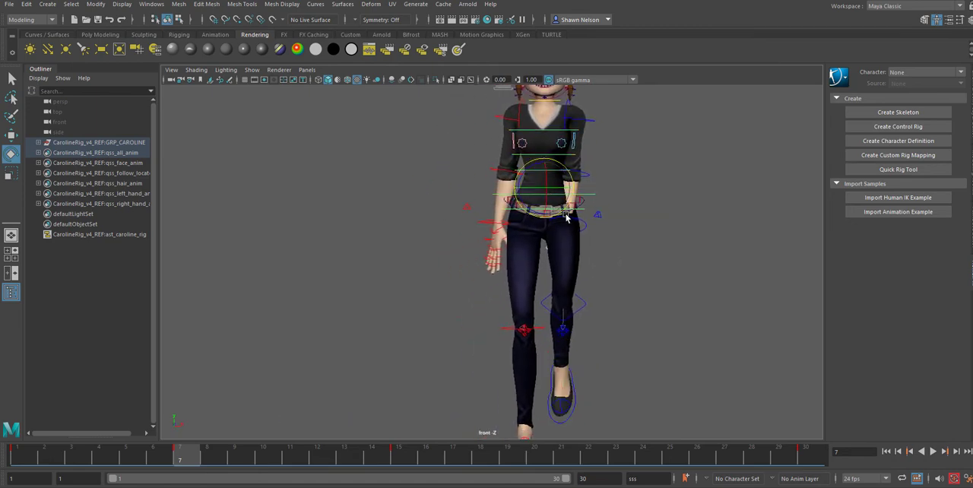
pyautogui.press('w')
pyautogui.moveTo(566, 195); pyautogui.dragTo(560, 187)
# Step: Move the raised left foot slightly inward toward the body's centre line at frame 7 and clear the selection
pyautogui.click(576, 391)
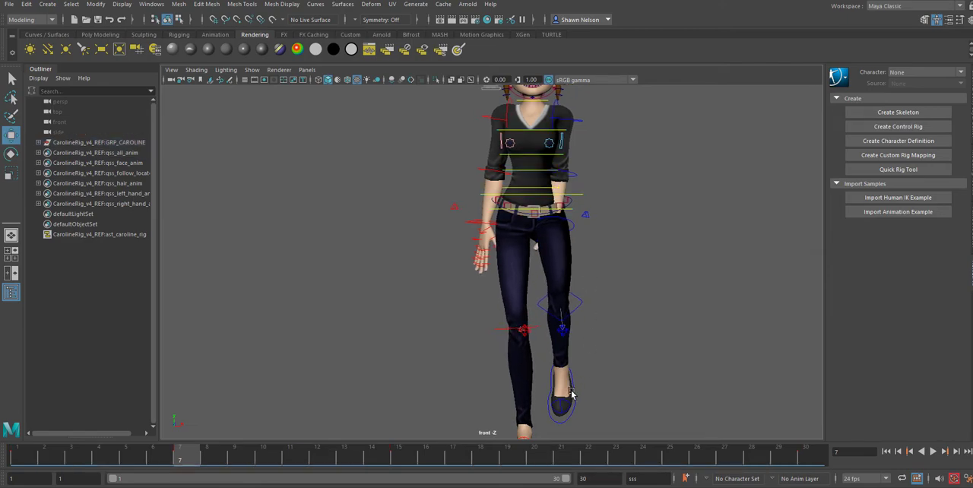
pyautogui.click(577, 396)
pyautogui.moveTo(587, 371); pyautogui.dragTo(579, 370)
pyautogui.click(650, 212)
# Step: Rotate the left and right upper arms outward at frame 7 so both hands clear the hips
pyautogui.click(576, 114)
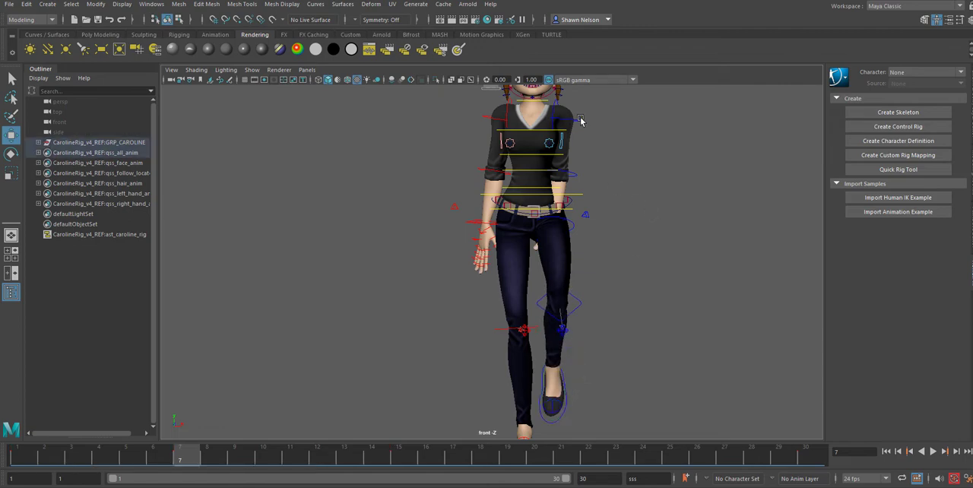
pyautogui.press('e')
pyautogui.moveTo(584, 122); pyautogui.dragTo(587, 134)
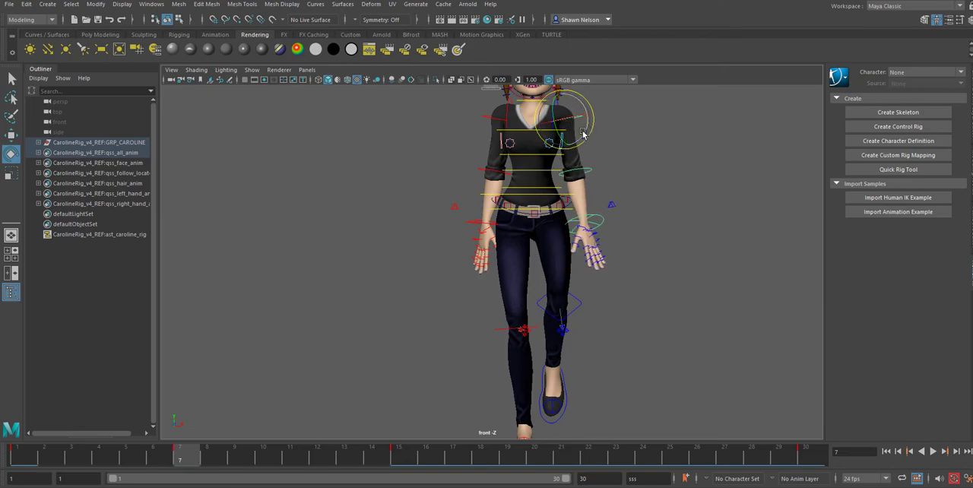
pyautogui.click(494, 119)
pyautogui.click(494, 118)
pyautogui.moveTo(525, 115); pyautogui.dragTo(526, 117)
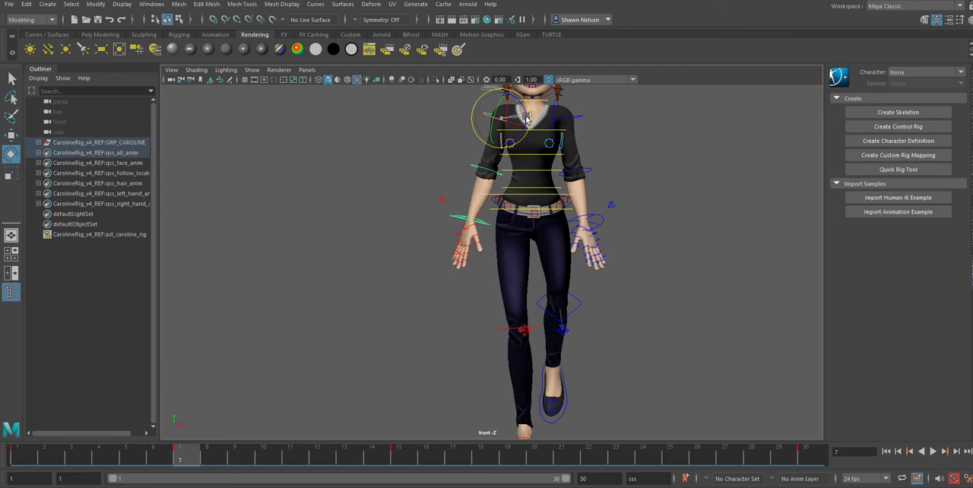
pyautogui.click(581, 117)
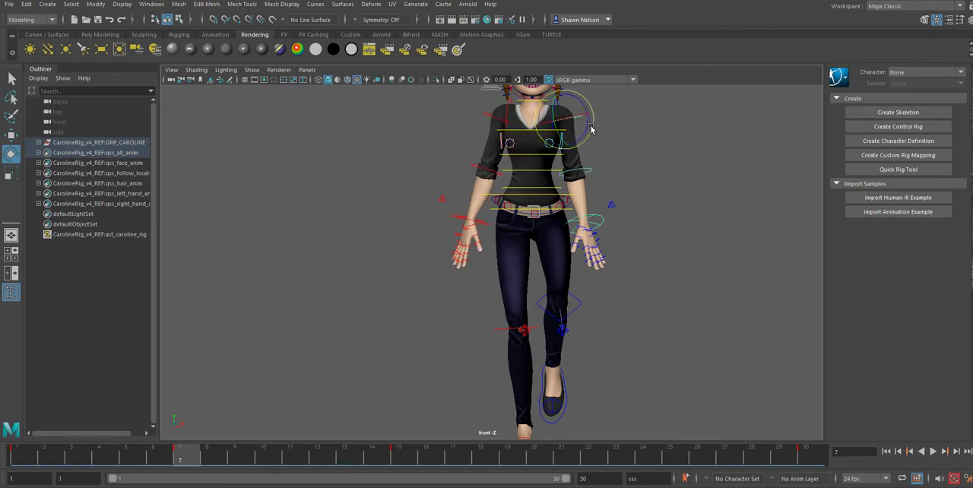
pyautogui.moveTo(590, 127); pyautogui.dragTo(590, 126)
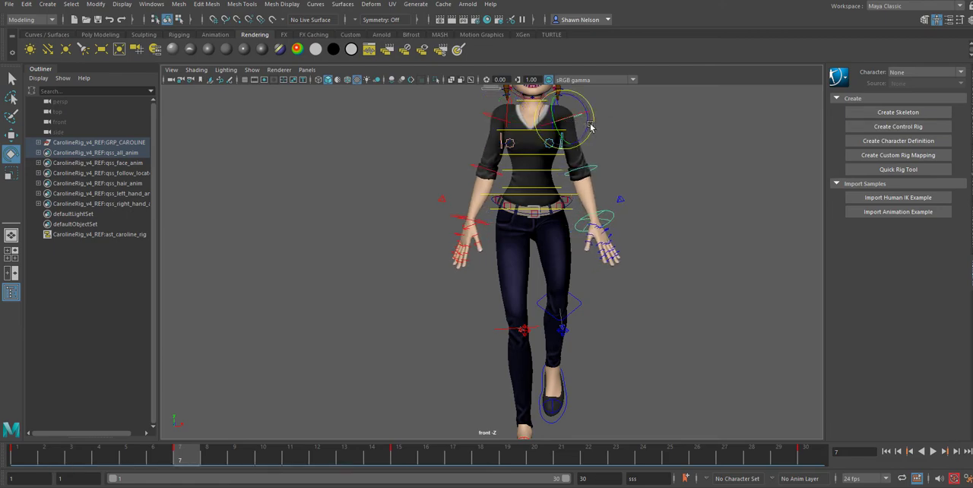
# Step: Tilt the hip control at frame 7 so the raised-leg side sits slightly higher, and play back the walk
pyautogui.click(555, 214)
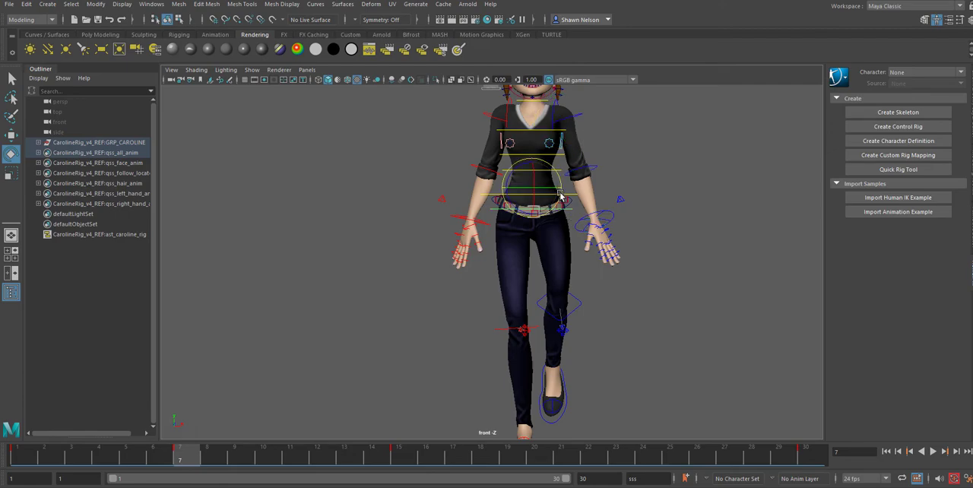
pyautogui.moveTo(565, 186); pyautogui.dragTo(564, 181)
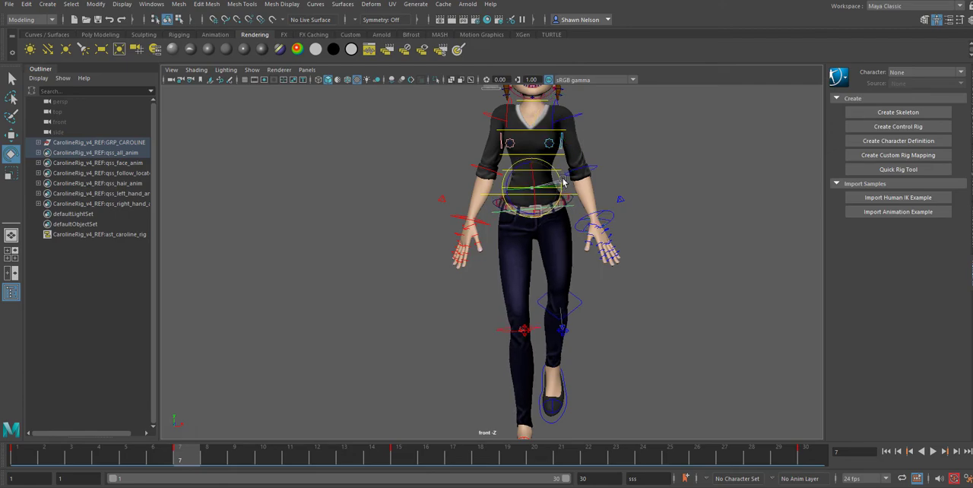
pyautogui.click(671, 249)
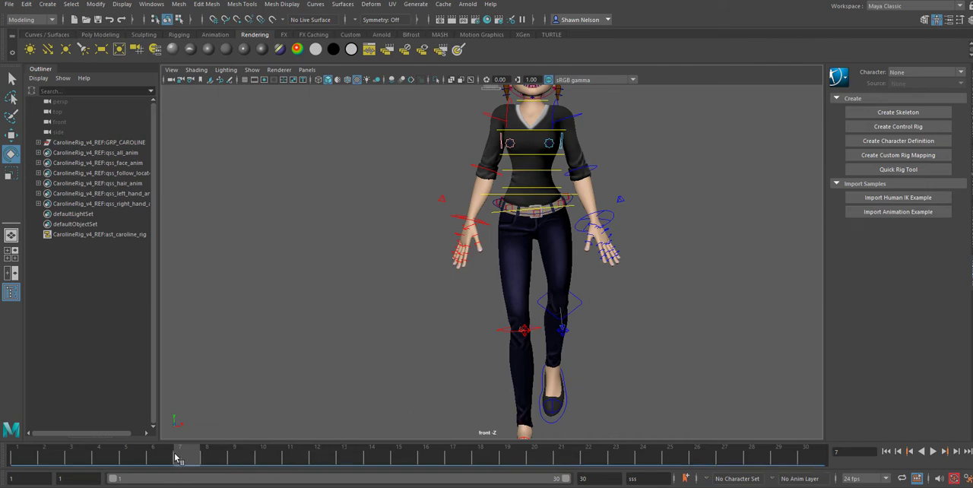
pyautogui.hotkey('alt', 'v')
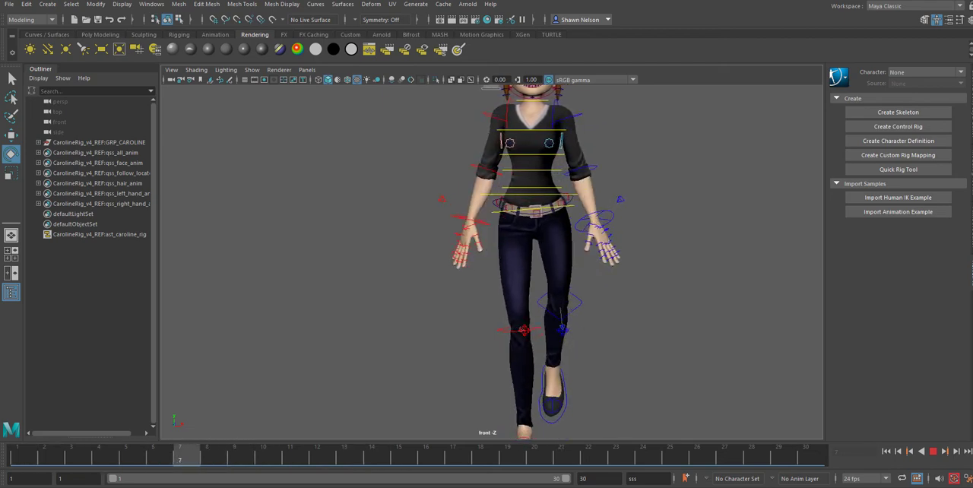
pyautogui.hotkey('alt', 'v')
# Step: Shift the main body control slightly further over the planted right leg at frame 7 and play back the walk
pyautogui.keyDown('alt'); pyautogui.moveTo(695, 344); pyautogui.dragTo(630, 181, button='right'); pyautogui.keyUp('alt')
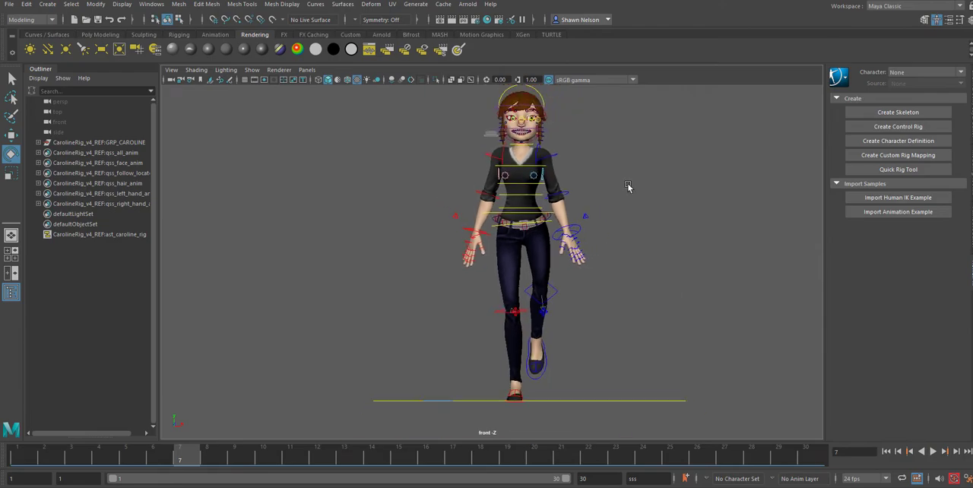
pyautogui.click(542, 217)
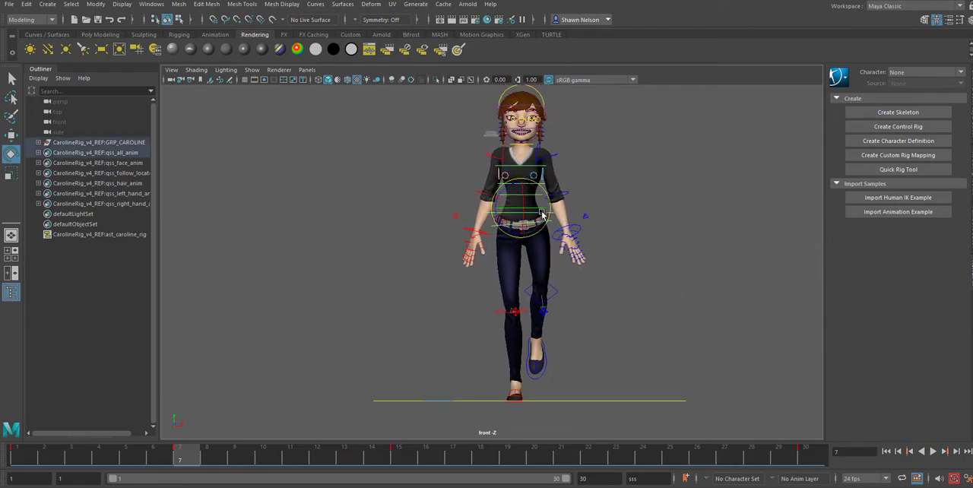
pyautogui.press('w')
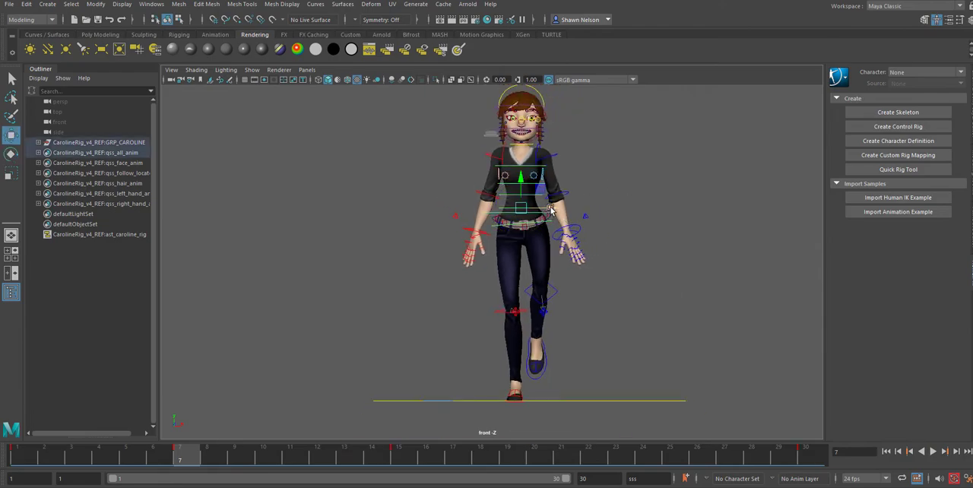
pyautogui.moveTo(551, 207); pyautogui.dragTo(547, 208)
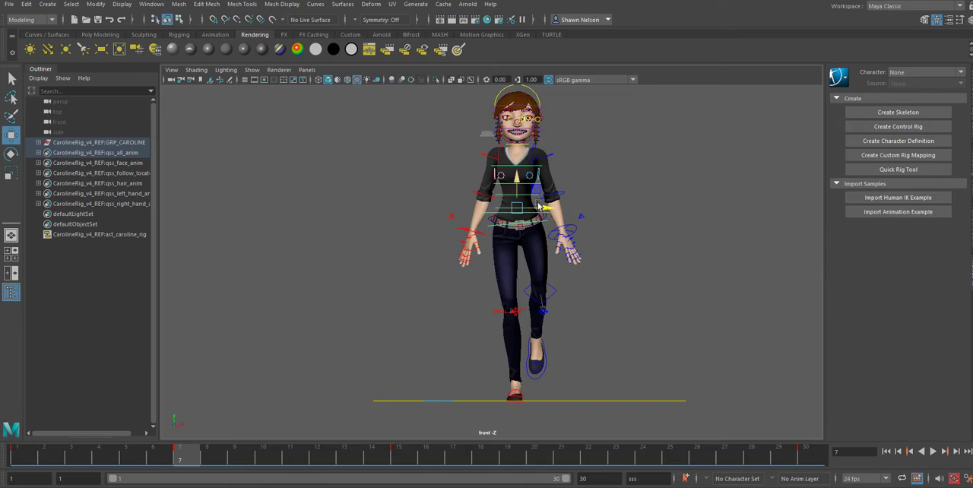
pyautogui.click(614, 295)
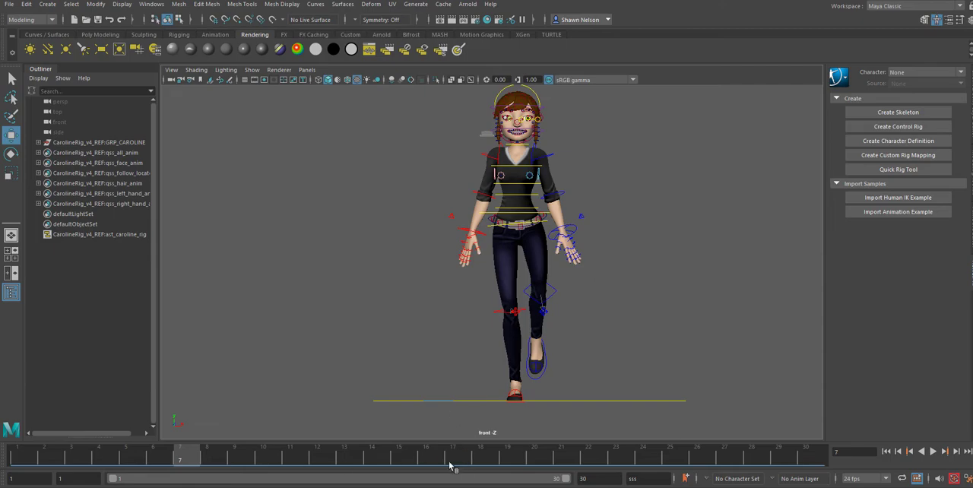
pyautogui.click(27, 453)
pyautogui.hotkey('alt', 'v')
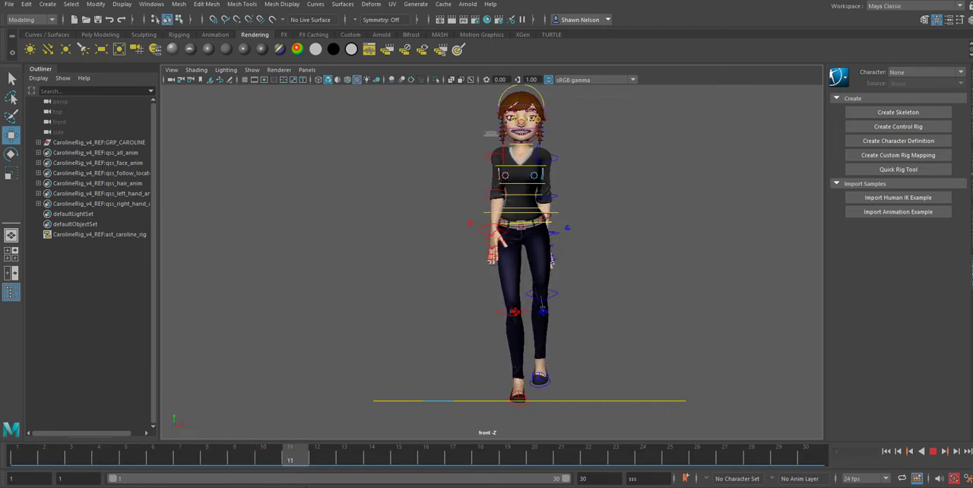
# Step: At frame 22, rotate the left and right upper arms outward so both hands clear the hips
pyautogui.click(595, 462)
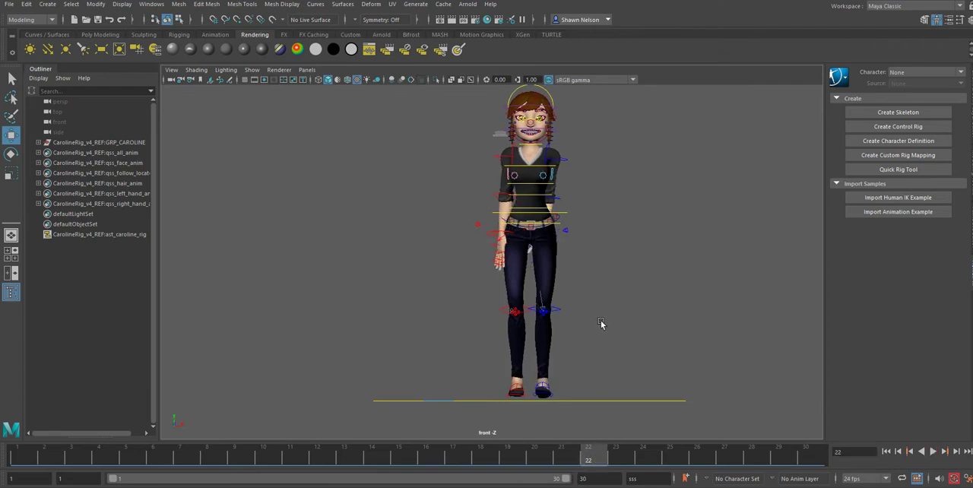
pyautogui.click(564, 161)
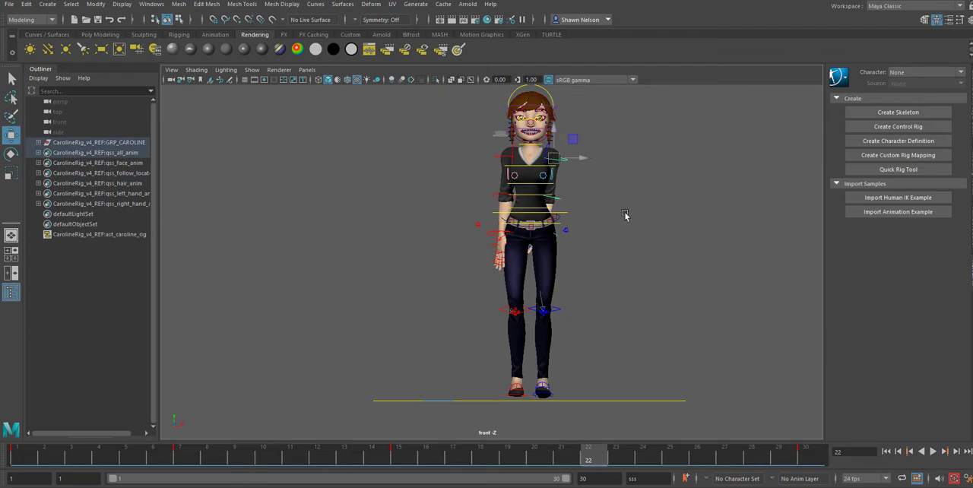
pyautogui.press('e')
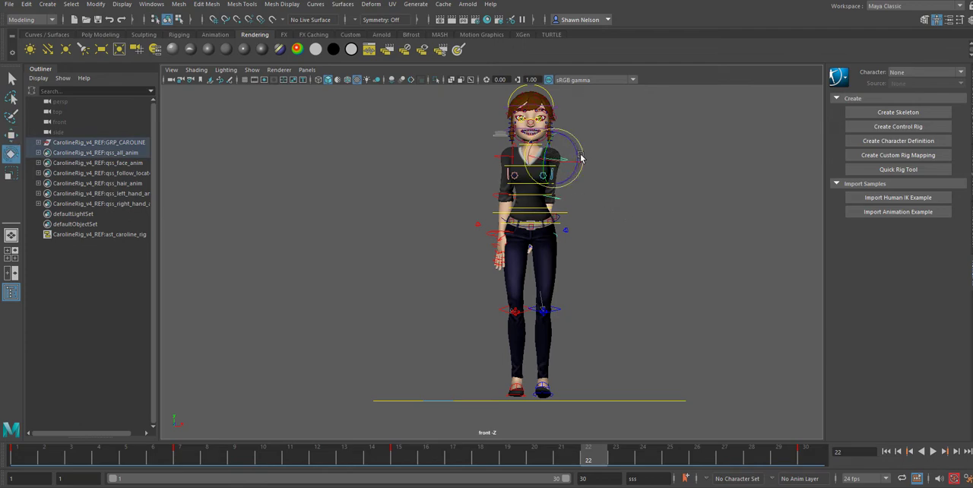
pyautogui.moveTo(581, 158); pyautogui.dragTo(578, 149)
pyautogui.click(501, 159)
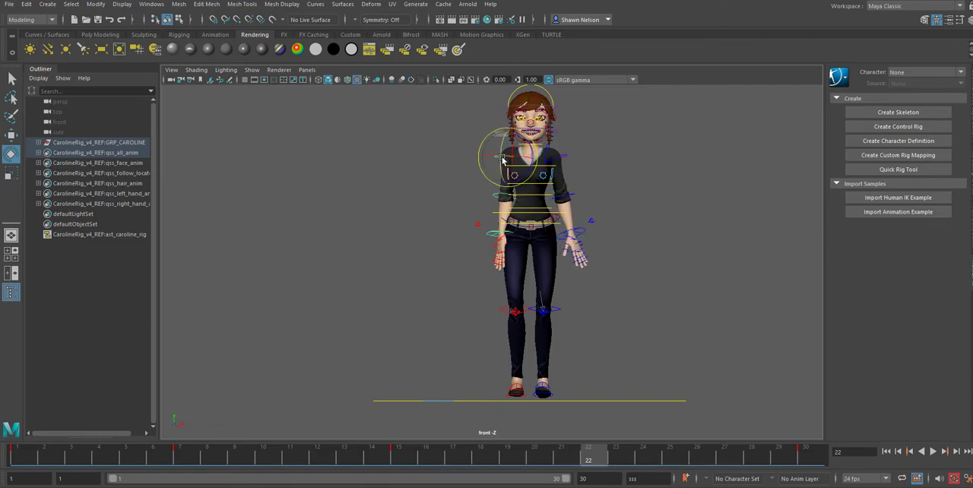
pyautogui.moveTo(537, 146); pyautogui.dragTo(539, 154)
# Step: In the side view at frame 22, level the left foot and move it back and down onto the ground line
pyautogui.press('space')
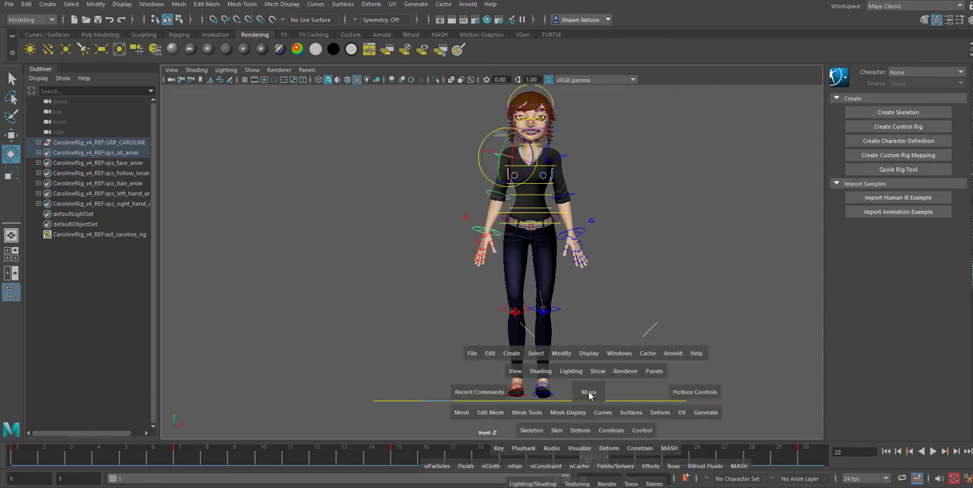
pyautogui.moveTo(590, 393); pyautogui.dragTo(628, 394)
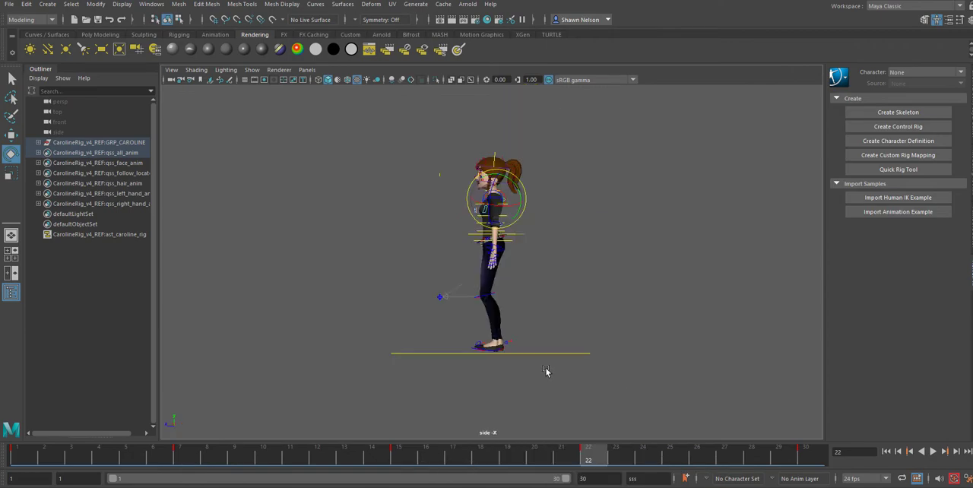
pyautogui.scroll(3, 546, 371)
pyautogui.keyDown('alt'); pyautogui.moveTo(591, 390); pyautogui.dragTo(594, 230, button='middle'); pyautogui.keyUp('alt')
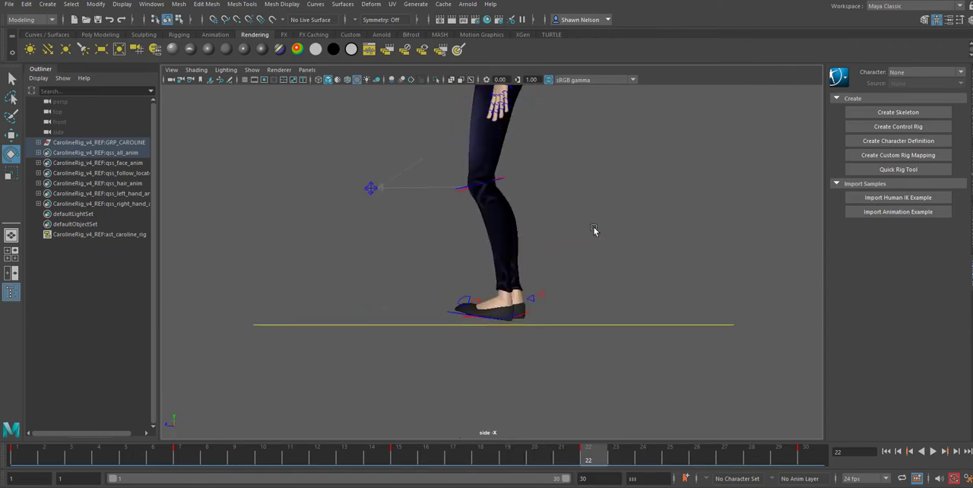
pyautogui.keyDown('alt'); pyautogui.moveTo(516, 332); pyautogui.dragTo(515, 355, button='right'); pyautogui.keyUp('alt')
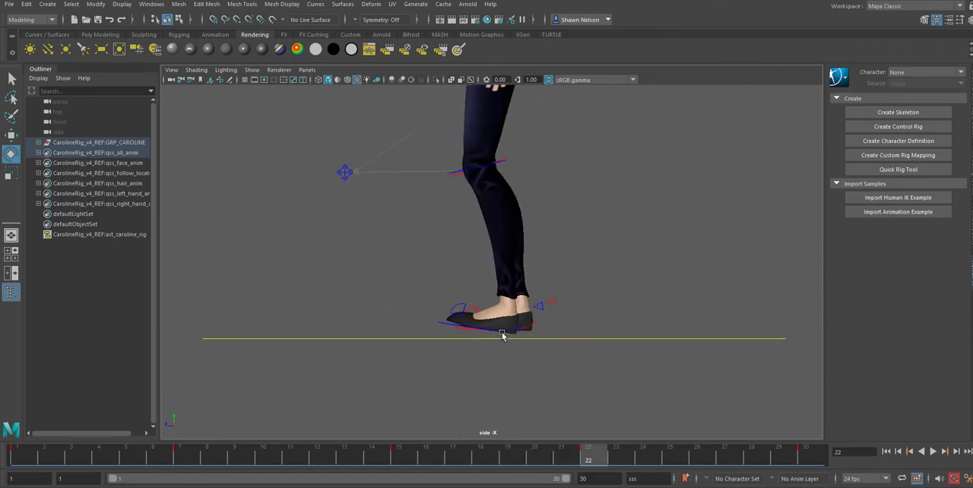
pyautogui.click(502, 335)
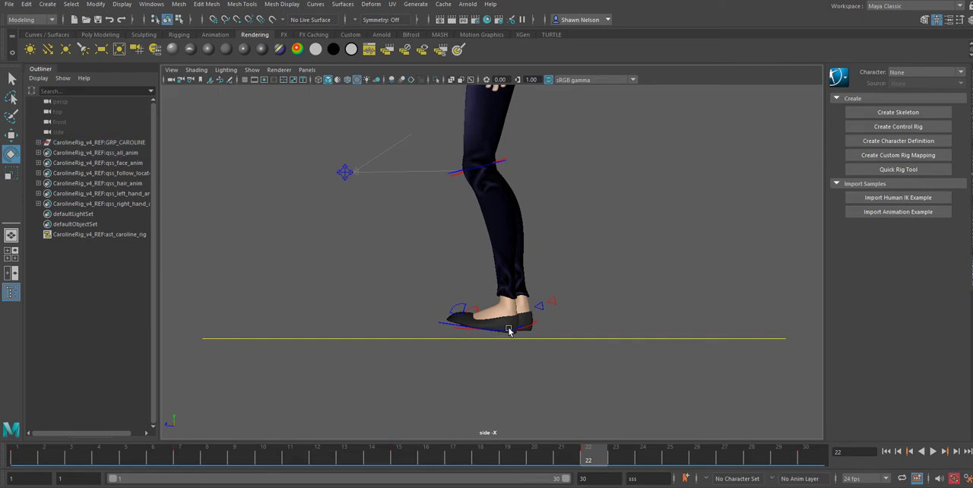
pyautogui.click(510, 330)
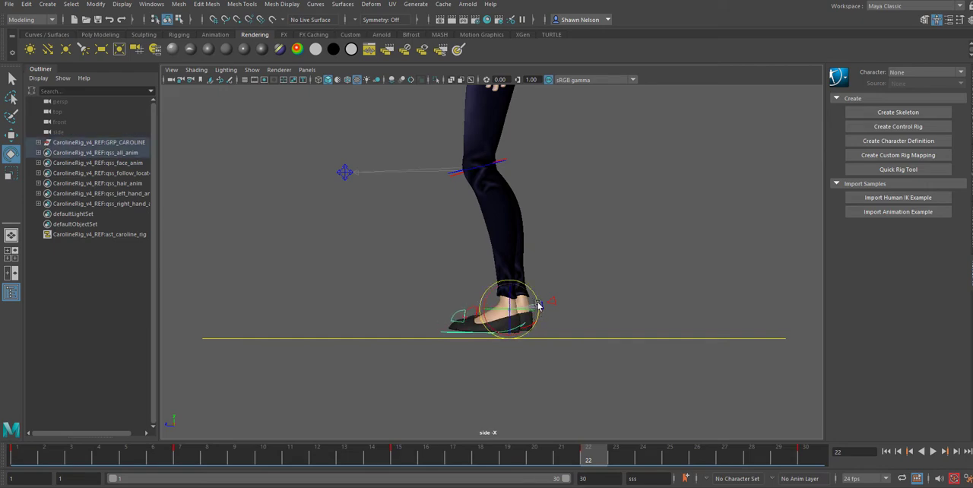
pyautogui.moveTo(538, 305); pyautogui.dragTo(540, 307)
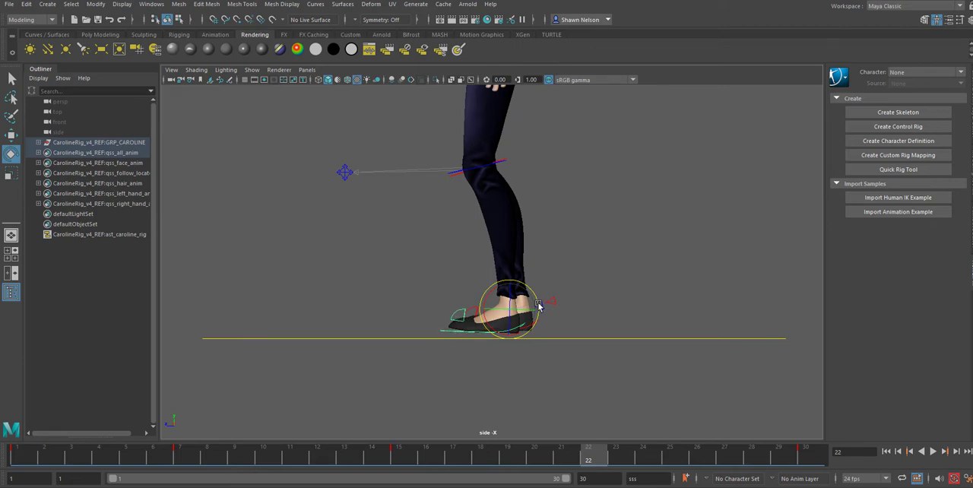
pyautogui.press('w')
pyautogui.moveTo(511, 312)
pyautogui.mouseDown()
pyautogui.moveTo(523, 319)
pyautogui.moveTo(546, 304)
pyautogui.moveTo(521, 313)
pyautogui.moveTo(526, 320)
pyautogui.mouseUp()
pyautogui.press('e')
pyautogui.press('w')
# Step: Raise the right foot behind the standing leg at frame 22, rotate its toe downward, and play back the motion
pyautogui.click(447, 335)
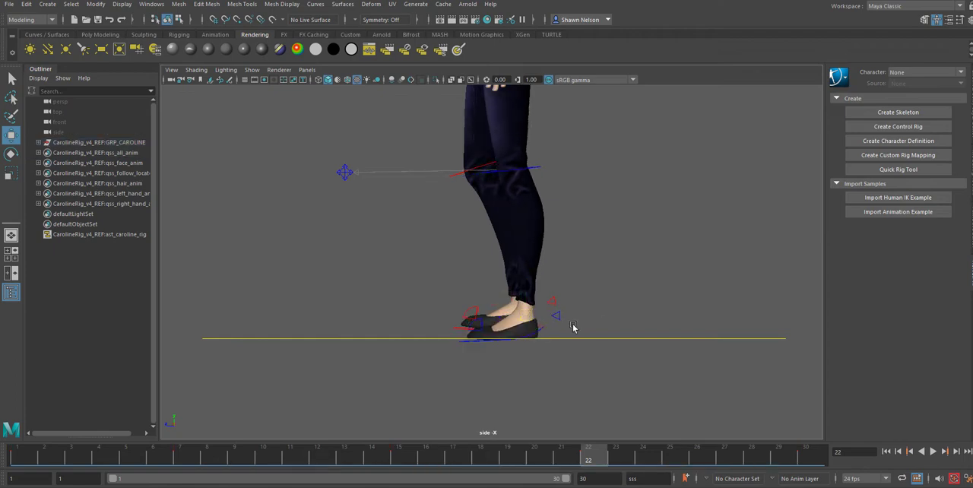
pyautogui.click(457, 331)
pyautogui.moveTo(523, 318); pyautogui.dragTo(514, 231)
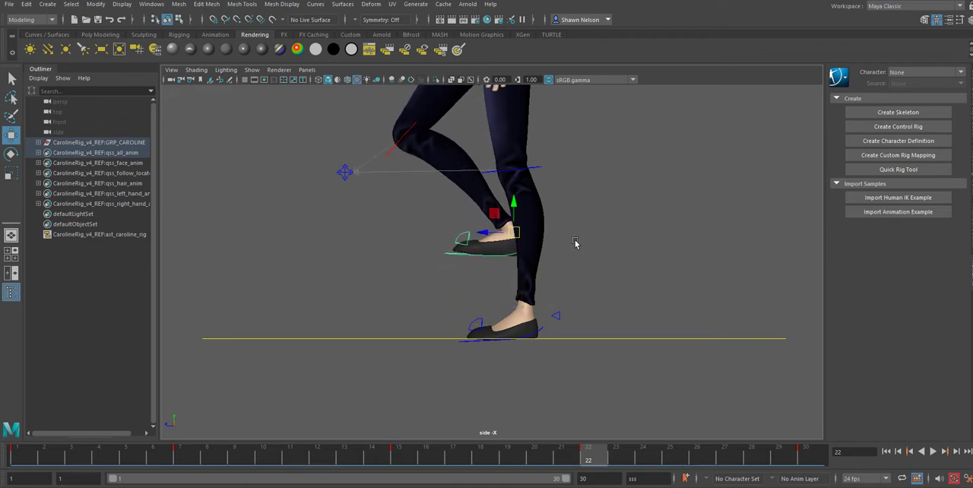
pyautogui.press('e')
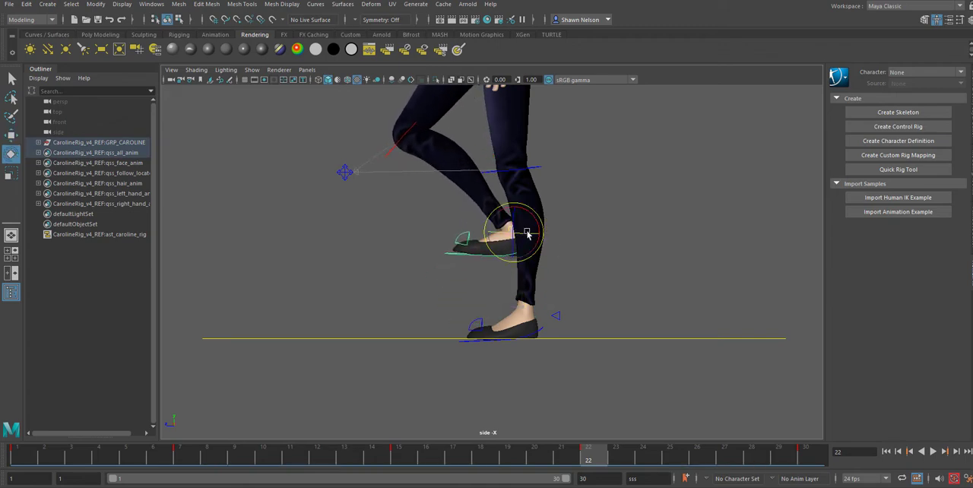
pyautogui.moveTo(521, 218)
pyautogui.mouseDown()
pyautogui.moveTo(520, 196)
pyautogui.moveTo(525, 229)
pyautogui.mouseUp()
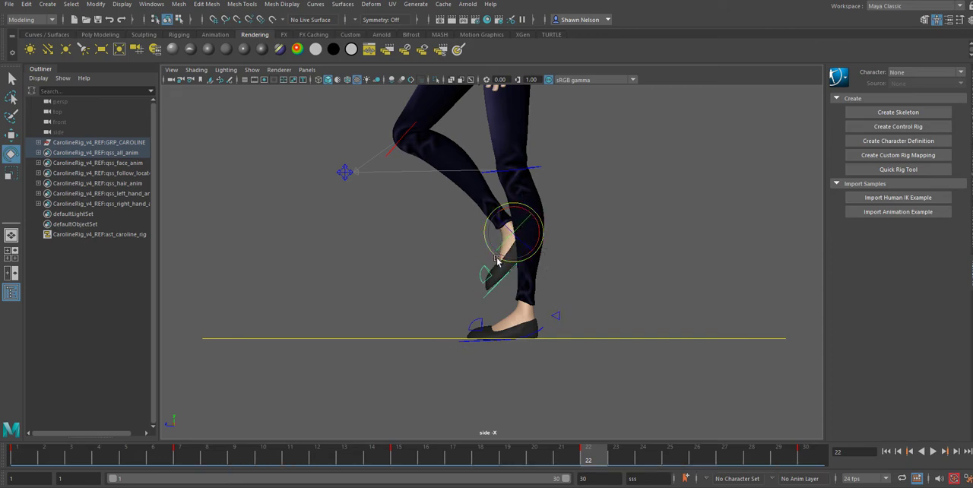
pyautogui.press('w')
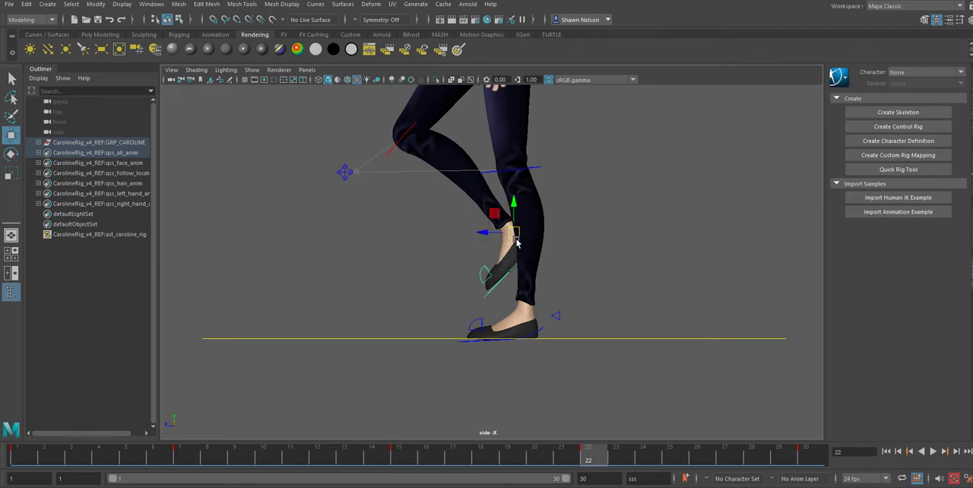
pyautogui.moveTo(519, 237); pyautogui.dragTo(556, 237)
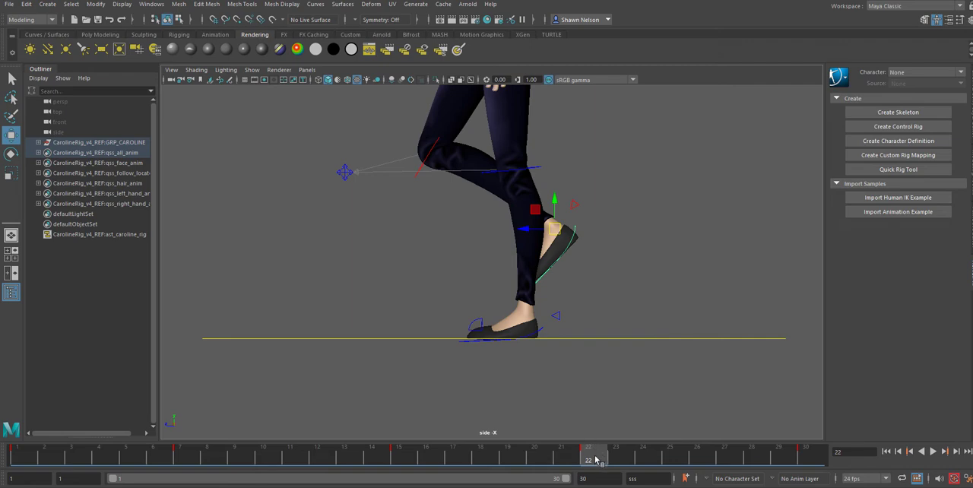
pyautogui.moveTo(597, 460); pyautogui.dragTo(148, 473)
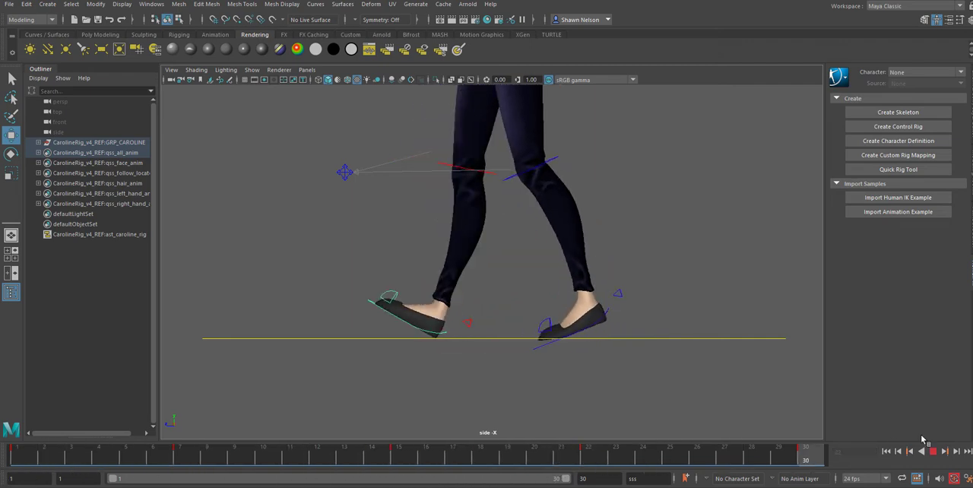
# Step: In the front view at frame 22, shift the main body control sideways over the planted left leg
pyautogui.press('space')
pyautogui.moveTo(517, 276); pyautogui.dragTo(523, 305)
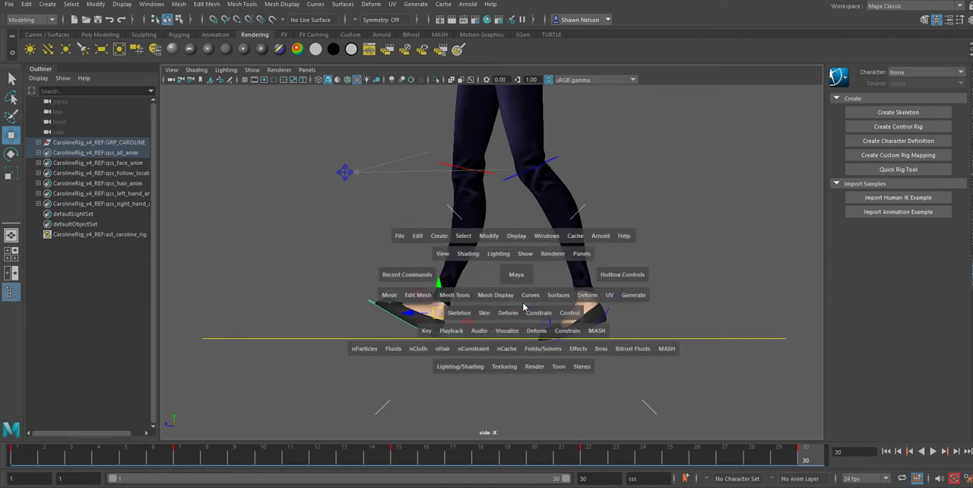
pyautogui.click(588, 466)
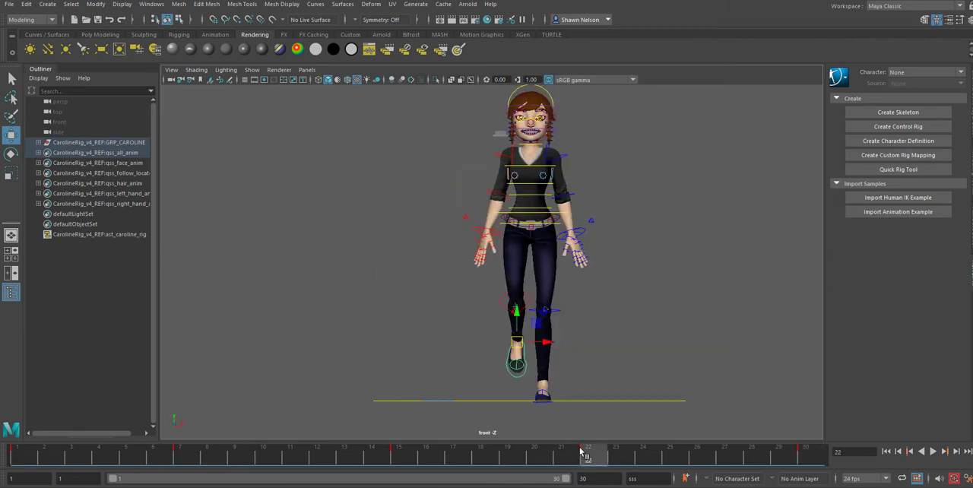
pyautogui.click(549, 217)
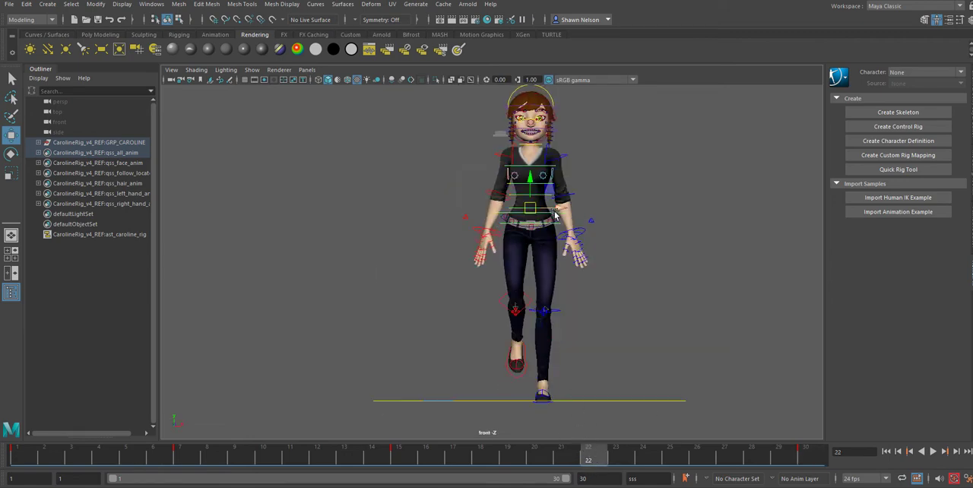
pyautogui.moveTo(557, 207); pyautogui.dragTo(564, 208)
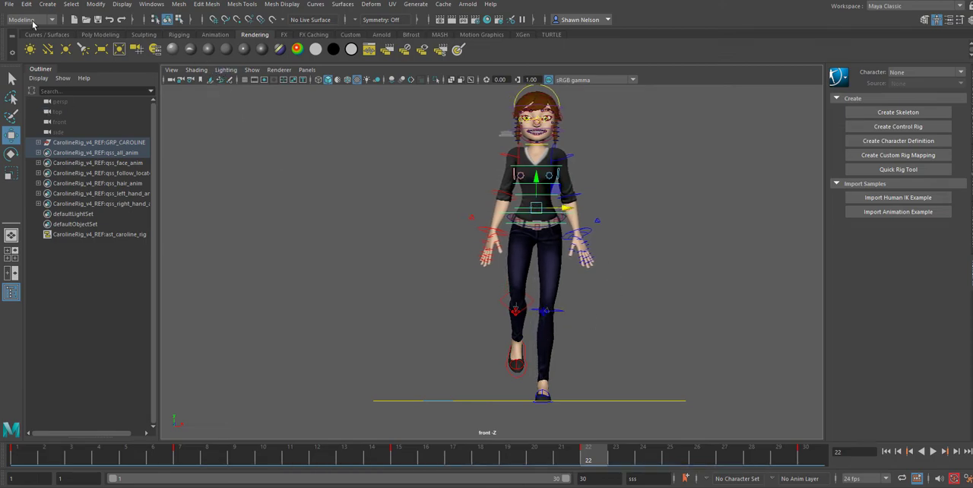
# Step: Switch to the Animation menu set and open the Visualize commands with the body control selected
pyautogui.click(32, 22)
pyautogui.click(31, 50)
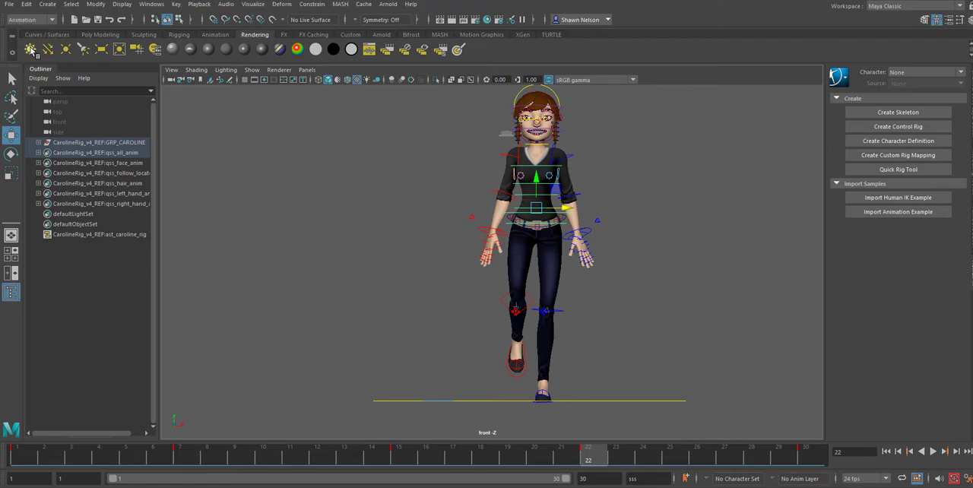
pyautogui.click(251, 4)
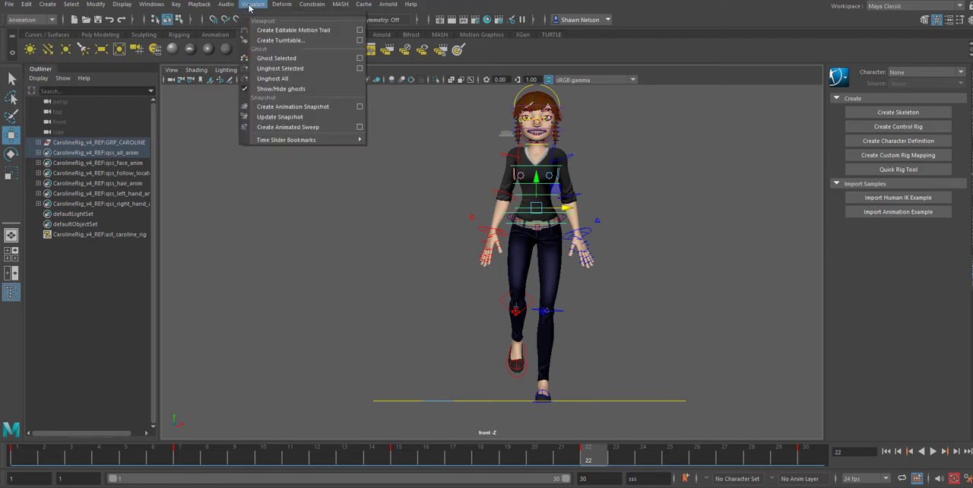
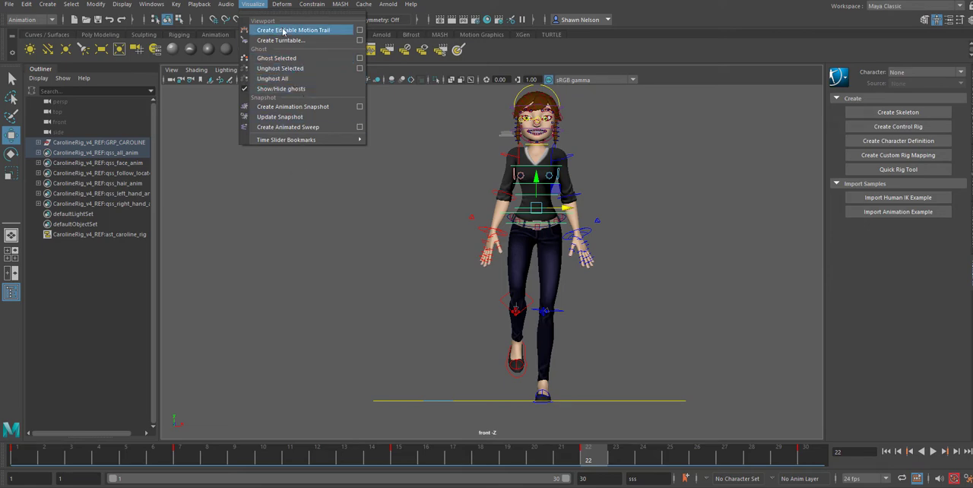
# Step: Create an editable motion trail for the right foot control in the side view and play back the walk to check its arc
pyautogui.click(521, 379)
pyautogui.click(520, 378)
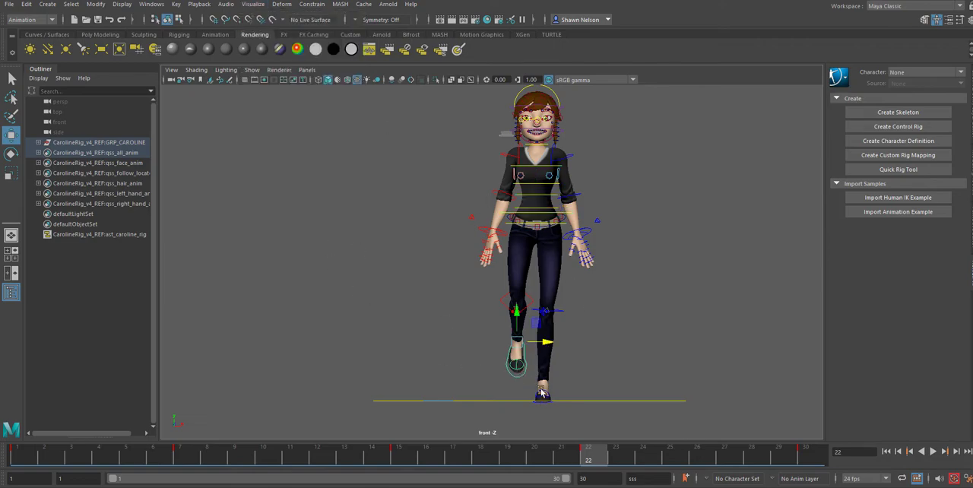
pyautogui.press('space')
pyautogui.moveTo(534, 343); pyautogui.dragTo(572, 345)
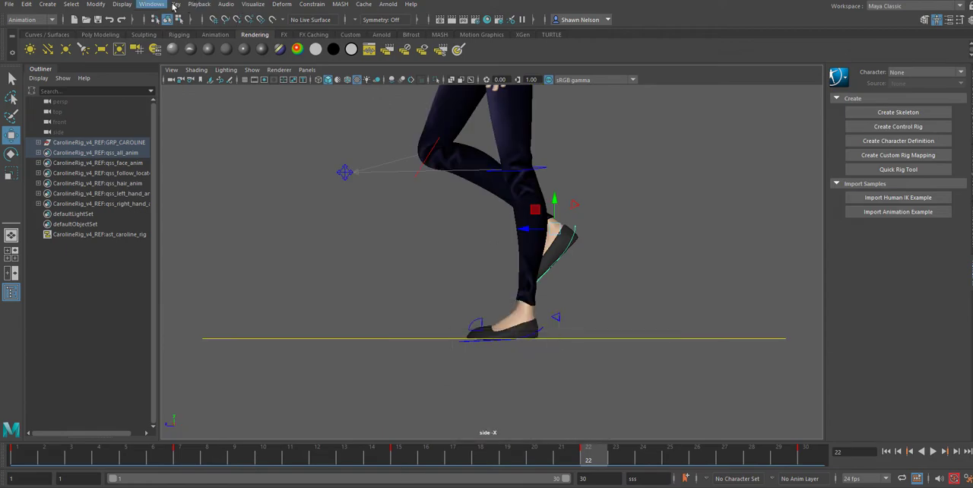
pyautogui.click(256, 6)
pyautogui.click(293, 30)
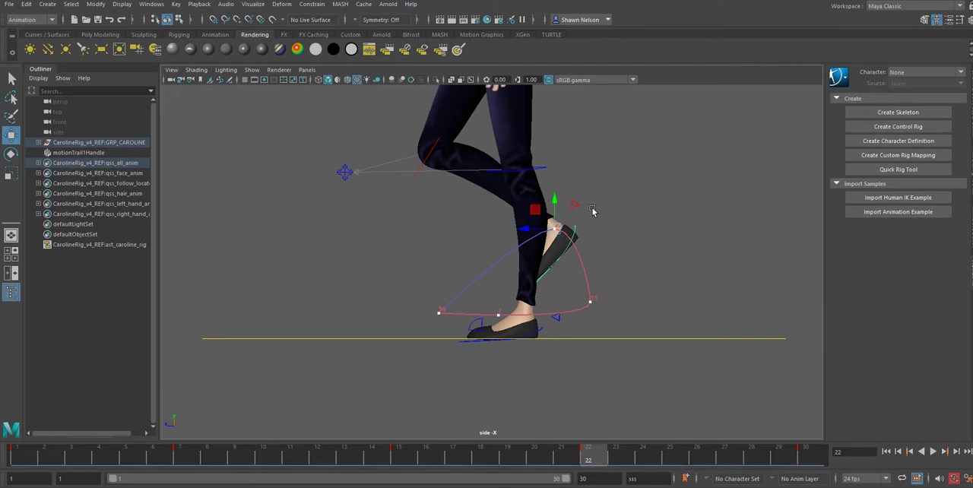
pyautogui.keyDown('alt'); pyautogui.moveTo(592, 210); pyautogui.dragTo(728, 378, button='right'); pyautogui.keyUp('alt')
pyautogui.keyDown('alt'); pyautogui.moveTo(726, 347); pyautogui.dragTo(692, 308, button='middle'); pyautogui.keyUp('alt')
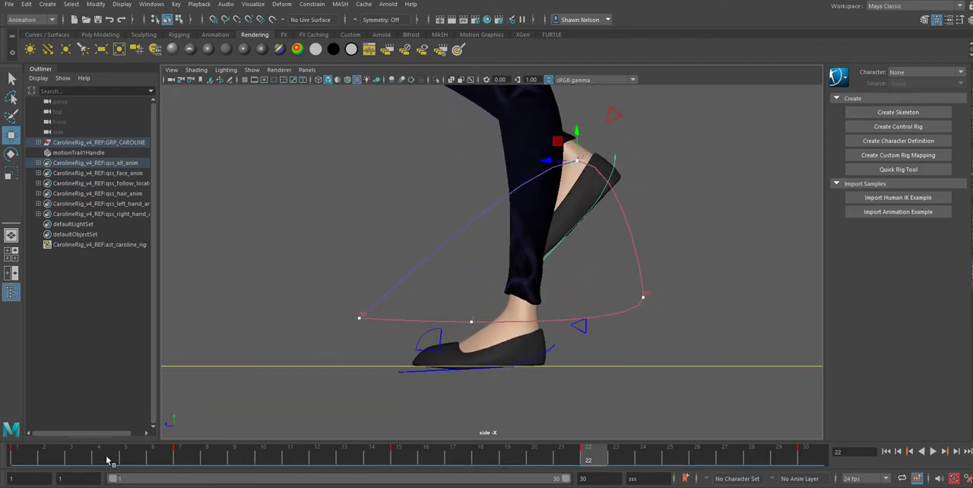
pyautogui.click(44, 459)
pyautogui.hotkey('alt', 'v')
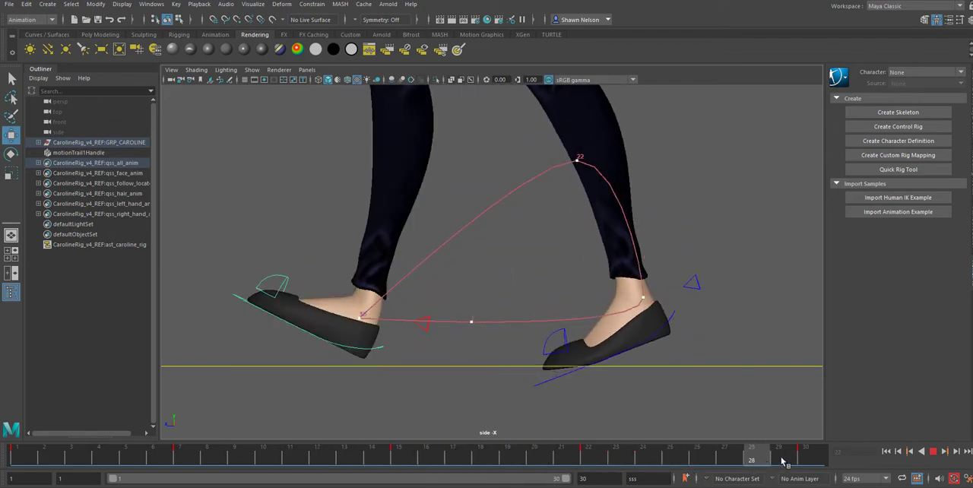
pyautogui.hotkey('alt', 'v')
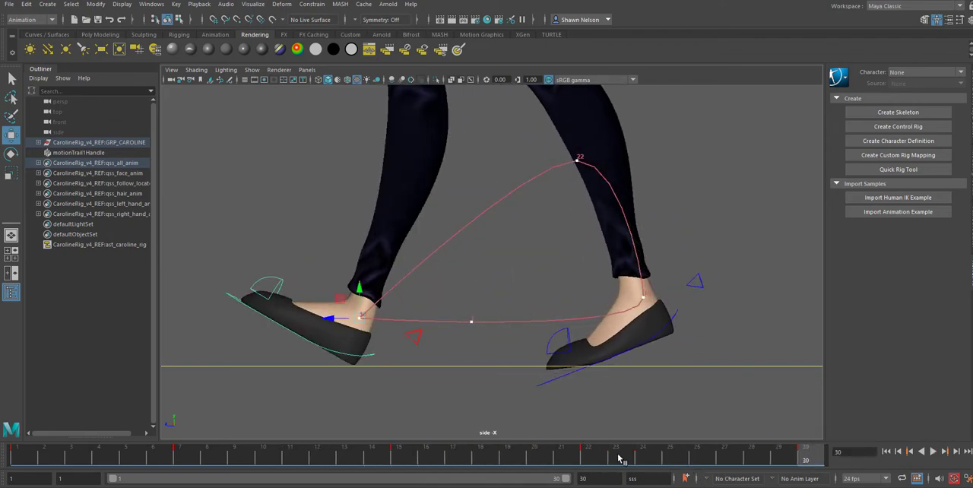
# Step: Try moving the left foot back and up at frame 4, play back the motion, and undo the move
pyautogui.moveTo(11, 454); pyautogui.dragTo(103, 459)
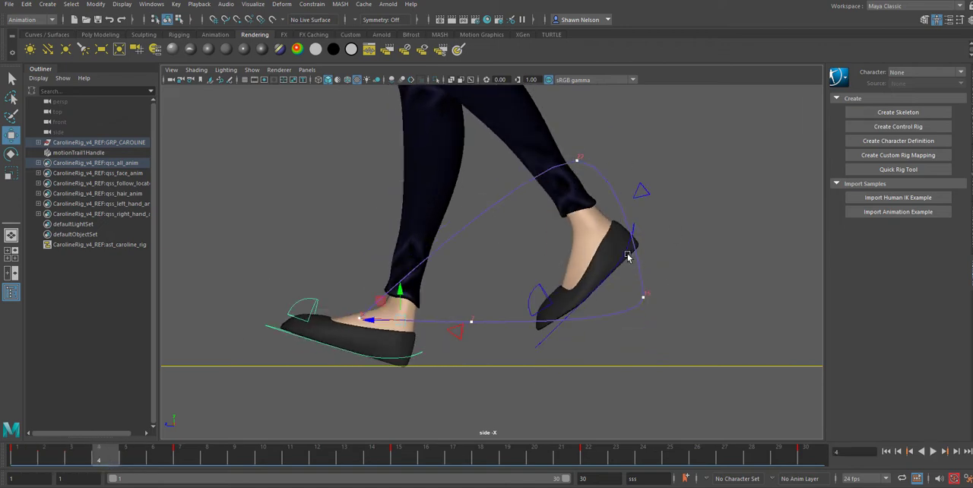
pyautogui.click(621, 257)
pyautogui.click(624, 256)
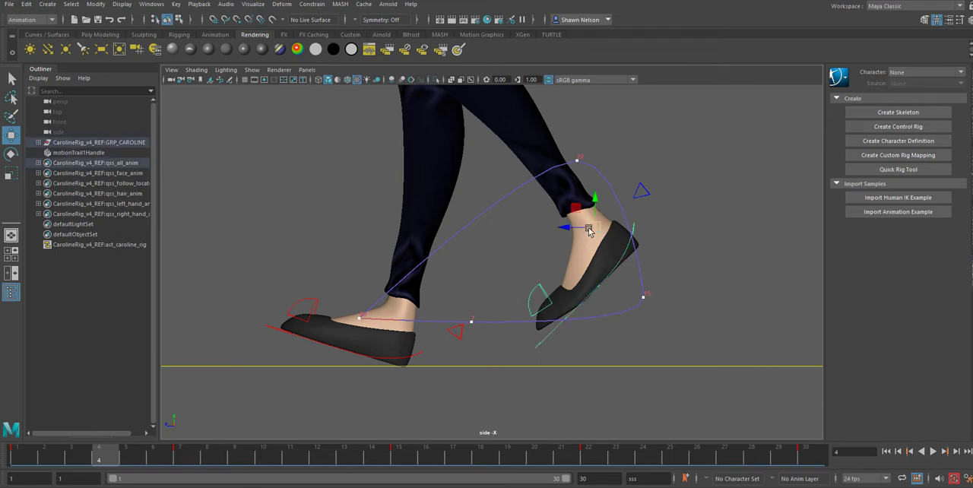
pyautogui.moveTo(592, 229); pyautogui.dragTo(631, 211)
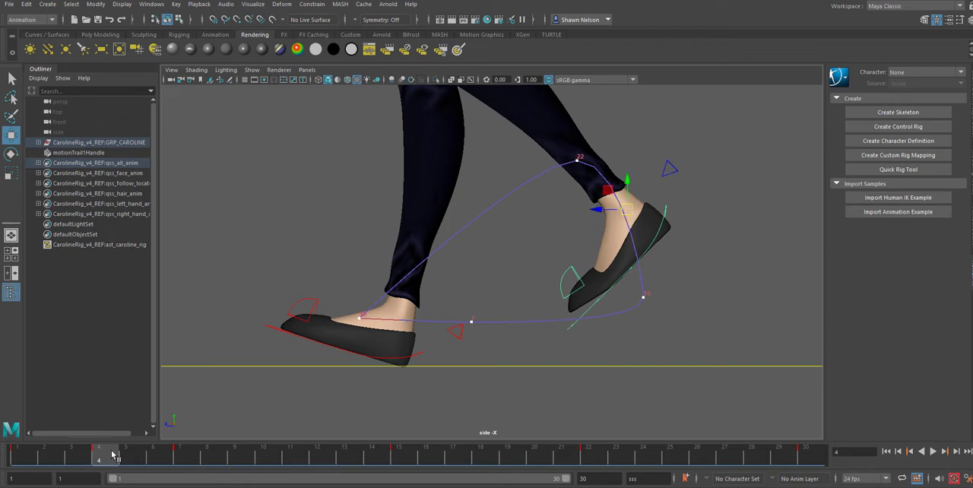
pyautogui.hotkey('alt', 'v')
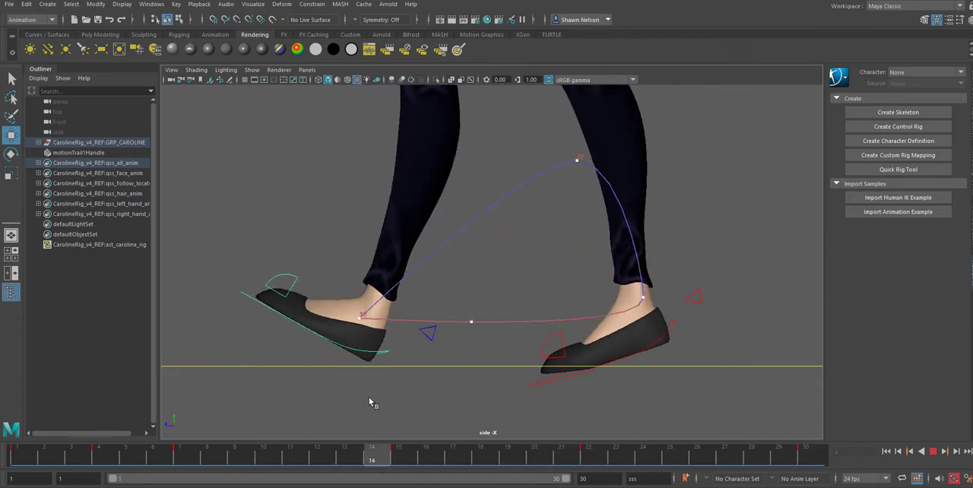
pyautogui.hotkey('alt', 'v')
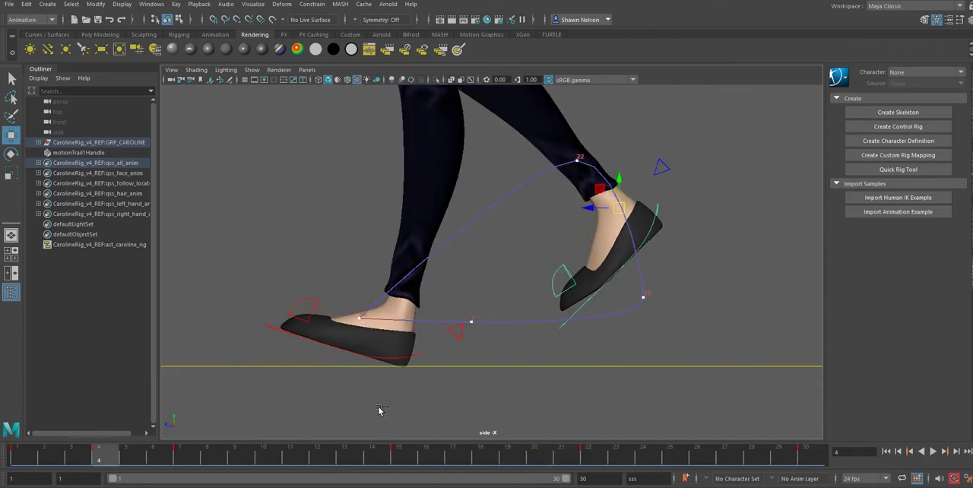
pyautogui.hotkey('ctrl', 'z')
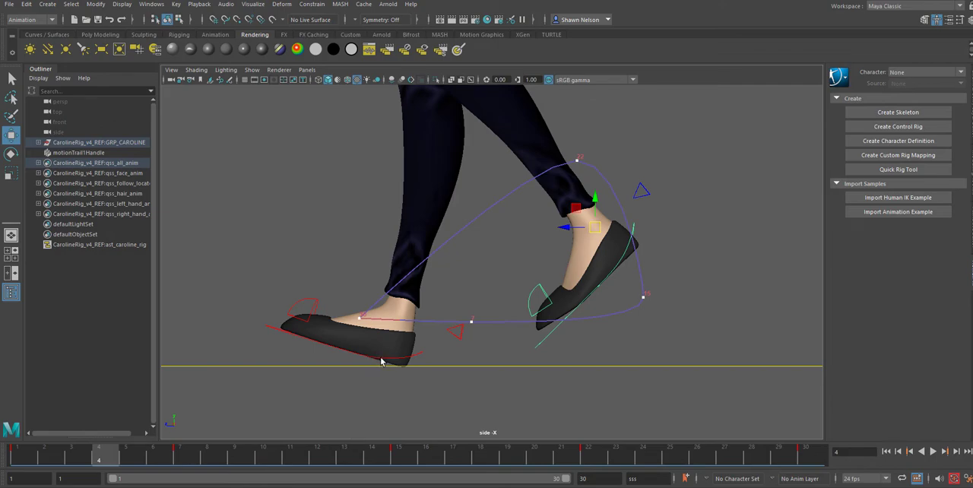
# Step: At frame 19, move the right foot back and slightly down to widen its arc, and review the motion from frame 1
pyautogui.click(380, 362)
pyautogui.moveTo(107, 459); pyautogui.dragTo(522, 477)
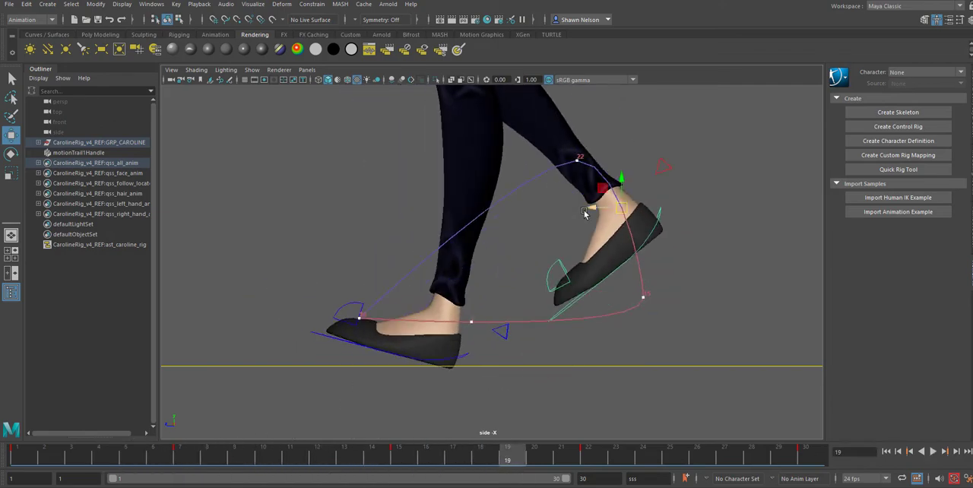
pyautogui.moveTo(592, 214); pyautogui.dragTo(651, 218)
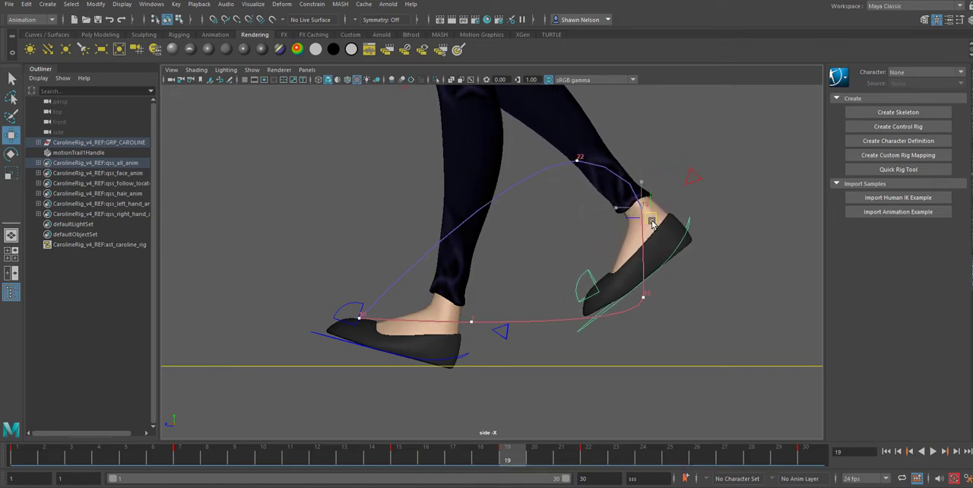
pyautogui.moveTo(493, 459); pyautogui.dragTo(2, 467)
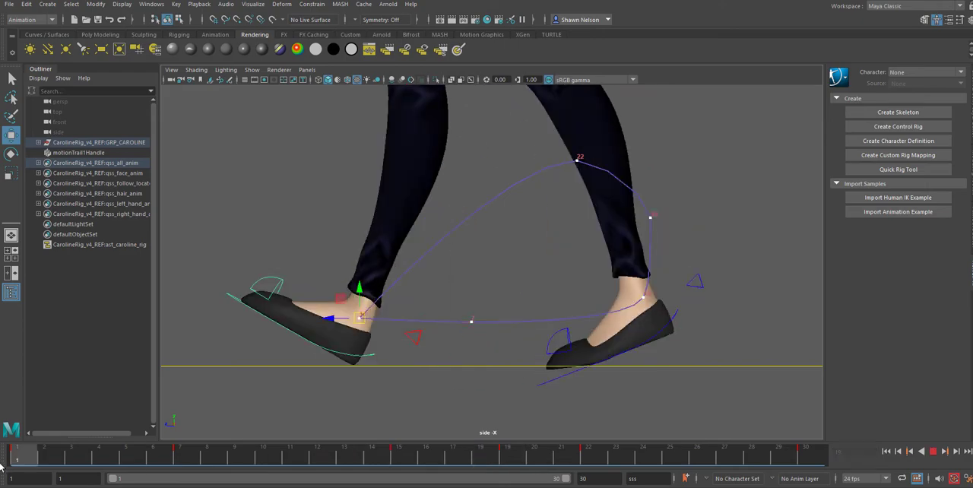
# Step: Try pulling the motion trail's frame 22 key forward and down and its frame 19 key inward, and play back the walk
pyautogui.click(577, 161)
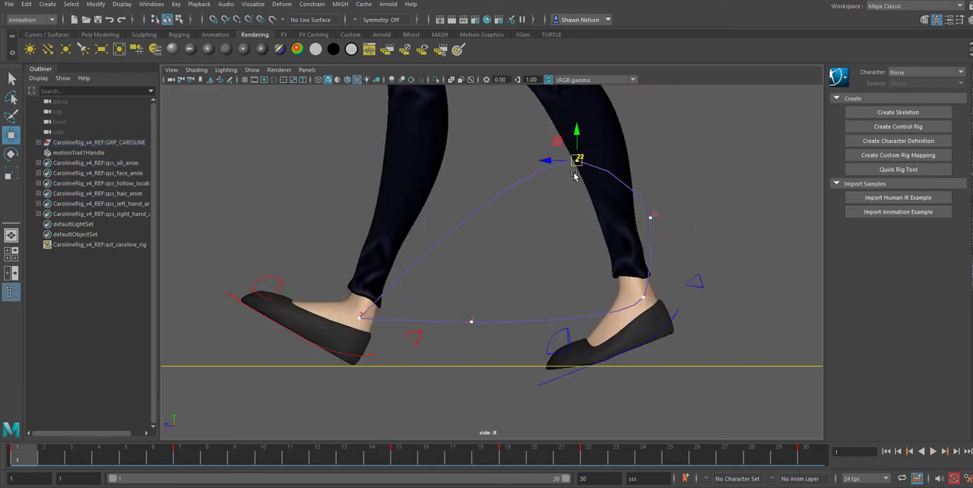
pyautogui.moveTo(577, 161); pyautogui.dragTo(555, 176)
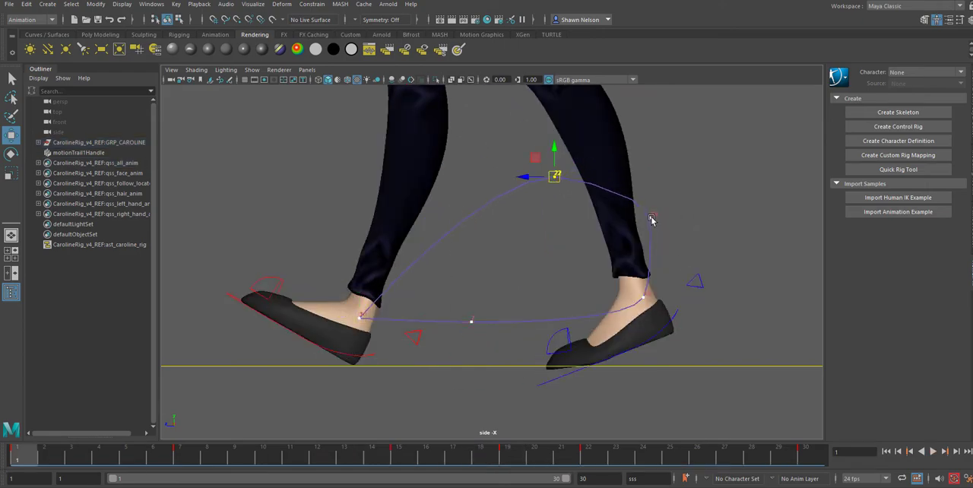
pyautogui.click(651, 218)
pyautogui.moveTo(654, 222); pyautogui.dragTo(635, 229)
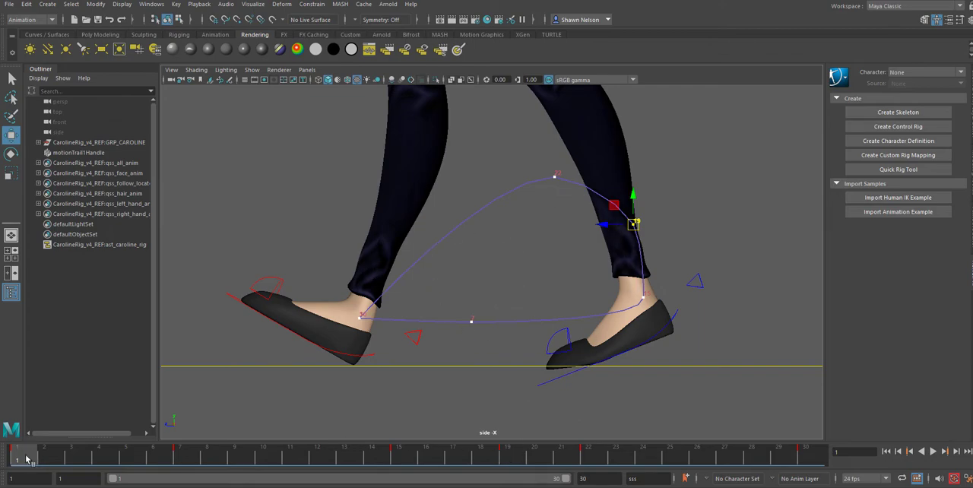
pyautogui.hotkey('alt', 'v')
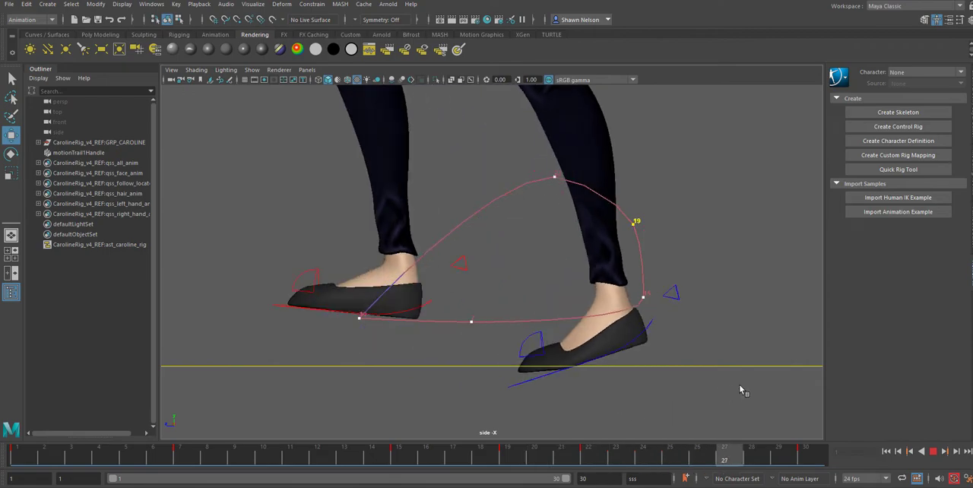
pyautogui.moveTo(631, 456); pyautogui.dragTo(9, 458)
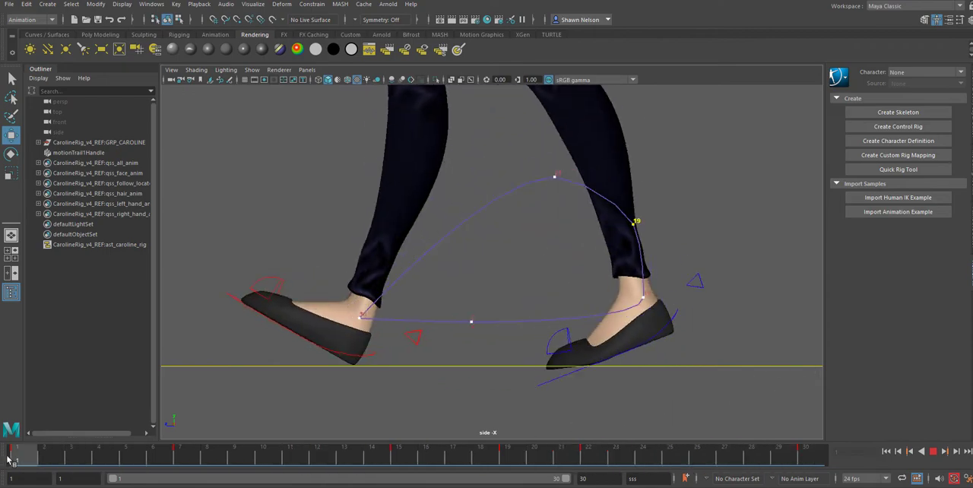
pyautogui.hotkey('alt', 'v')
# Step: Return the motion trail's frame 19 and frame 22 keys to their earlier positions
pyautogui.hotkey('alt', 'shift', 'v')
pyautogui.moveTo(633, 224); pyautogui.dragTo(652, 218)
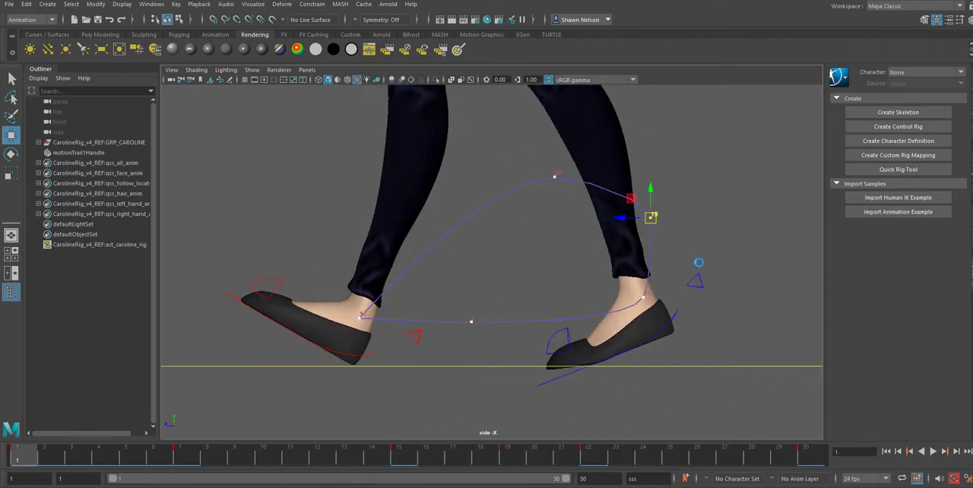
pyautogui.click(555, 178)
pyautogui.moveTo(555, 178); pyautogui.dragTo(576, 160)
# Step: Check the right foot's pose at its frame 19 key and delete its motion trail handle from the scene
pyautogui.click(304, 334)
pyautogui.press('.')
pyautogui.press('.')
pyautogui.press('.')
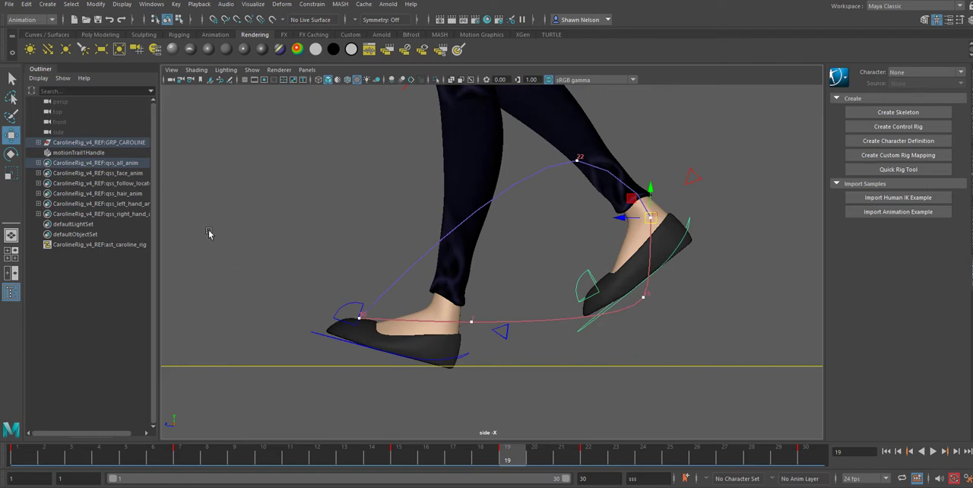
pyautogui.click(406, 276)
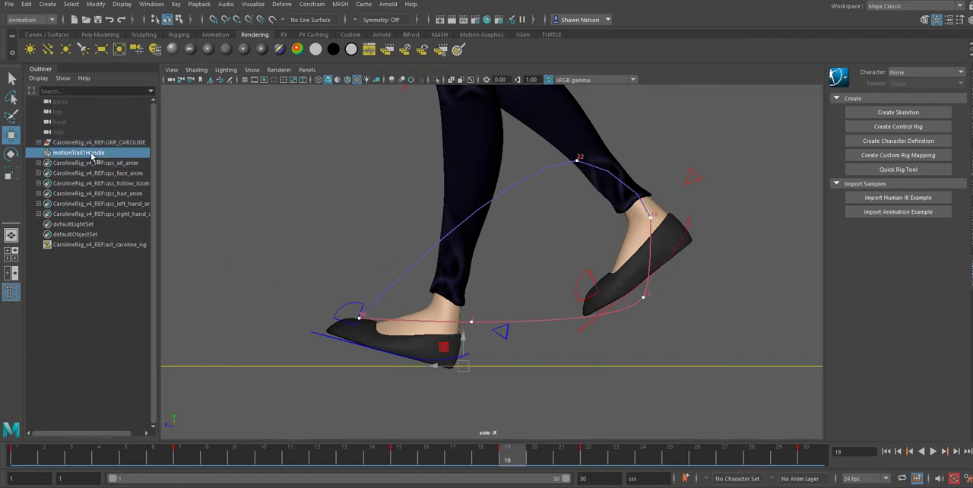
pyautogui.press('Delete')
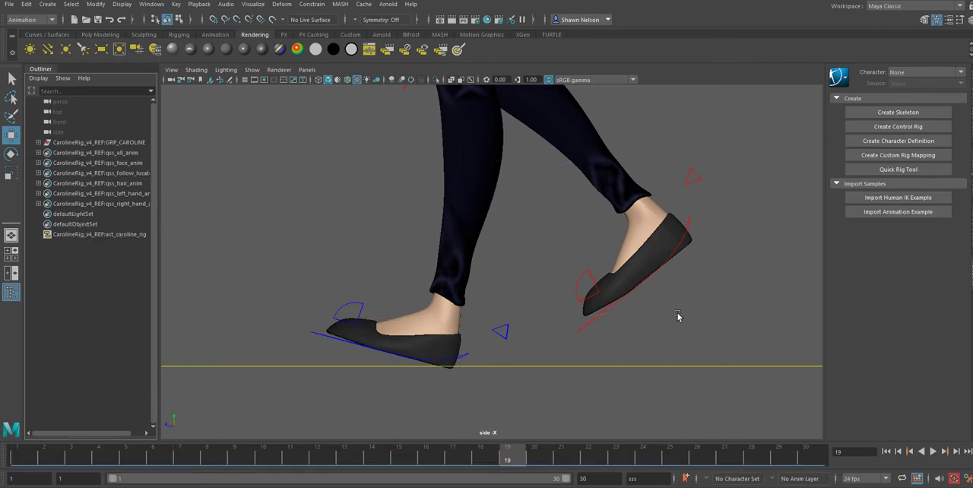
# Step: Play back the walk cycle in the side view and the front view to examine the foot motion
pyautogui.hotkey('alt', 'v')
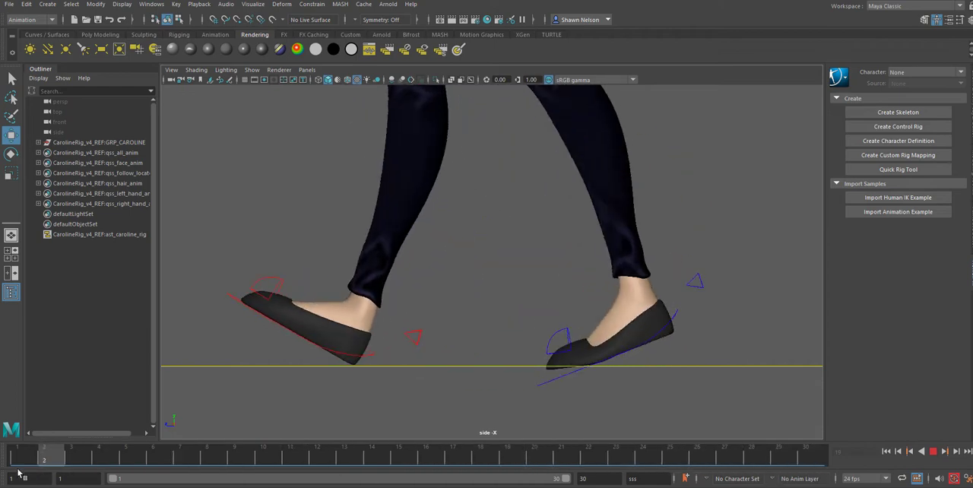
pyautogui.click(598, 456)
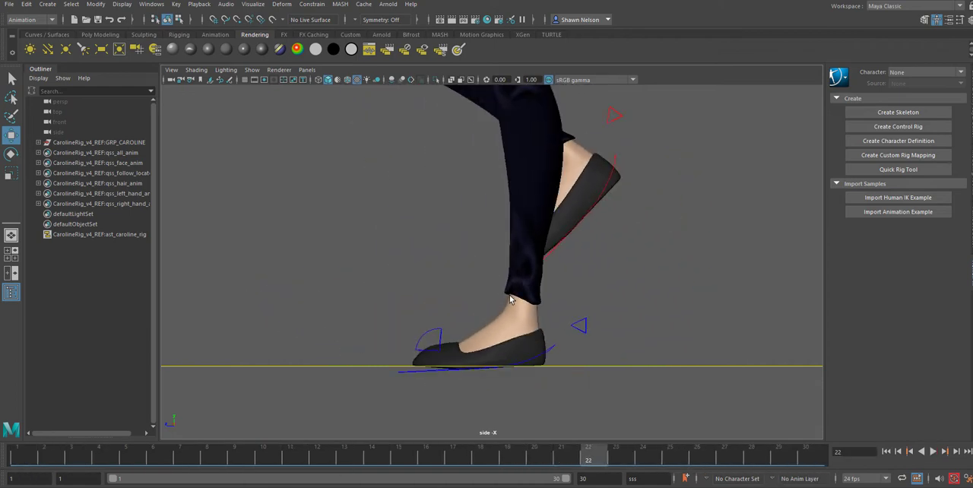
pyautogui.press('space')
pyautogui.moveTo(511, 298); pyautogui.dragTo(509, 322)
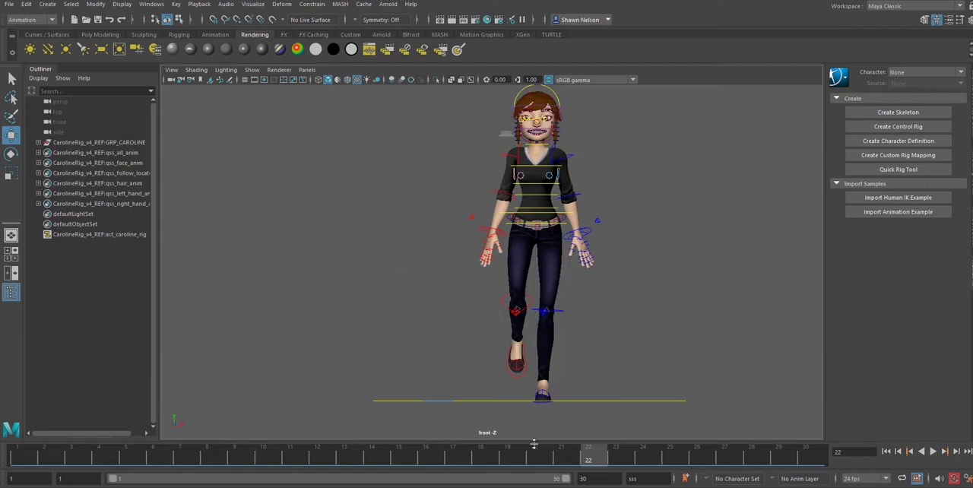
pyautogui.hotkey('alt', 'v')
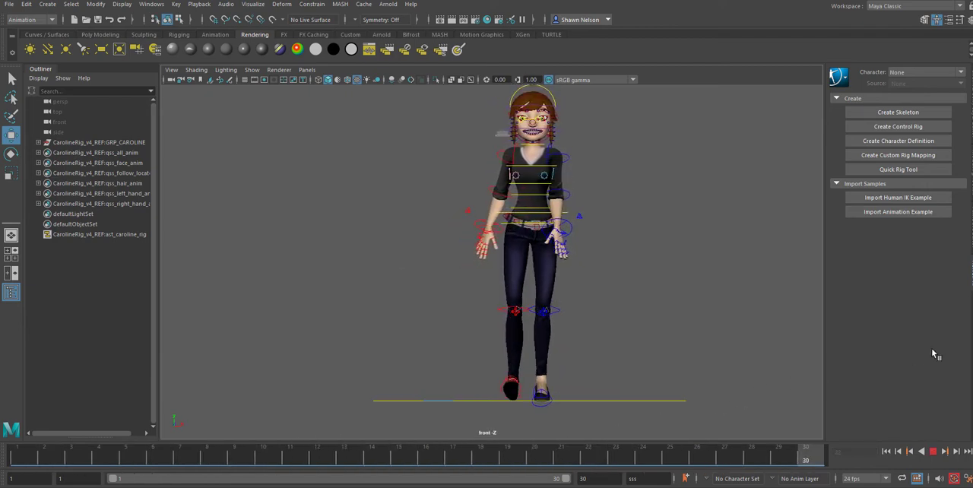
pyautogui.click(933, 451)
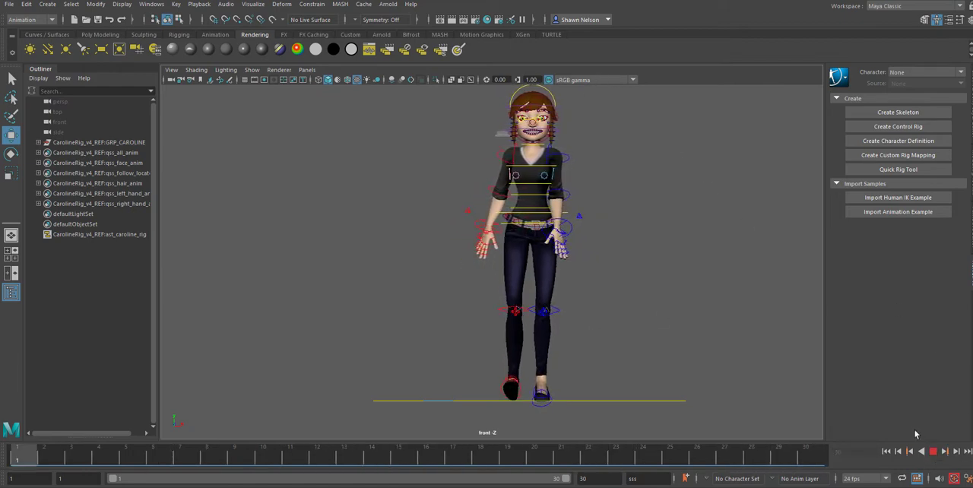
pyautogui.click(933, 452)
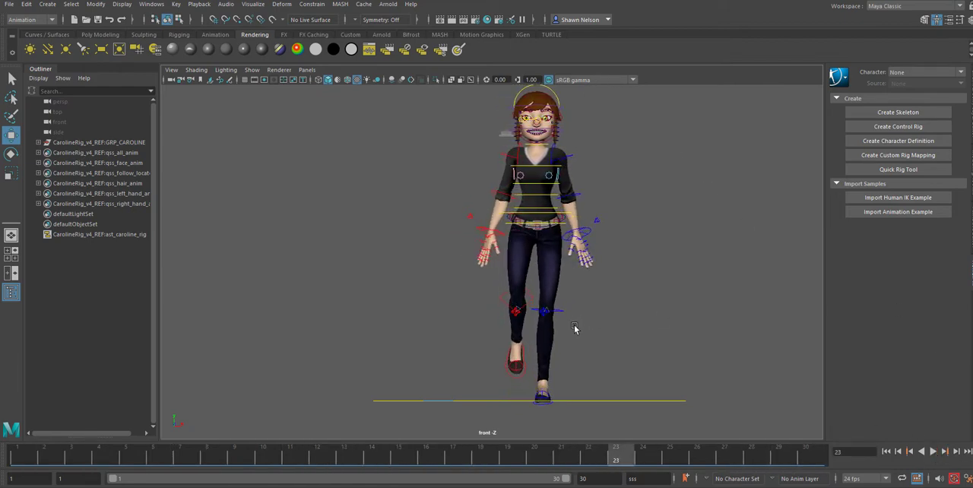
# Step: Select the right foot control and go to frame 1 with the feet framed in the front view
pyautogui.click(507, 371)
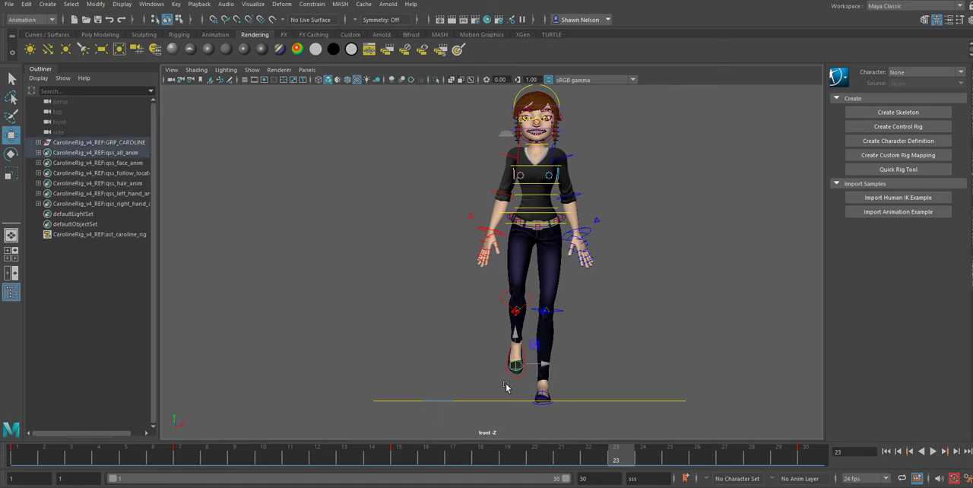
pyautogui.click(517, 377)
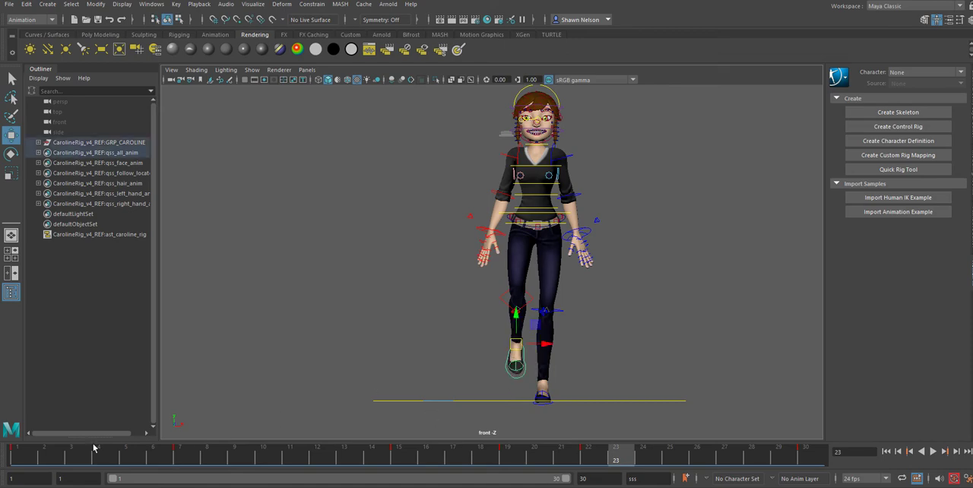
pyautogui.click(15, 455)
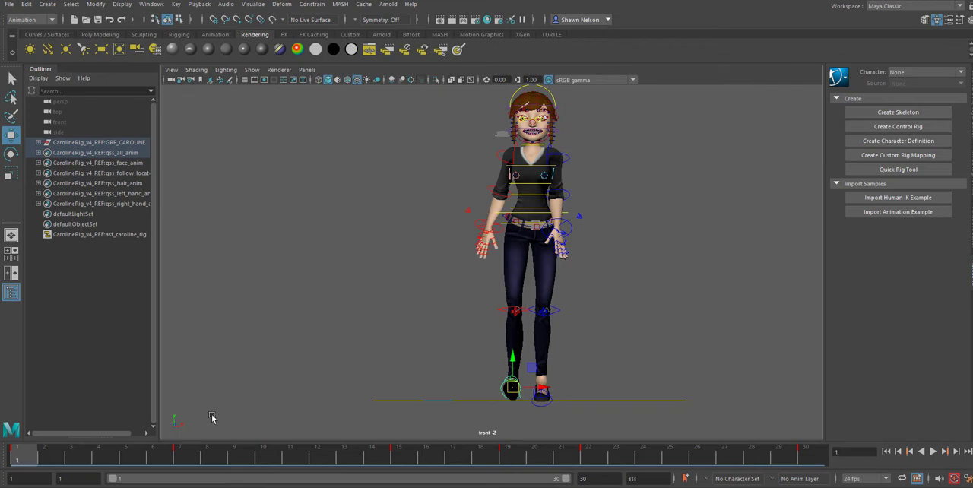
pyautogui.scroll(3, 555, 369)
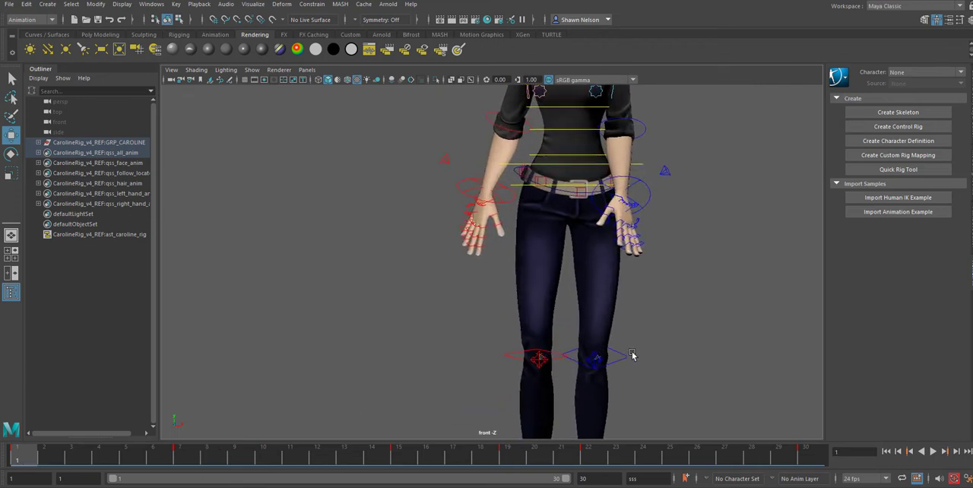
pyautogui.keyDown('alt'); pyautogui.moveTo(634, 354); pyautogui.dragTo(558, 148, button='middle'); pyautogui.keyUp('alt')
pyautogui.scroll(2, 426, 363)
pyautogui.keyDown('alt'); pyautogui.moveTo(426, 362); pyautogui.dragTo(523, 375, button='middle'); pyautogui.keyUp('alt')
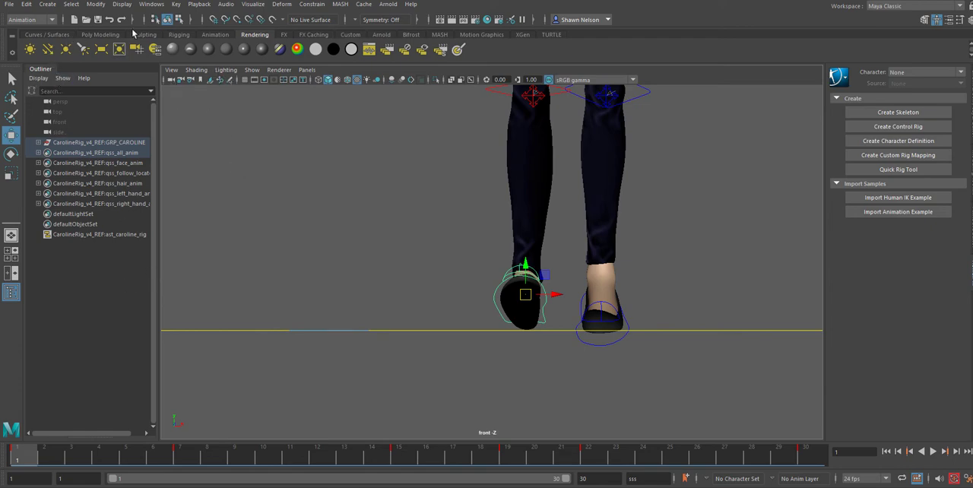
# Step: Create a polygon cube just below the ground line under the right foot and place a duplicate of it under the left foot
pyautogui.click(100, 35)
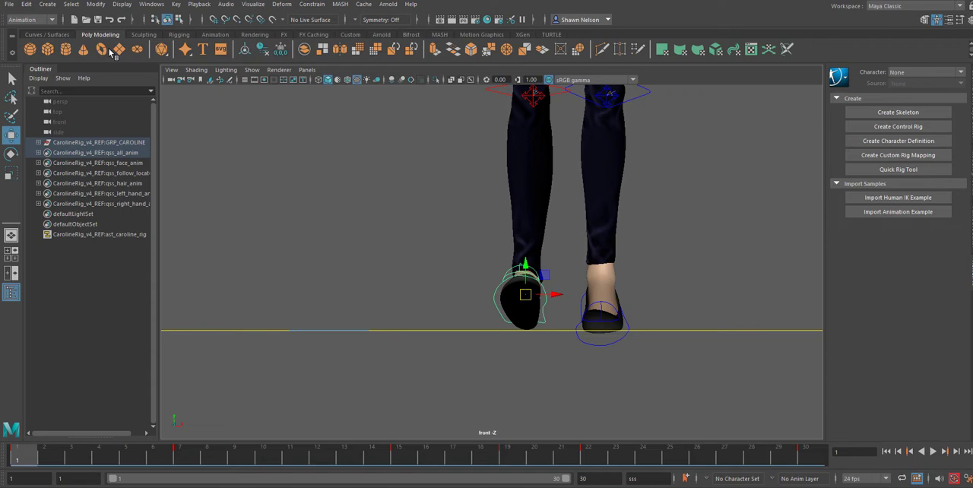
pyautogui.click(47, 49)
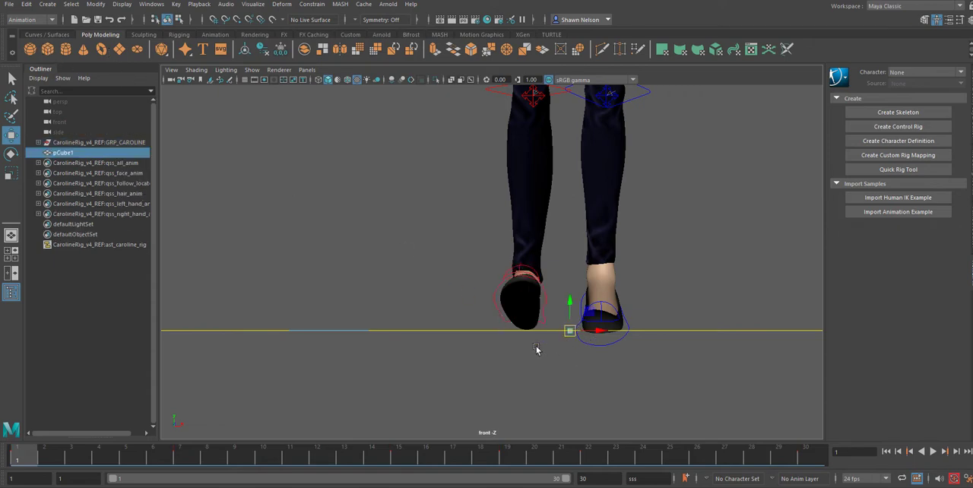
pyautogui.press('r')
pyautogui.moveTo(571, 330); pyautogui.dragTo(524, 352)
pyautogui.press('w')
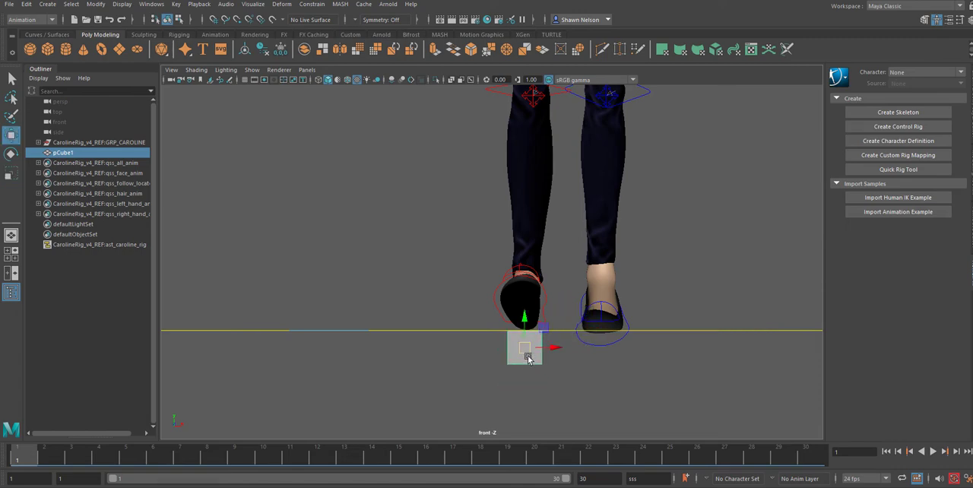
pyautogui.hotkey('ctrl', 'd')
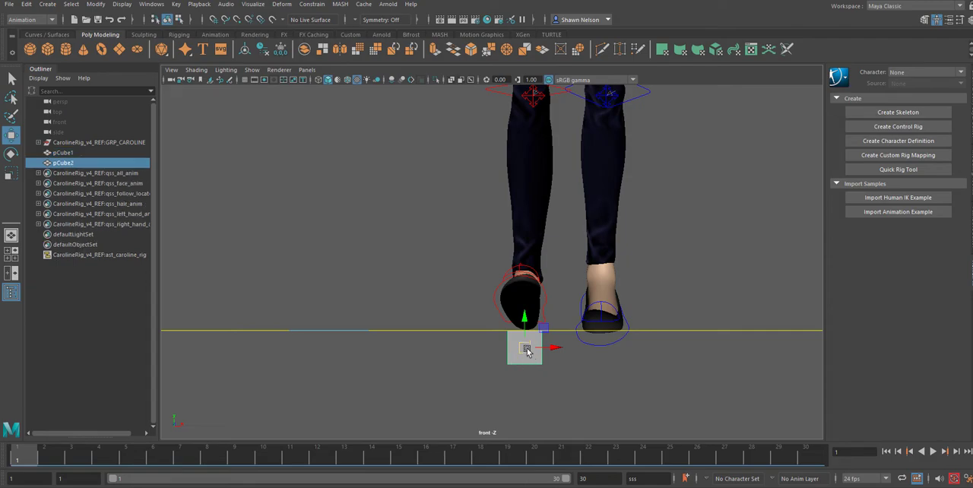
pyautogui.moveTo(527, 350); pyautogui.dragTo(604, 351)
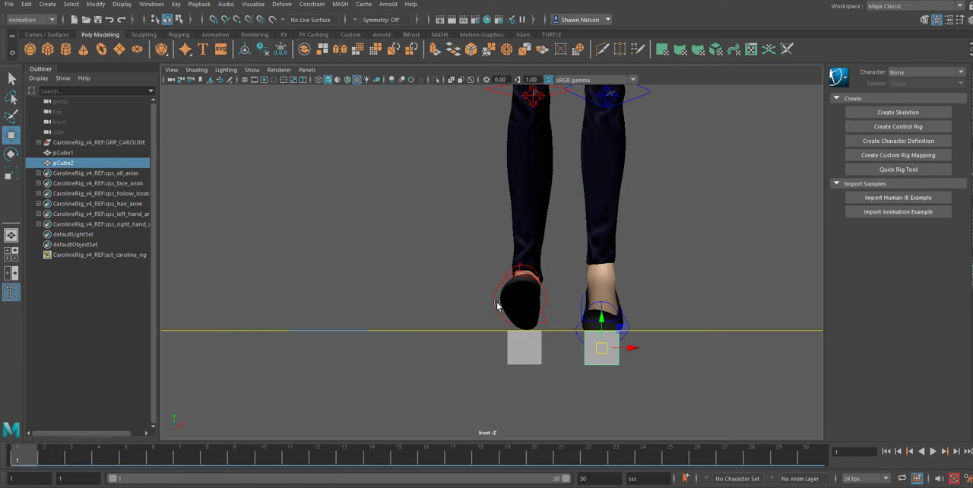
# Step: Shift the right foot control sideways to line it up with its cube at frames 7 and 15
pyautogui.click(488, 305)
pyautogui.click(492, 299)
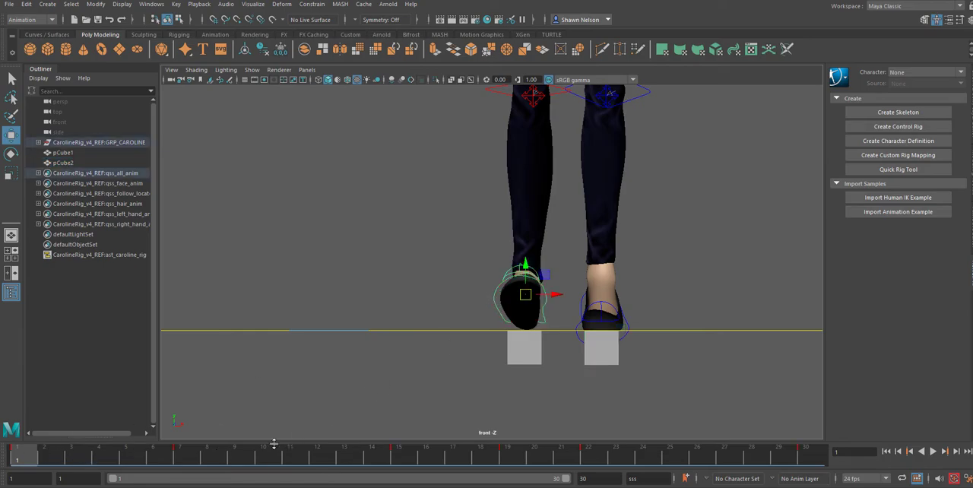
pyautogui.hotkey('alt', 'v')
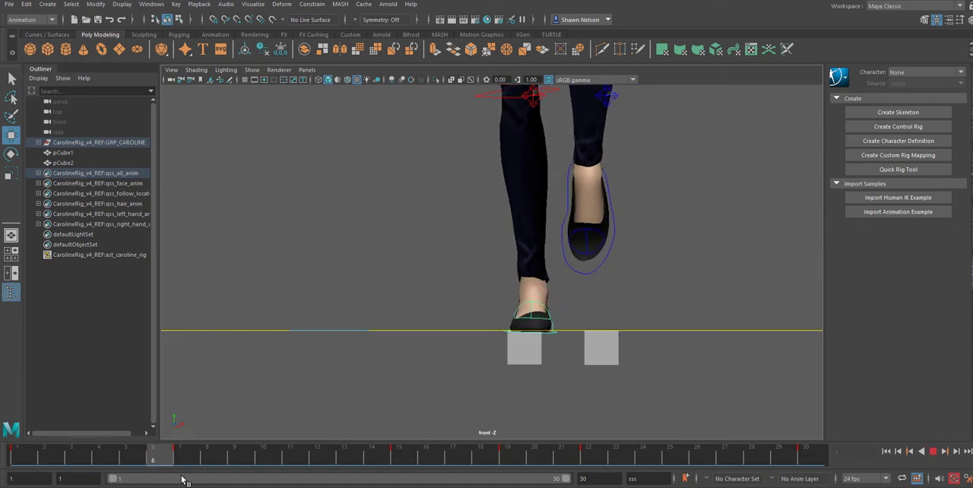
pyautogui.hotkey('alt', 'v')
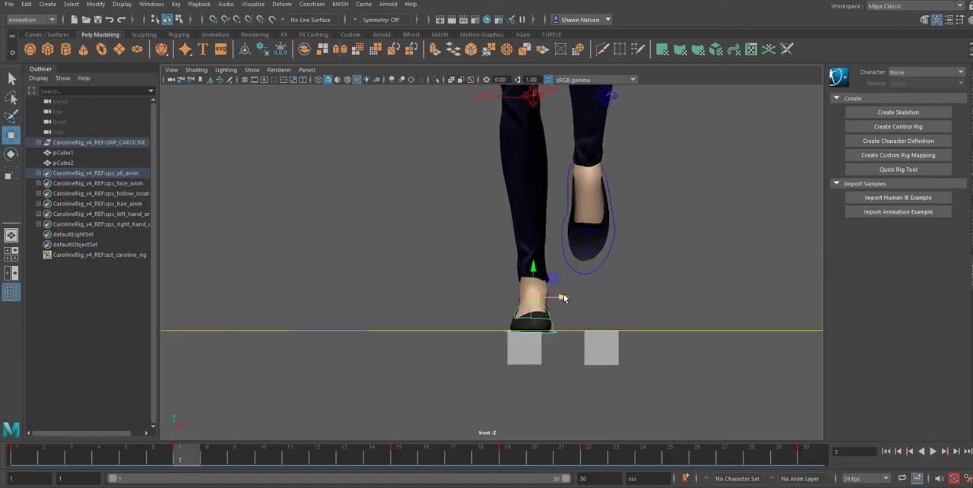
pyautogui.moveTo(563, 298); pyautogui.dragTo(557, 299)
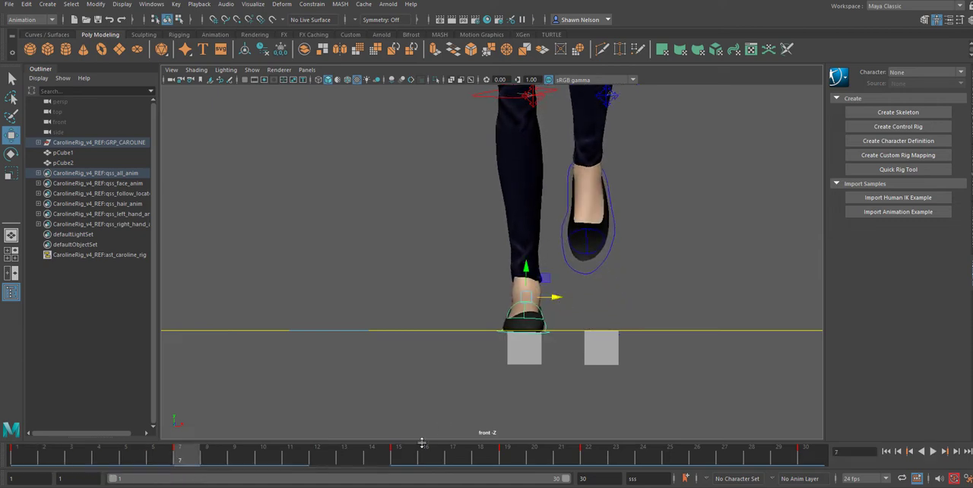
pyautogui.click(403, 459)
pyautogui.moveTo(575, 284); pyautogui.dragTo(554, 279)
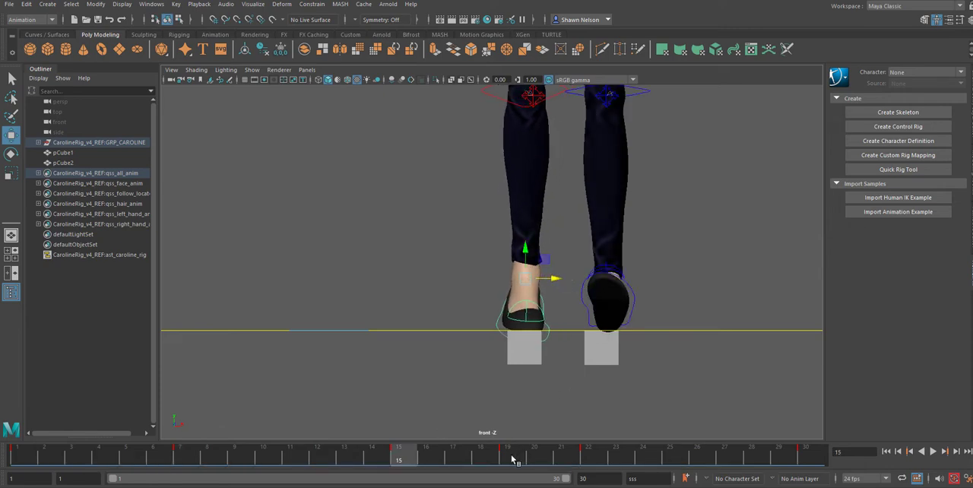
# Step: Check the right foot's alignment at frame 22 and delete its key at frame 19
pyautogui.click(587, 458)
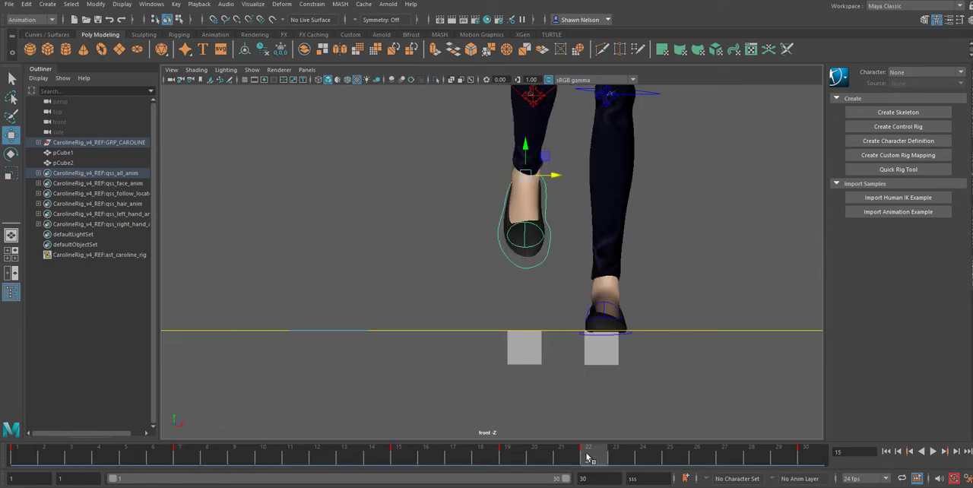
pyautogui.click(509, 457)
pyautogui.keyDown('shift'); pyautogui.click(509, 458); pyautogui.keyUp('shift')
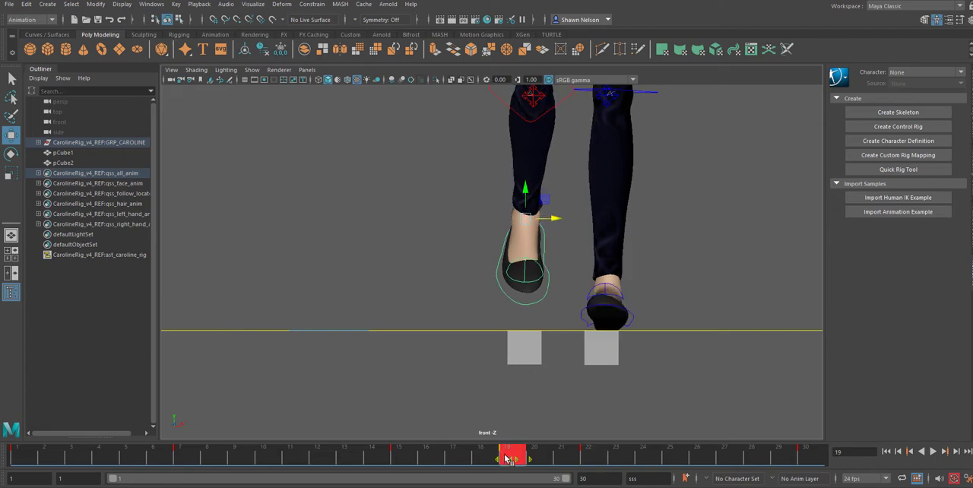
pyautogui.rightClick(508, 457)
pyautogui.click(510, 393)
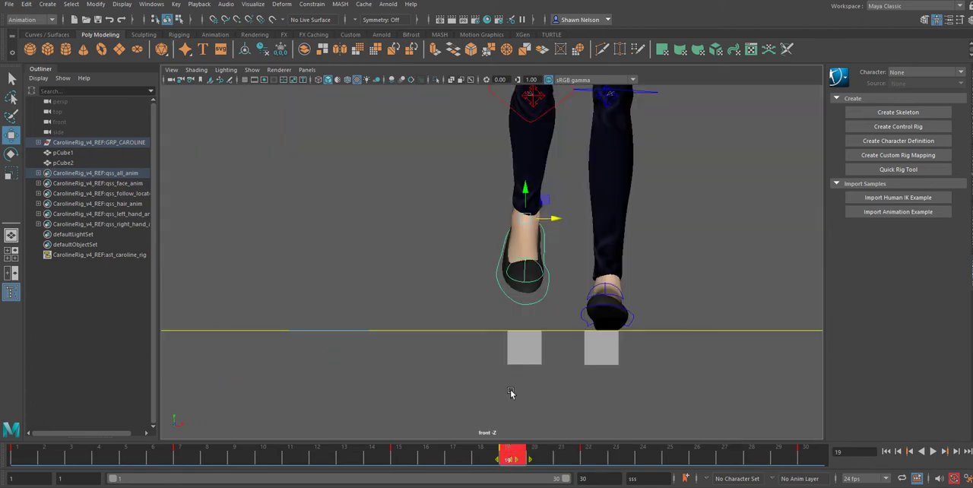
pyautogui.rightClick(511, 455)
pyautogui.click(533, 290)
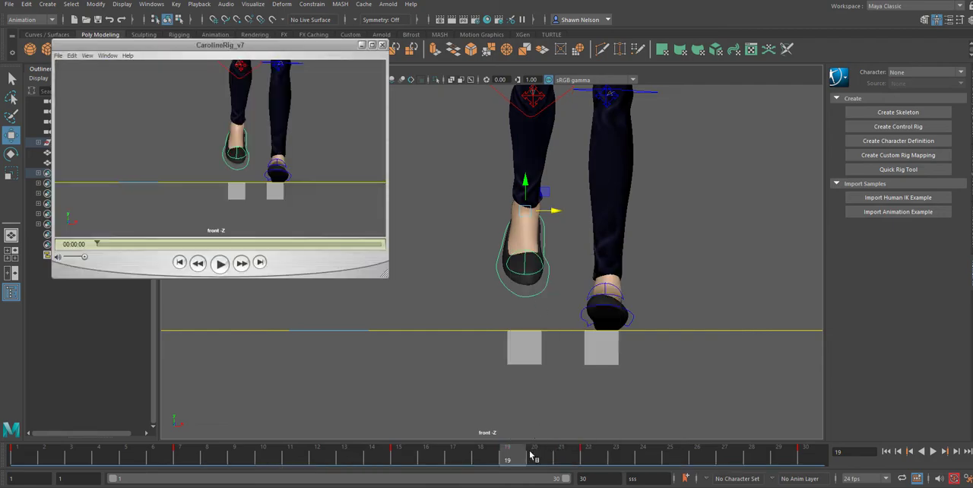
pyautogui.click(382, 46)
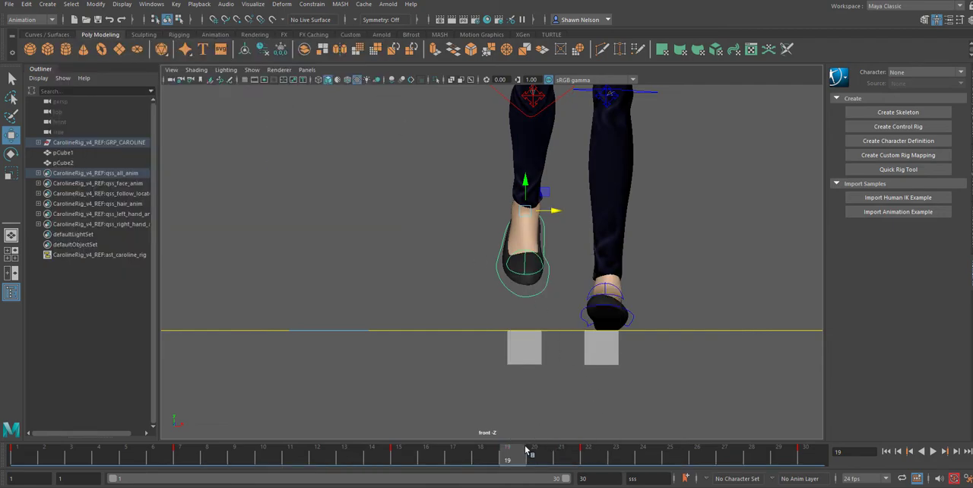
# Step: Play back the walk in the front view to examine the right foot's path over its cube
pyautogui.hotkey('alt', 'v')
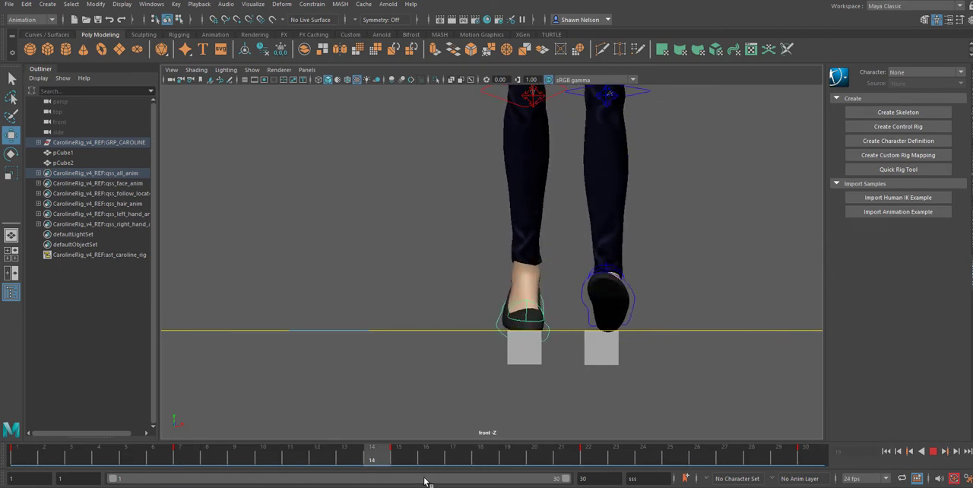
pyautogui.hotkey('alt', 'v')
pyautogui.click(516, 322)
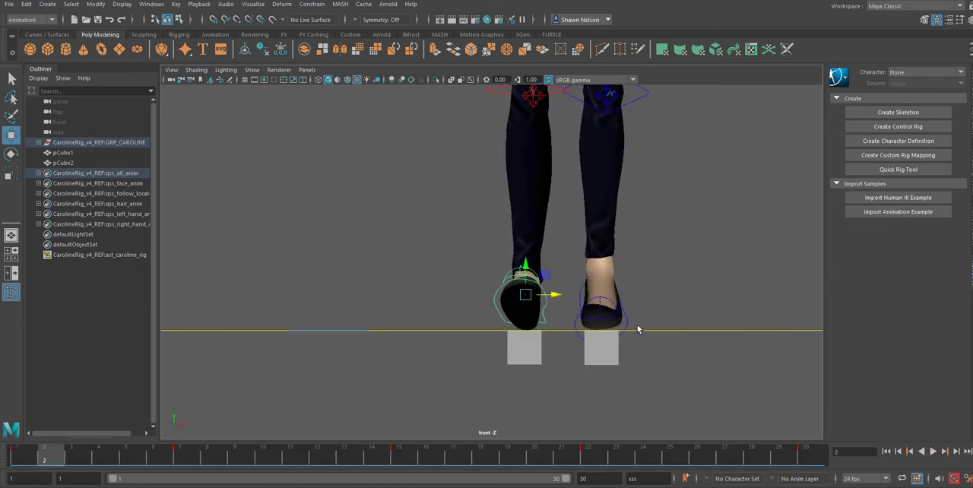
# Step: Shift the left foot control sideways to line it up with its cube at frames 7 and 15
pyautogui.click(631, 323)
pyautogui.click(622, 325)
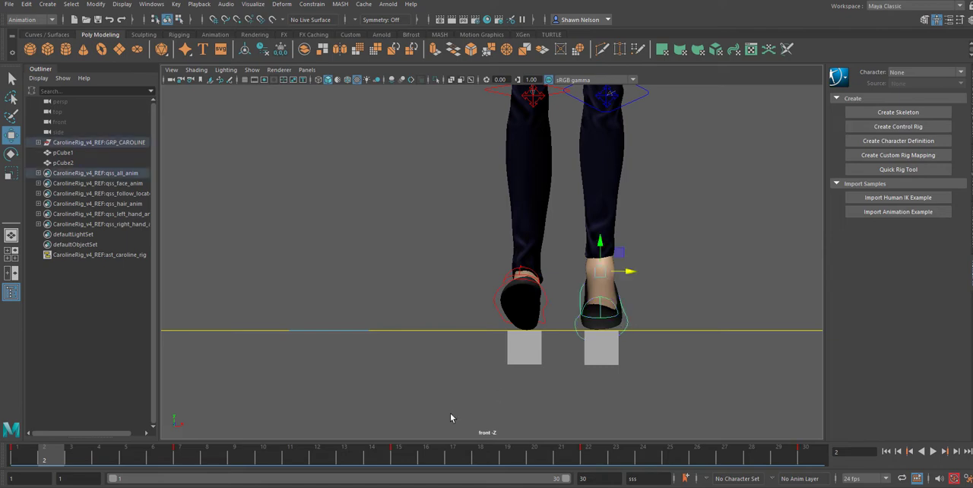
pyautogui.click(13, 459)
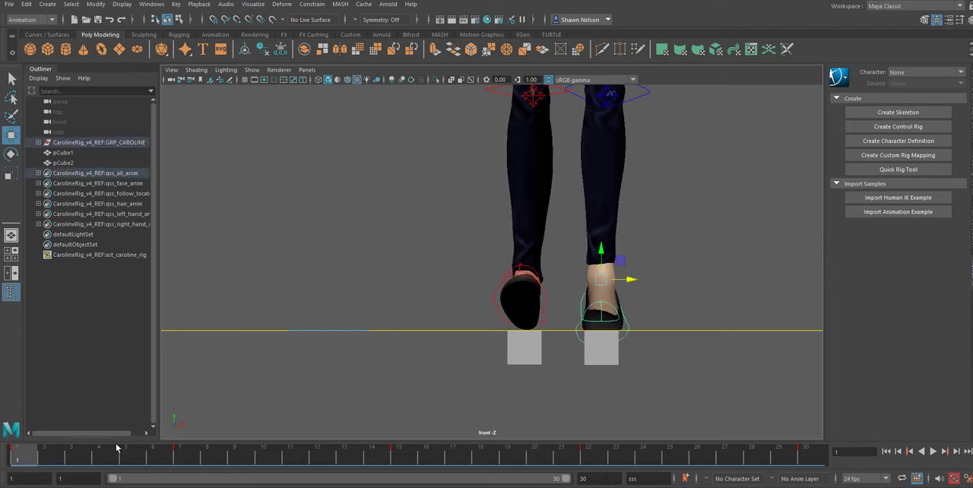
pyautogui.click(176, 457)
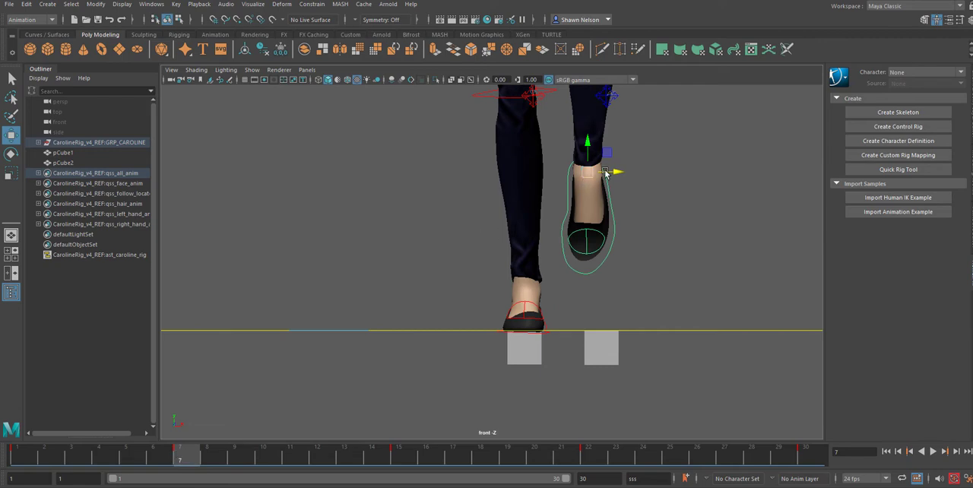
pyautogui.moveTo(617, 173); pyautogui.dragTo(621, 172)
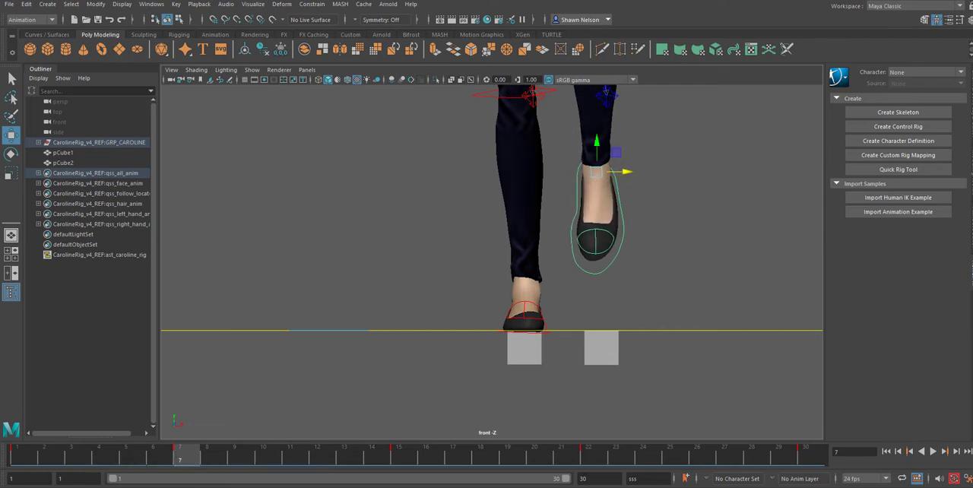
pyautogui.click(397, 457)
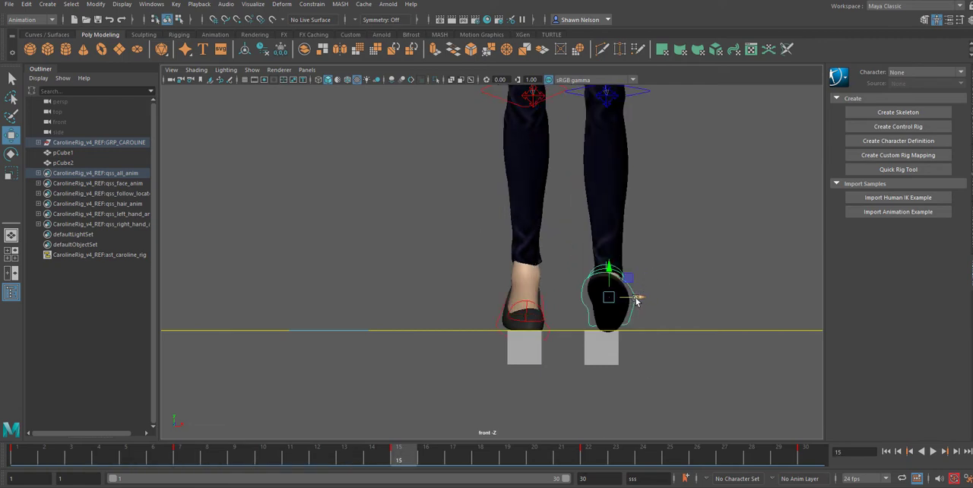
pyautogui.click(589, 456)
pyautogui.click(824, 461)
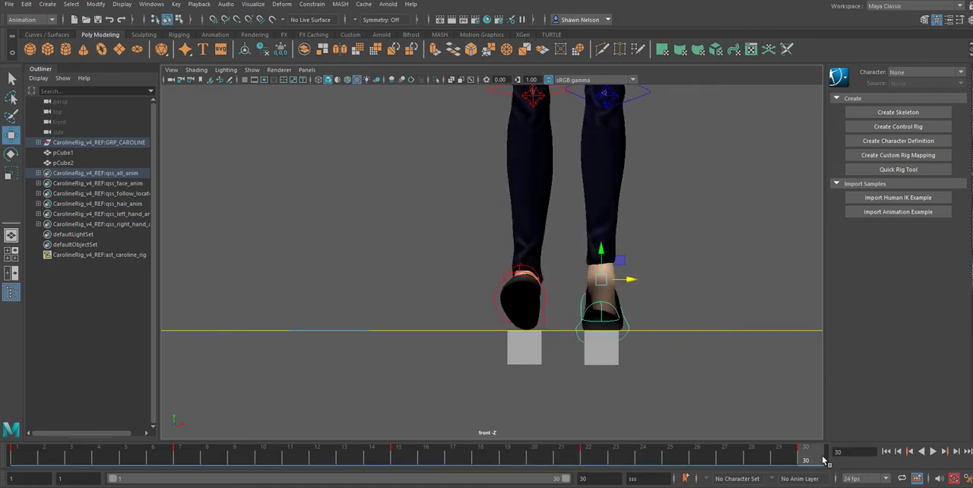
# Step: Play back the walk cycle up close and with the whole character framed to examine the foot tracking and body sway
pyautogui.hotkey('alt', 'v')
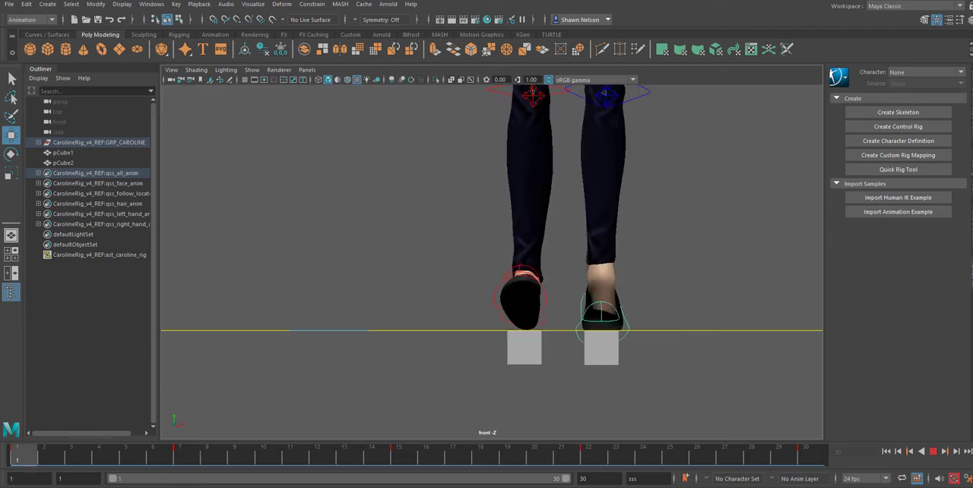
pyautogui.hotkey('alt', 'v')
pyautogui.scroll(-6, 595, 308)
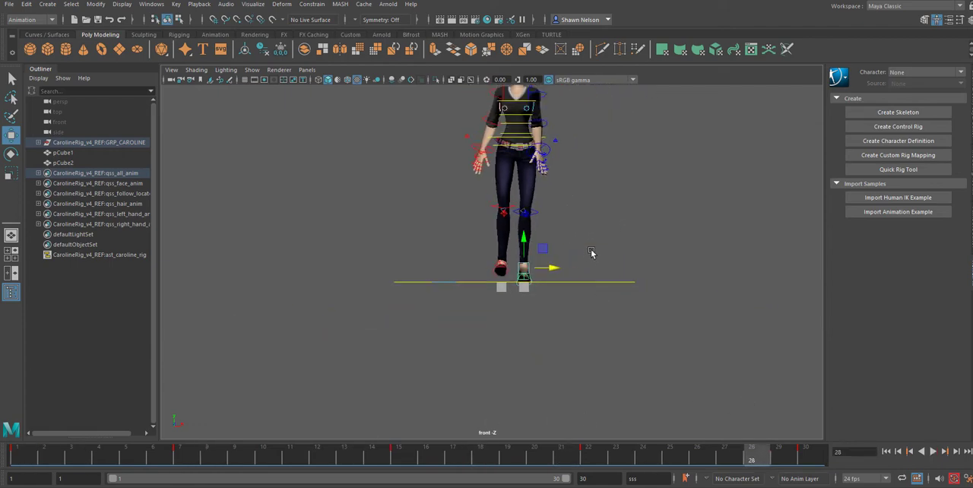
pyautogui.hotkey('alt', 'v')
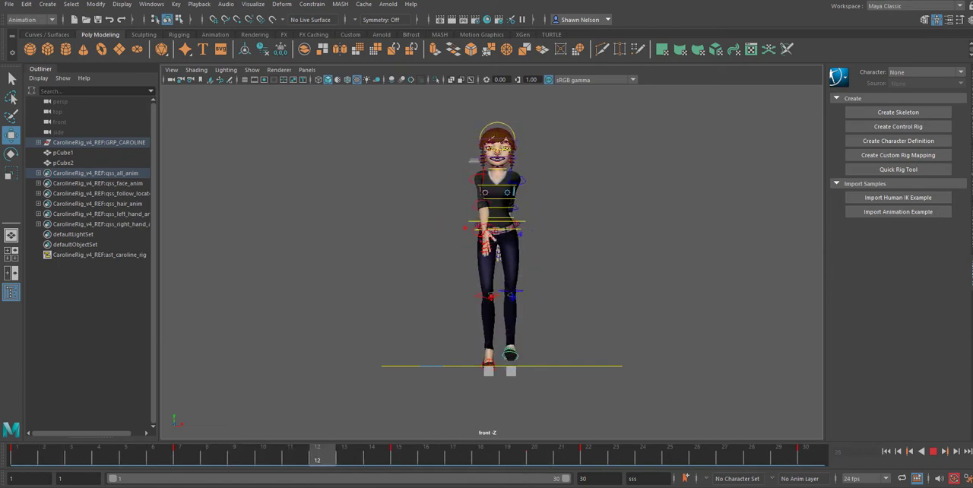
pyautogui.click(941, 452)
# Step: Reduce the hips' side-to-side sway by moving the main body control toward the center at frames 7 and 22
pyautogui.moveTo(57, 447); pyautogui.dragTo(18, 449)
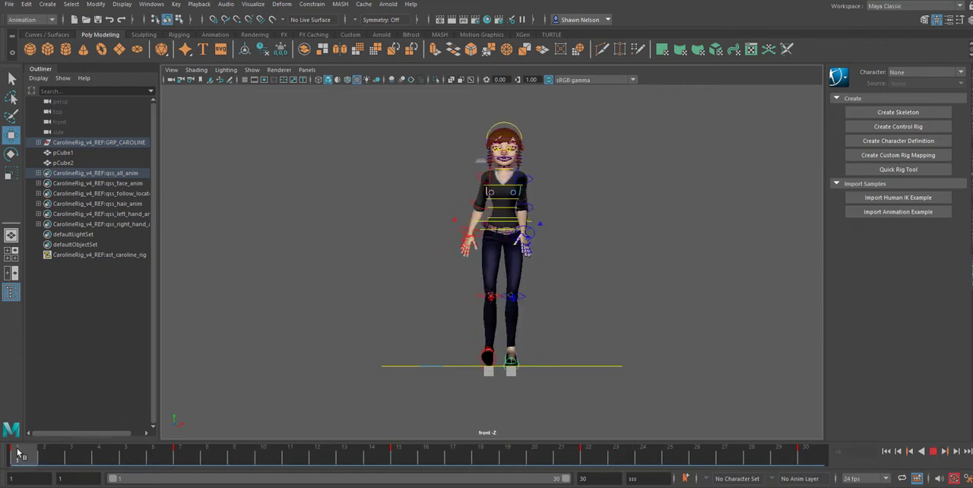
pyautogui.scroll(4, 501, 241)
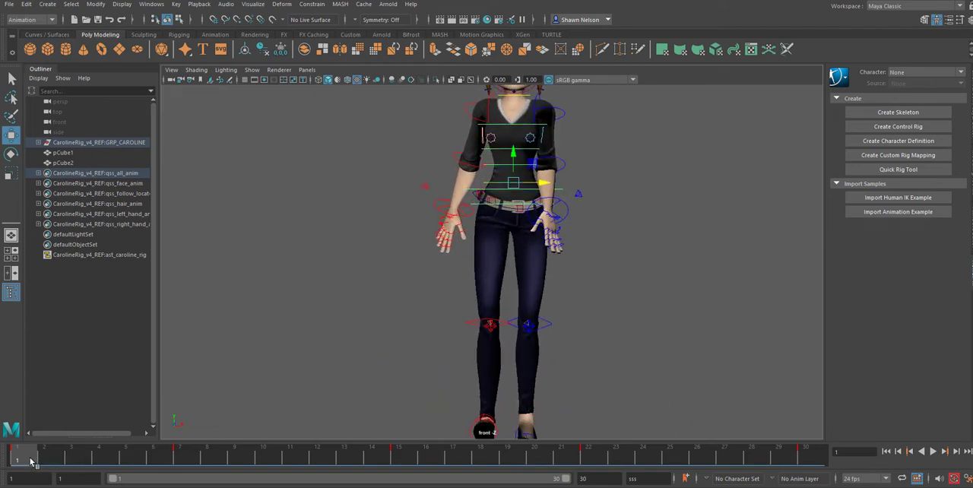
pyautogui.moveTo(31, 460); pyautogui.dragTo(179, 476)
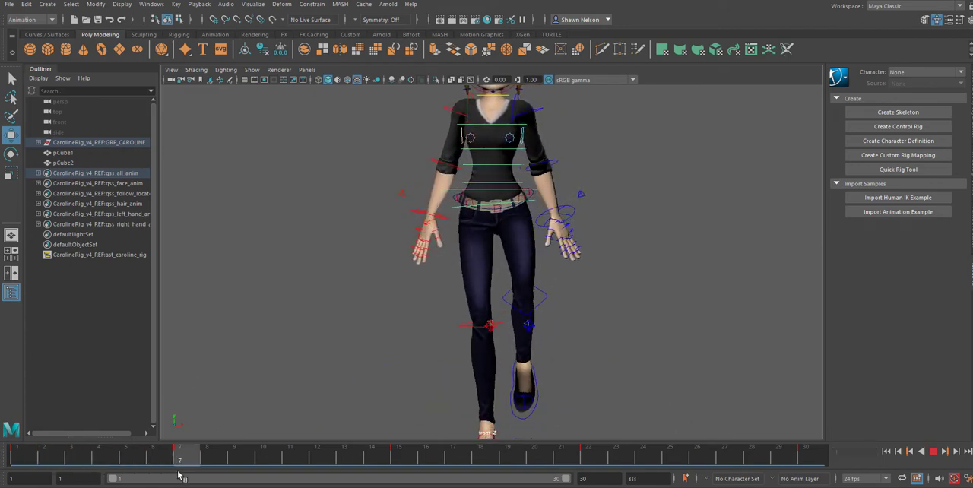
pyautogui.moveTo(521, 185); pyautogui.dragTo(529, 193)
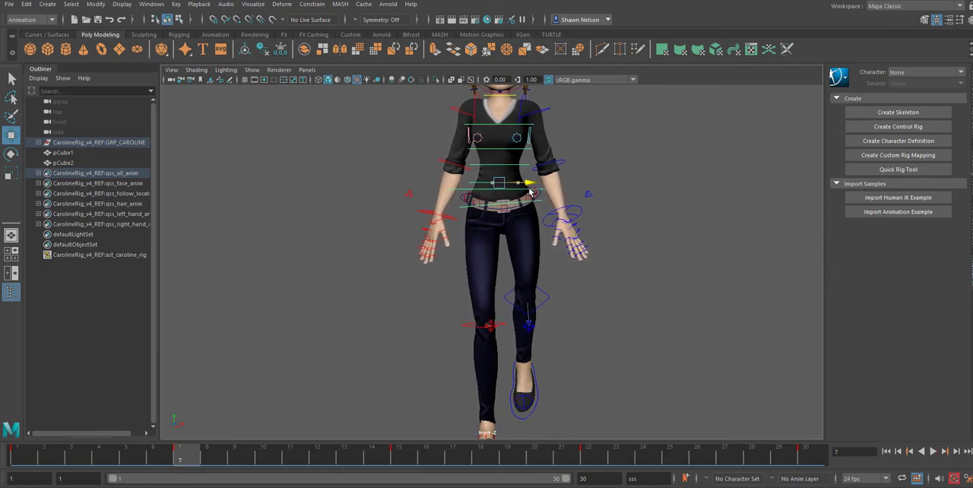
pyautogui.click(587, 461)
pyautogui.moveTo(553, 187); pyautogui.dragTo(542, 187)
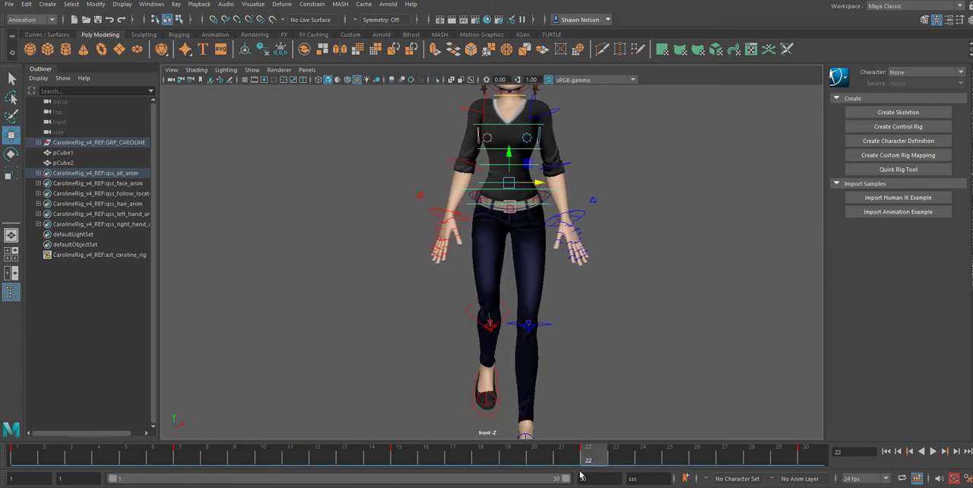
# Step: Copy the main body control's key at frame 1 and paste it at frame 30 to match the cycle's ends
pyautogui.hotkey('alt', 'v')
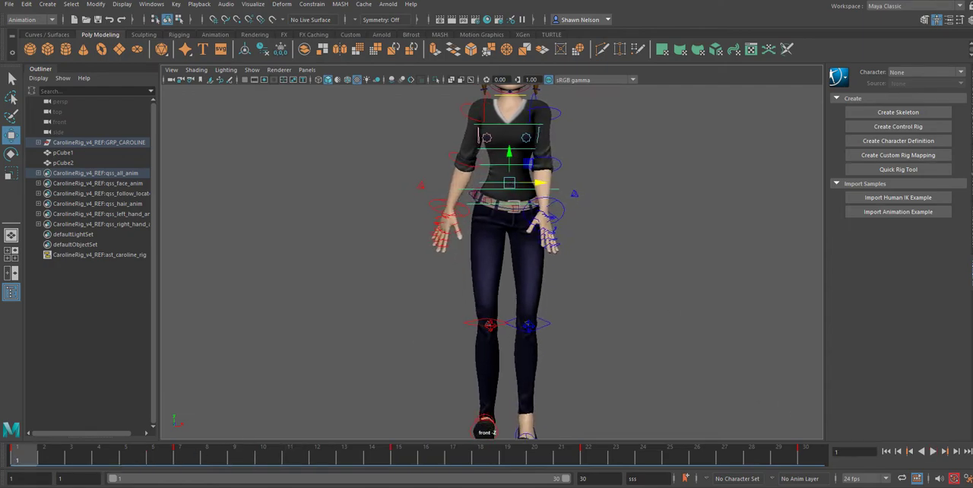
pyautogui.rightClick(27, 457)
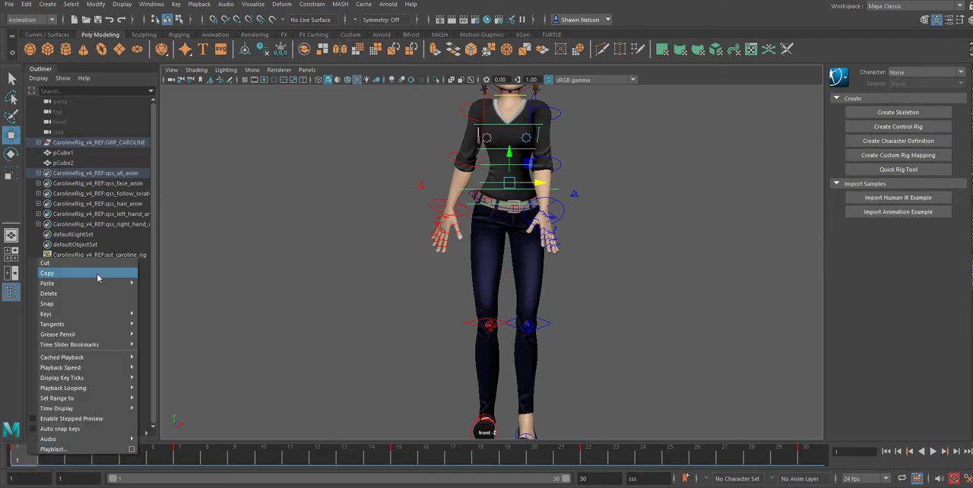
pyautogui.click(97, 277)
pyautogui.click(808, 453)
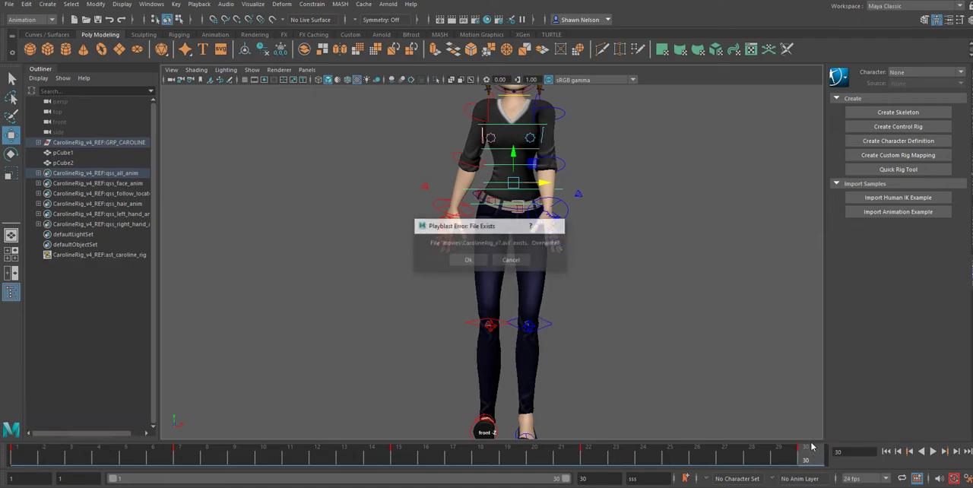
pyautogui.click(514, 262)
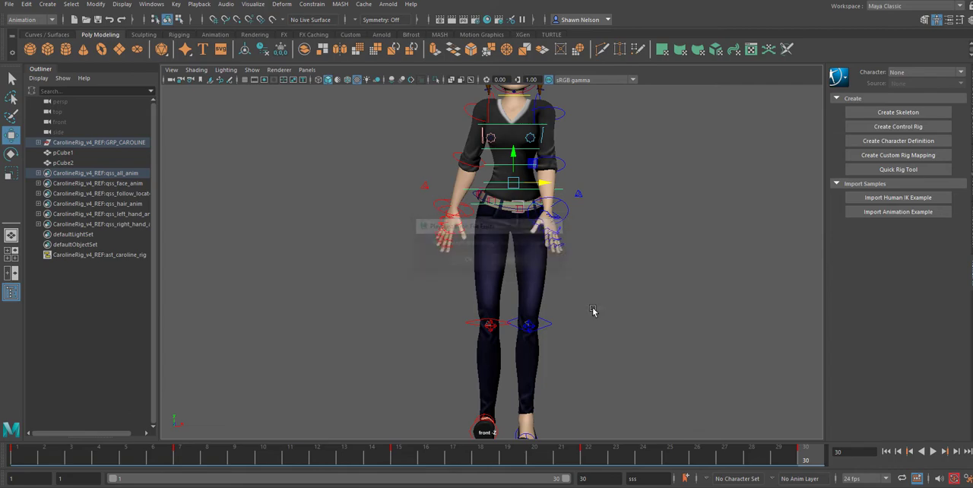
pyautogui.rightClick(819, 453)
pyautogui.moveTo(837, 284)
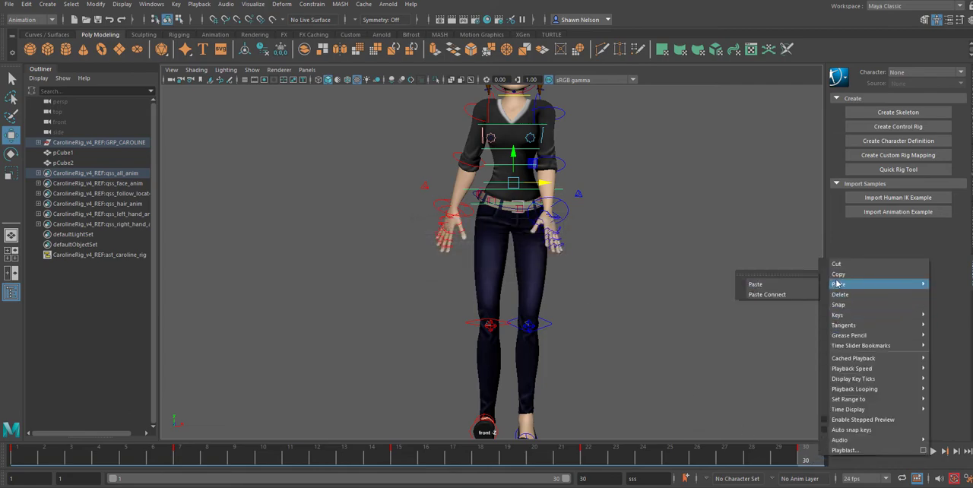
pyautogui.click(783, 284)
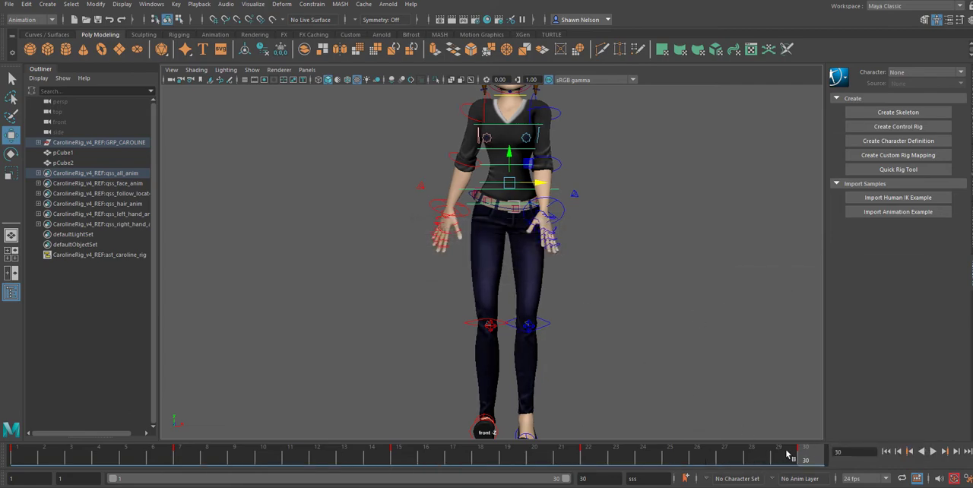
# Step: Play back the walk in the front view and in the side view to examine the body's sway and its up-and-down motion
pyautogui.hotkey('alt', 'v')
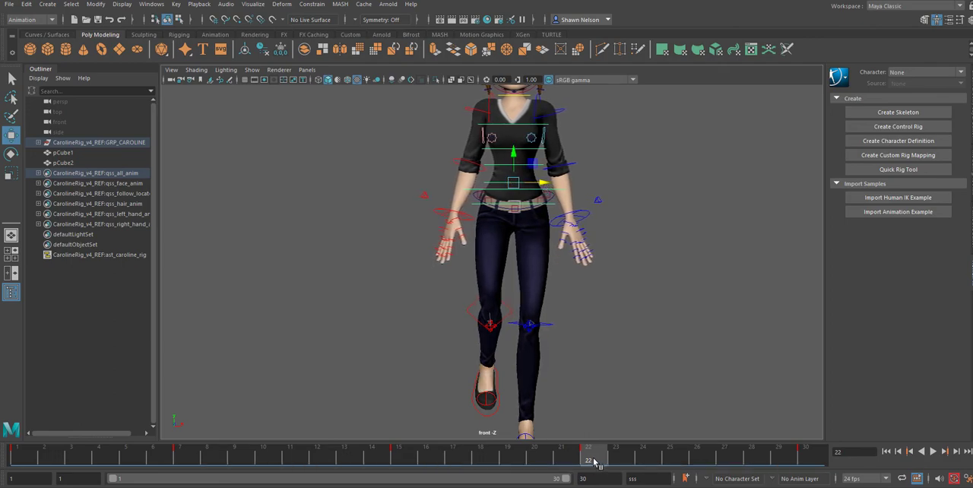
pyautogui.hotkey('alt', 'v')
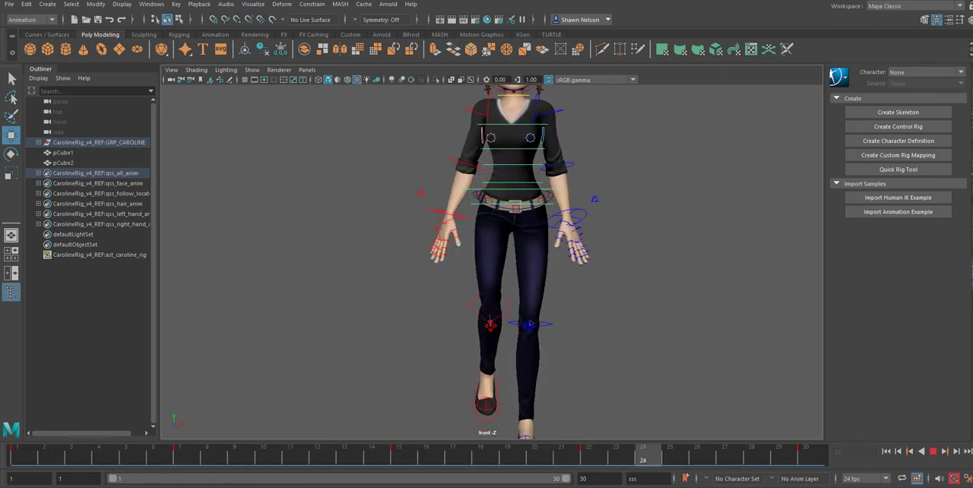
pyautogui.click(932, 452)
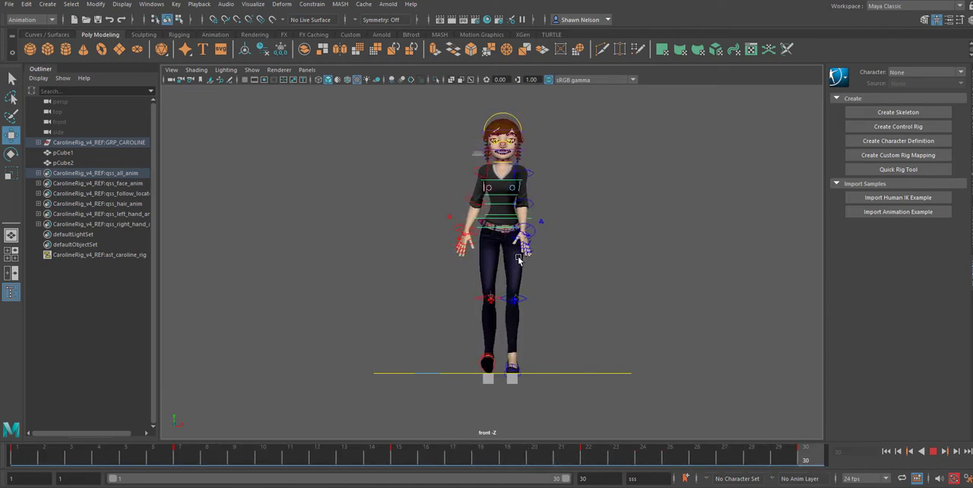
pyautogui.press('space')
pyautogui.moveTo(574, 301); pyautogui.dragTo(606, 295)
pyautogui.hotkey('alt', 'v')
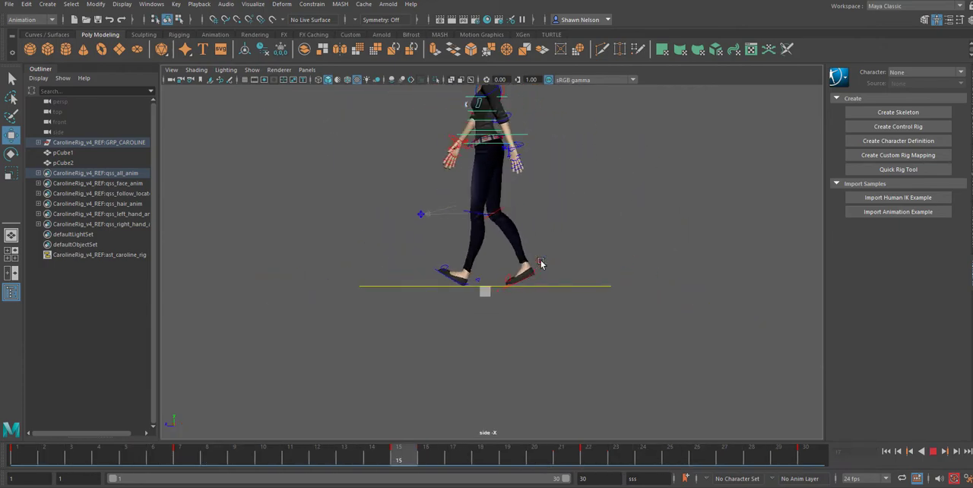
pyautogui.scroll(-3, 599, 245)
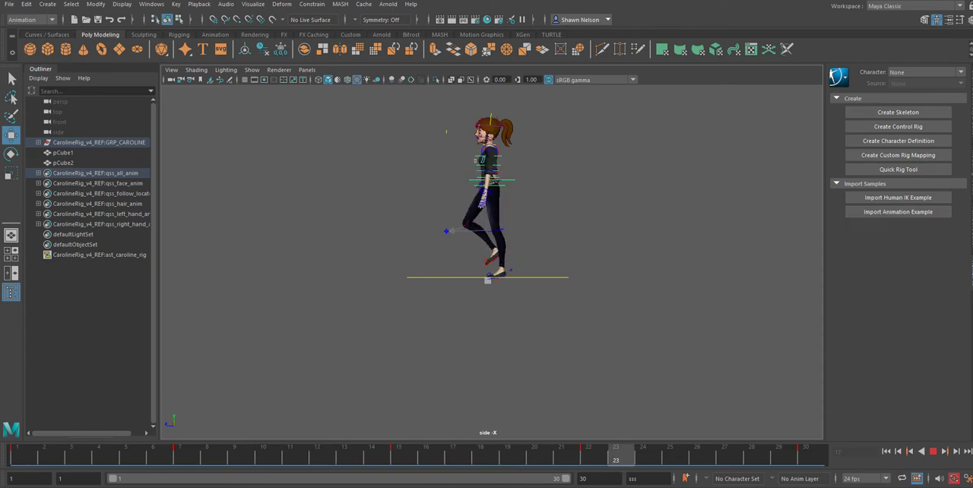
pyautogui.click(936, 452)
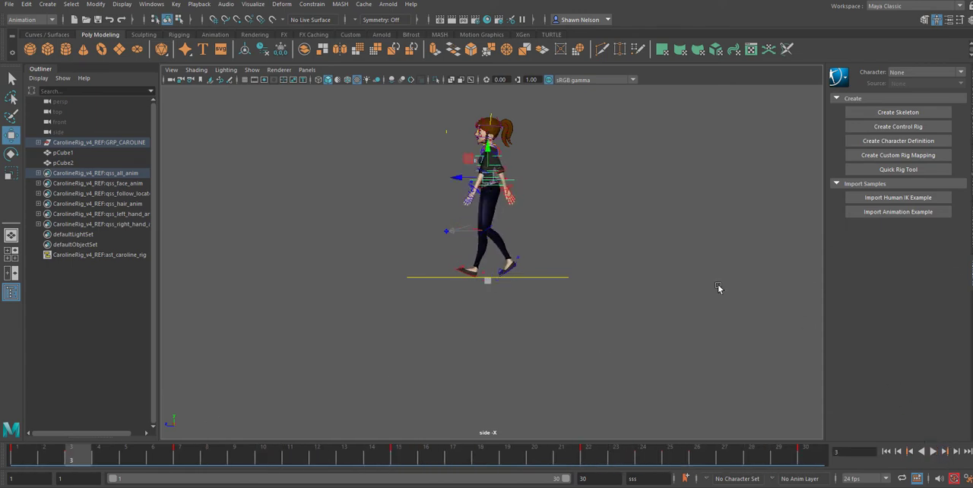
# Step: Compare the passing poses at frames 7 and 22 in the side view, and lower the main body control slightly at frame 1
pyautogui.click(178, 462)
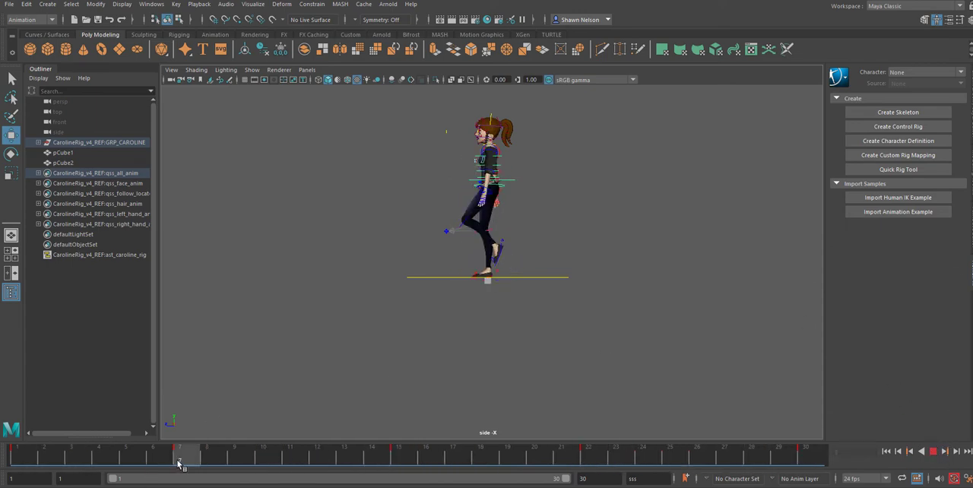
pyautogui.moveTo(200, 459); pyautogui.dragTo(589, 456)
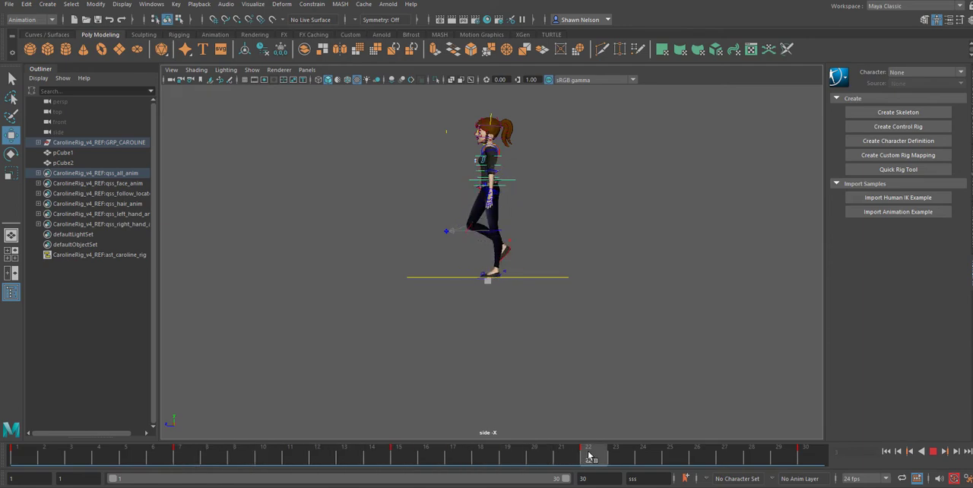
pyautogui.moveTo(560, 455); pyautogui.dragTo(16, 456)
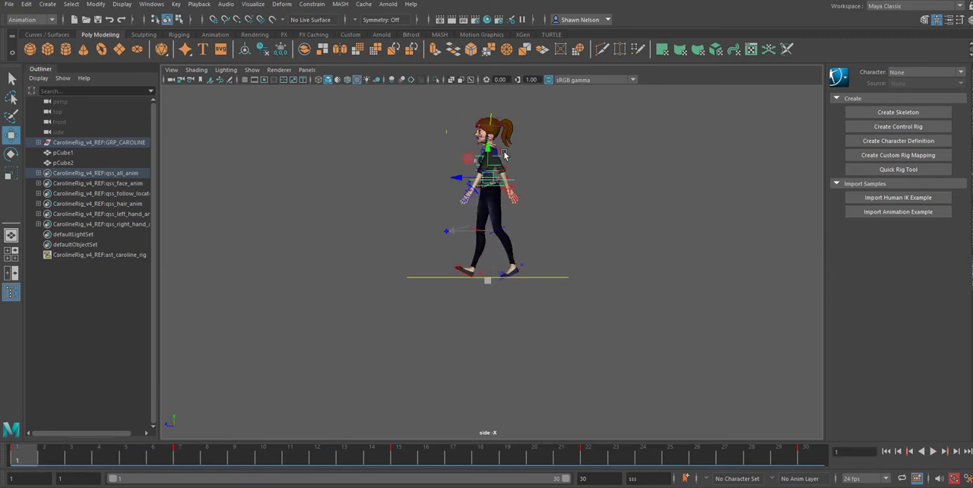
pyautogui.scroll(3, 504, 154)
pyautogui.keyDown('alt'); pyautogui.moveTo(524, 195); pyautogui.dragTo(512, 261, button='middle'); pyautogui.keyUp('alt')
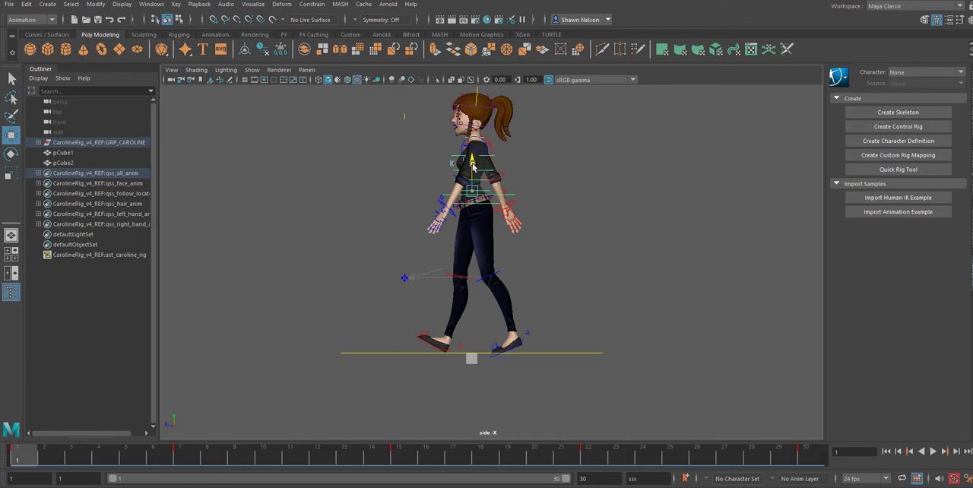
pyautogui.moveTo(472, 166); pyautogui.dragTo(474, 171)
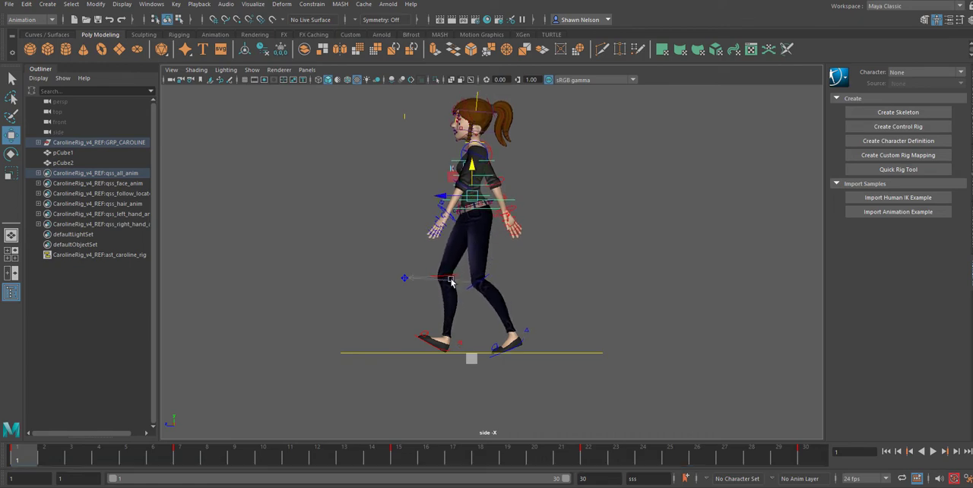
# Step: Duplicate the lowered body key from frame 1 onto frame 30
pyautogui.rightClick(30, 459)
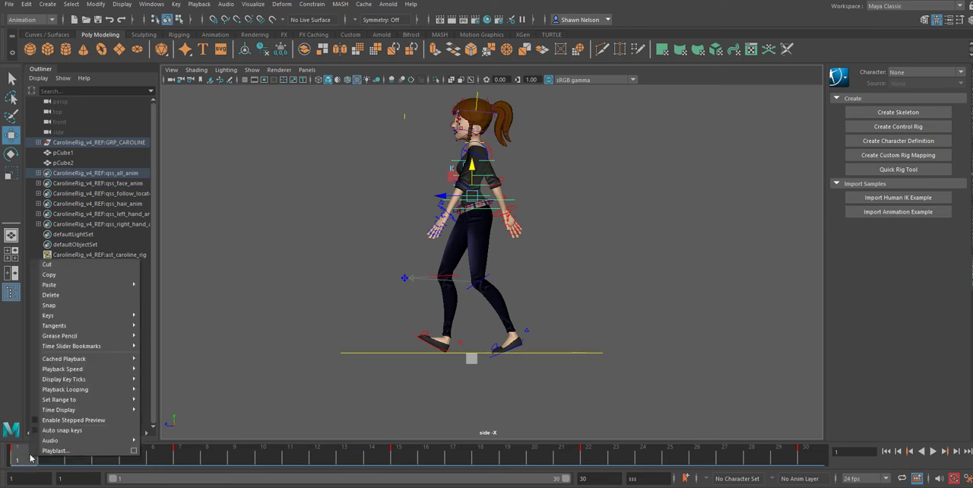
pyautogui.click(59, 277)
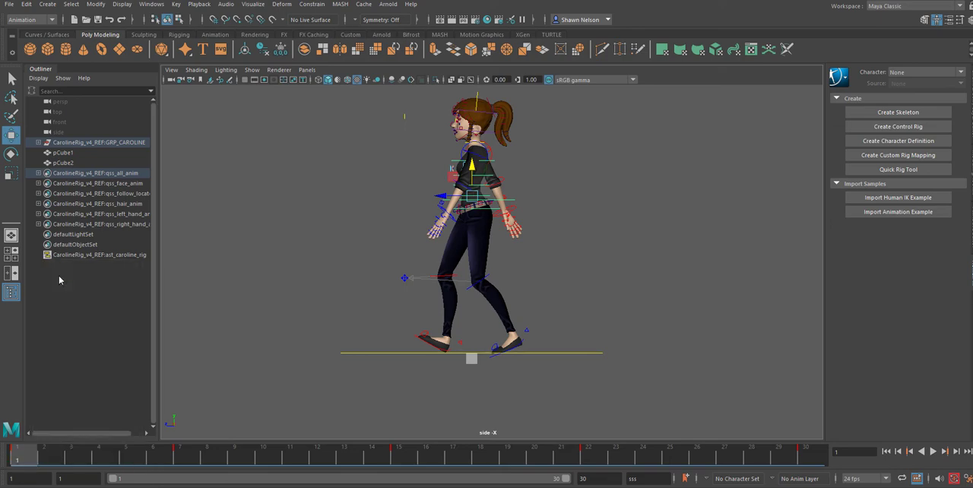
pyautogui.click(804, 456)
pyautogui.rightClick(812, 456)
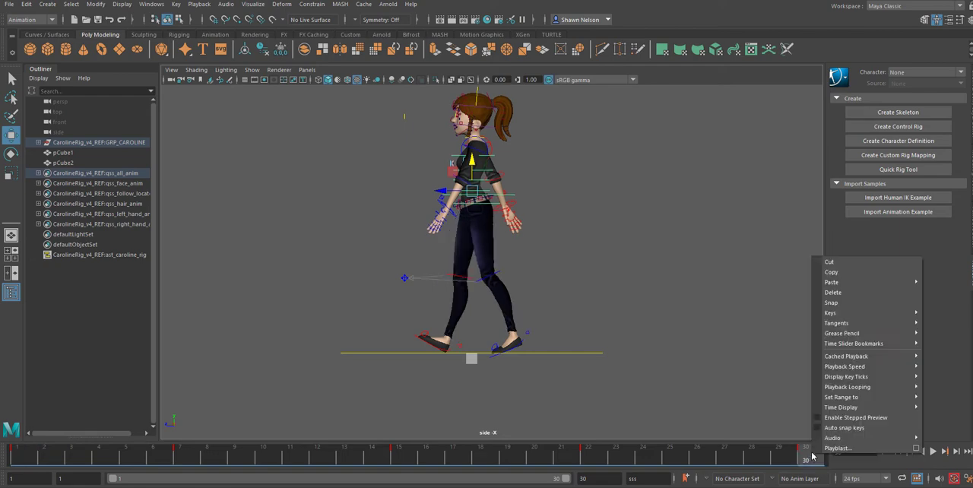
pyautogui.moveTo(821, 284)
pyautogui.click(791, 284)
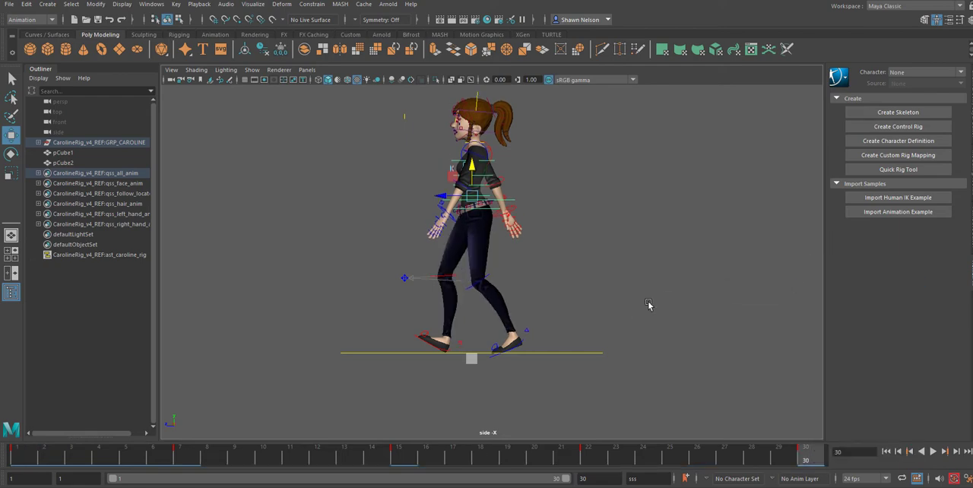
# Step: Lower the main body control slightly at the frame 15 contact pose, and save the scene
pyautogui.click(406, 457)
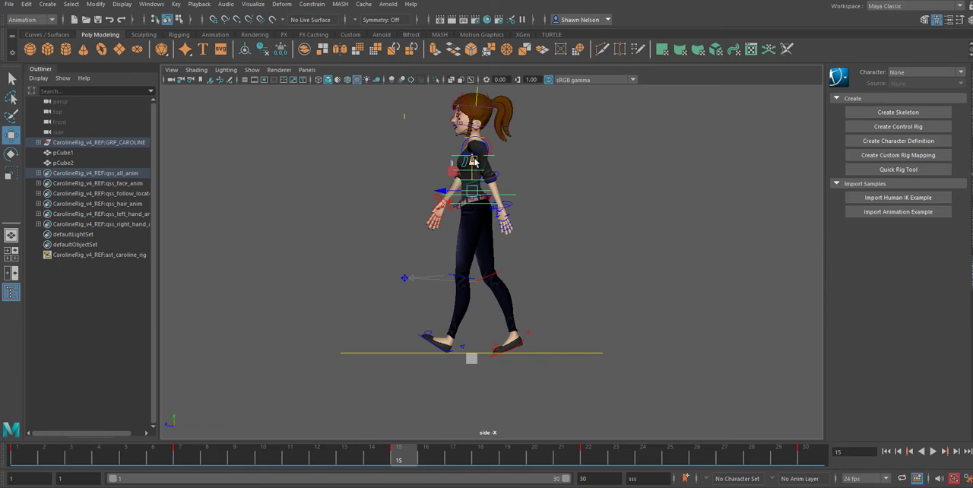
pyautogui.moveTo(472, 161); pyautogui.dragTo(473, 165)
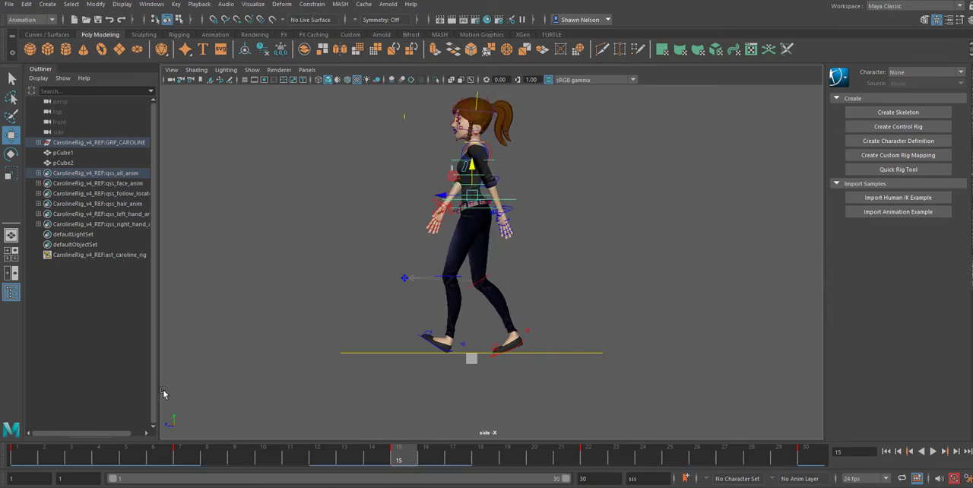
pyautogui.hotkey('alt', 'v')
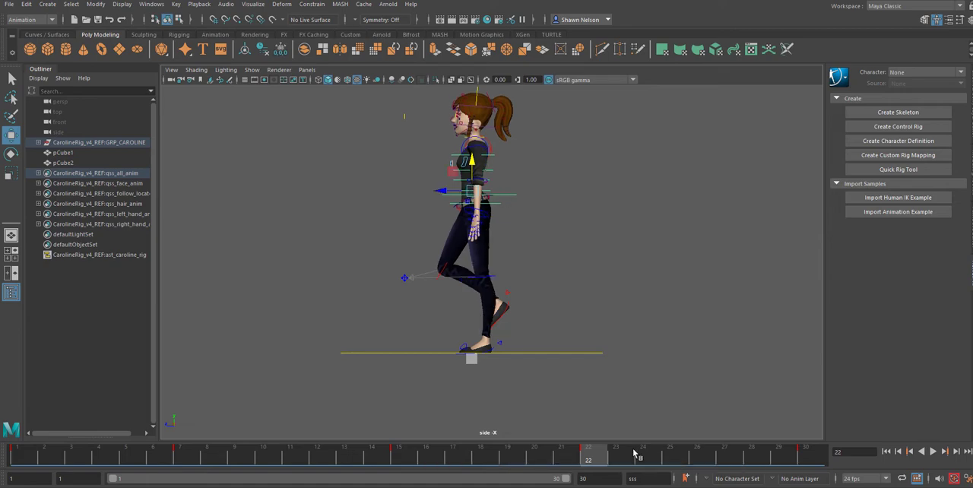
pyautogui.moveTo(549, 455); pyautogui.dragTo(806, 460)
pyautogui.hotkey('ctrl', 's')
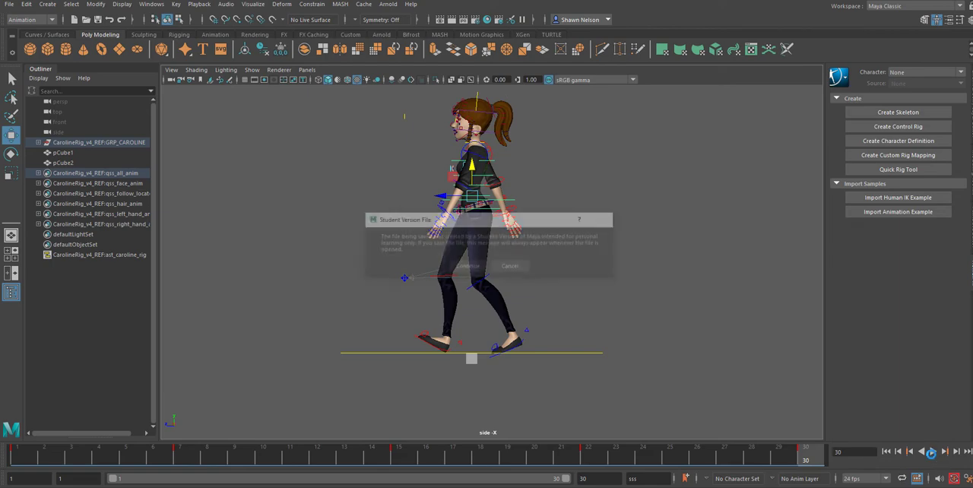
pyautogui.click(466, 266)
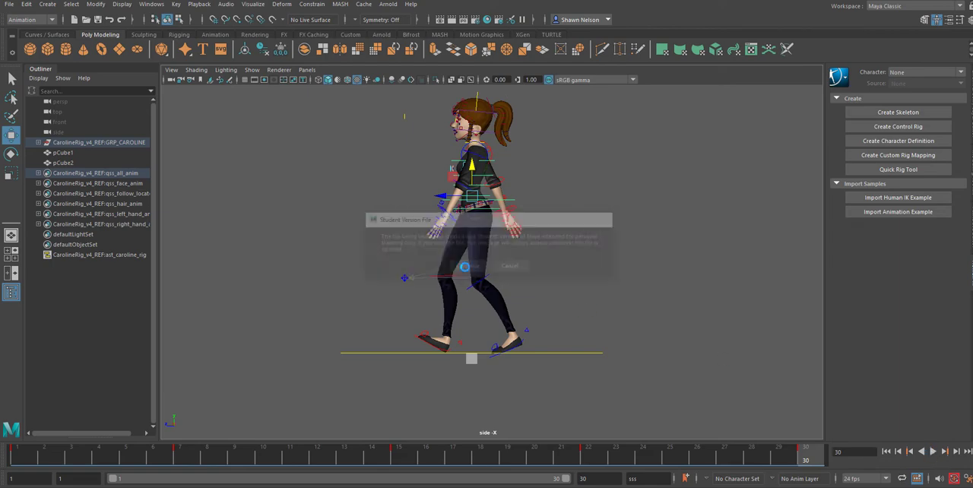
# Step: Play back and scrub the walk in the side and front views to examine the body's bounce and side-to-side sway
pyautogui.click(933, 452)
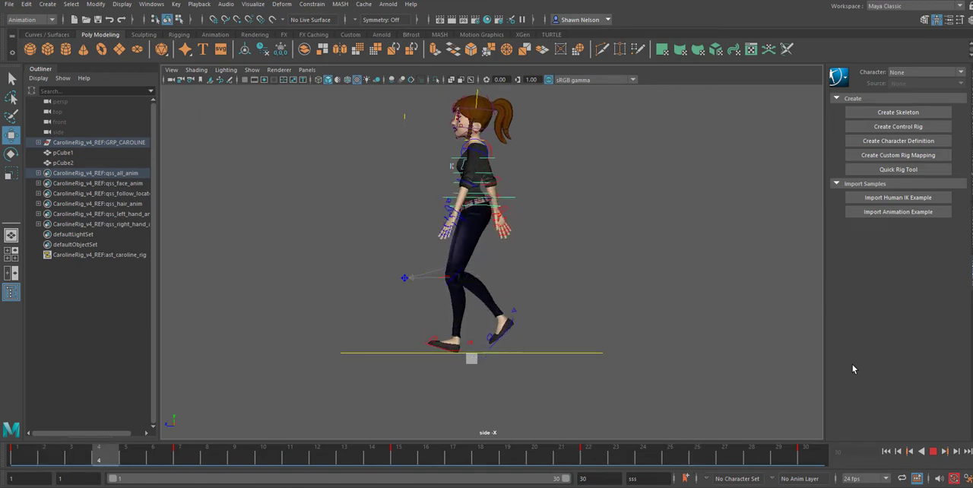
pyautogui.press('space')
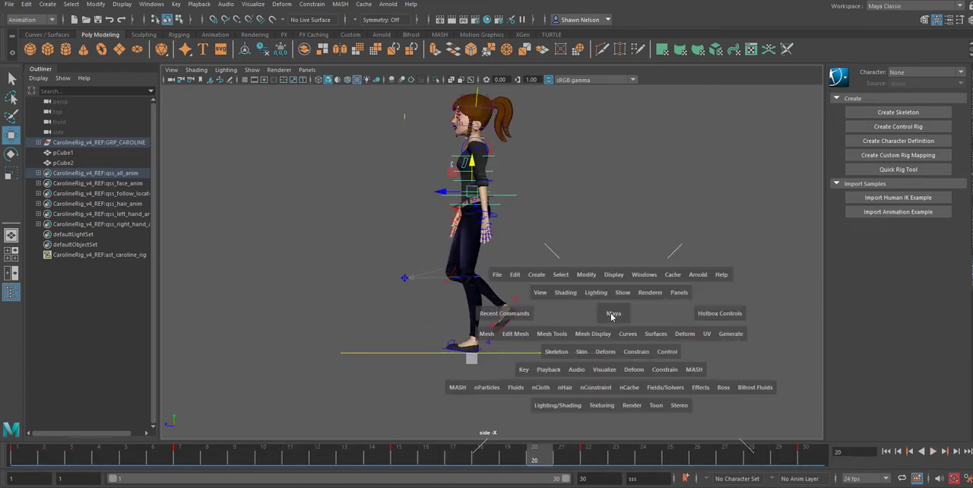
pyautogui.moveTo(612, 313); pyautogui.dragTo(615, 344)
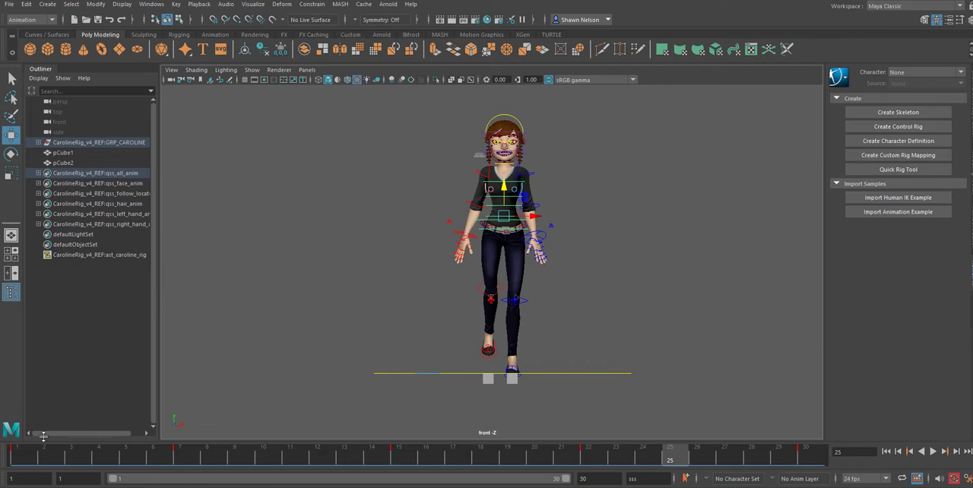
pyautogui.click(22, 459)
pyautogui.hotkey('alt', 'v')
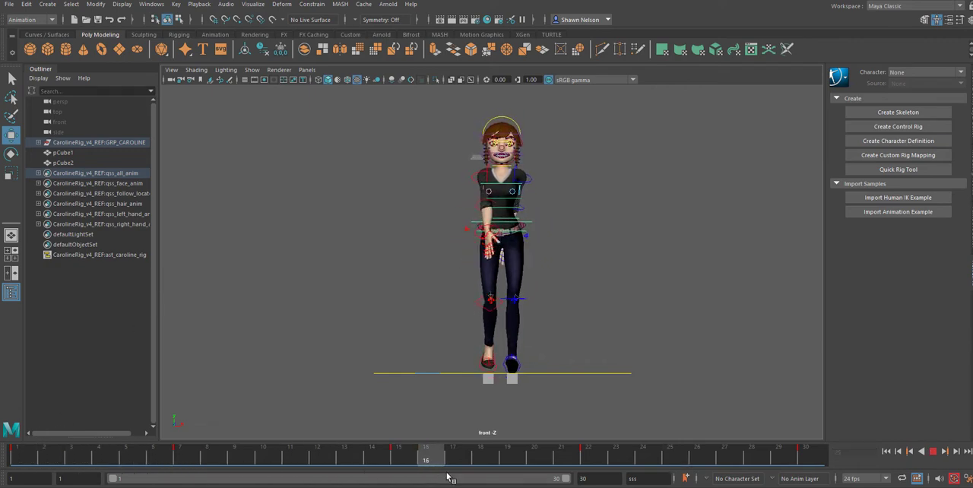
pyautogui.moveTo(447, 474); pyautogui.dragTo(49, 481)
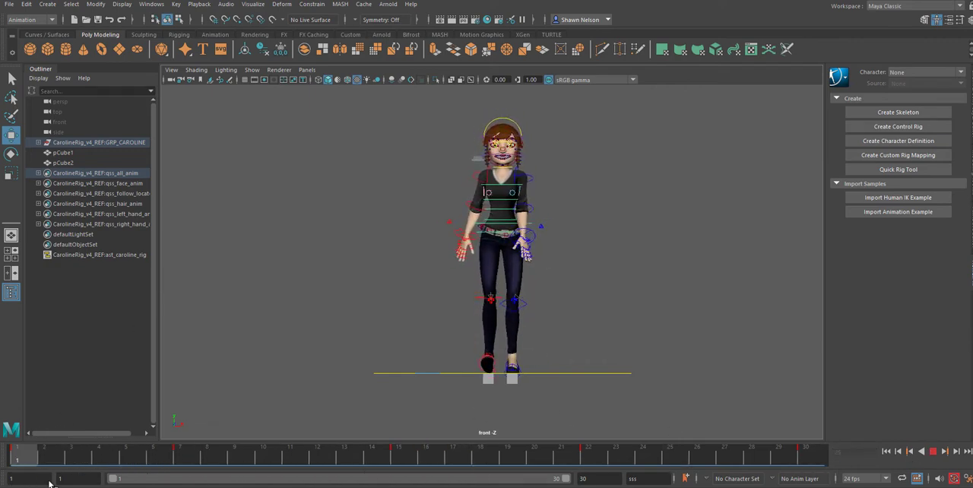
pyautogui.hotkey('alt', 'v')
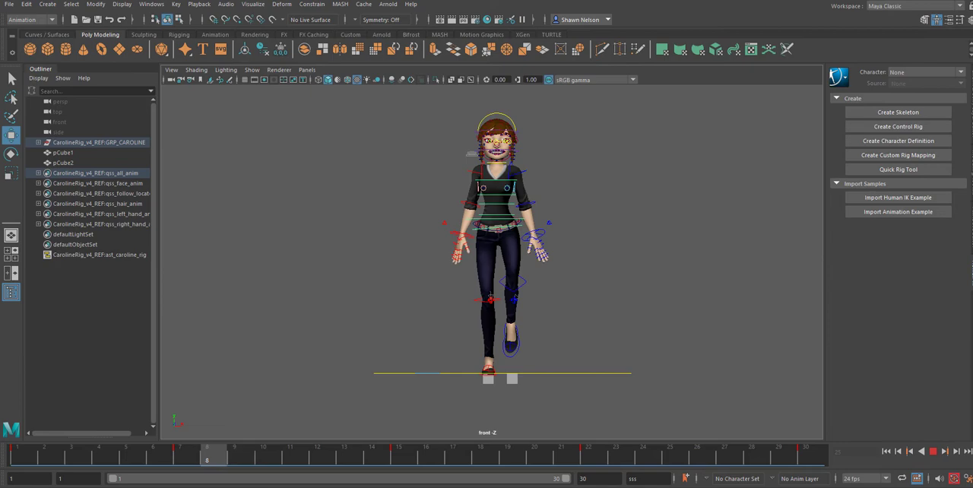
# Step: Shift the main body control slightly toward the planted right foot at frame 7 and check the sway in playback
pyautogui.hotkey('alt', 'v')
pyautogui.moveTo(524, 215); pyautogui.dragTo(522, 215)
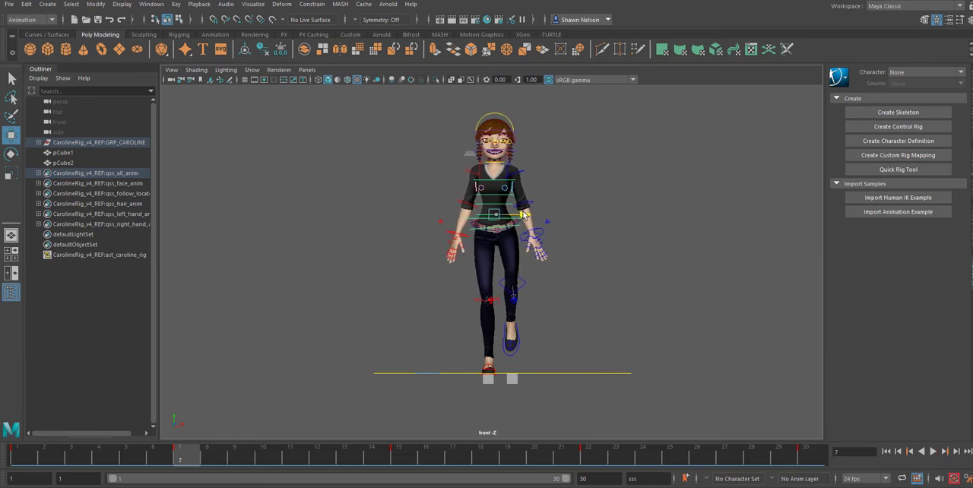
pyautogui.click(27, 455)
pyautogui.hotkey('alt', 'v')
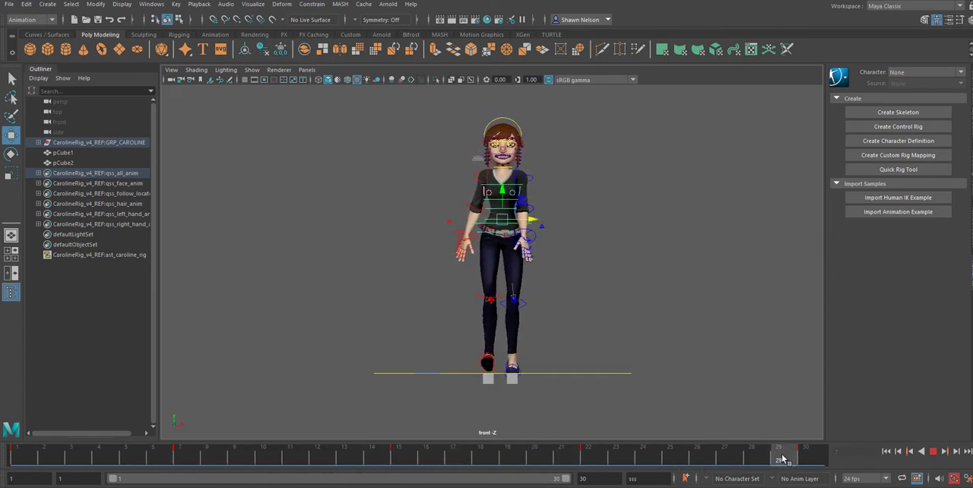
pyautogui.hotkey('alt', 'v')
# Step: Switch to the browser to consult the Walk Cycles assignment page and its key pose reference chart
pyautogui.click(386, 487)
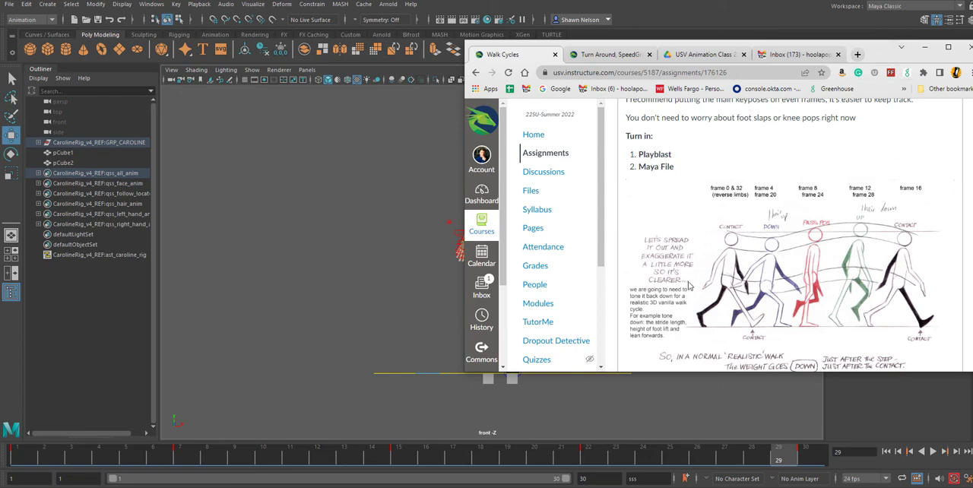
# Step: Switch back to Maya and, in the side view at frame 4, rotate the leading right foot flat onto the ground
pyautogui.click(926, 49)
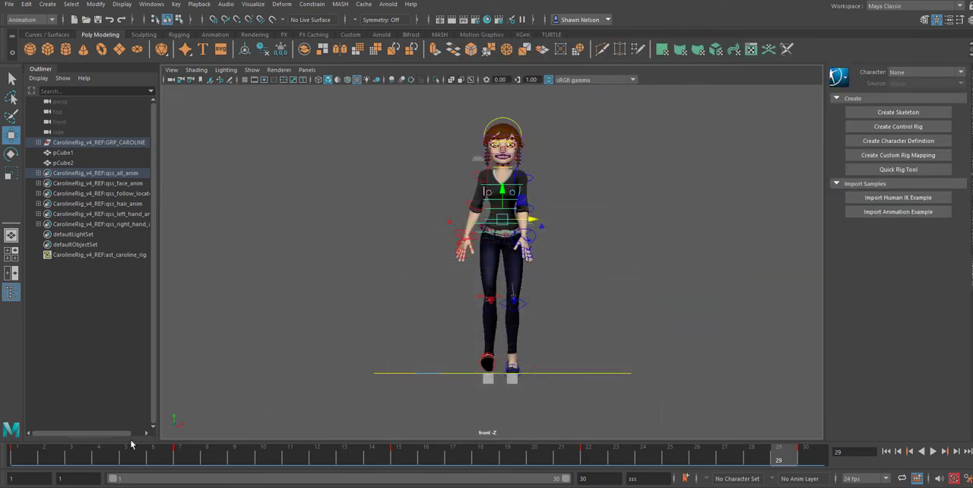
pyautogui.moveTo(34, 460); pyautogui.dragTo(98, 460)
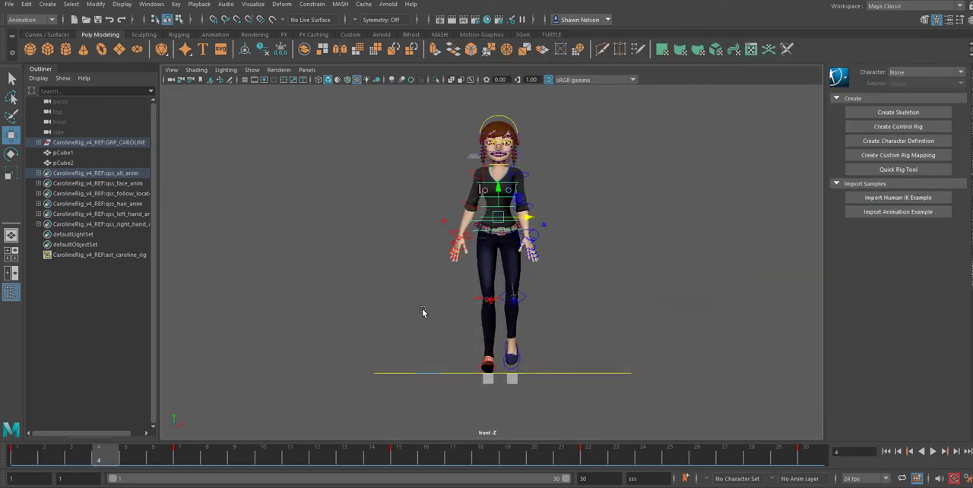
pyautogui.press('space')
pyautogui.moveTo(480, 272); pyautogui.dragTo(521, 282)
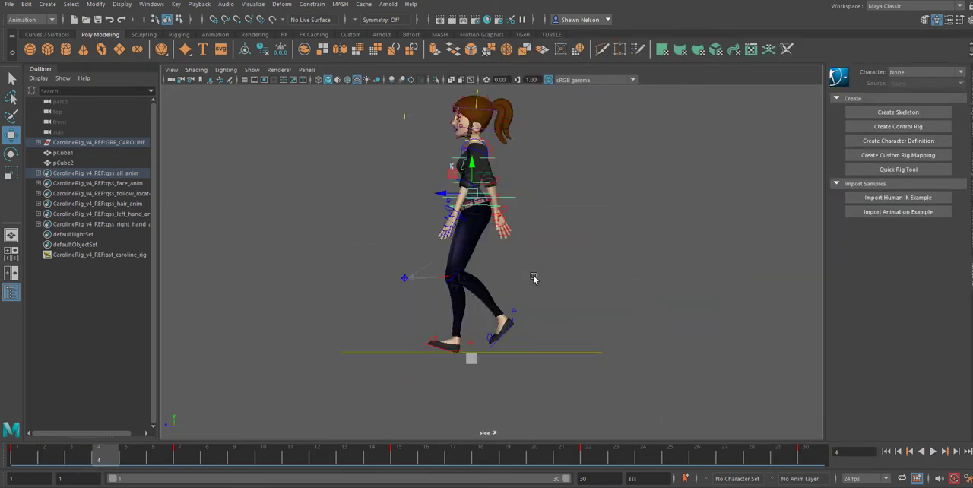
pyautogui.press('space')
pyautogui.click(429, 376)
pyautogui.click(444, 355)
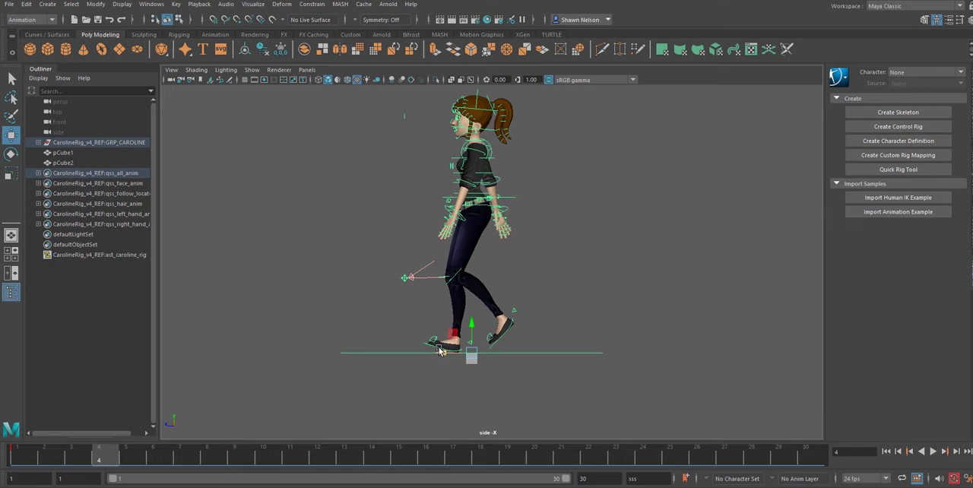
pyautogui.click(456, 387)
pyautogui.scroll(3, 455, 388)
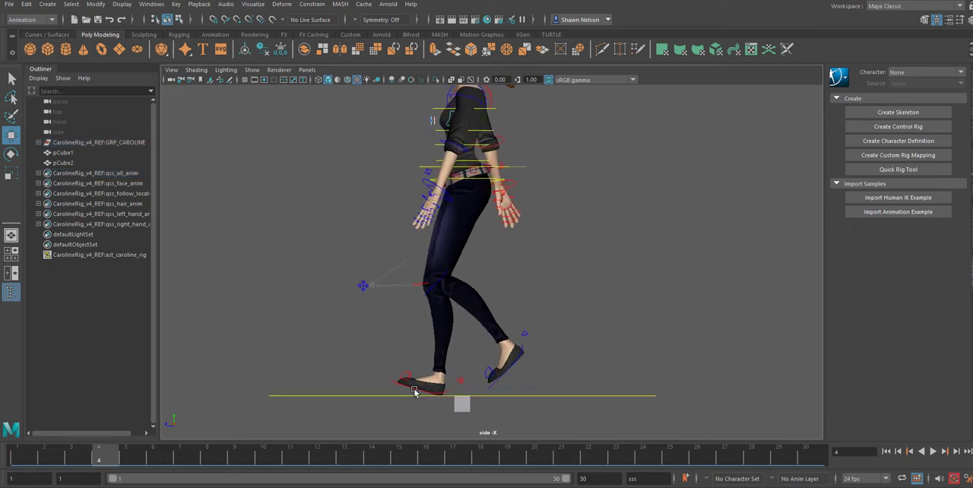
pyautogui.click(414, 392)
pyautogui.press('e')
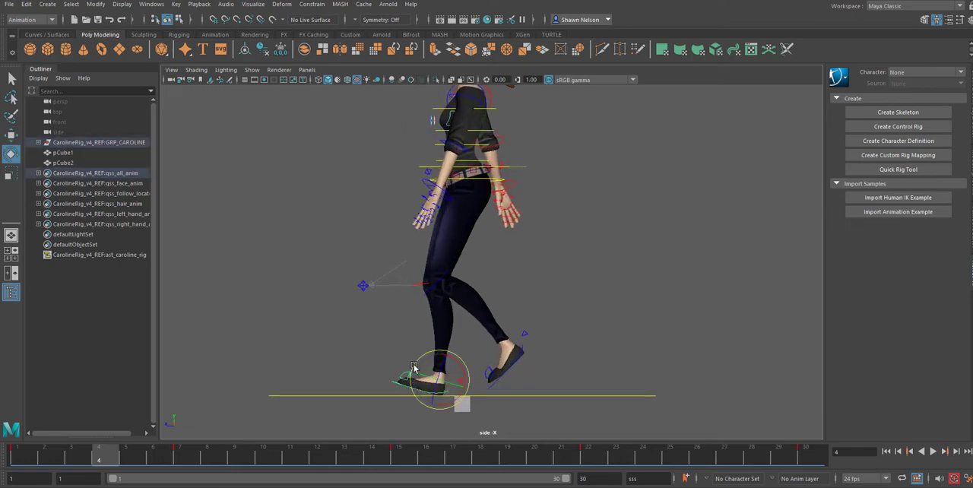
pyautogui.moveTo(422, 367); pyautogui.dragTo(426, 385)
# Step: Lower the main body control at frame 4 so the leading knee bends into the down pose
pyautogui.click(478, 182)
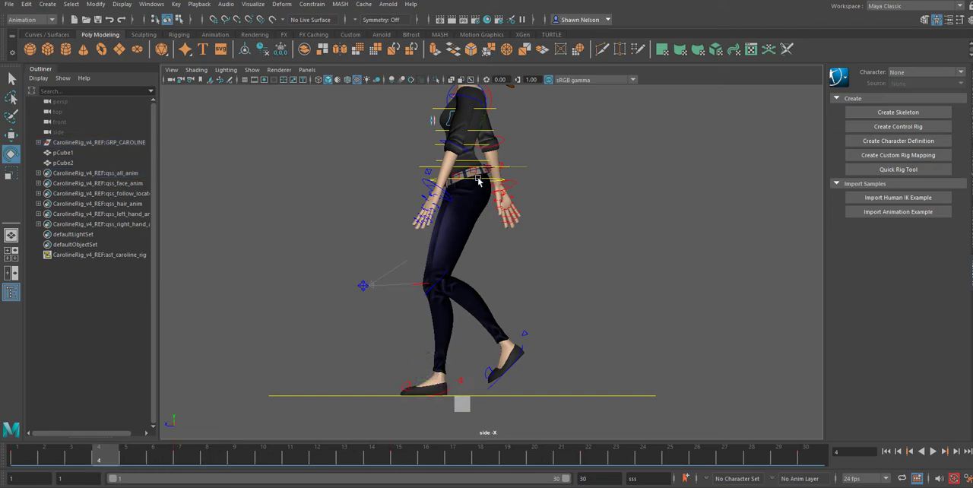
pyautogui.press('w')
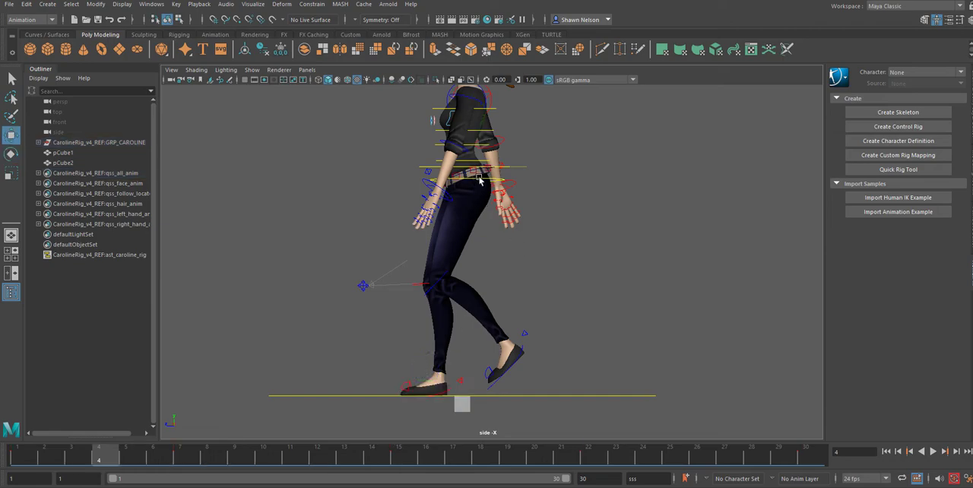
pyautogui.click(478, 180)
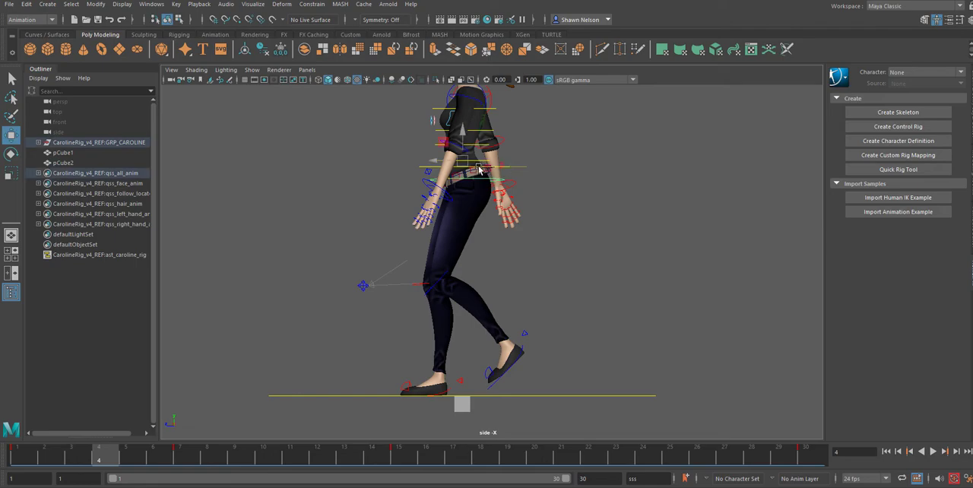
pyautogui.click(478, 169)
pyautogui.moveTo(462, 137); pyautogui.dragTo(459, 182)
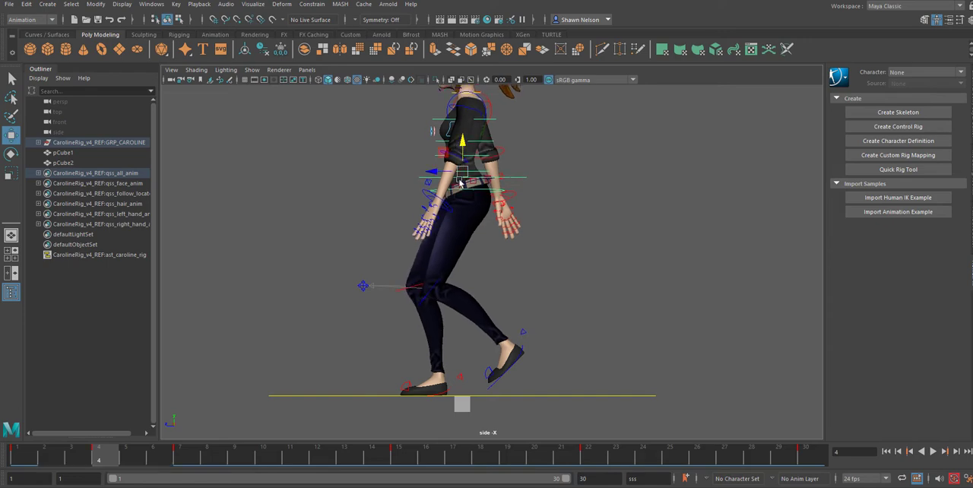
# Step: Play back and scrub the walk in the side view to examine the down pose and the body's bounce
pyautogui.click(20, 454)
pyautogui.moveTo(25, 454); pyautogui.dragTo(170, 477)
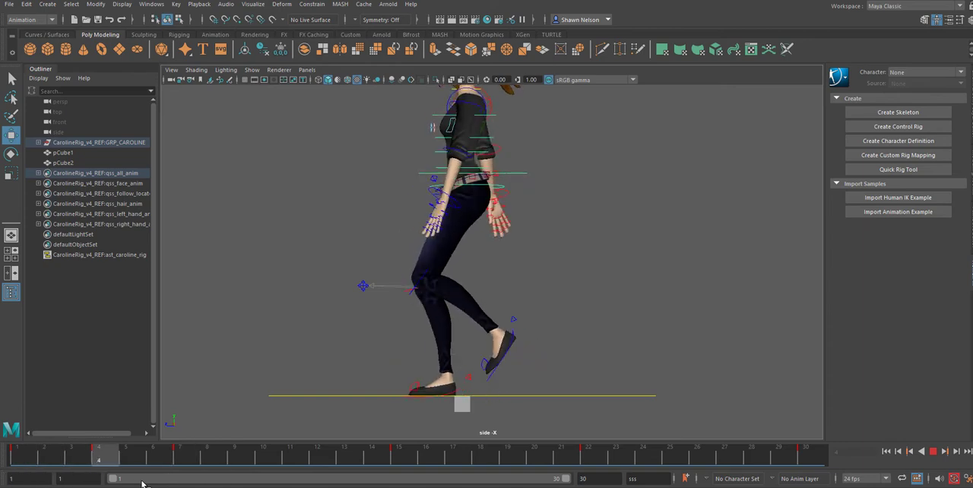
pyautogui.moveTo(228, 483); pyautogui.dragTo(1, 486)
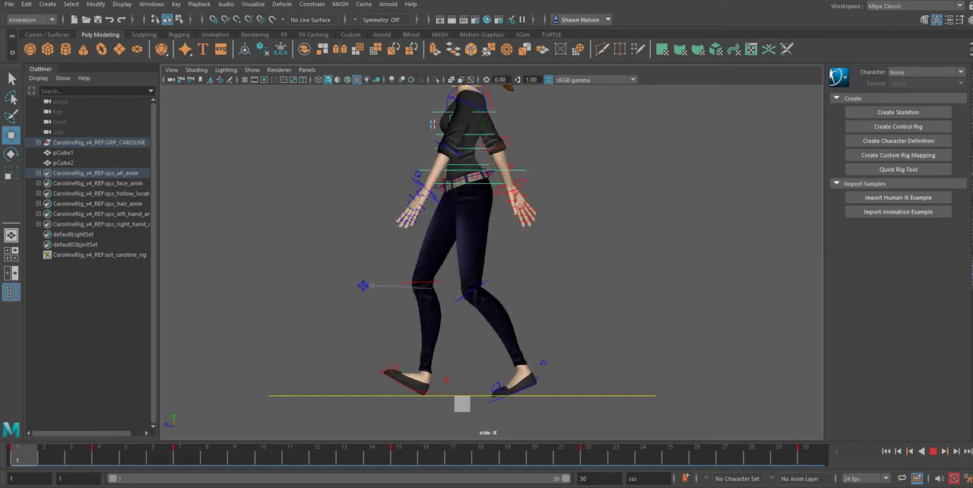
pyautogui.hotkey('alt', 'v')
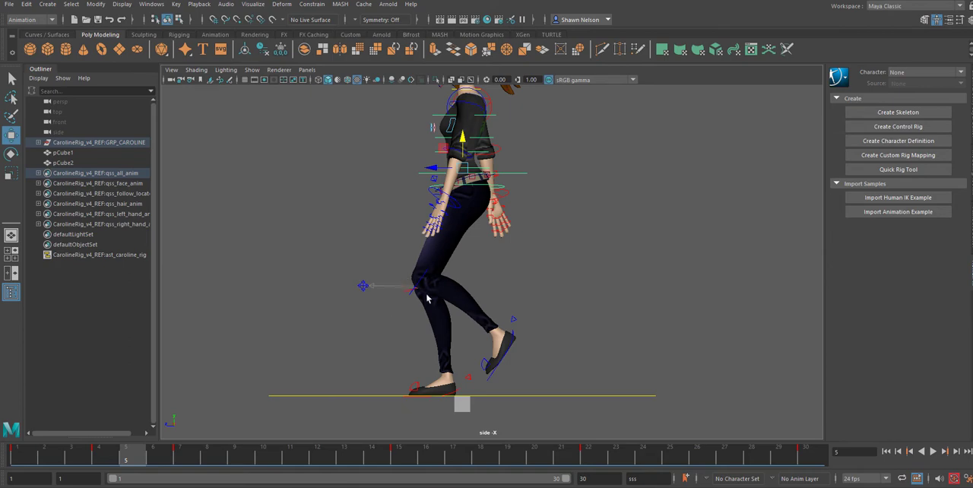
pyautogui.click(29, 459)
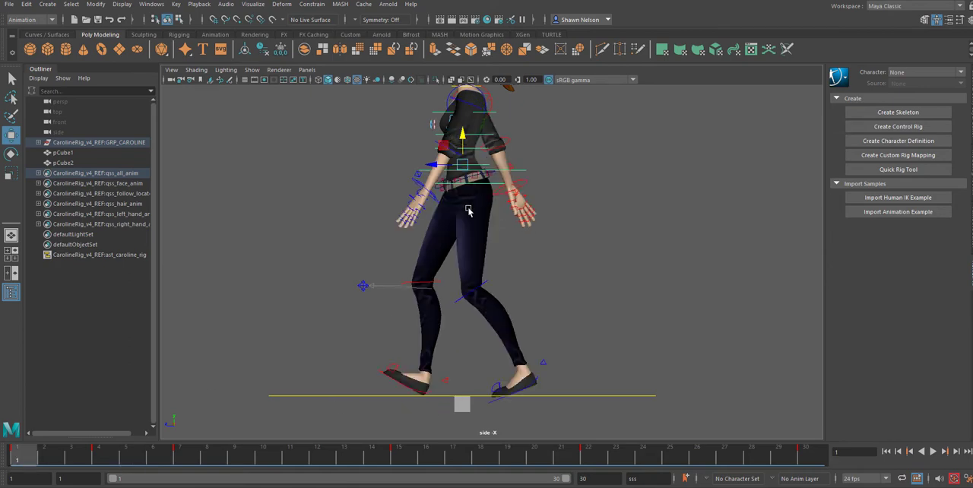
pyautogui.click(106, 460)
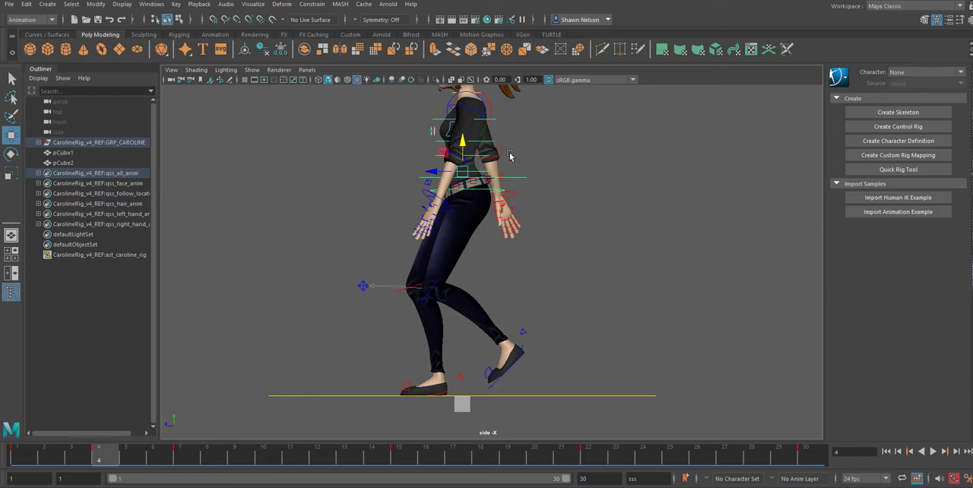
pyautogui.click(32, 459)
pyautogui.hotkey('alt', 'v')
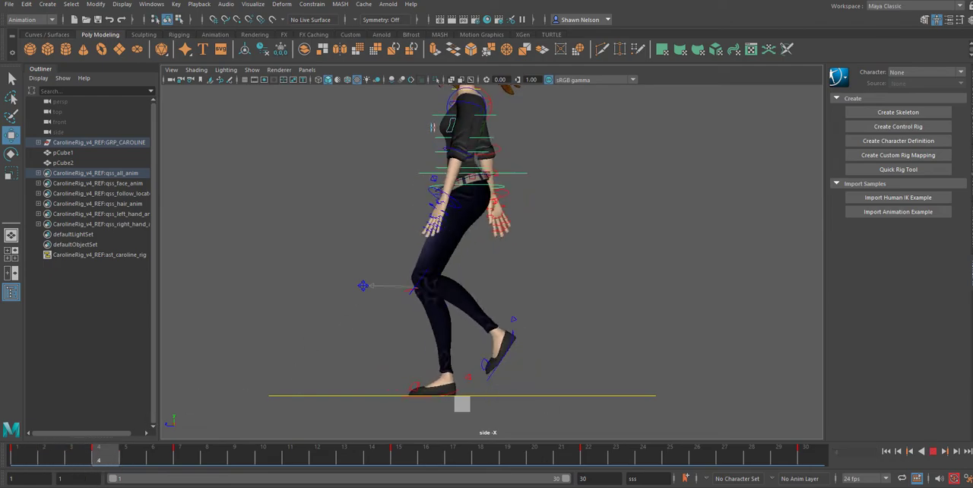
pyautogui.hotkey('alt', 'v')
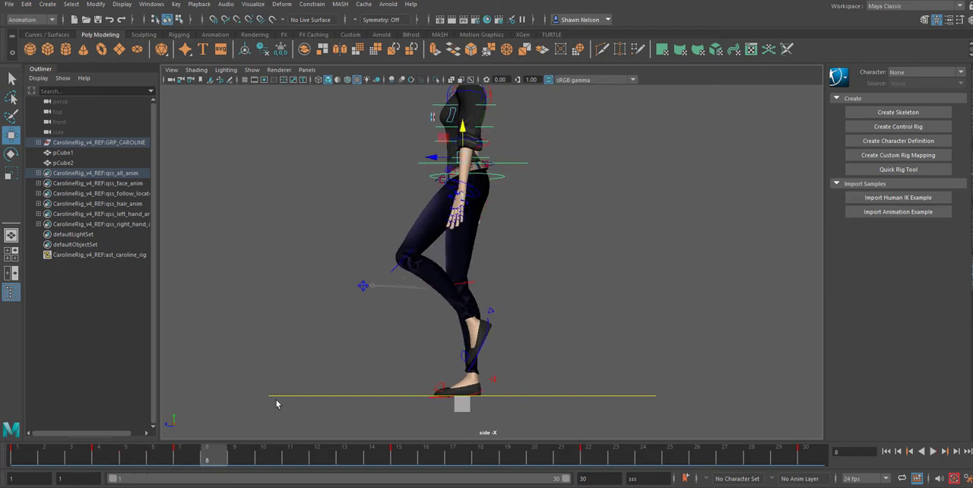
pyautogui.moveTo(209, 455); pyautogui.dragTo(35, 459)
pyautogui.hotkey('alt', 'v')
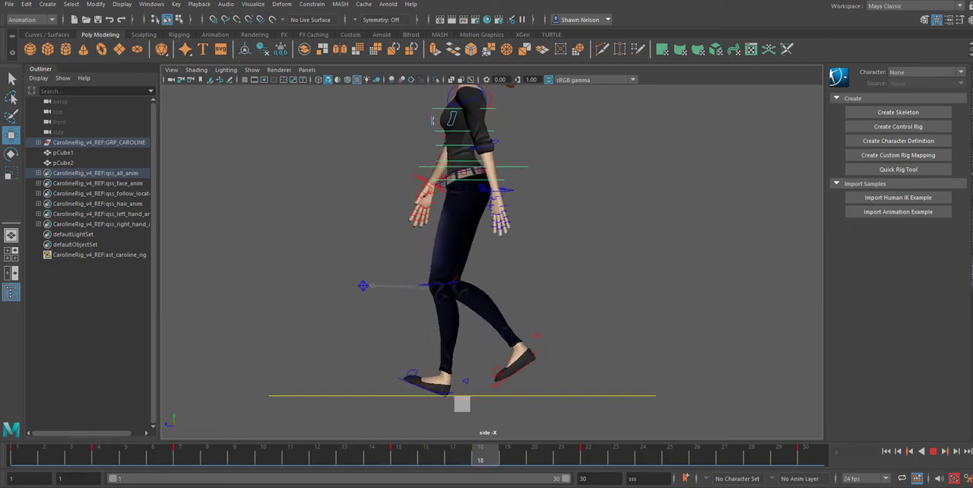
pyautogui.press('Escape')
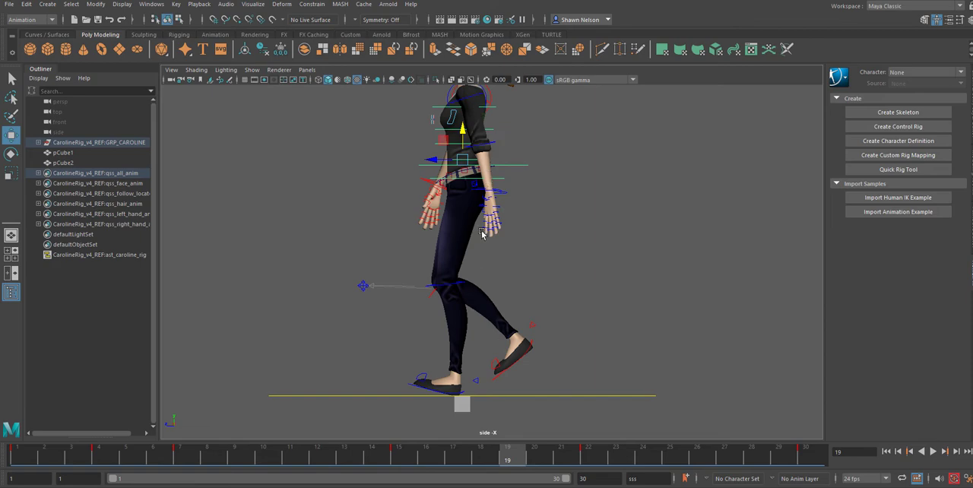
# Step: Rotate the leading left foot flat onto the ground at frame 19 and select the main body control for moving
pyautogui.click(432, 391)
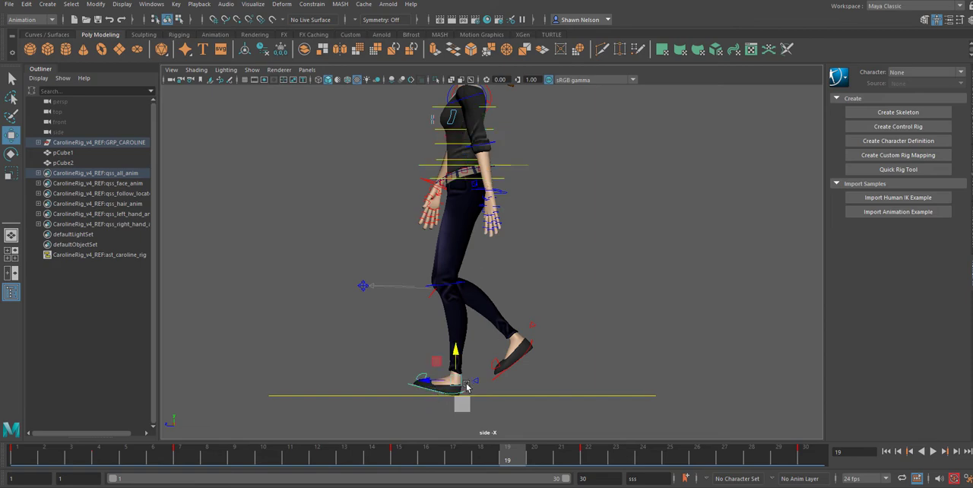
pyautogui.press('e')
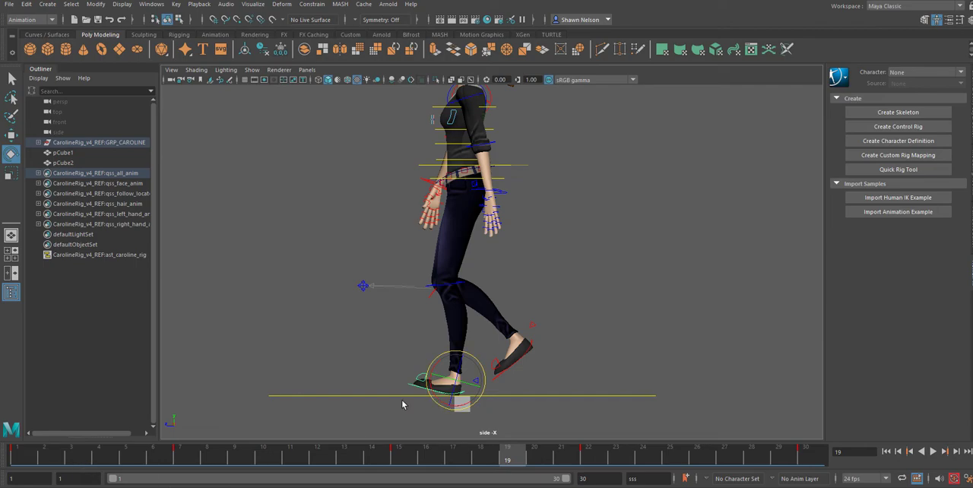
pyautogui.click(501, 372)
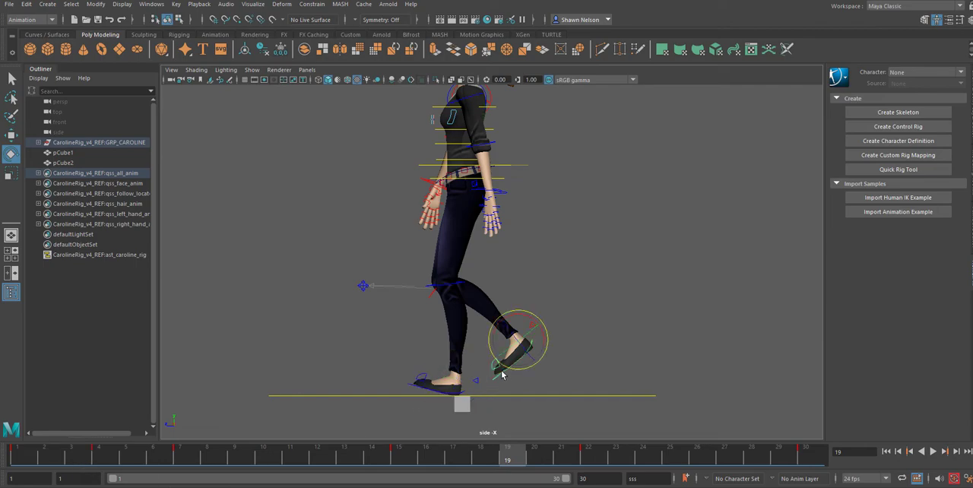
pyautogui.click(432, 392)
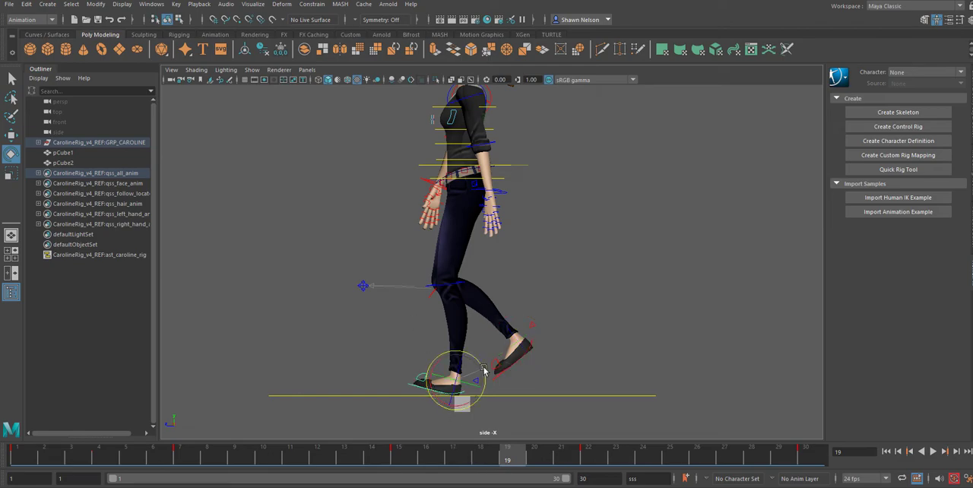
pyautogui.moveTo(484, 370); pyautogui.dragTo(482, 366)
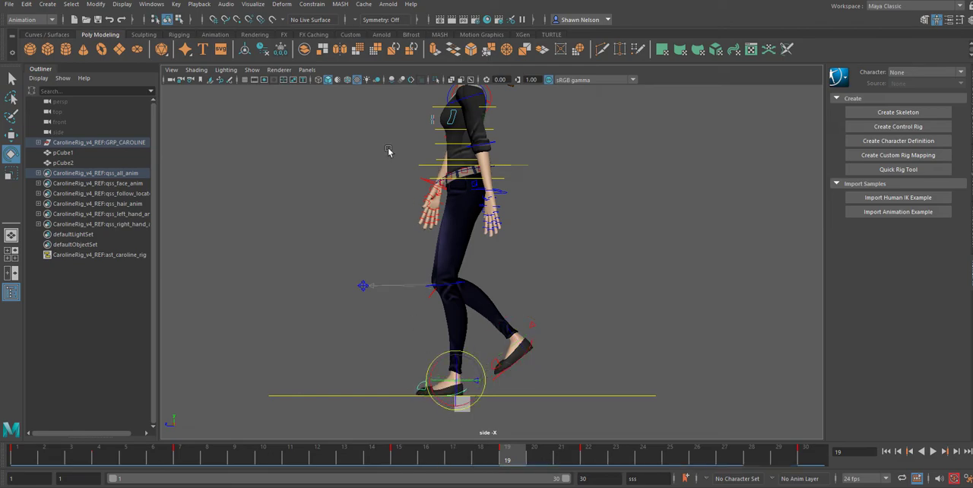
pyautogui.click(498, 165)
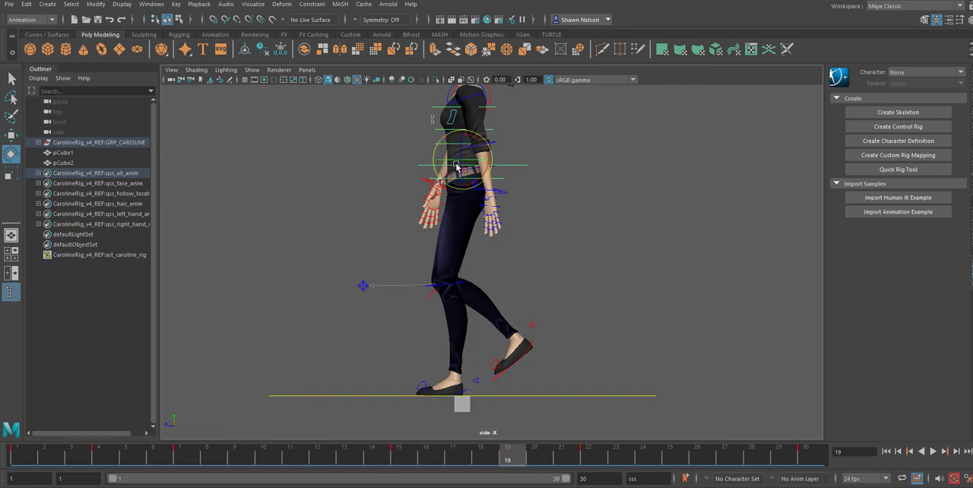
pyautogui.press('w')
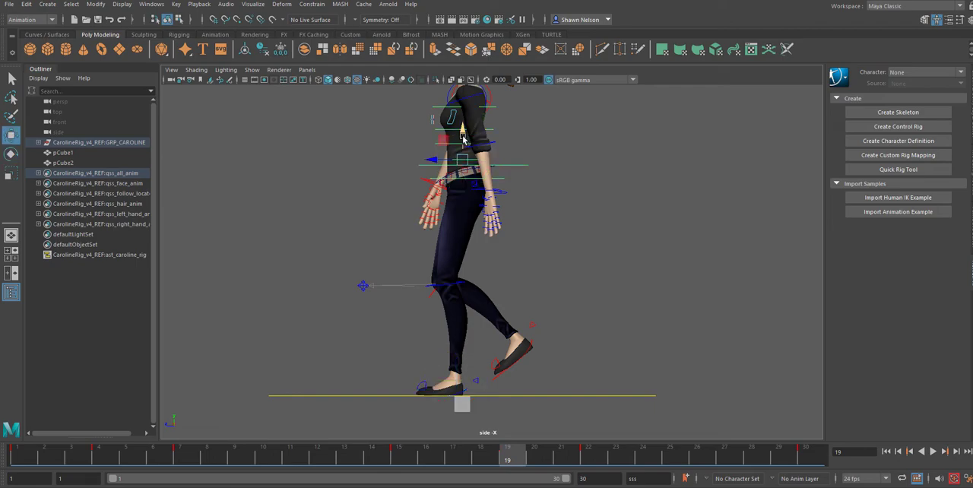
# Step: Compare the left foot at frames 18 and 19, and delete its key at frame 19
pyautogui.click(485, 460)
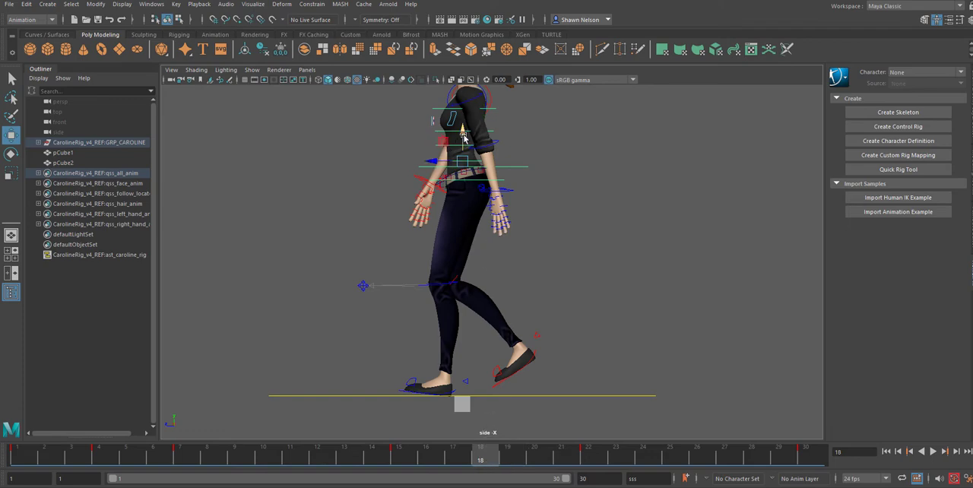
pyautogui.click(423, 393)
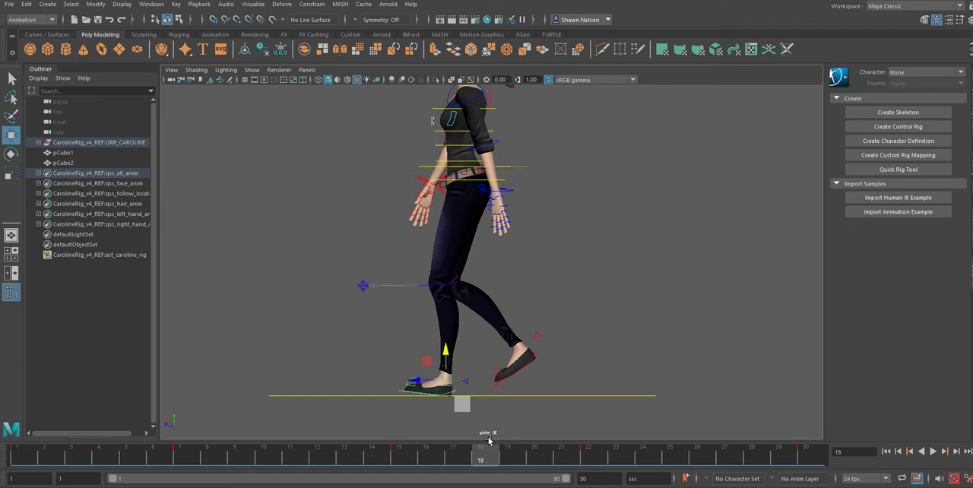
pyautogui.click(505, 459)
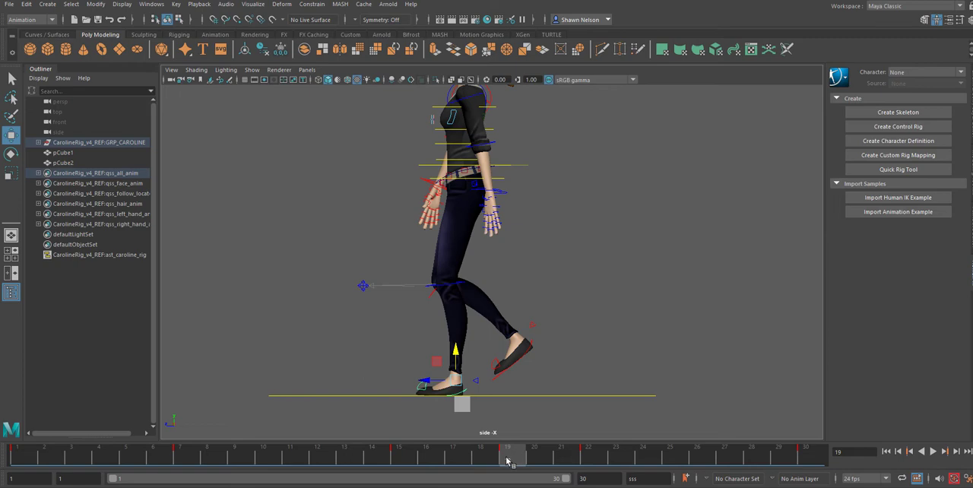
pyautogui.keyDown('shift'); pyautogui.click(508, 459); pyautogui.keyUp('shift')
pyautogui.rightClick(507, 460)
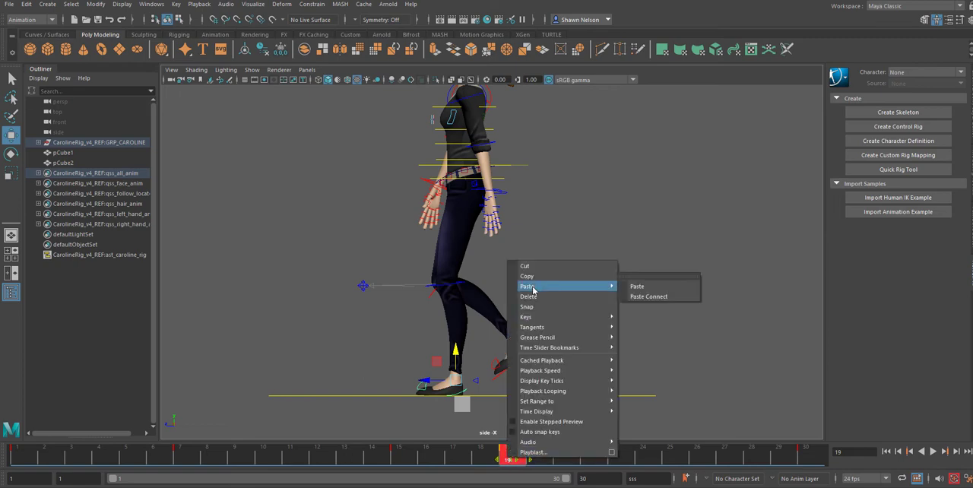
pyautogui.click(532, 296)
# Step: Rotate the leading left foot flat onto the ground at frame 18
pyautogui.click(480, 461)
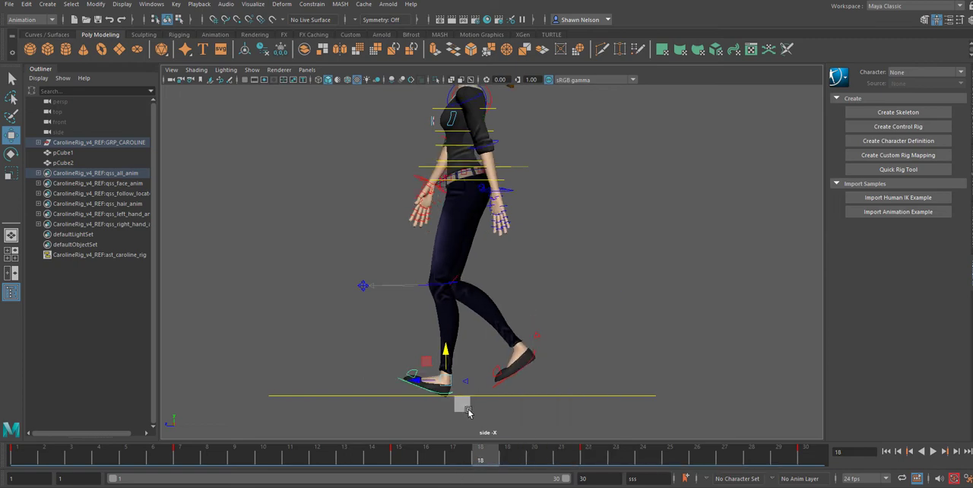
pyautogui.press('e')
pyautogui.moveTo(424, 366); pyautogui.dragTo(429, 374)
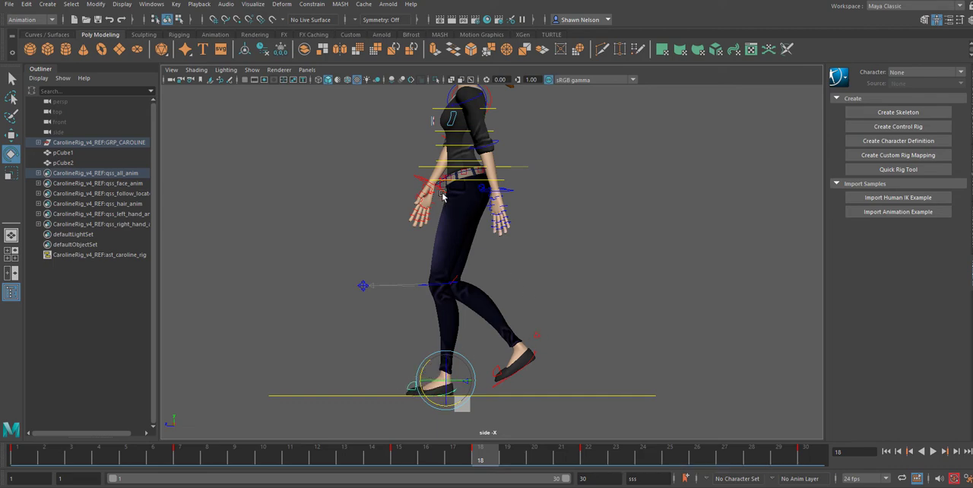
# Step: Lower the main body control at frame 18 to form the opposite down pose, and play back the walk
pyautogui.click(454, 168)
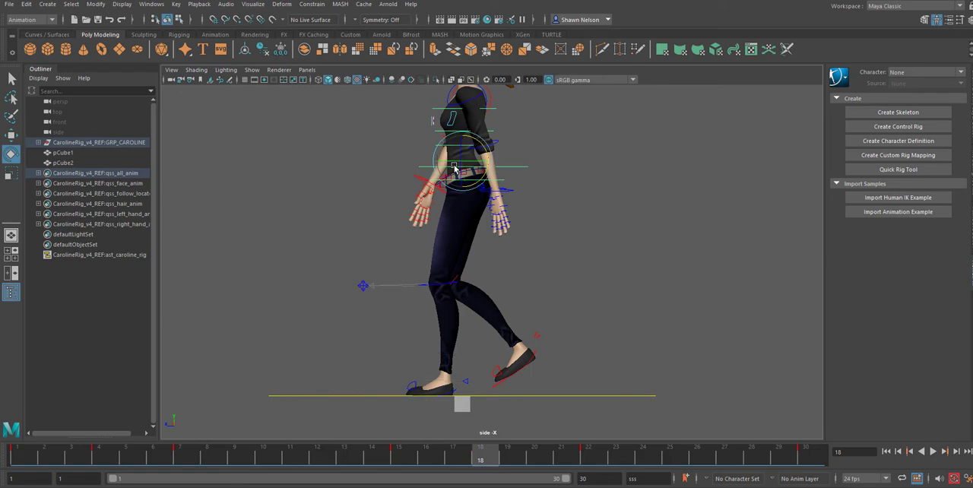
pyautogui.press('w')
pyautogui.moveTo(461, 137); pyautogui.dragTo(461, 147)
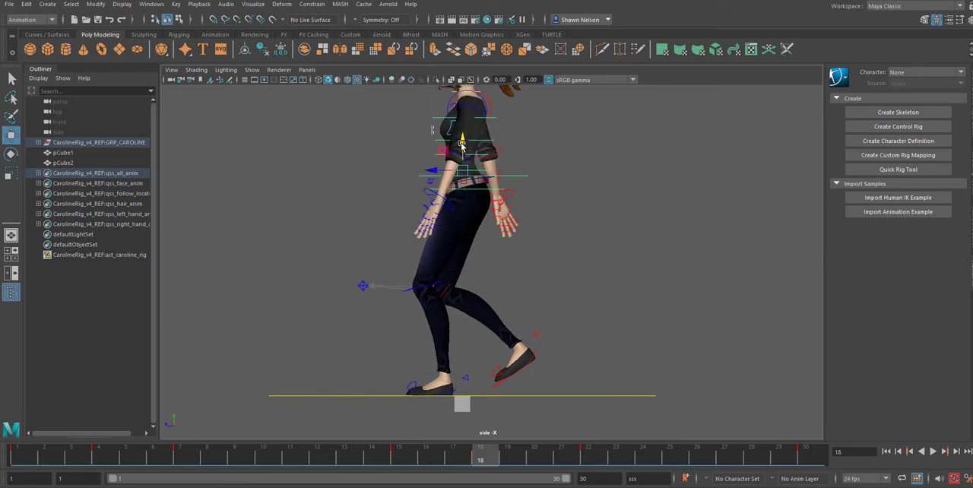
pyautogui.hotkey('alt', 'v')
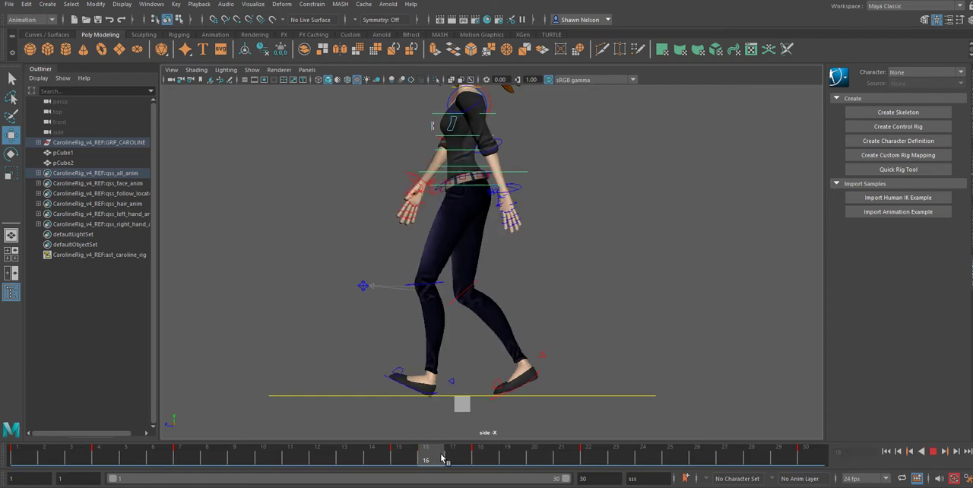
# Step: Compare the key poses at frames 1, 4, 7, 18 and 22, and play back the walk cycle
pyautogui.moveTo(476, 465)
pyautogui.mouseDown()
pyautogui.moveTo(446, 463)
pyautogui.moveTo(504, 460)
pyautogui.moveTo(486, 453)
pyautogui.mouseUp()
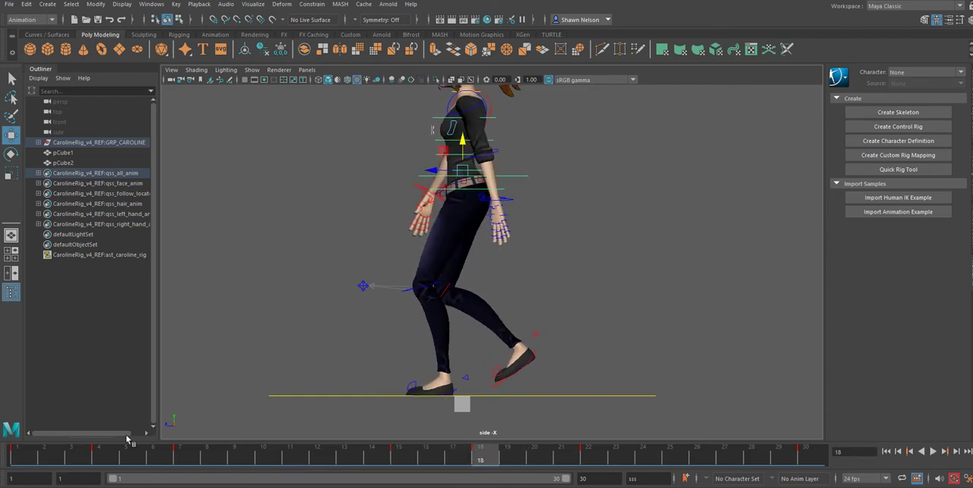
pyautogui.click(102, 457)
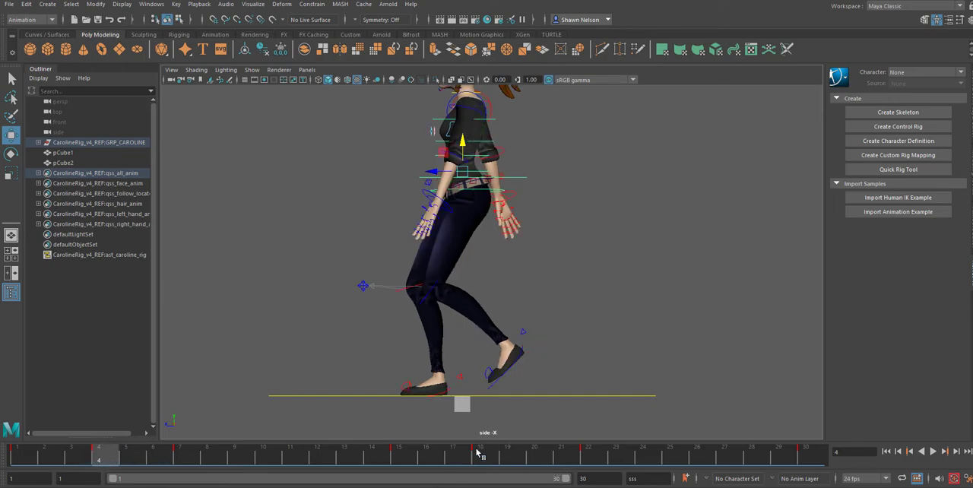
pyautogui.click(33, 454)
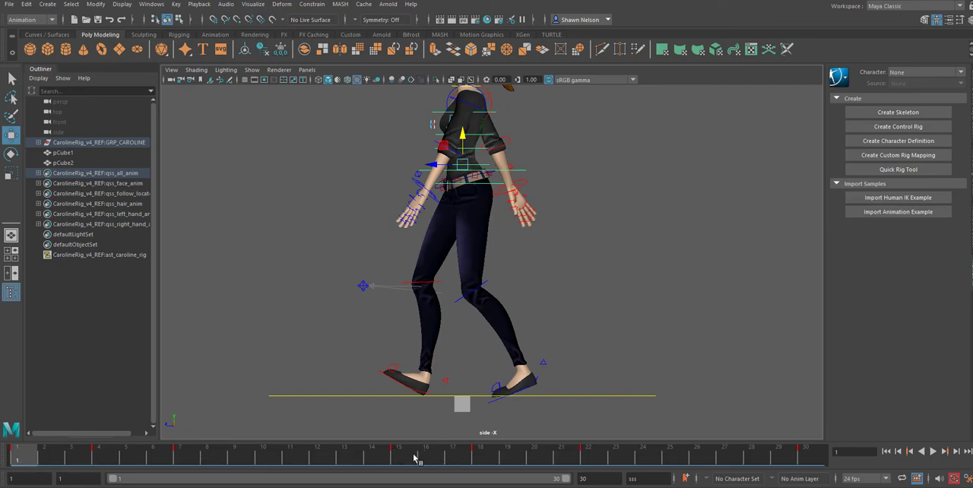
pyautogui.click(180, 457)
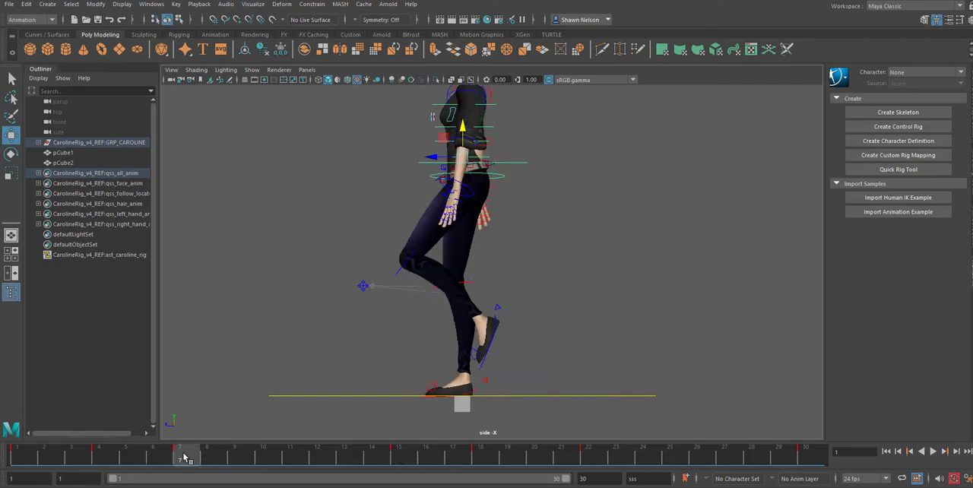
pyautogui.click(585, 459)
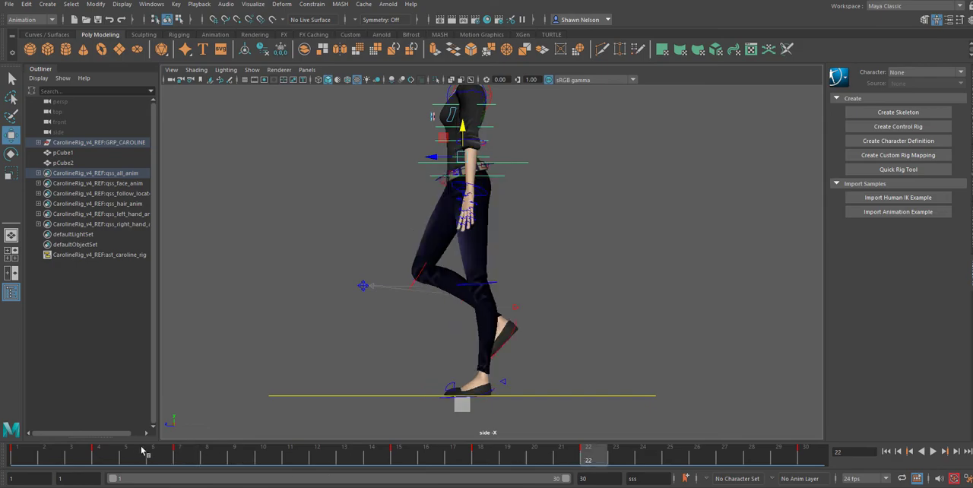
pyautogui.click(104, 459)
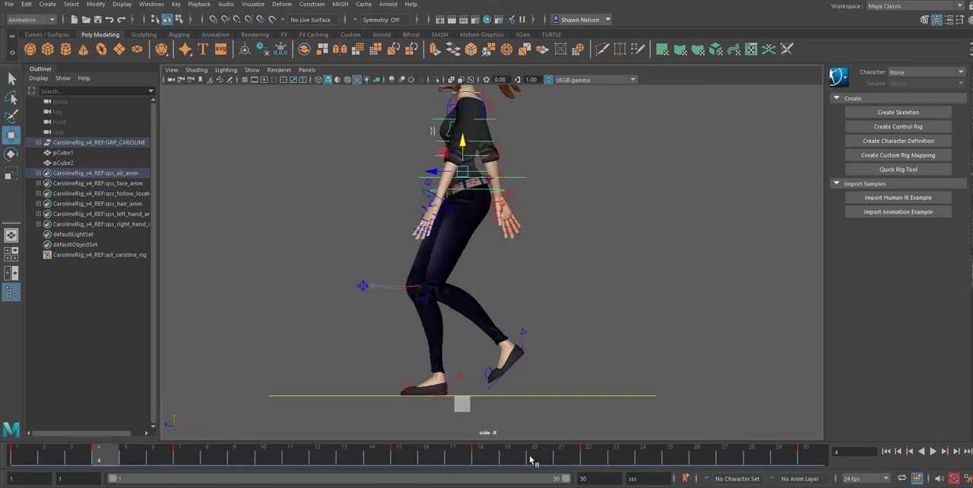
pyautogui.click(482, 462)
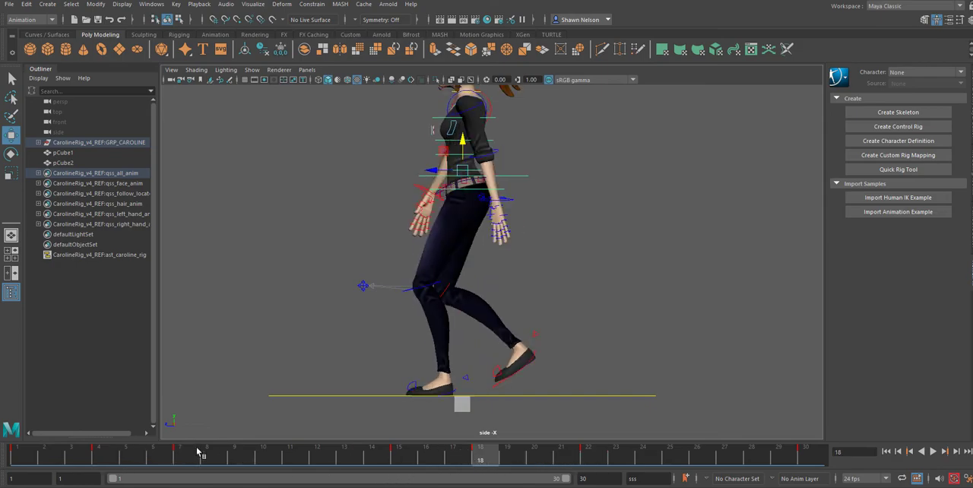
pyautogui.click(19, 455)
pyautogui.hotkey('alt', 'v')
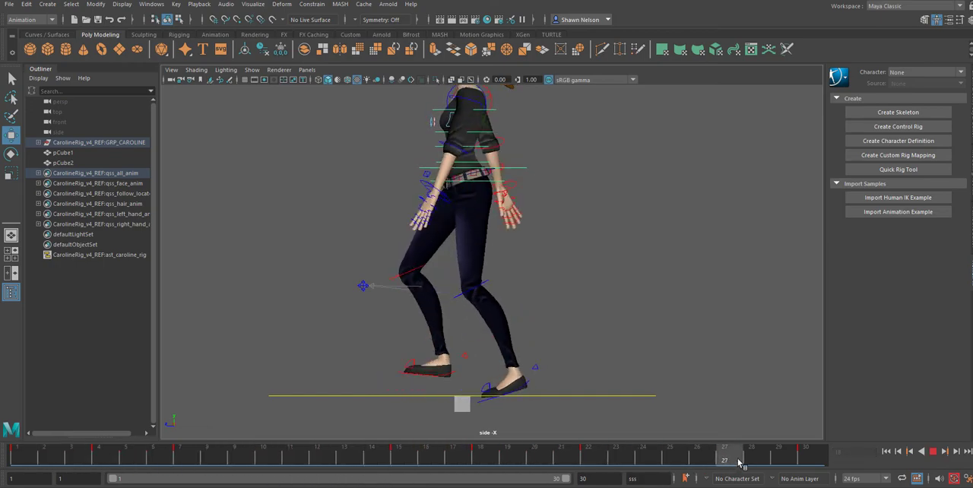
pyautogui.hotkey('alt', 'v')
pyautogui.click(932, 451)
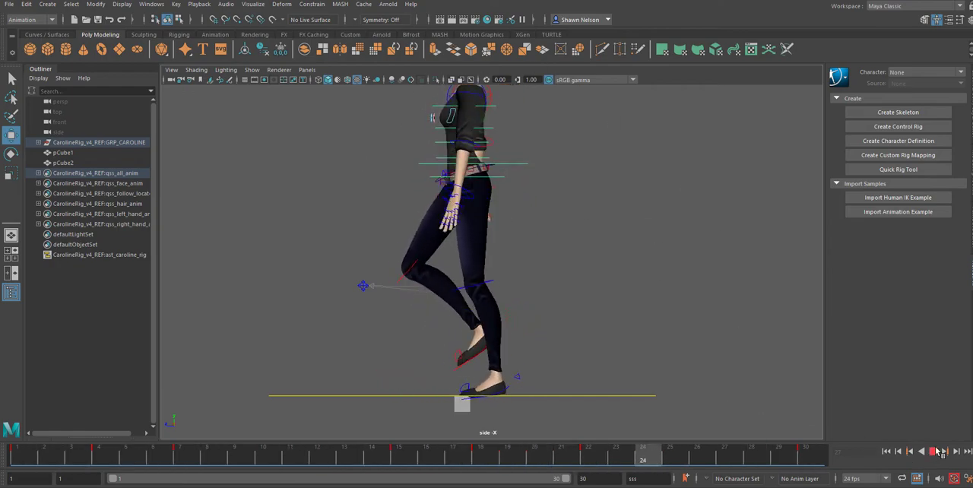
pyautogui.press('Escape')
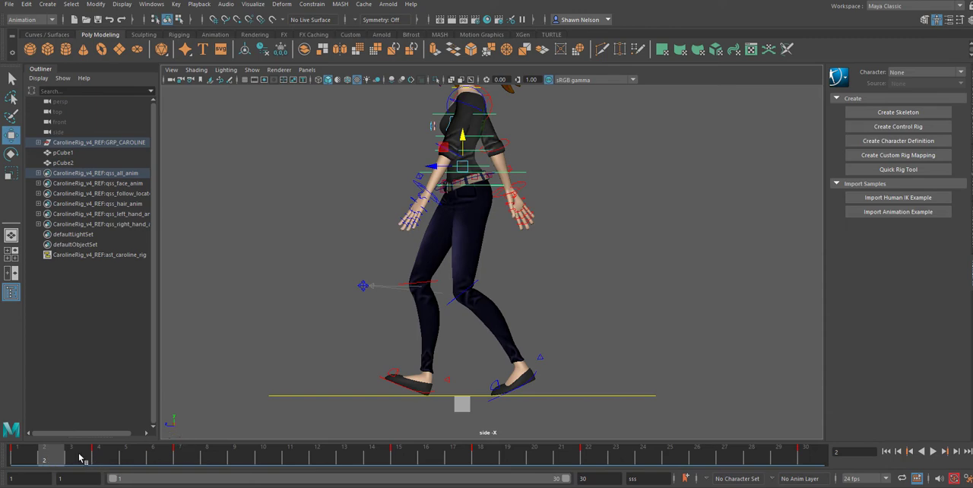
# Step: Raise the main body control slightly at frame 11 to start the up pose
pyautogui.hotkey('alt', 'v')
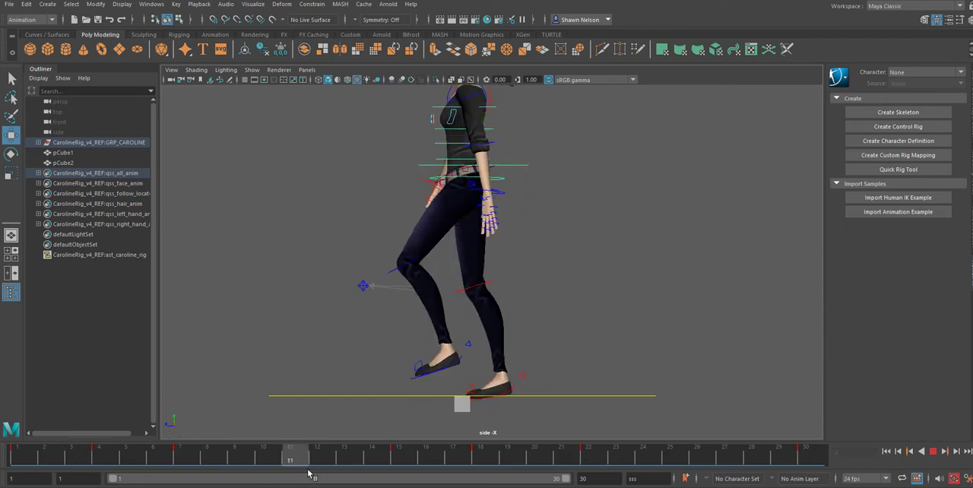
pyautogui.press('Escape')
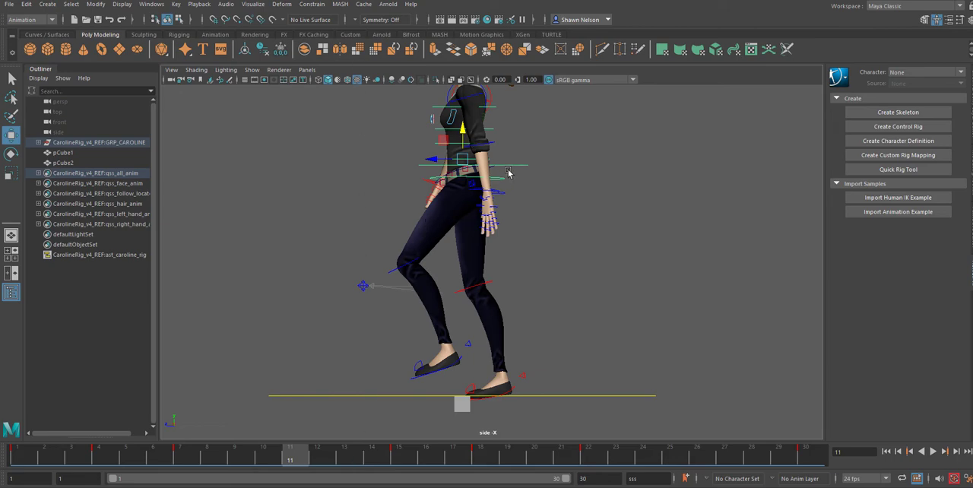
pyautogui.moveTo(461, 133); pyautogui.dragTo(462, 136)
# Step: Lift the planted right foot to the ground line at frame 11 and raise the main body control further to straighten the leg
pyautogui.click(510, 392)
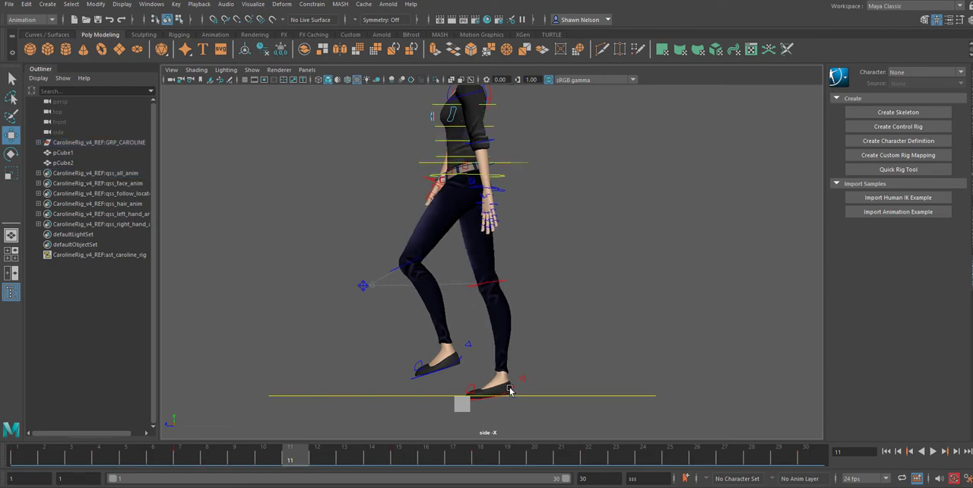
pyautogui.click(512, 391)
pyautogui.moveTo(504, 366); pyautogui.dragTo(504, 360)
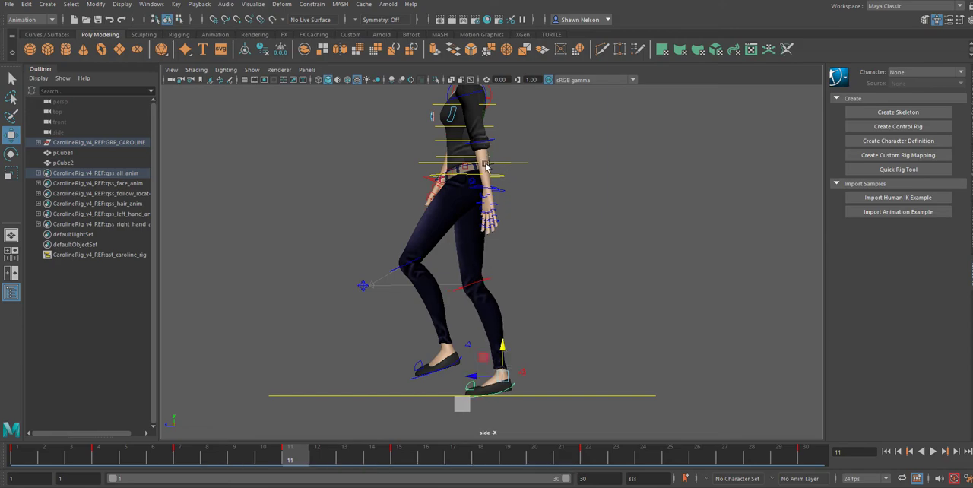
pyautogui.click(442, 164)
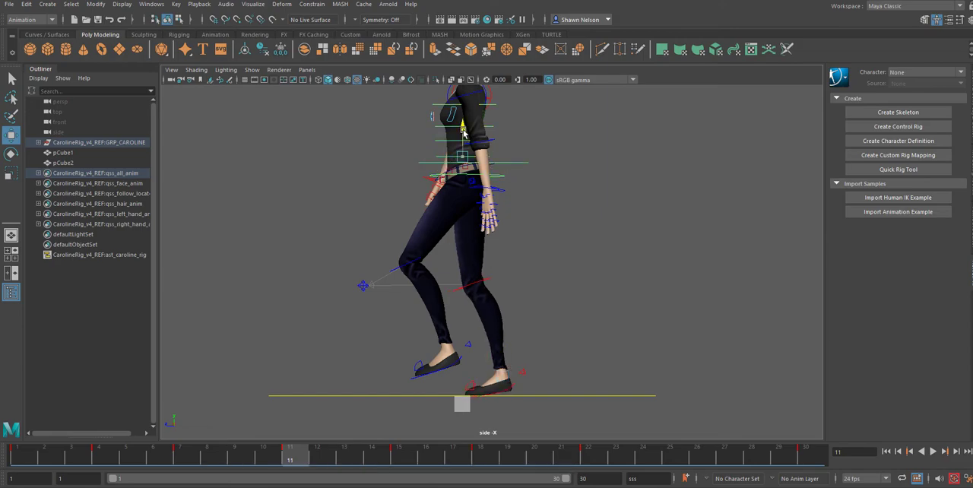
pyautogui.moveTo(461, 131); pyautogui.dragTo(459, 129)
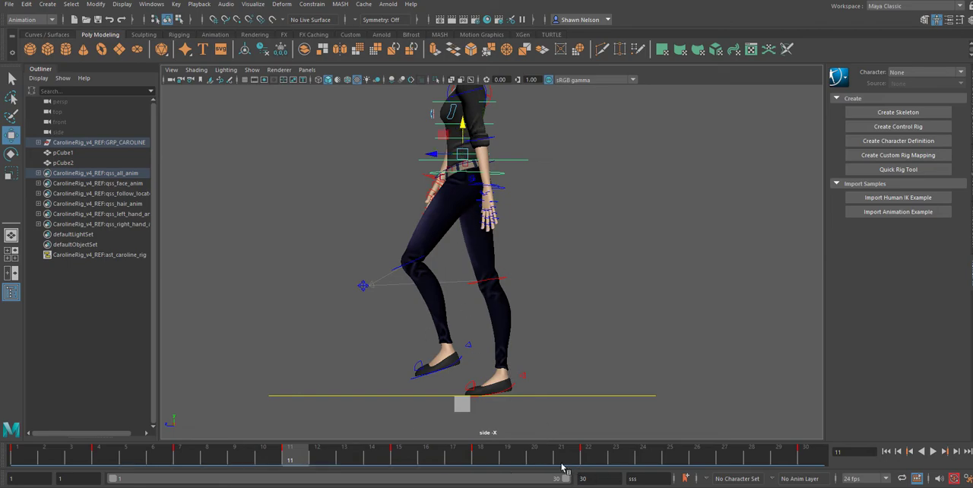
# Step: Raise the main body control at frame 26 to form the opposite up pose
pyautogui.click(637, 437)
pyautogui.moveTo(615, 455); pyautogui.dragTo(561, 462)
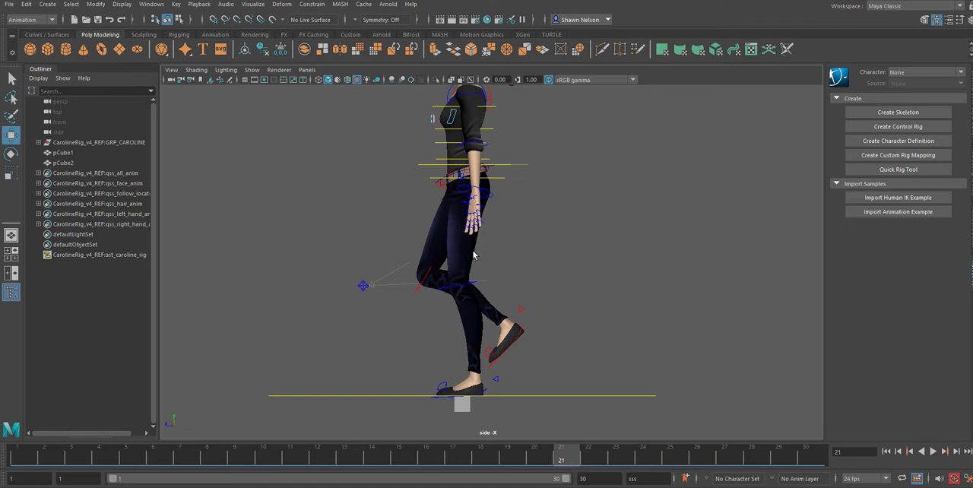
pyautogui.click(507, 165)
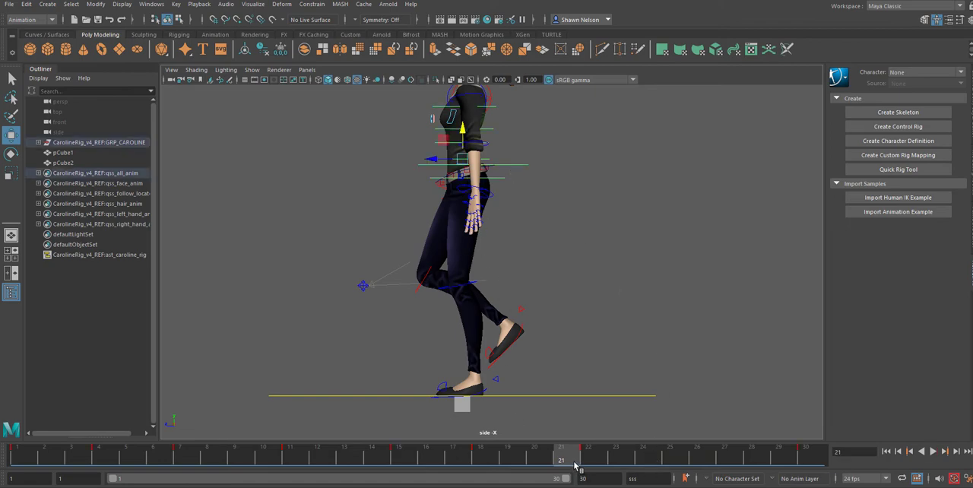
pyautogui.moveTo(576, 465); pyautogui.dragTo(668, 477)
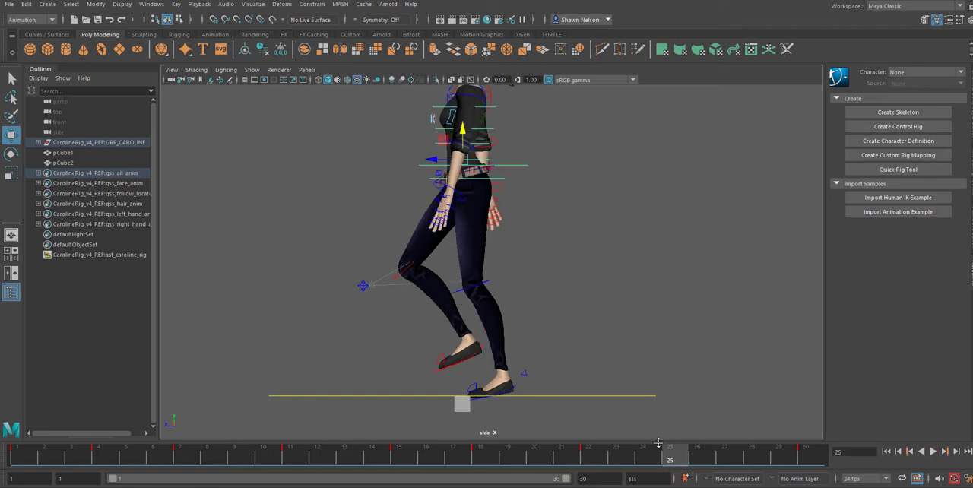
pyautogui.click(694, 460)
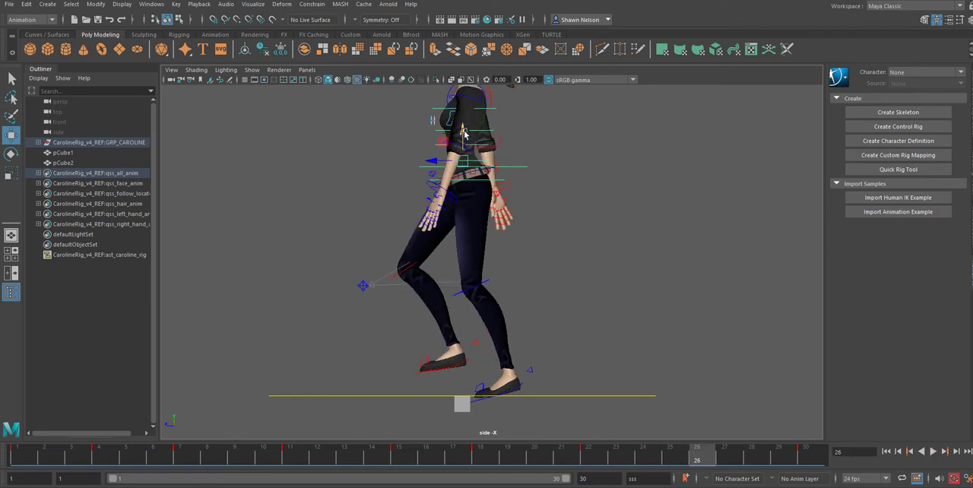
pyautogui.moveTo(464, 133); pyautogui.dragTo(458, 126)
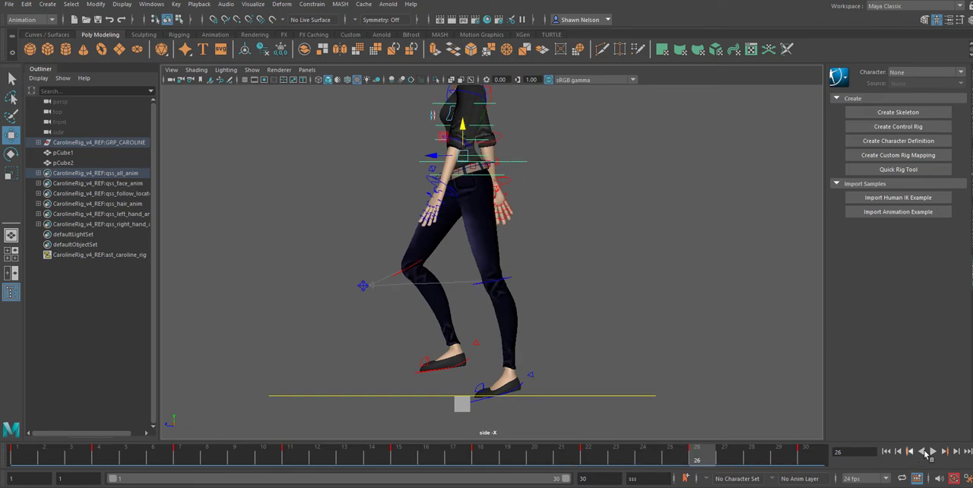
# Step: Play back the walk cycle and check it from the front, perspective and side views
pyautogui.click(933, 452)
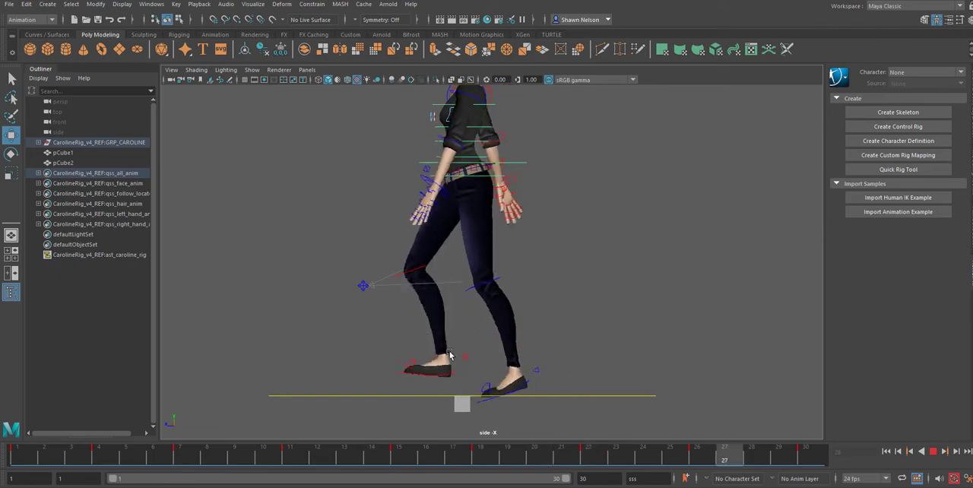
pyautogui.press('space')
pyautogui.click(479, 316)
pyautogui.press('space')
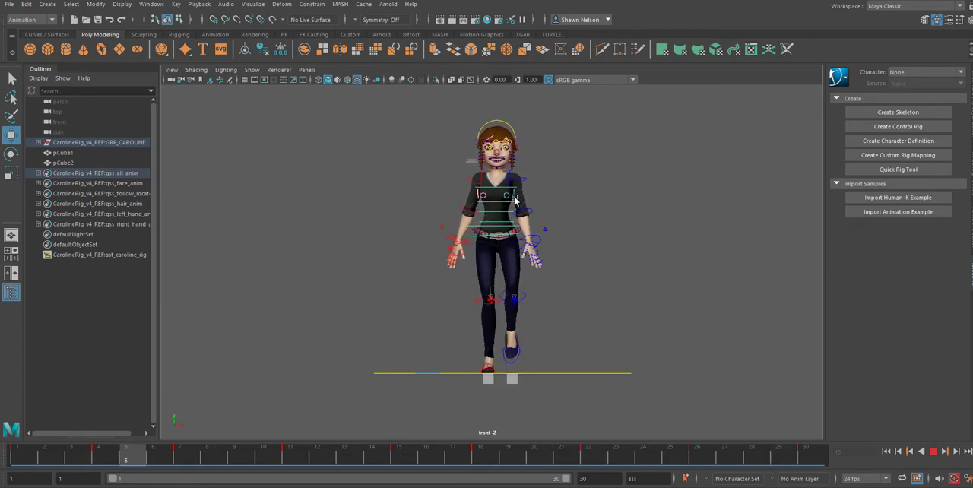
pyautogui.scroll(6, 502, 207)
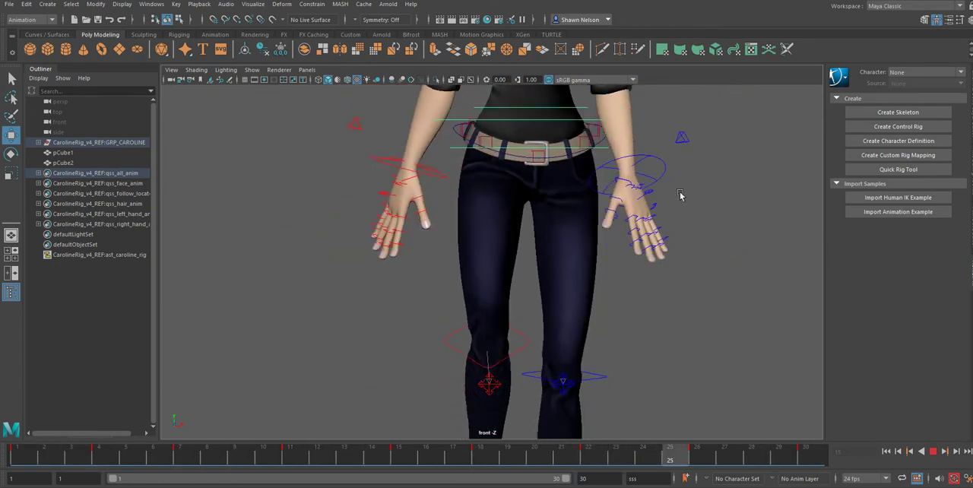
pyautogui.press('space')
pyautogui.moveTo(660, 270); pyautogui.dragTo(661, 246)
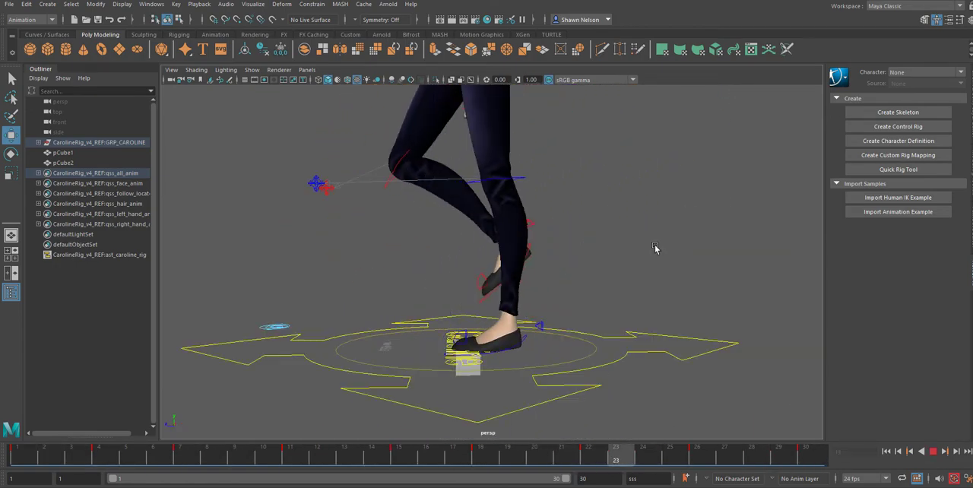
pyautogui.keyDown('alt'); pyautogui.moveTo(593, 193); pyautogui.dragTo(623, 217); pyautogui.keyUp('alt')
pyautogui.press('space')
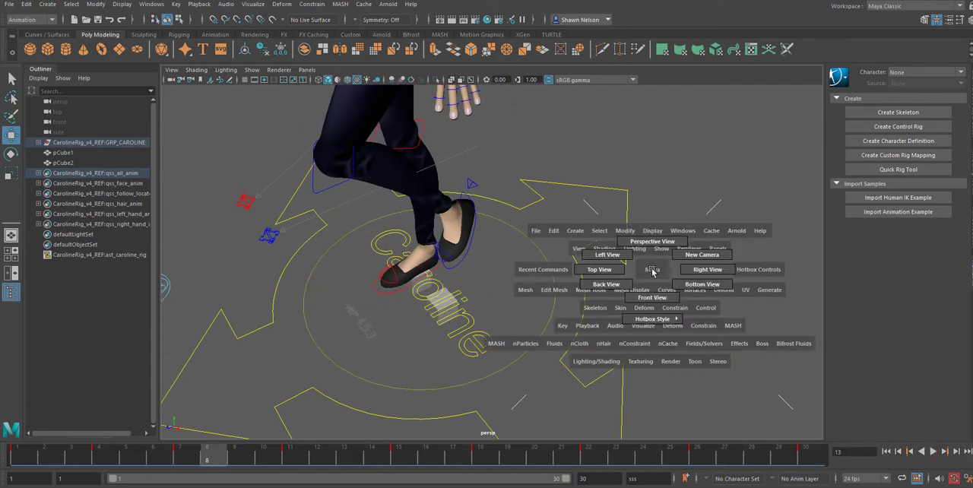
pyautogui.moveTo(657, 270); pyautogui.dragTo(669, 239)
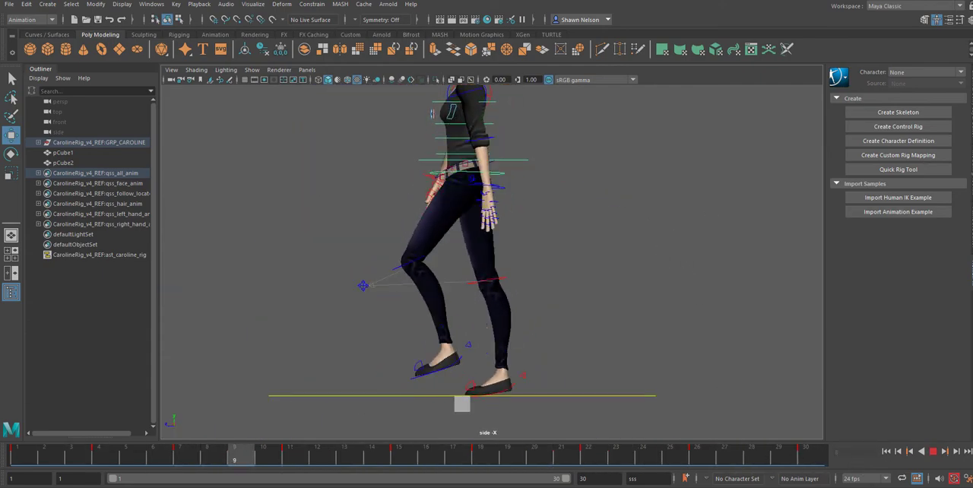
pyautogui.press('Escape')
# Step: Create an editable motion trail for the main body control
pyautogui.click(611, 241)
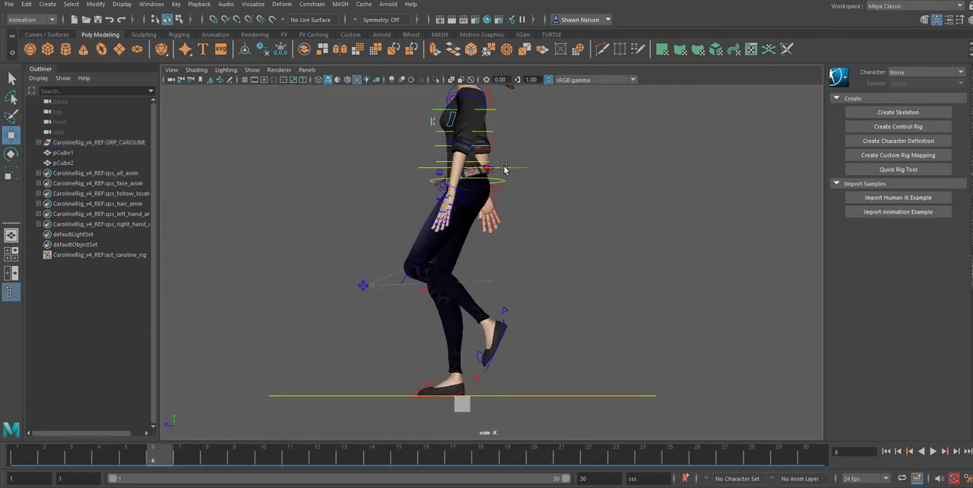
pyautogui.click(498, 171)
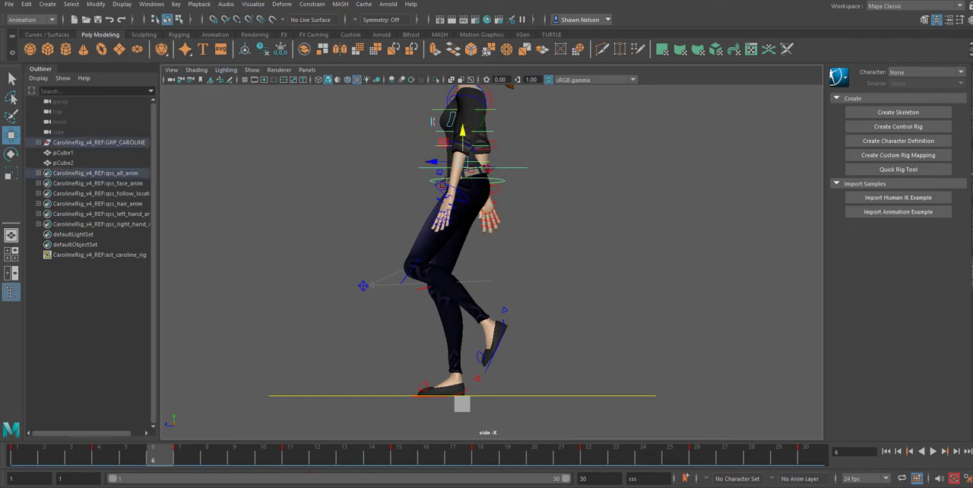
pyautogui.click(253, 5)
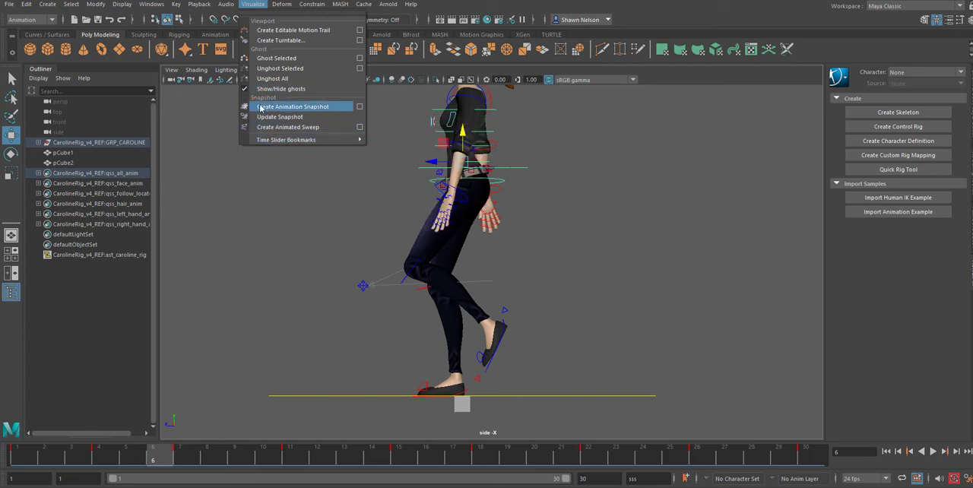
pyautogui.click(292, 29)
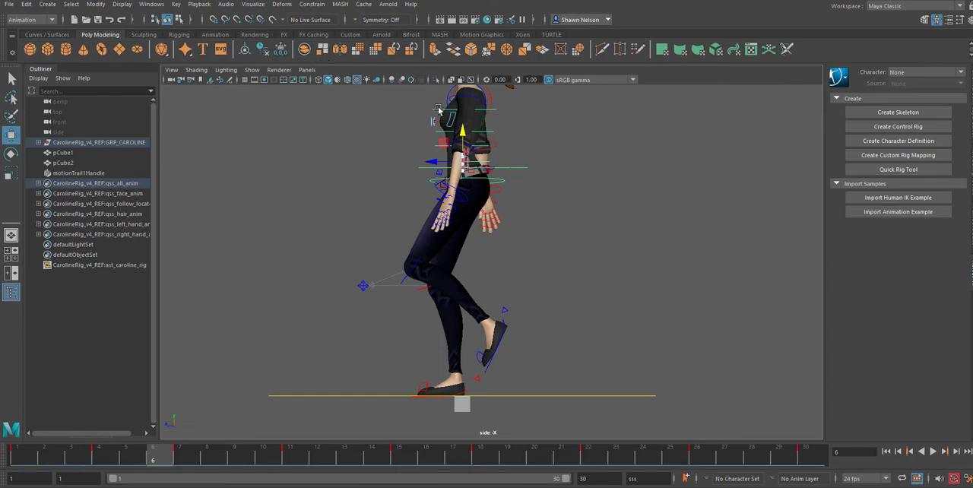
# Step: Display the rig in wireframe and examine the body control's motion trail at the waist up close
pyautogui.press('4')
pyautogui.scroll(8, 490, 133)
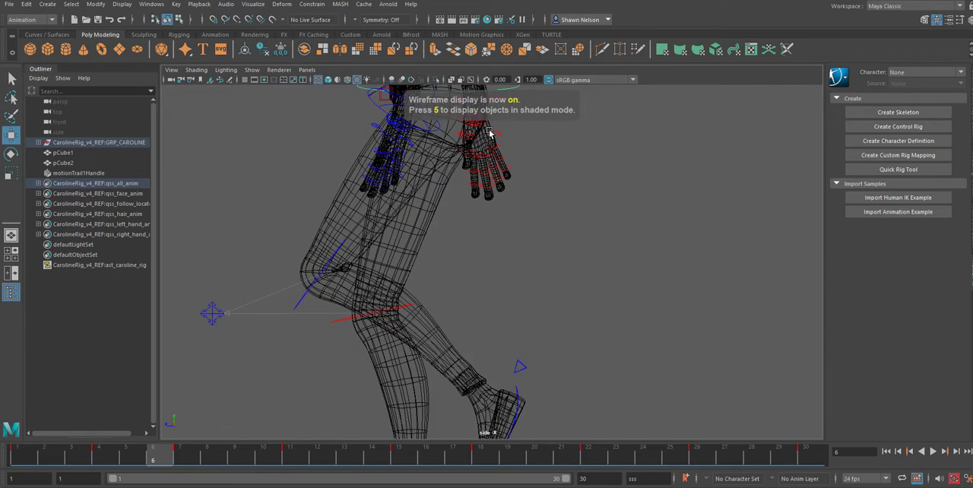
pyautogui.keyDown('alt'); pyautogui.moveTo(527, 161); pyautogui.dragTo(606, 354, button='middle'); pyautogui.keyUp('alt')
pyautogui.scroll(7, 505, 221)
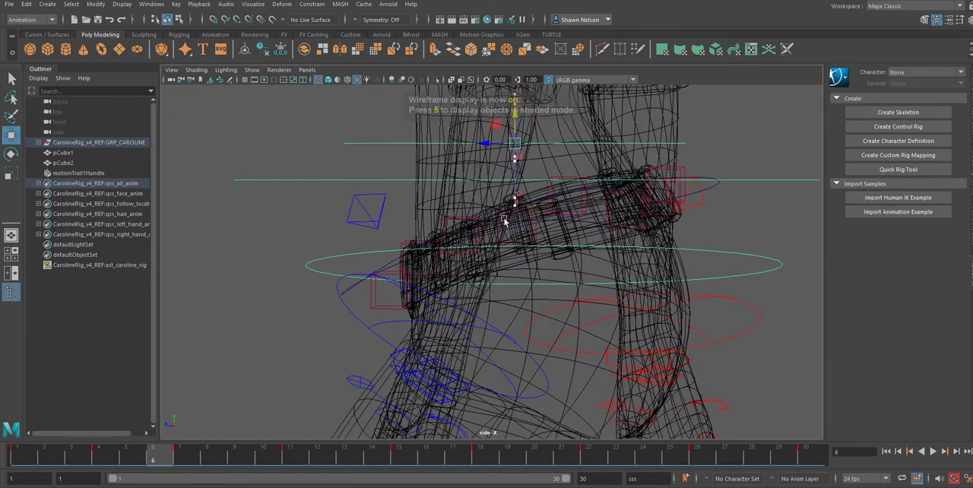
pyautogui.keyDown('alt'); pyautogui.moveTo(506, 220); pyautogui.dragTo(578, 242, button='middle'); pyautogui.keyUp('alt')
pyautogui.scroll(5, 577, 242)
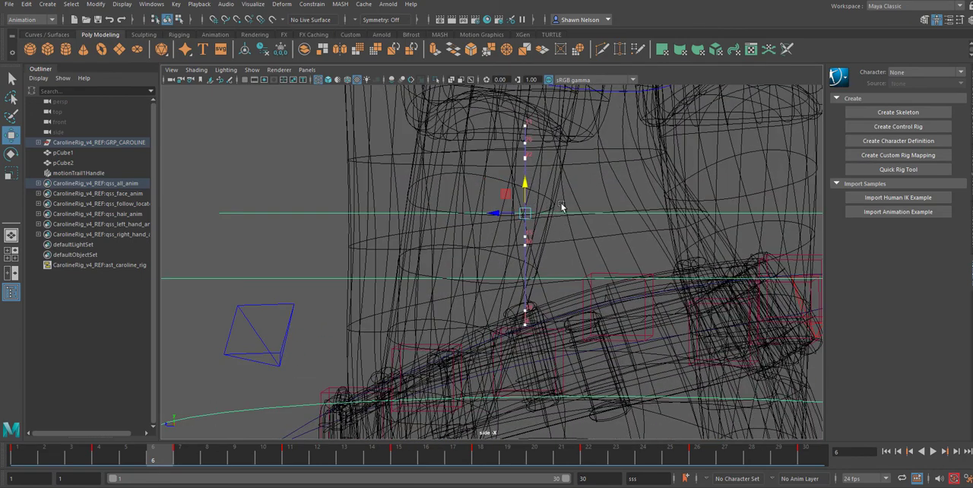
pyautogui.keyDown('alt'); pyautogui.moveTo(560, 211); pyautogui.dragTo(488, 189, button='middle'); pyautogui.keyUp('alt')
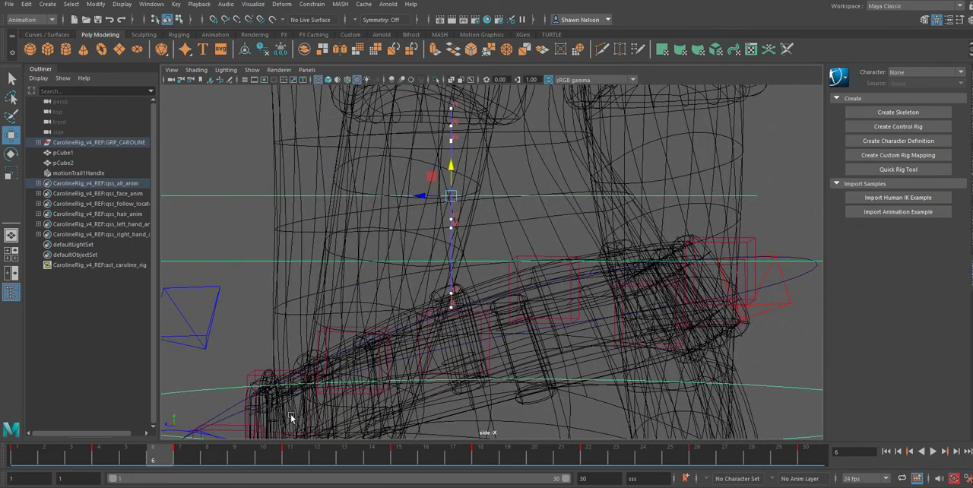
# Step: Raise the body control's frame 4 key on the motion trail to the height of the frame 18 key
pyautogui.click(32, 464)
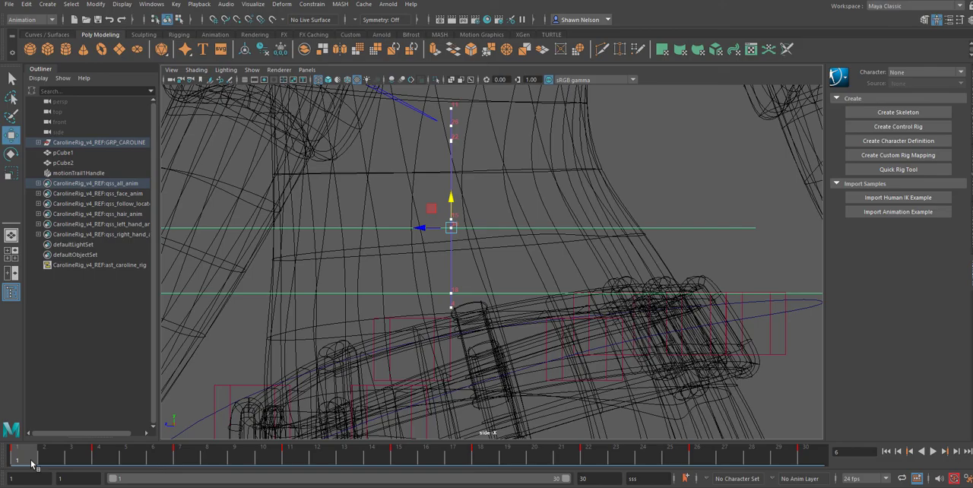
pyautogui.moveTo(32, 464)
pyautogui.mouseDown()
pyautogui.moveTo(401, 463)
pyautogui.moveTo(656, 432)
pyautogui.moveTo(857, 431)
pyautogui.moveTo(476, 419)
pyautogui.moveTo(24, 456)
pyautogui.moveTo(159, 456)
pyautogui.moveTo(99, 456)
pyautogui.mouseUp()
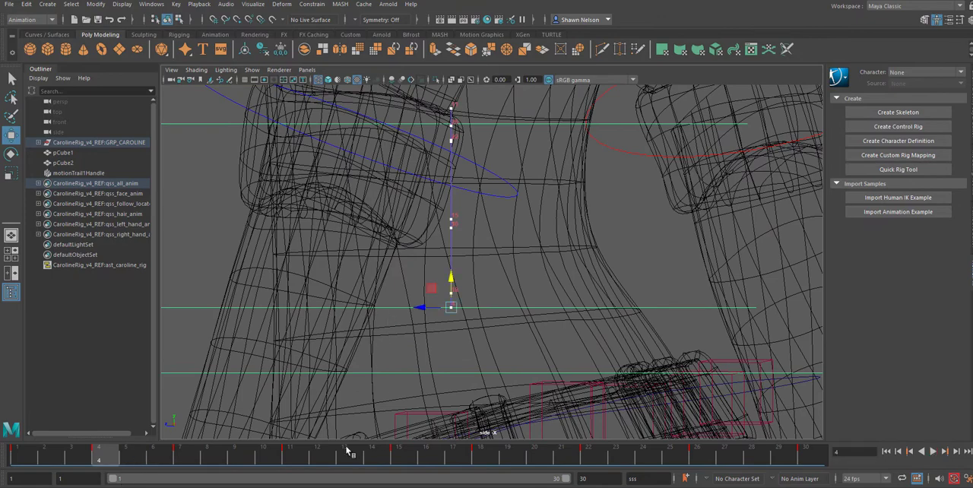
pyautogui.click(482, 461)
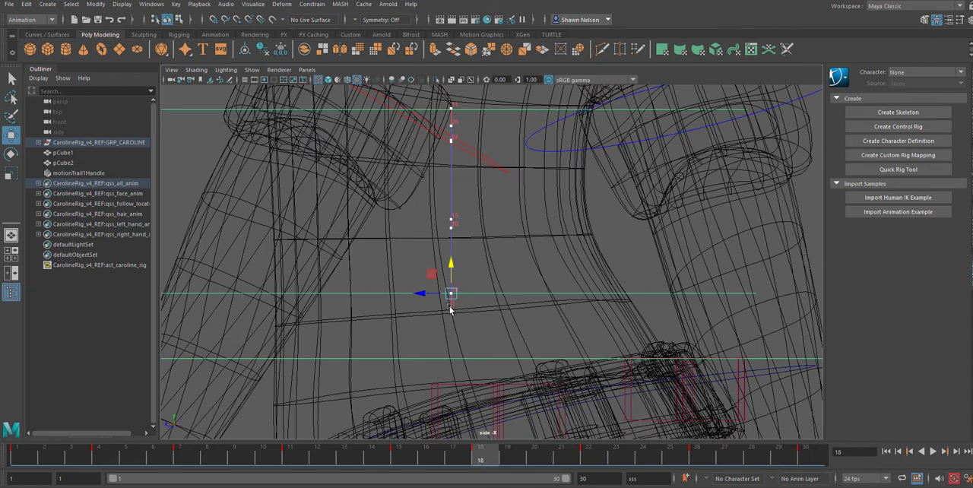
pyautogui.click(450, 266)
pyautogui.click(451, 308)
pyautogui.moveTo(450, 282); pyautogui.dragTo(449, 266)
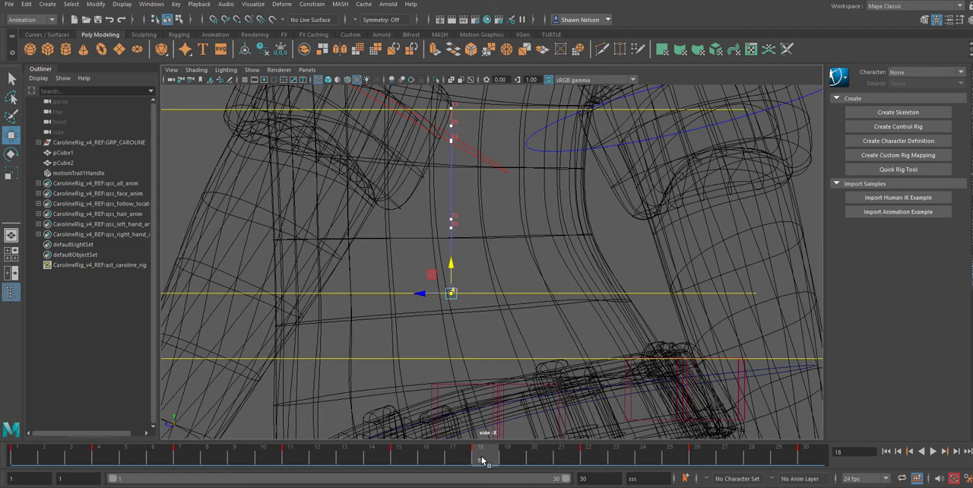
pyautogui.hotkey('alt', 'v')
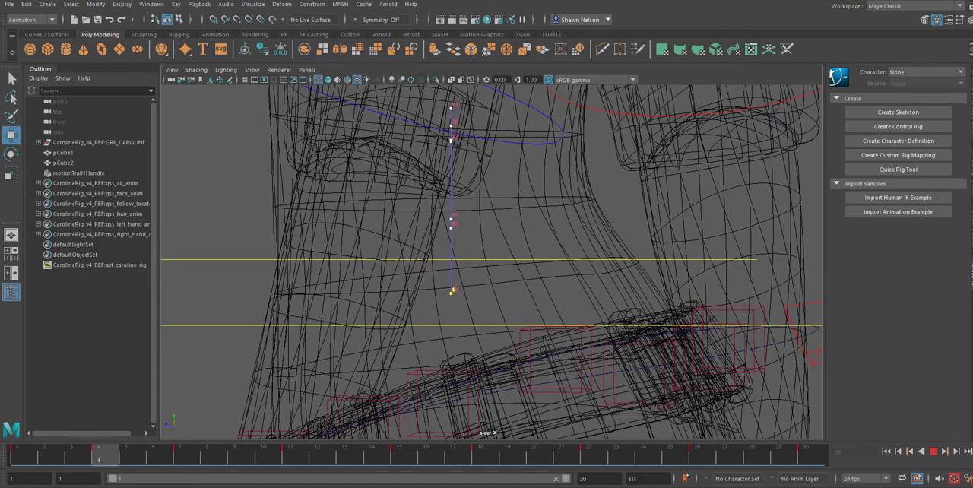
pyautogui.hotkey('alt', 'v')
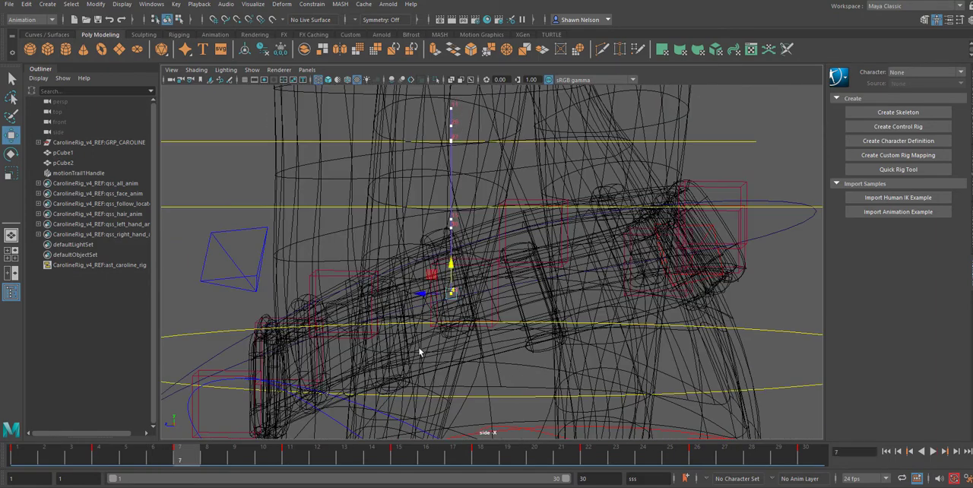
# Step: Lower the body control's frame 15 key on the motion trail to match the height of the frame 1 key
pyautogui.click(588, 456)
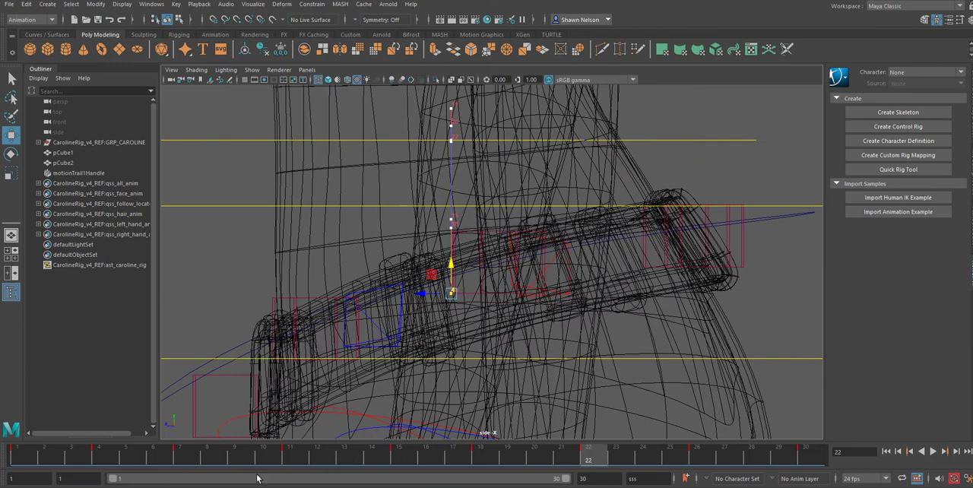
pyautogui.click(289, 456)
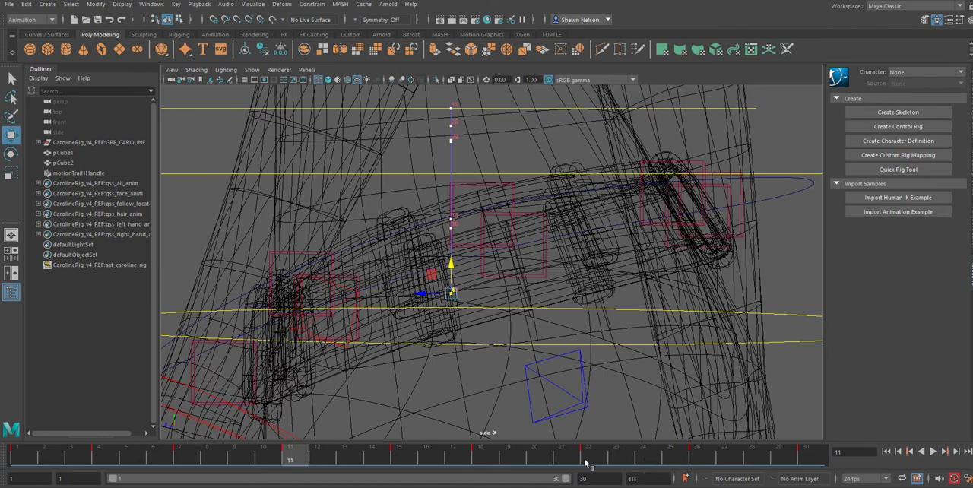
pyautogui.click(480, 457)
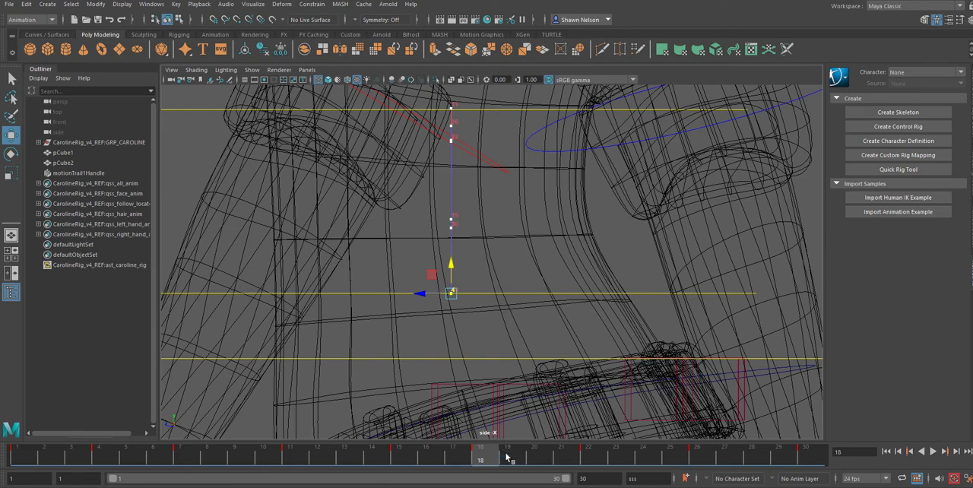
pyautogui.click(400, 457)
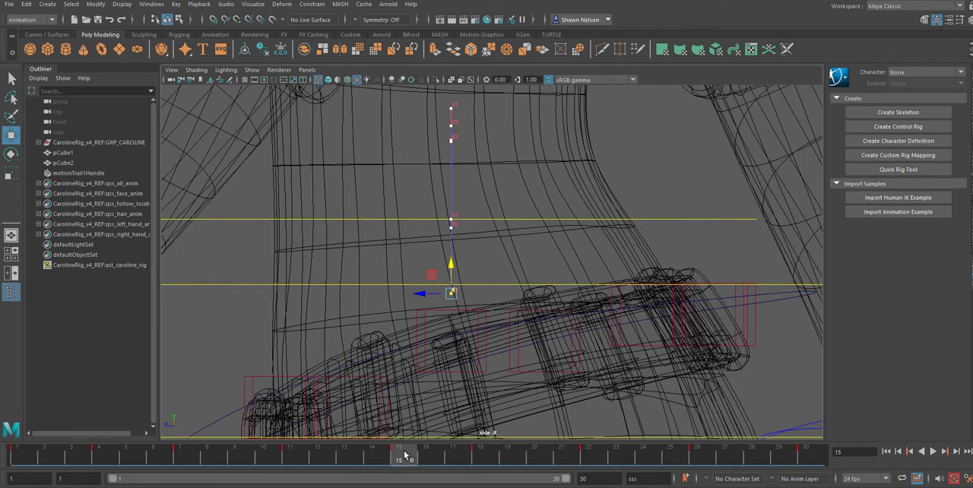
pyautogui.moveTo(385, 450); pyautogui.dragTo(451, 457)
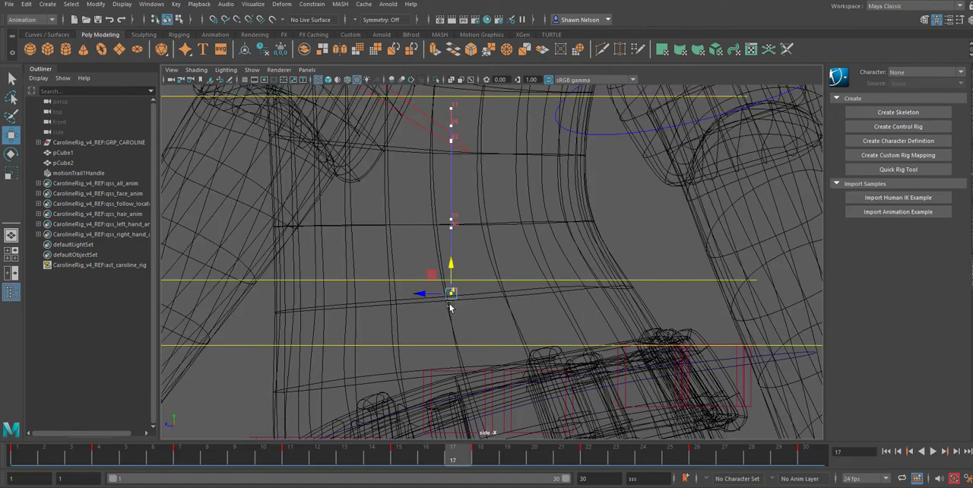
pyautogui.click(451, 220)
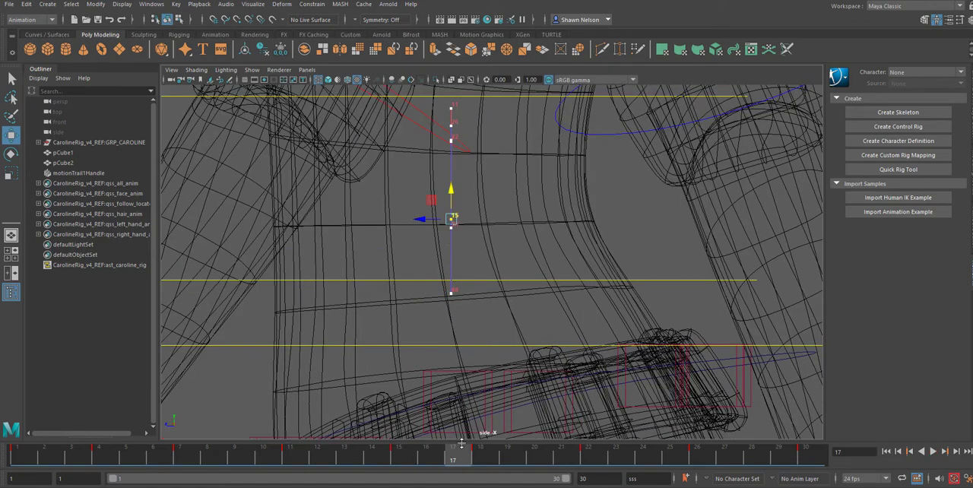
pyautogui.click(400, 456)
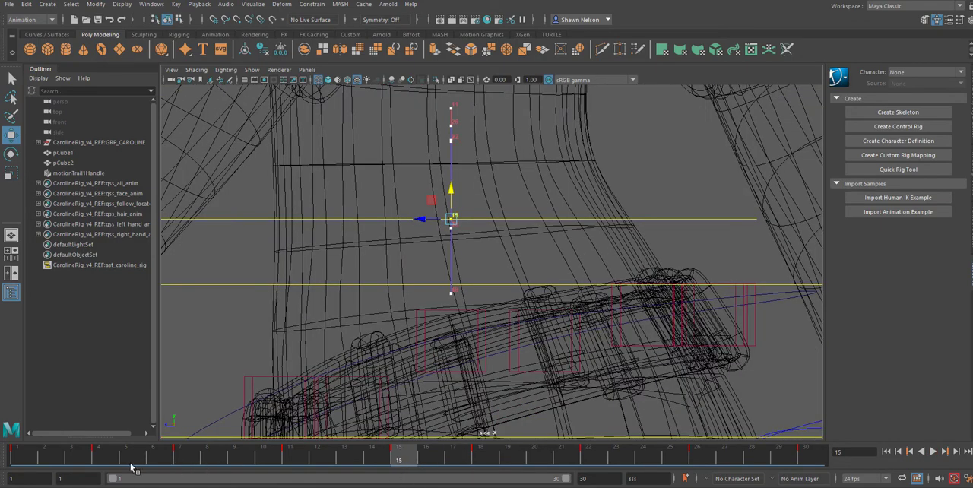
pyautogui.click(22, 465)
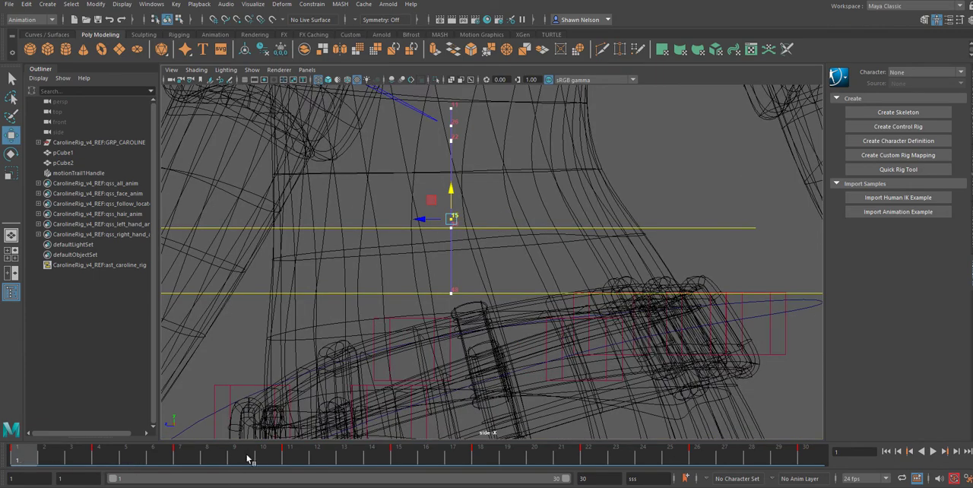
pyautogui.click(402, 456)
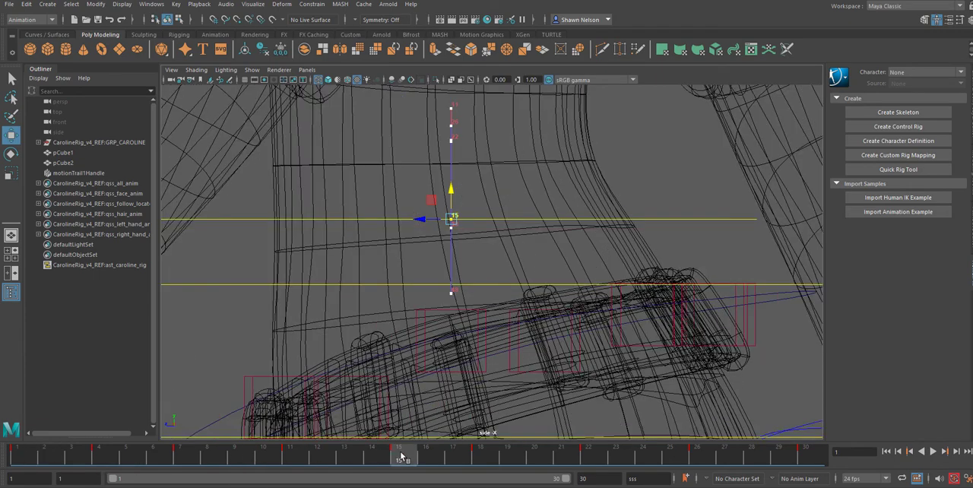
pyautogui.click(452, 190)
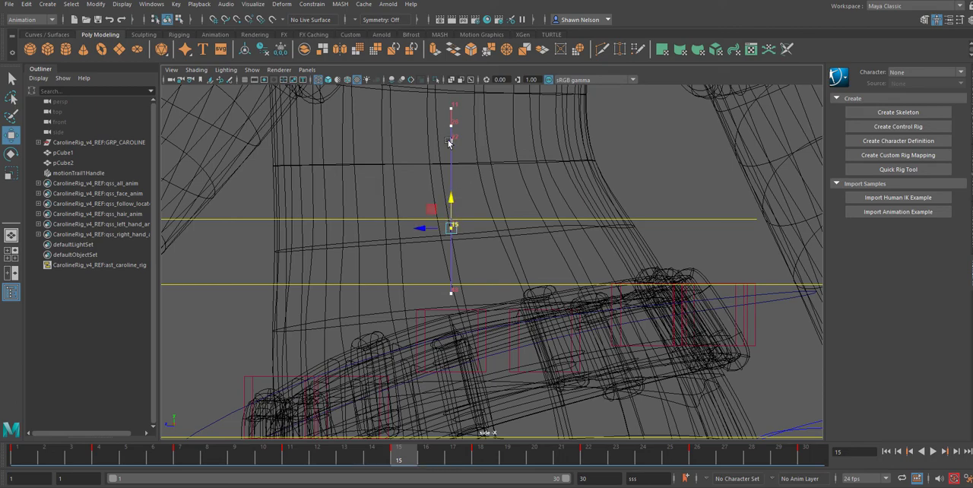
# Step: Lower the body control's frame 11 key on the motion trail to the height of the frame 26 key
pyautogui.scroll(1, 456, 135)
pyautogui.scroll(-1, 455, 134)
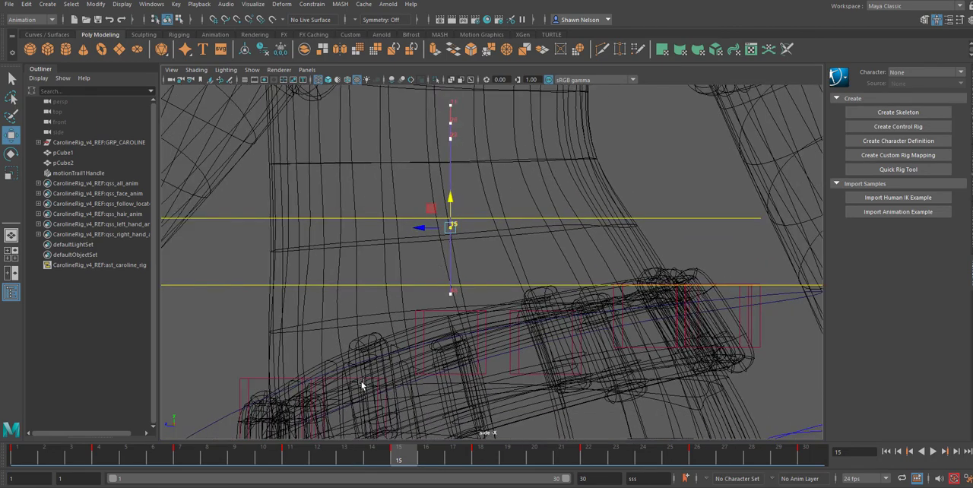
pyautogui.click(291, 451)
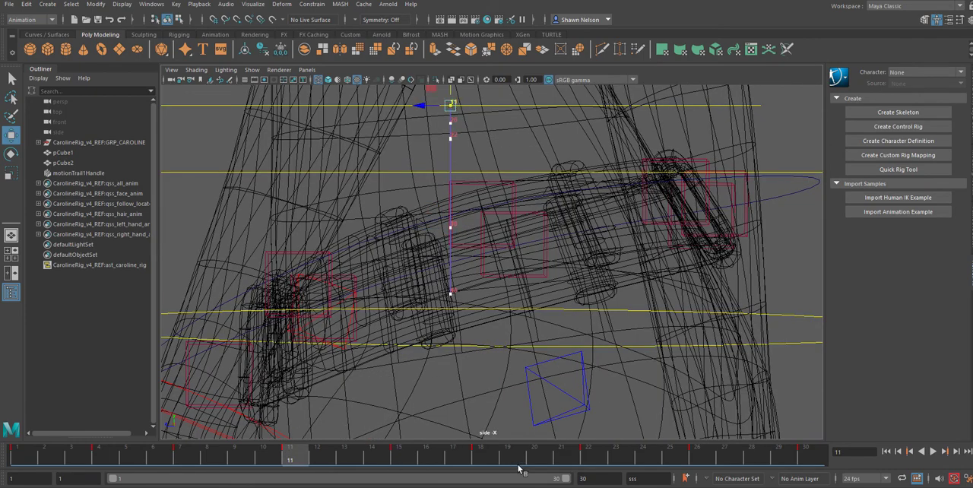
pyautogui.click(697, 460)
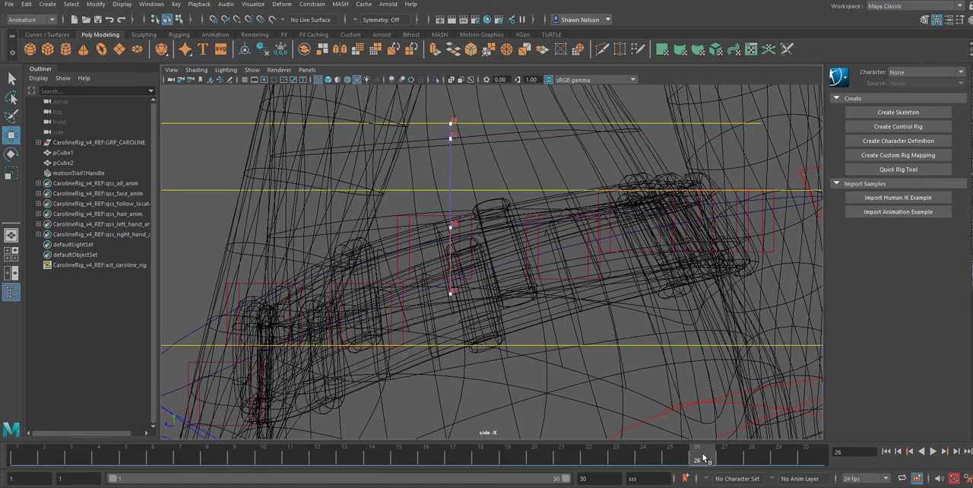
pyautogui.moveTo(703, 458); pyautogui.dragTo(43, 459)
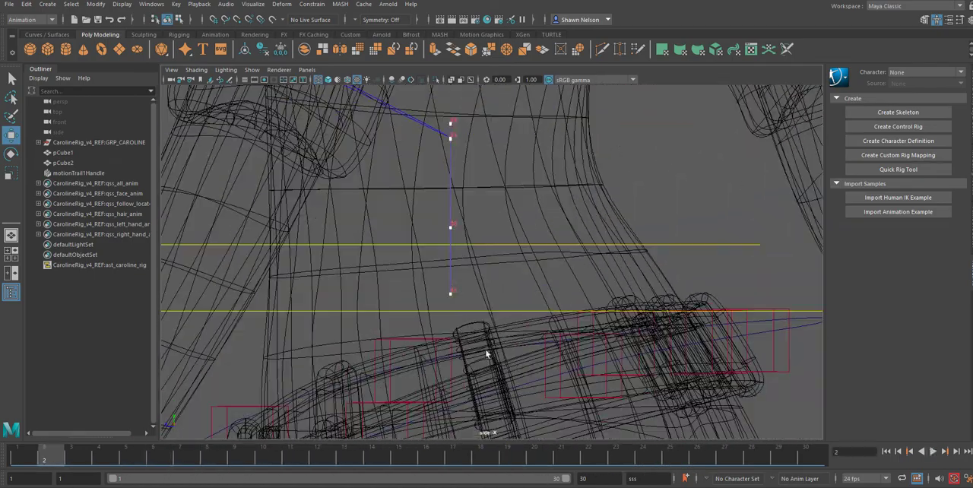
# Step: Display the character shaded and play back the walk cycle from the side and front views
pyautogui.scroll(-15, 540, 345)
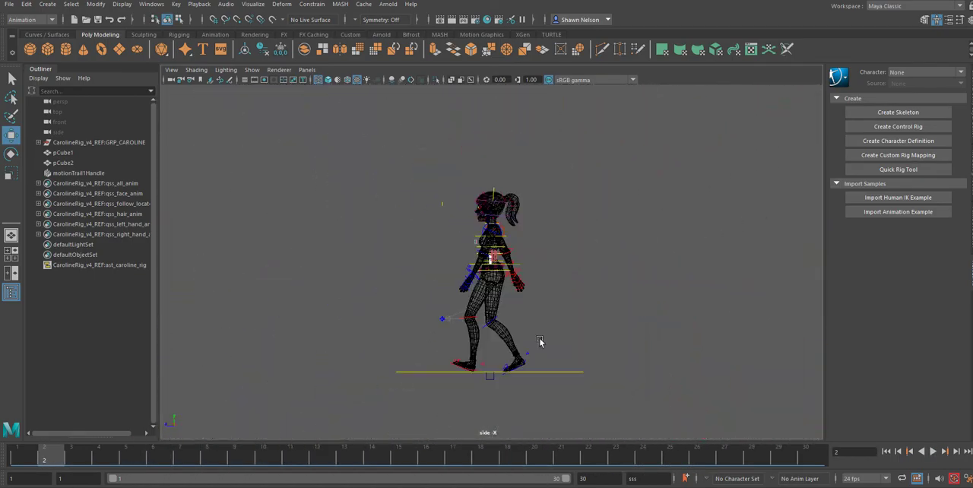
pyautogui.scroll(3, 540, 342)
pyautogui.press('5')
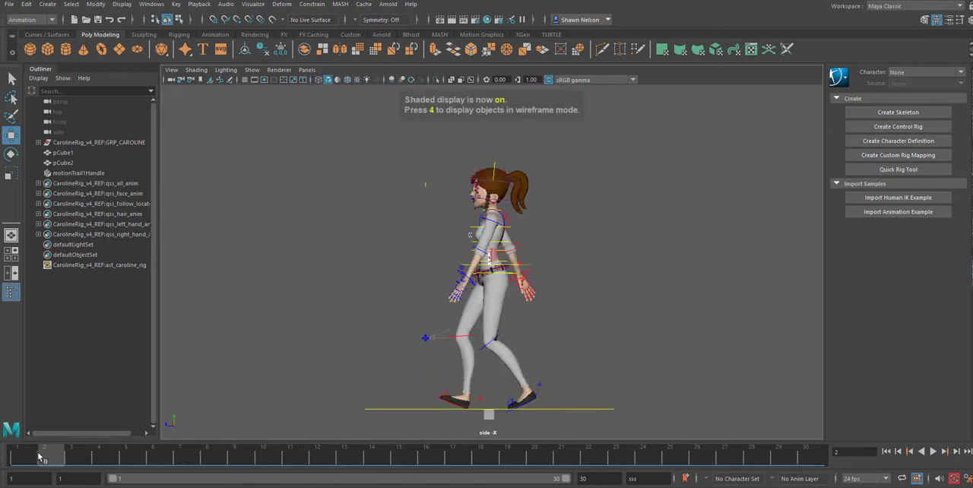
pyautogui.moveTo(40, 456); pyautogui.dragTo(26, 459)
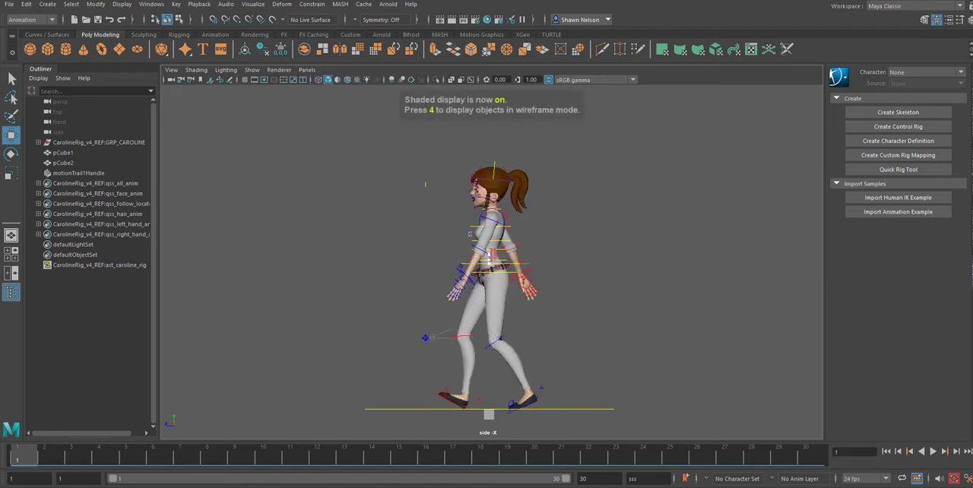
pyautogui.click(933, 451)
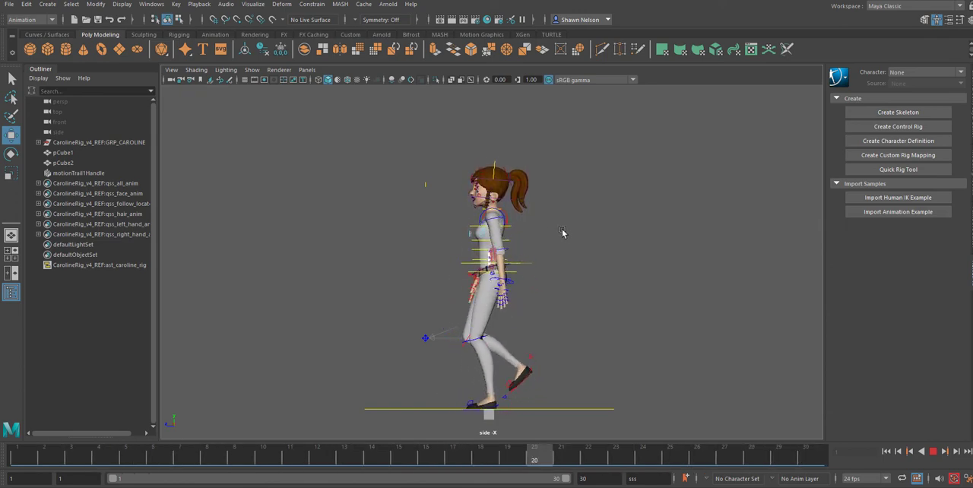
pyautogui.press('space')
pyautogui.click(523, 264)
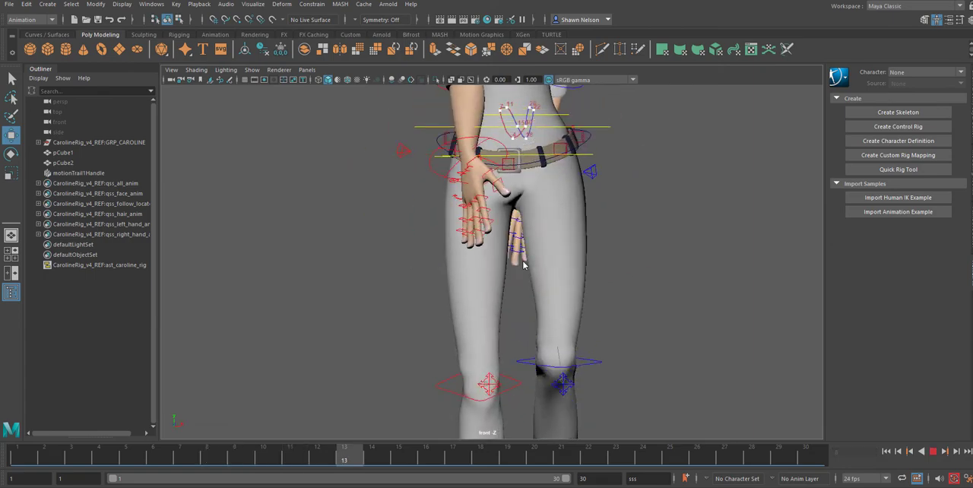
pyautogui.scroll(-5, 561, 266)
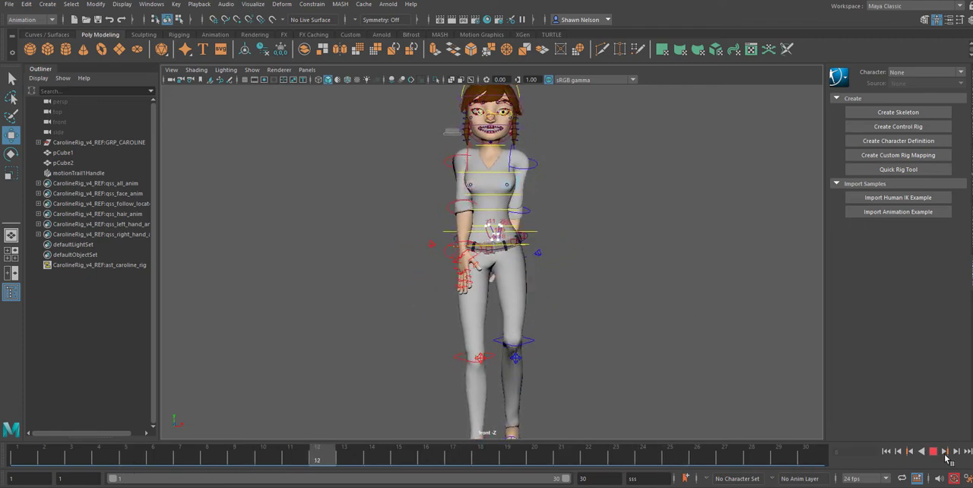
pyautogui.press('Escape')
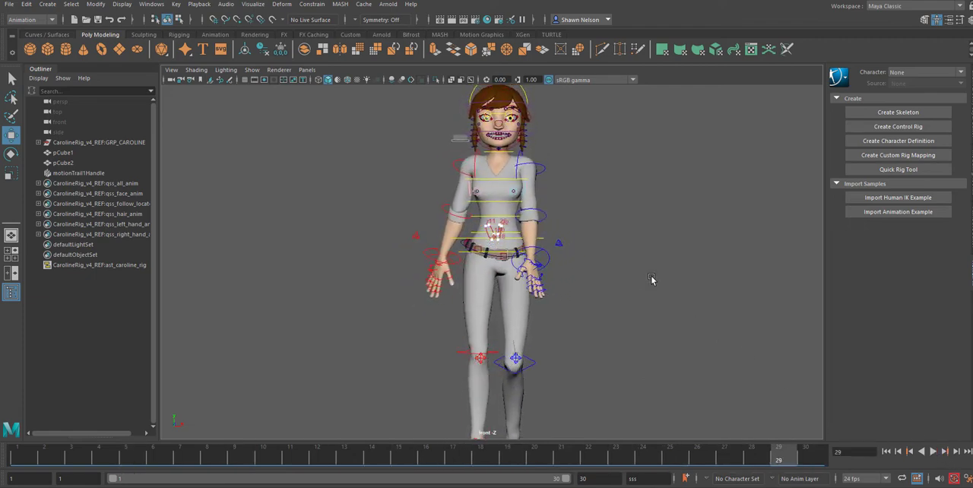
# Step: In the front view, shift the main body control's keys at frames 11 and 7 slightly toward the middle of the motion trail
pyautogui.click(466, 242)
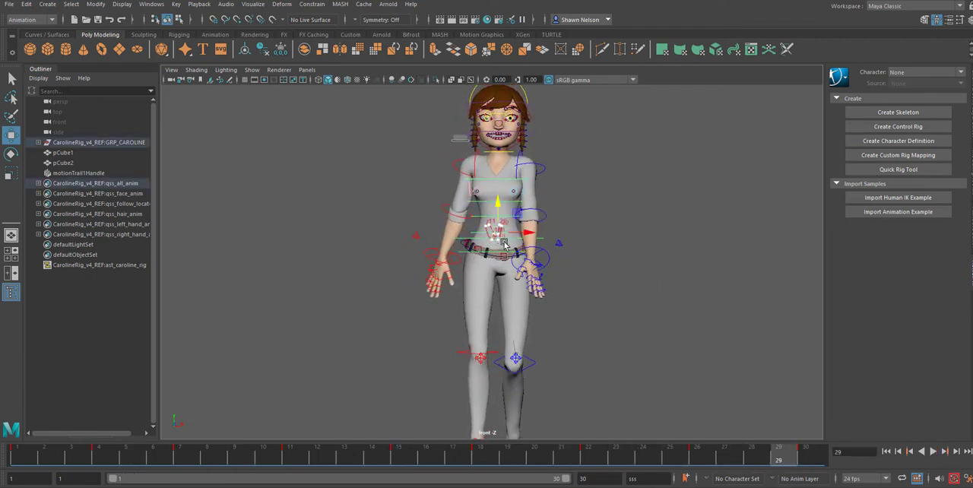
pyautogui.scroll(10, 470, 199)
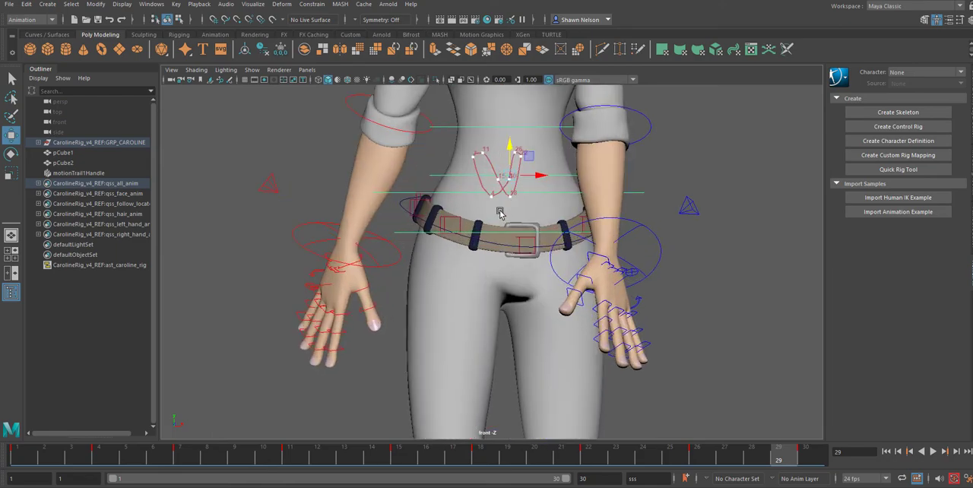
pyautogui.keyDown('alt'); pyautogui.moveTo(562, 257); pyautogui.dragTo(557, 341, button='middle'); pyautogui.keyUp('alt')
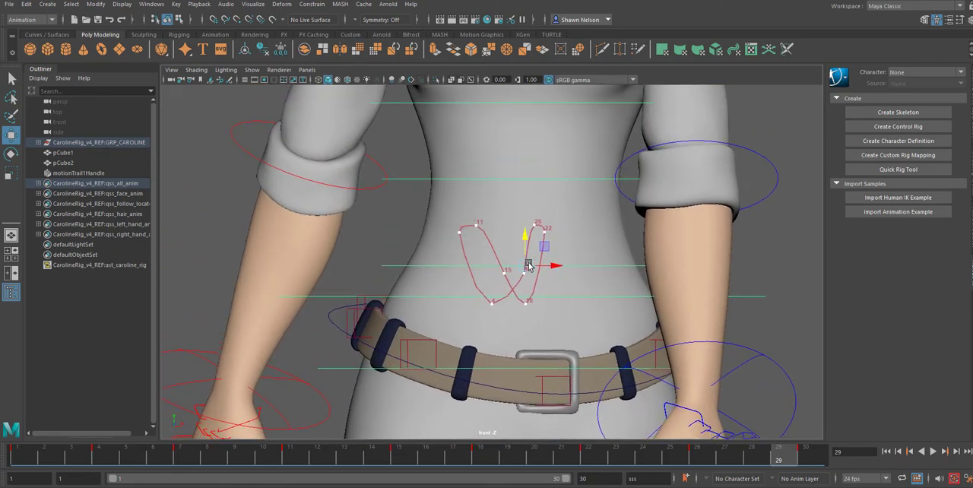
pyautogui.moveTo(85, 465); pyautogui.dragTo(5, 462)
pyautogui.hotkey('alt', 'v')
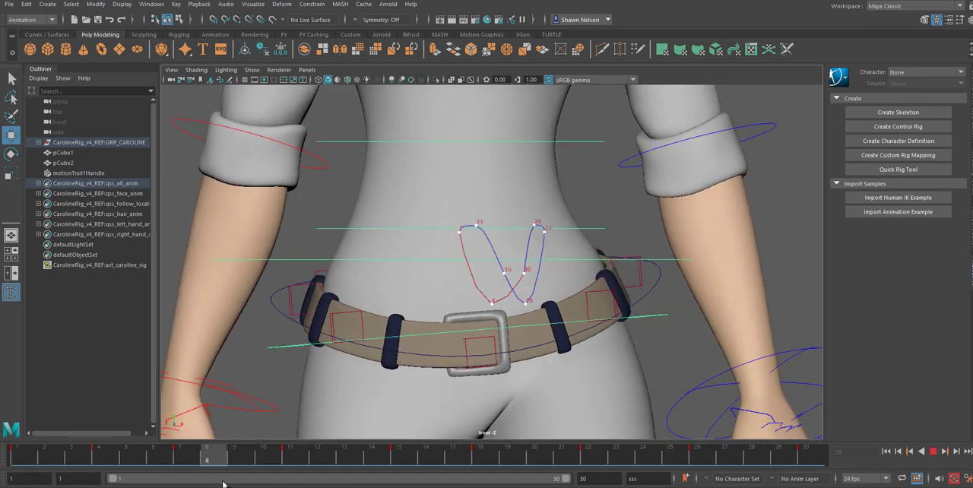
pyautogui.hotkey('alt', 'v')
pyautogui.click(477, 223)
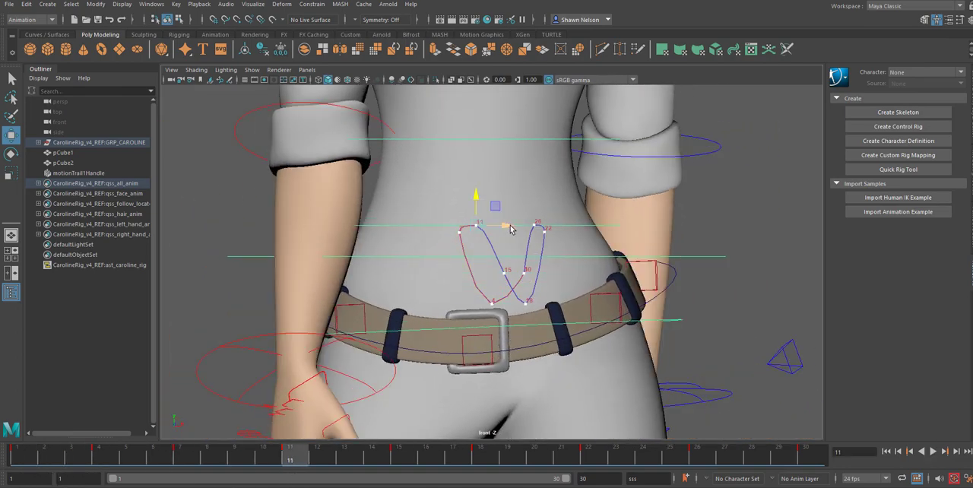
pyautogui.moveTo(509, 228); pyautogui.dragTo(517, 226)
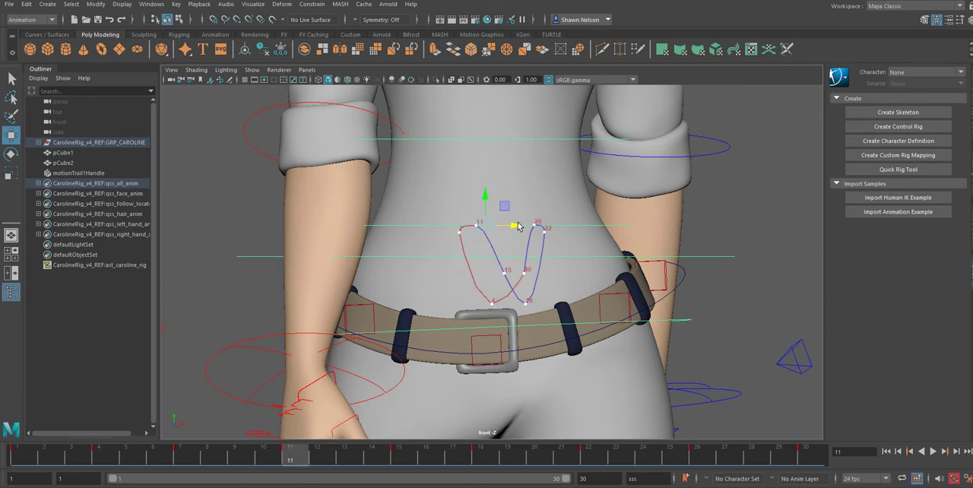
pyautogui.click(459, 233)
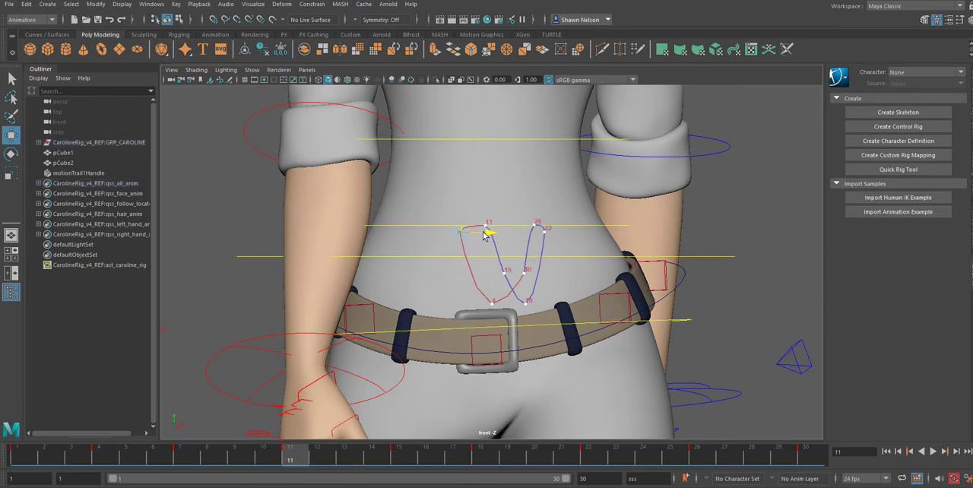
pyautogui.moveTo(484, 235); pyautogui.dragTo(489, 237)
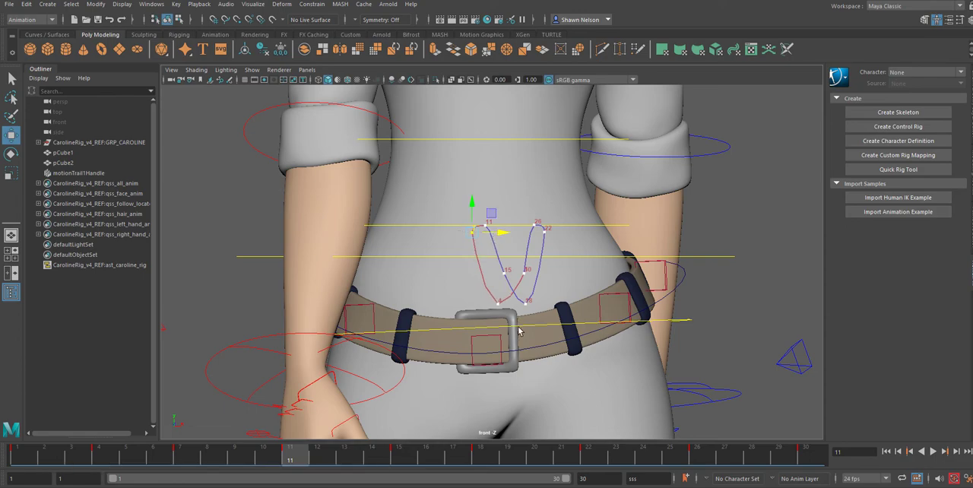
pyautogui.click(525, 274)
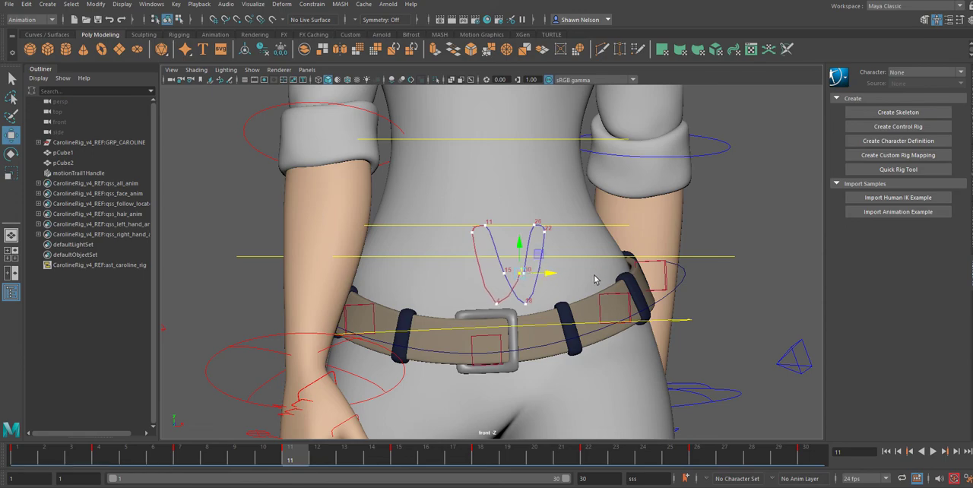
pyautogui.hotkey('ctrl', 'z')
pyautogui.hotkey('ctrl', 'z')
pyautogui.hotkey('ctrl', 'z')
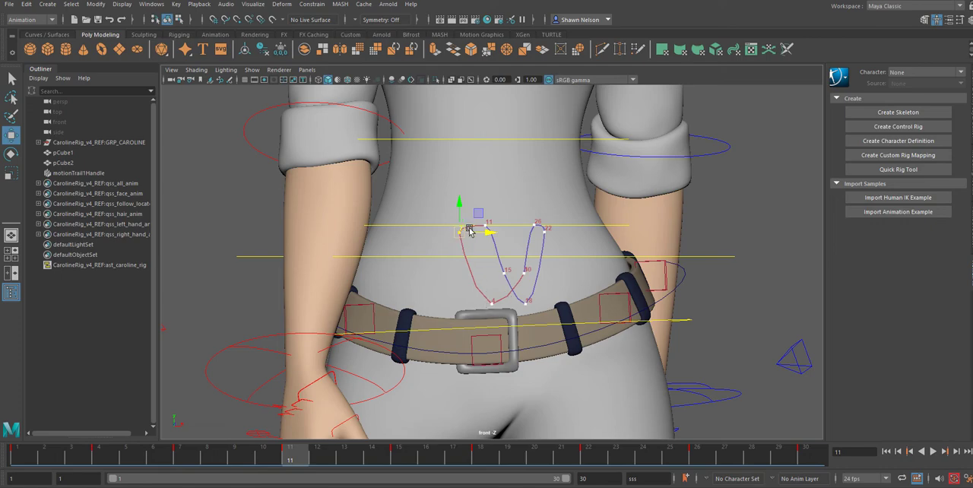
# Step: Shift the body control's frame 7 key slightly toward the middle of the motion trail in the front view
pyautogui.moveTo(489, 228); pyautogui.dragTo(499, 231)
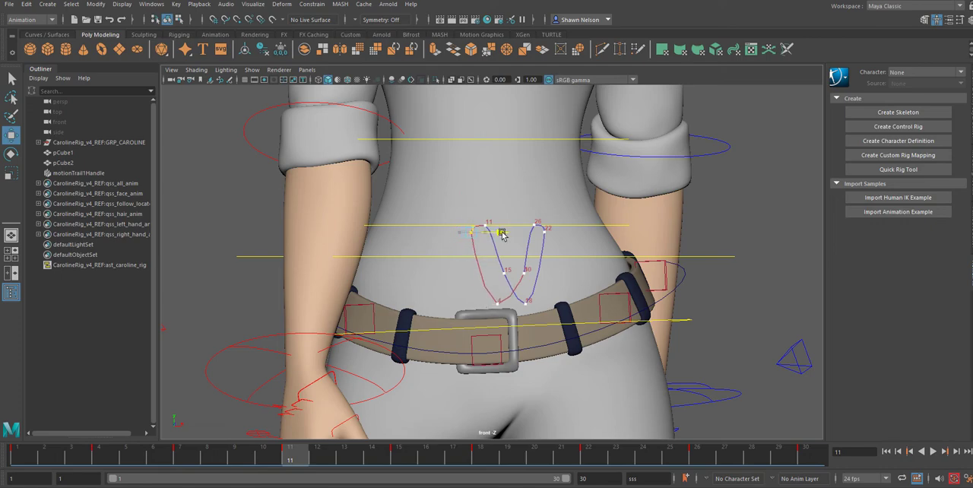
pyautogui.moveTo(504, 235); pyautogui.dragTo(505, 239)
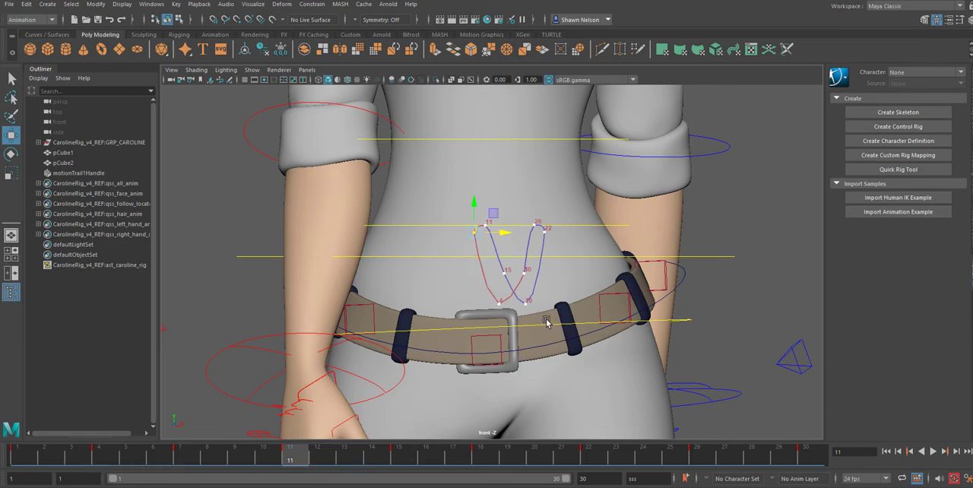
# Step: Play back the walk cycle in the front view and check the body's side-to-side motion on the whole character
pyautogui.scroll(-5, 539, 325)
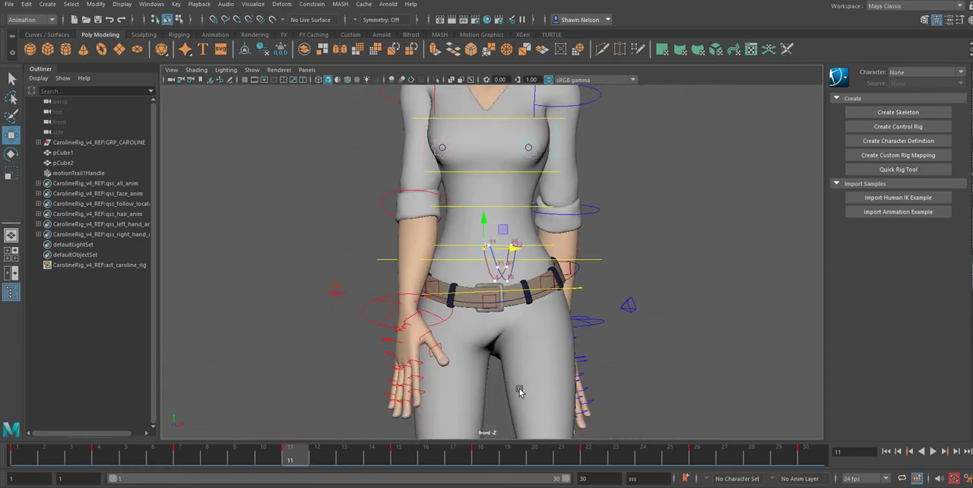
pyautogui.moveTo(294, 458)
pyautogui.mouseDown()
pyautogui.moveTo(32, 454)
pyautogui.moveTo(43, 466)
pyautogui.moveTo(302, 469)
pyautogui.mouseUp()
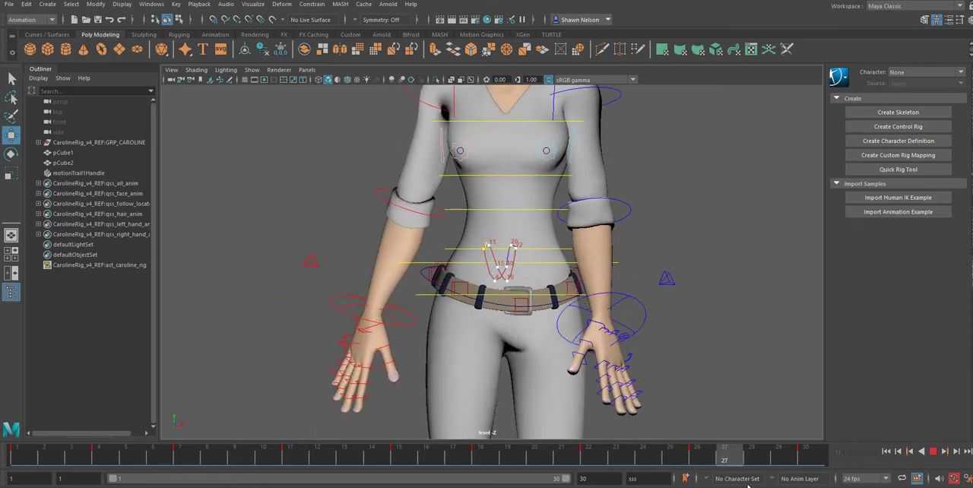
pyautogui.click(932, 451)
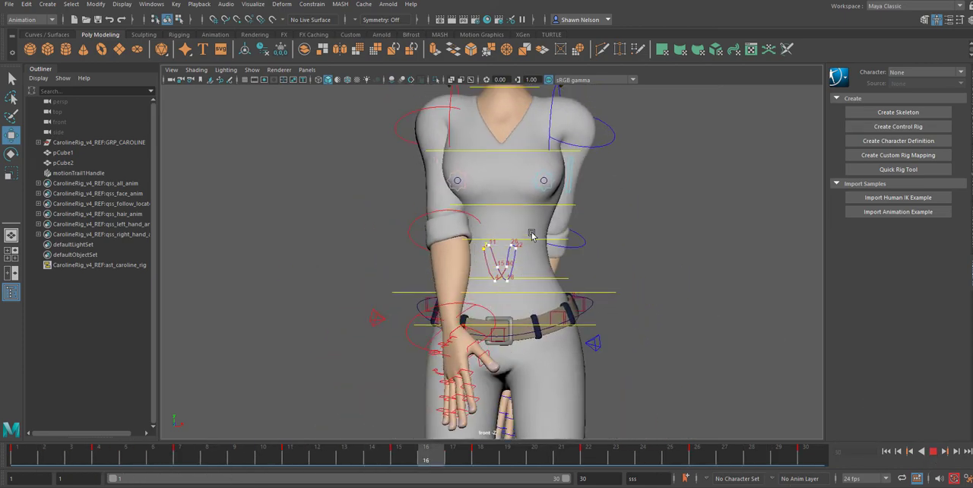
pyautogui.scroll(-5, 542, 247)
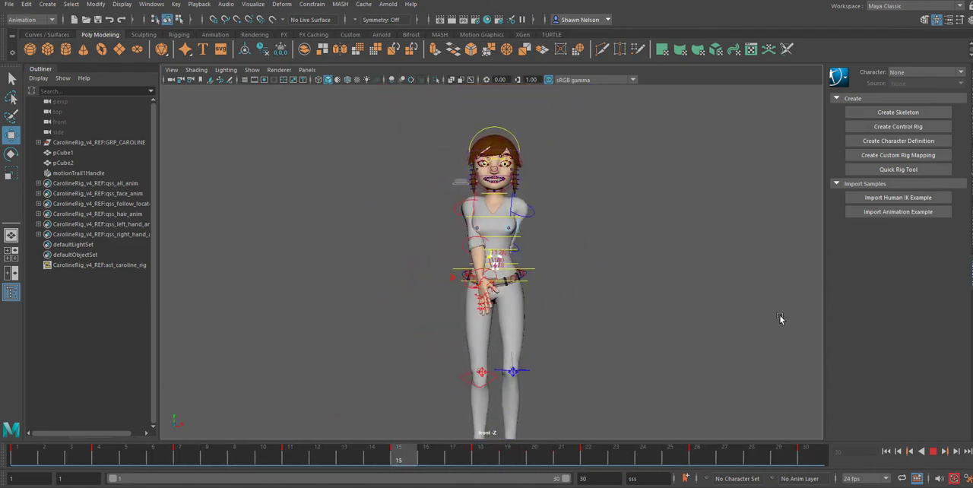
pyautogui.click(935, 452)
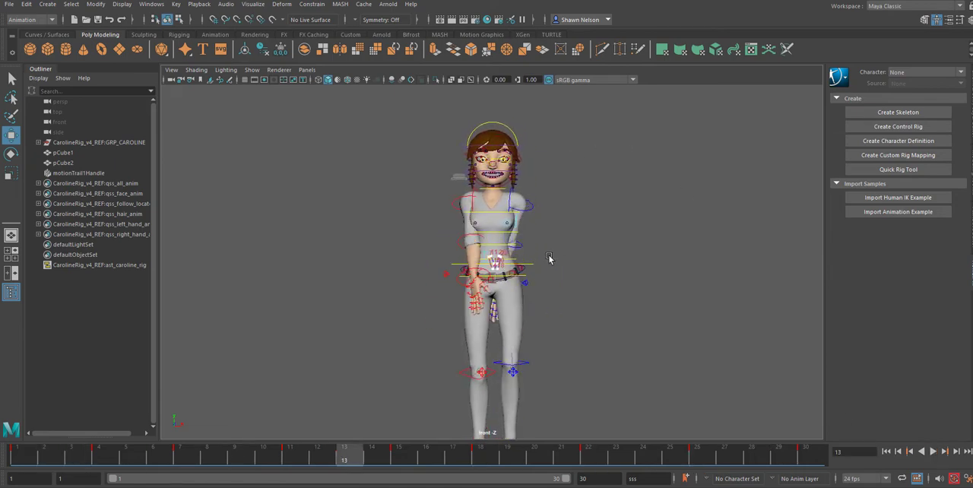
# Step: Delete the keys at frames 7 and 22 from the character's left upper-arm control
pyautogui.click(532, 211)
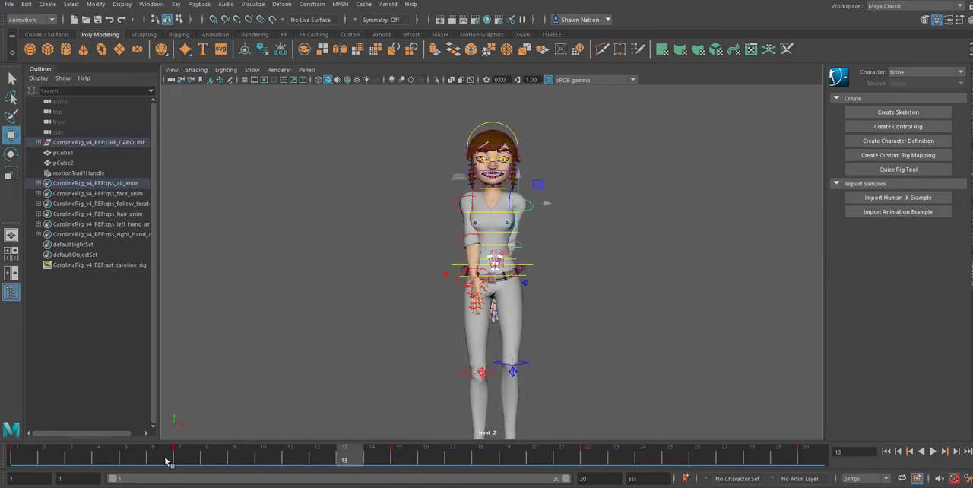
pyautogui.keyDown('shift'); pyautogui.moveTo(141, 456); pyautogui.dragTo(228, 456); pyautogui.keyUp('shift')
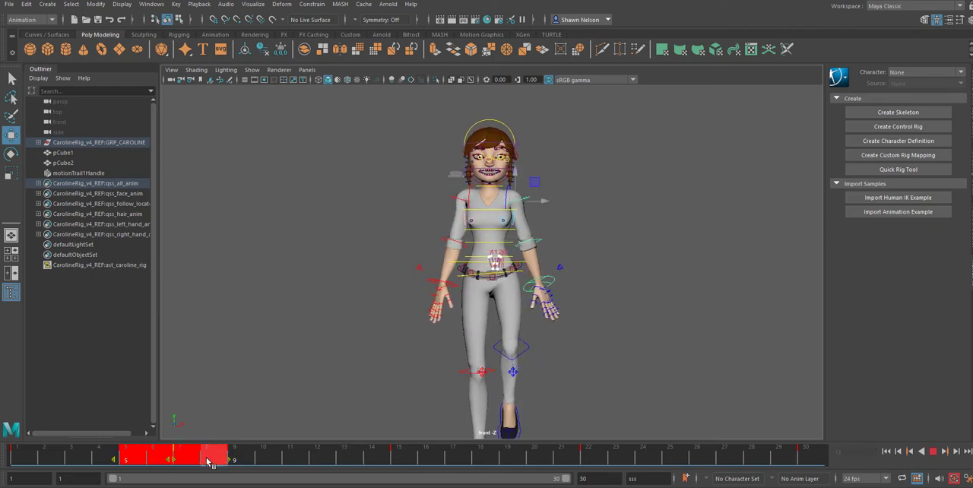
pyautogui.rightClick(207, 456)
pyautogui.click(240, 297)
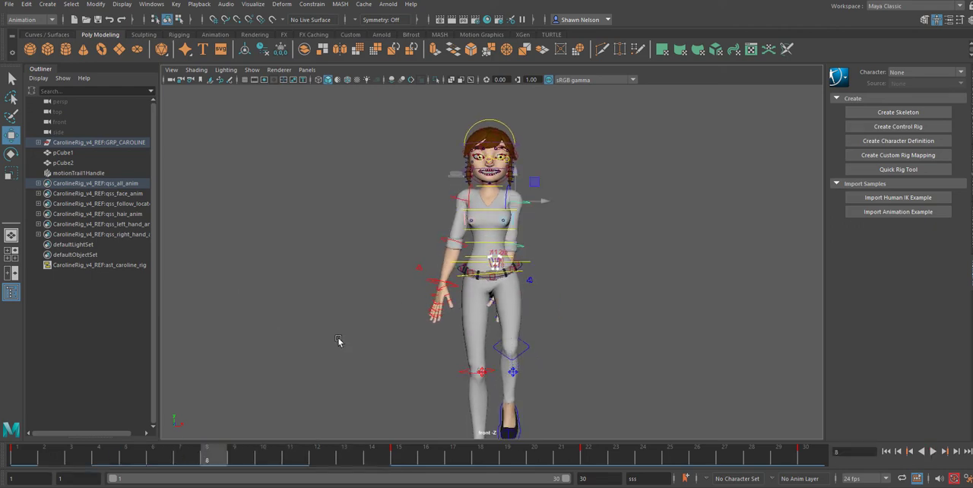
pyautogui.keyDown('shift'); pyautogui.moveTo(563, 461); pyautogui.dragTo(609, 460); pyautogui.keyUp('shift')
pyautogui.rightClick(608, 460)
pyautogui.click(618, 291)
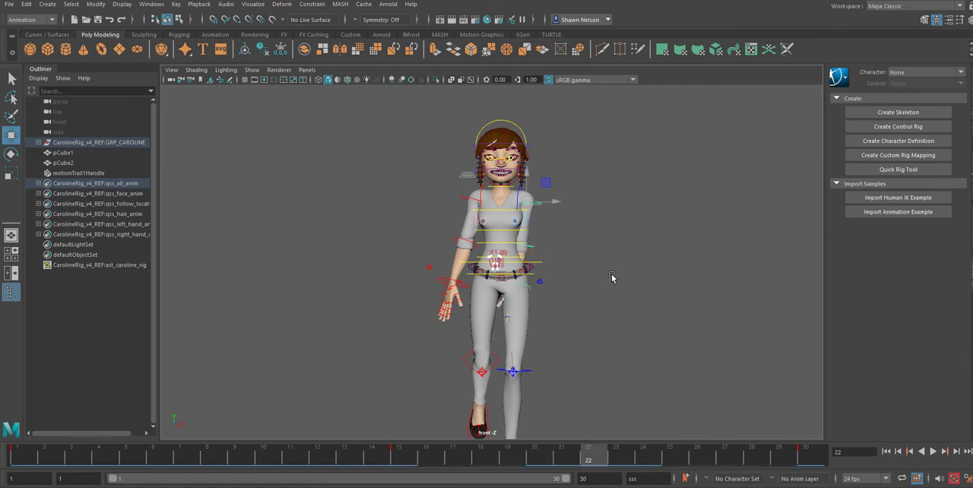
# Step: Delete the keys at frames 7 and 22 from the character's right upper-arm control
pyautogui.click(470, 196)
pyautogui.click(461, 201)
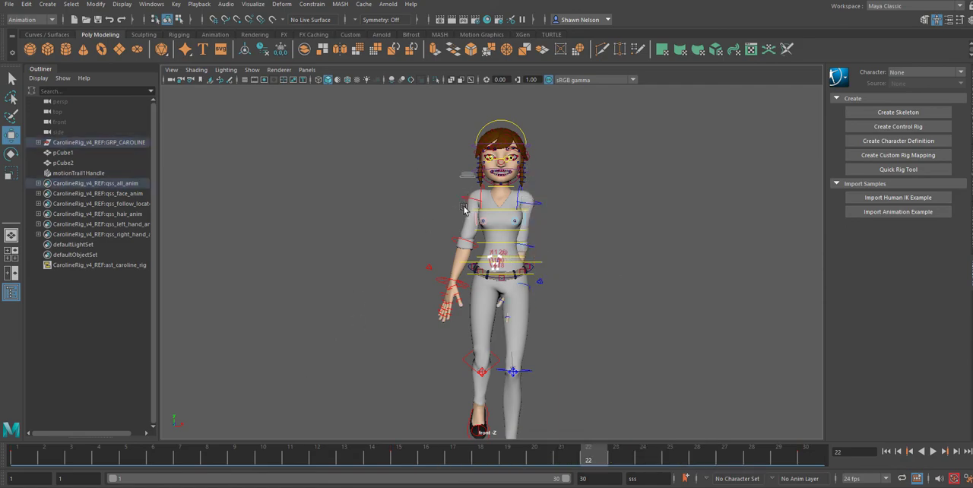
pyautogui.keyDown('shift'); pyautogui.moveTo(161, 458); pyautogui.dragTo(194, 456); pyautogui.keyUp('shift')
pyautogui.rightClick(191, 459)
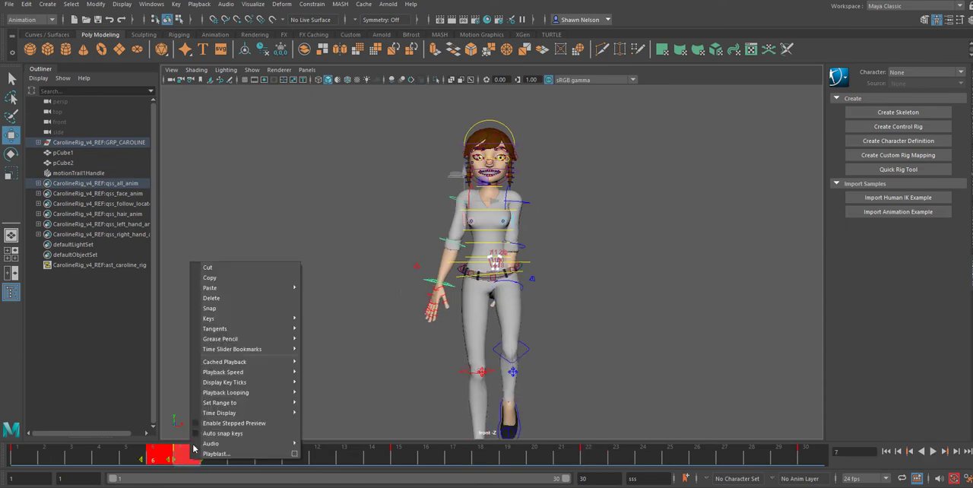
pyautogui.click(237, 300)
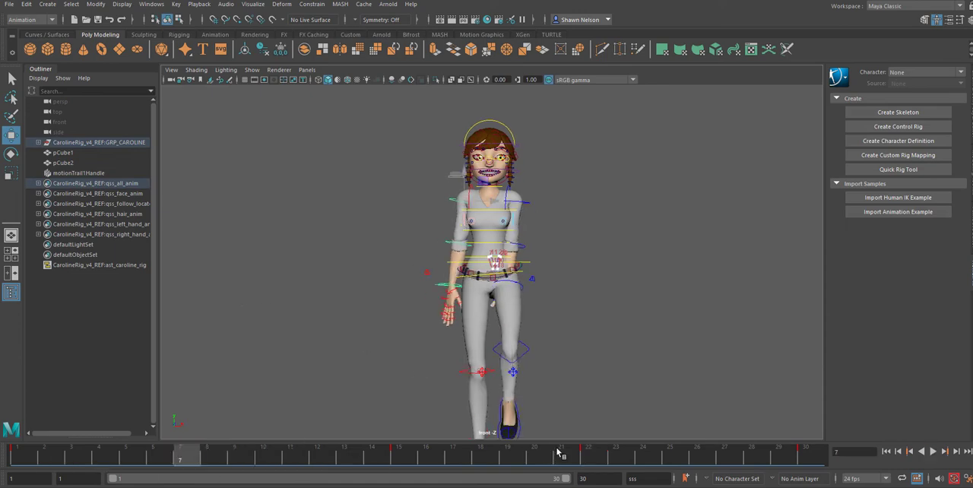
pyautogui.keyDown('shift'); pyautogui.moveTo(559, 453); pyautogui.dragTo(606, 455); pyautogui.keyUp('shift')
pyautogui.rightClick(607, 455)
pyautogui.click(624, 286)
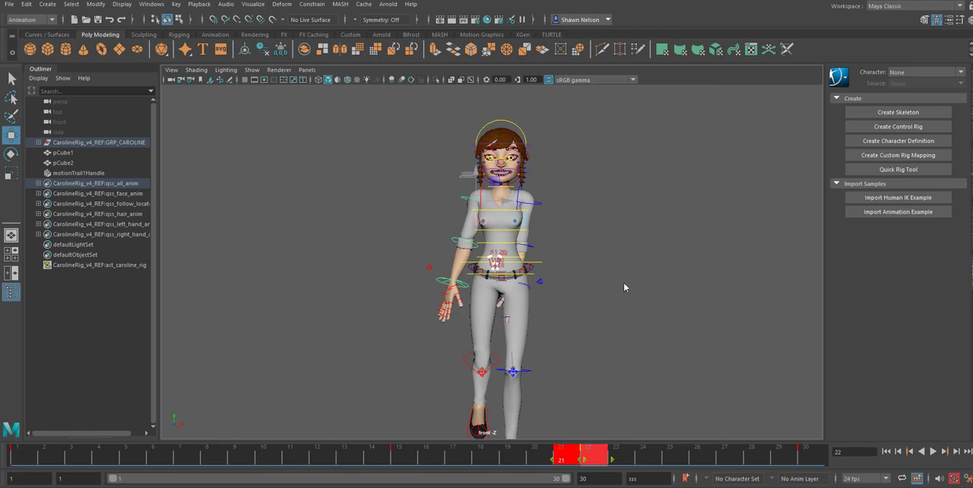
# Step: Play back the arm swing, and at frame 15 rotate the left upper-arm control outward so the arm clears the body
pyautogui.click(935, 452)
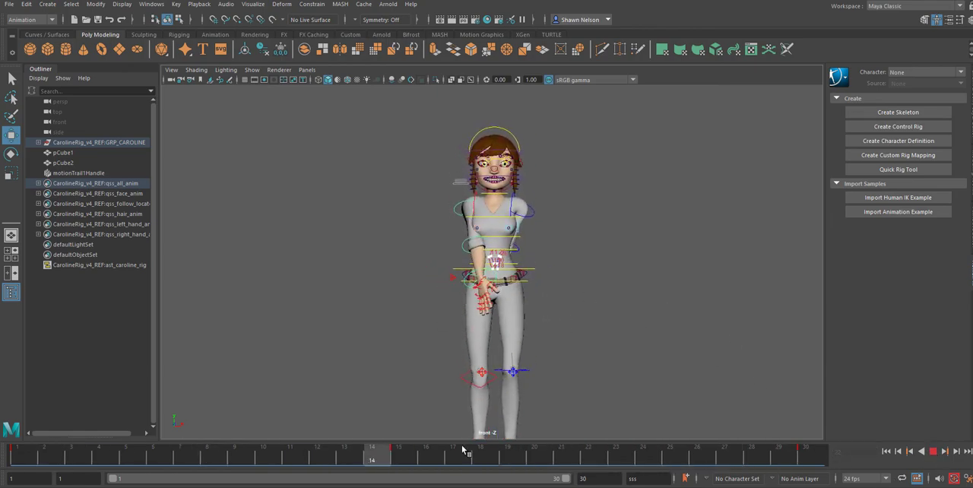
pyautogui.click(430, 442)
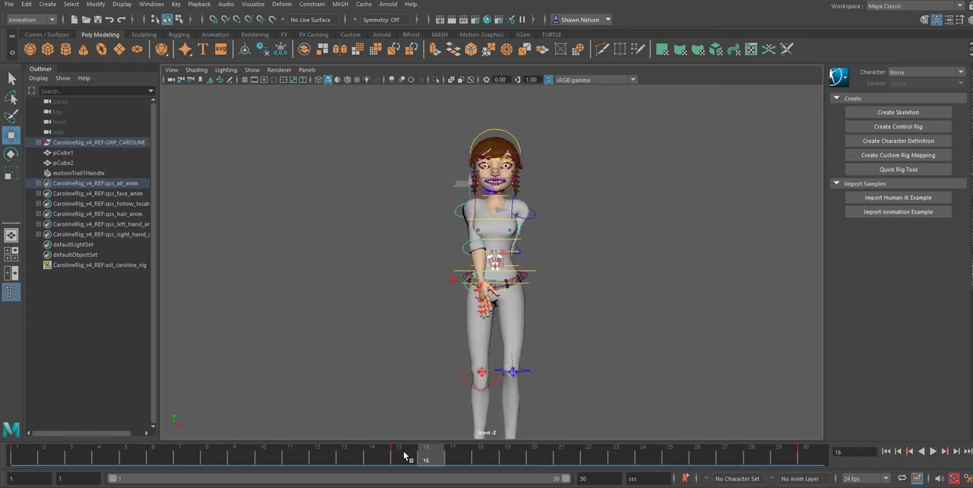
pyautogui.click(405, 454)
pyautogui.click(536, 216)
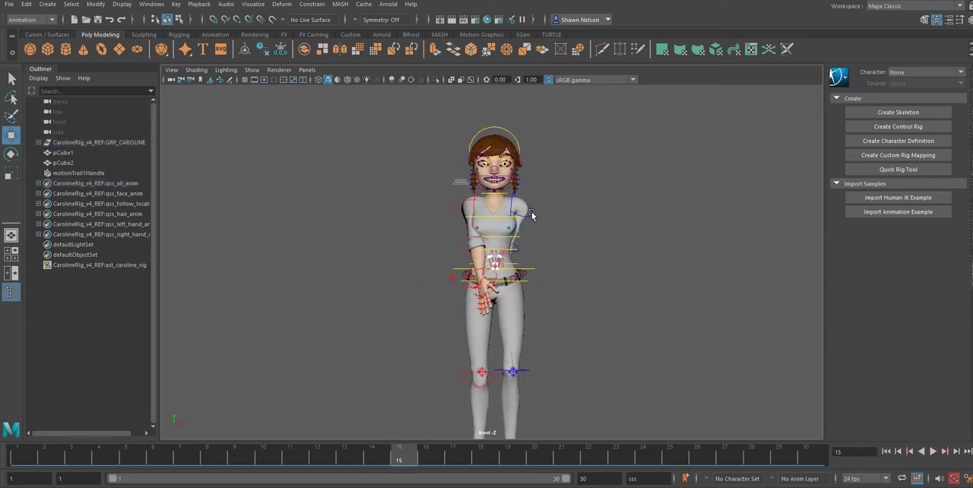
pyautogui.click(541, 211)
pyautogui.press('e')
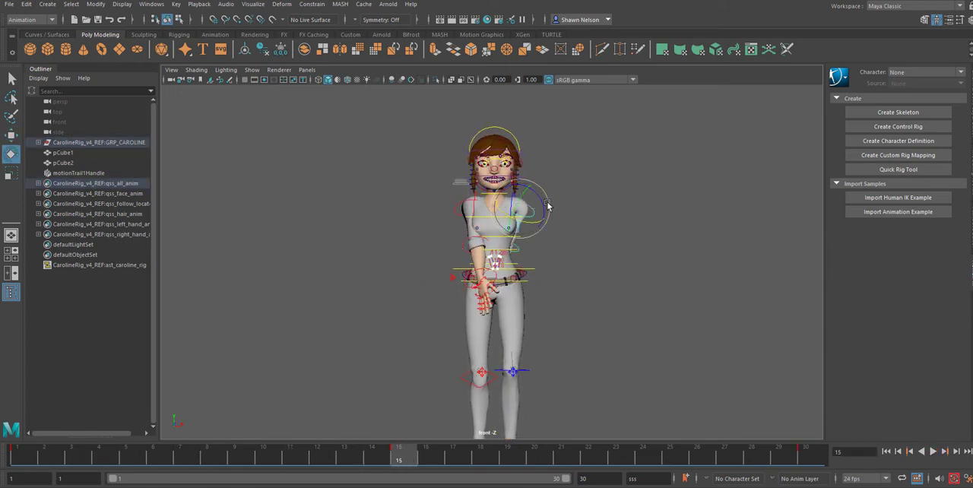
pyautogui.moveTo(543, 206); pyautogui.dragTo(544, 232)
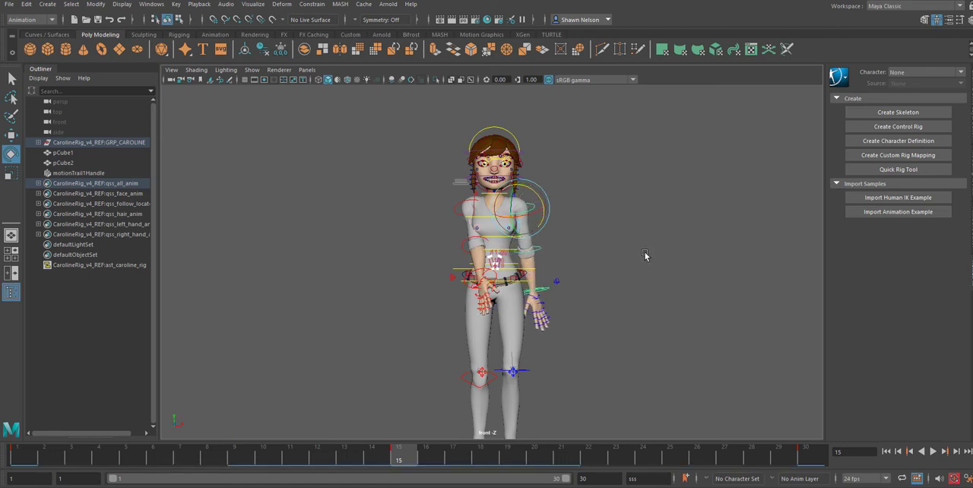
# Step: At frame 15, rotate the right upper-arm control outward away from the body, refining the angle after a playback check
pyautogui.click(460, 214)
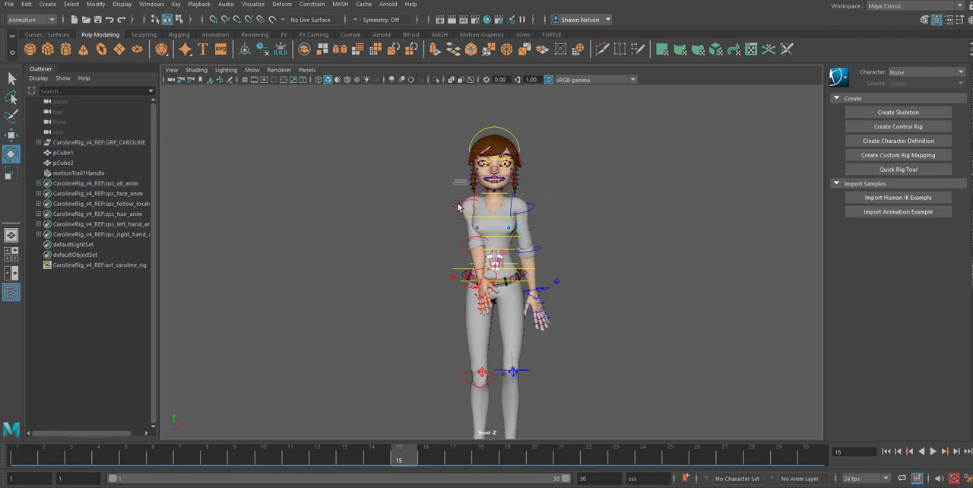
pyautogui.click(458, 206)
pyautogui.moveTo(456, 237); pyautogui.dragTo(447, 228)
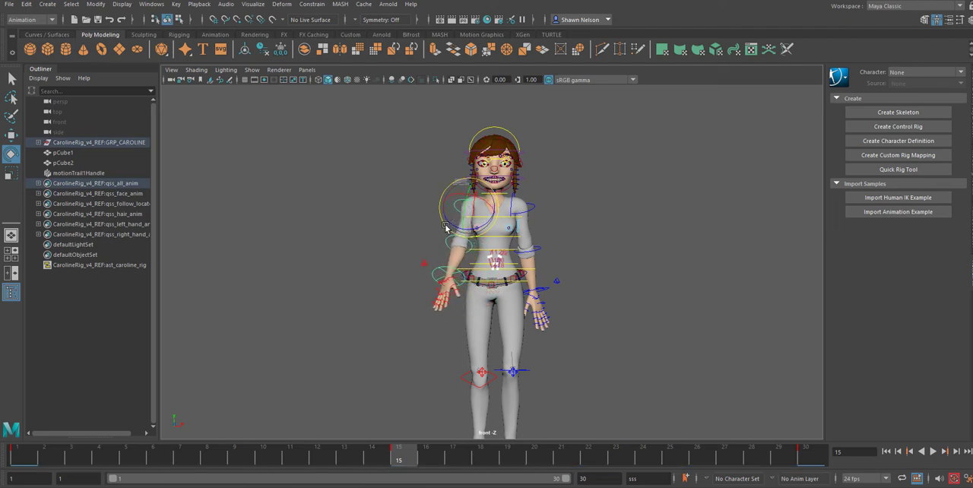
pyautogui.click(23, 459)
pyautogui.hotkey('alt', 'v')
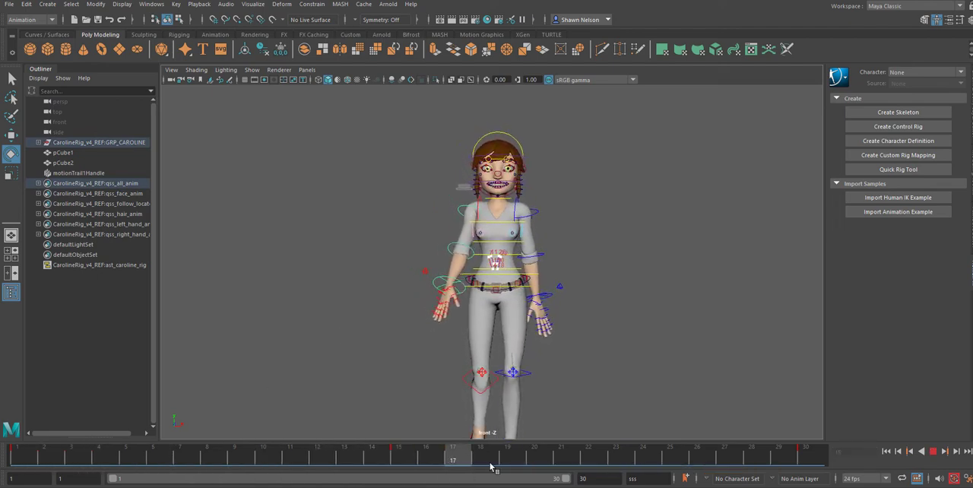
pyautogui.moveTo(490, 466); pyautogui.dragTo(398, 452)
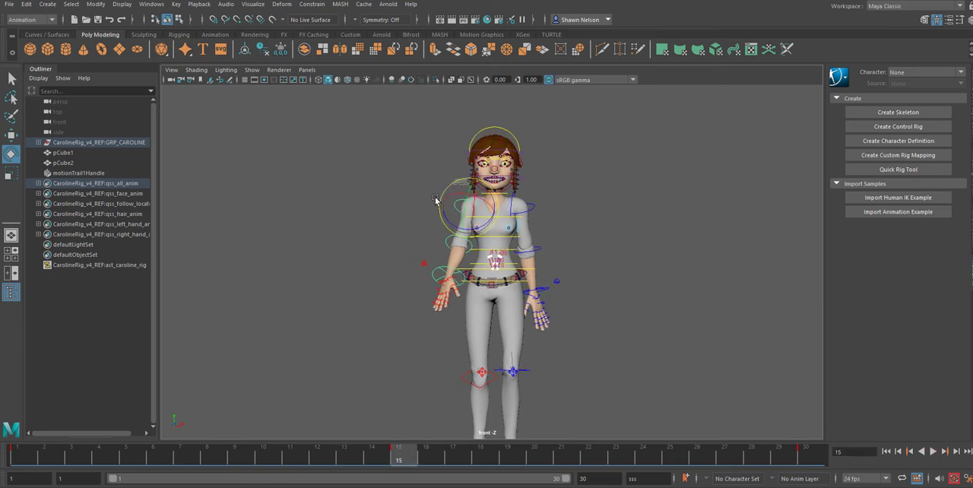
pyautogui.moveTo(439, 203); pyautogui.dragTo(444, 207)
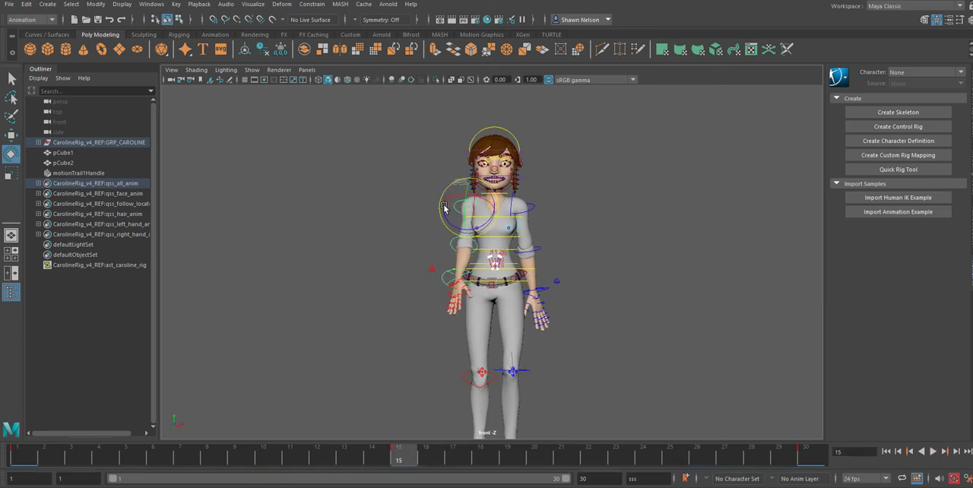
# Step: At frame 1, rotate the right upper-arm control inward to bring the arm closer to the body
pyautogui.click(14, 457)
pyautogui.hotkey('alt', 'v')
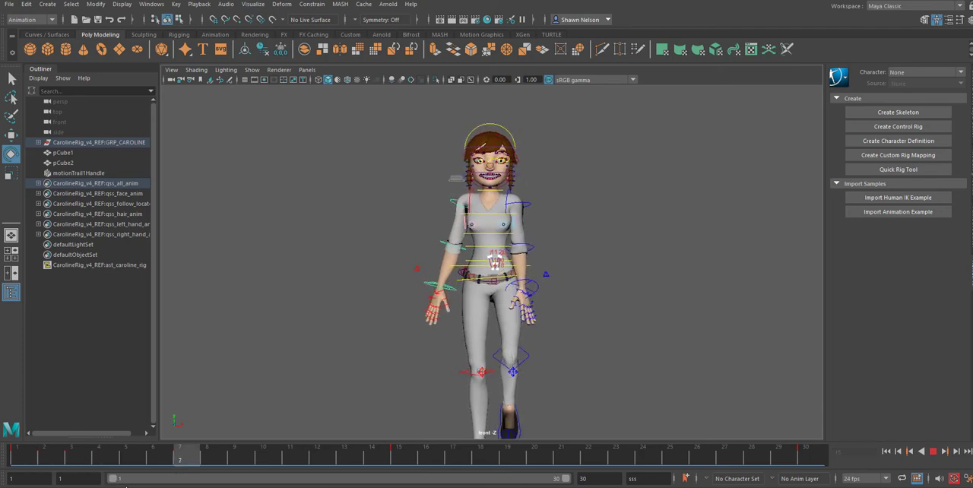
pyautogui.press('Escape')
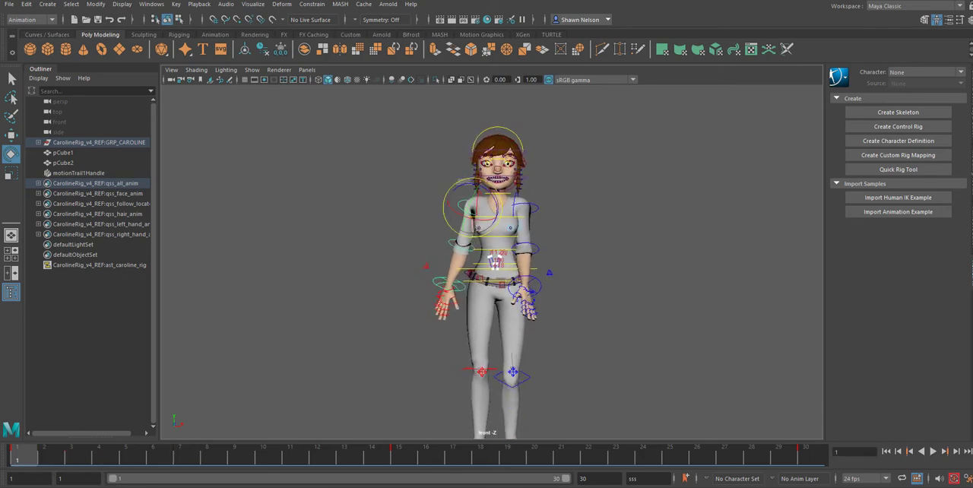
pyautogui.moveTo(441, 217); pyautogui.dragTo(443, 228)
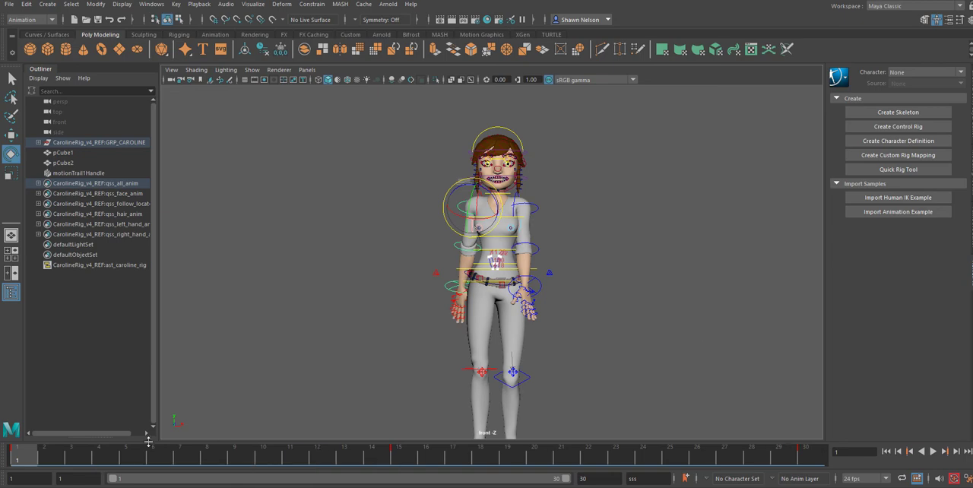
# Step: Copy the right upper-arm control's frame 1 key and go to frame 30, declining to overwrite the existing playblast file
pyautogui.keyDown('shift'); pyautogui.click(31, 461); pyautogui.keyUp('shift')
pyautogui.rightClick(32, 461)
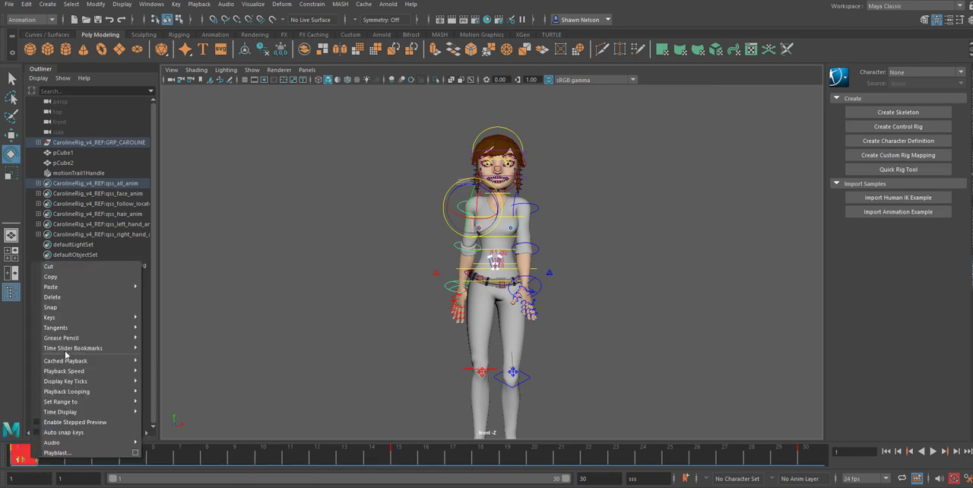
pyautogui.click(76, 276)
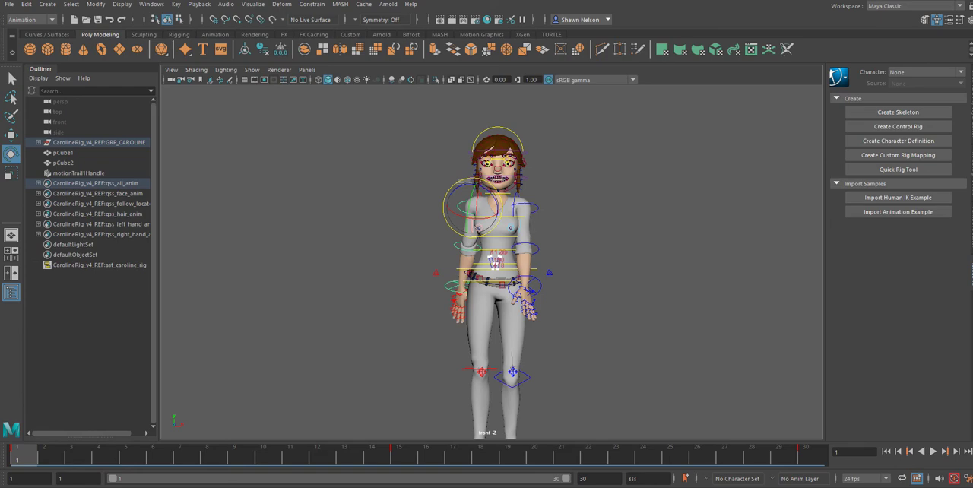
pyautogui.click(796, 462)
pyautogui.rightClick(804, 459)
pyautogui.click(817, 435)
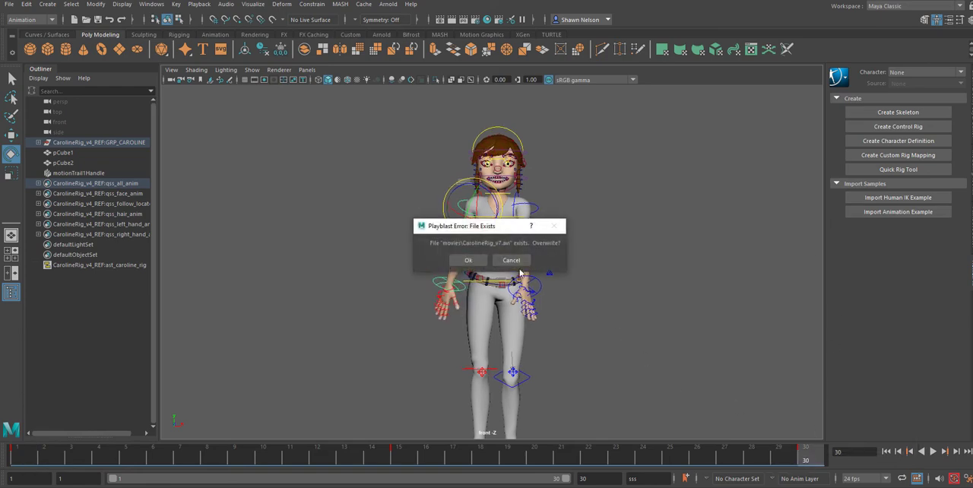
pyautogui.click(511, 261)
# Step: Save the scene, accepting the student version notice
pyautogui.rightClick(800, 457)
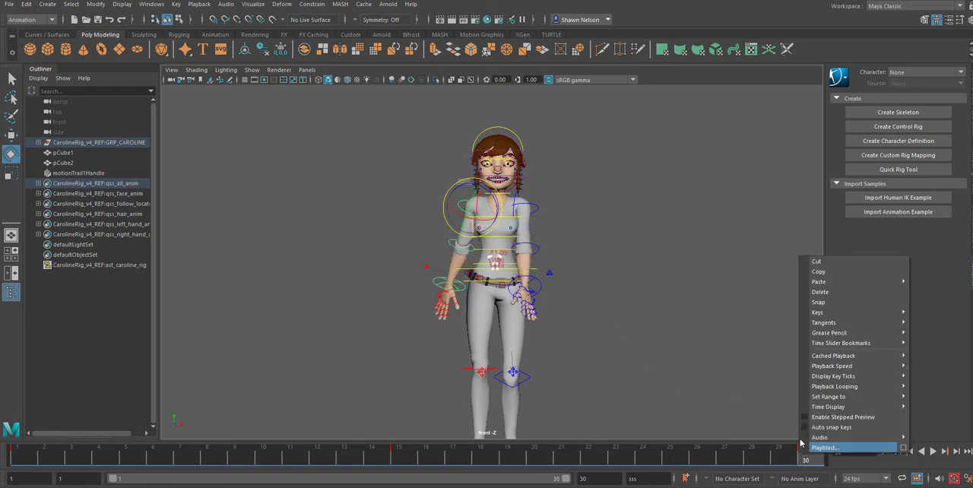
pyautogui.click(777, 274)
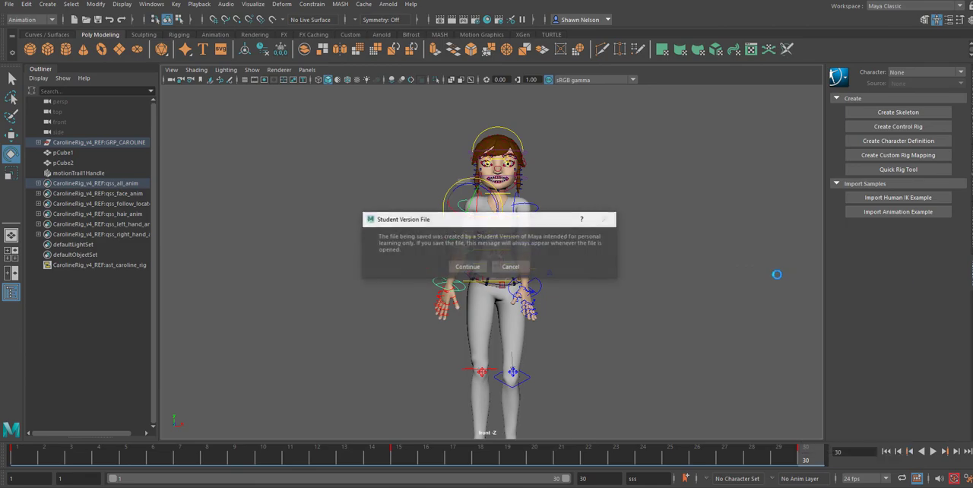
pyautogui.click(467, 267)
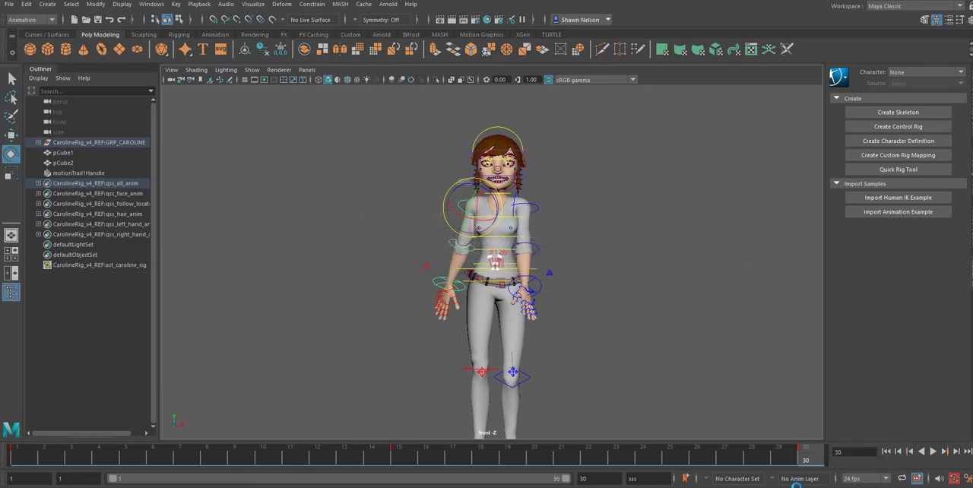
# Step: Paste the copied right upper-arm key at frame 30 and play back the walk cycle
pyautogui.rightClick(811, 459)
pyautogui.moveTo(846, 286)
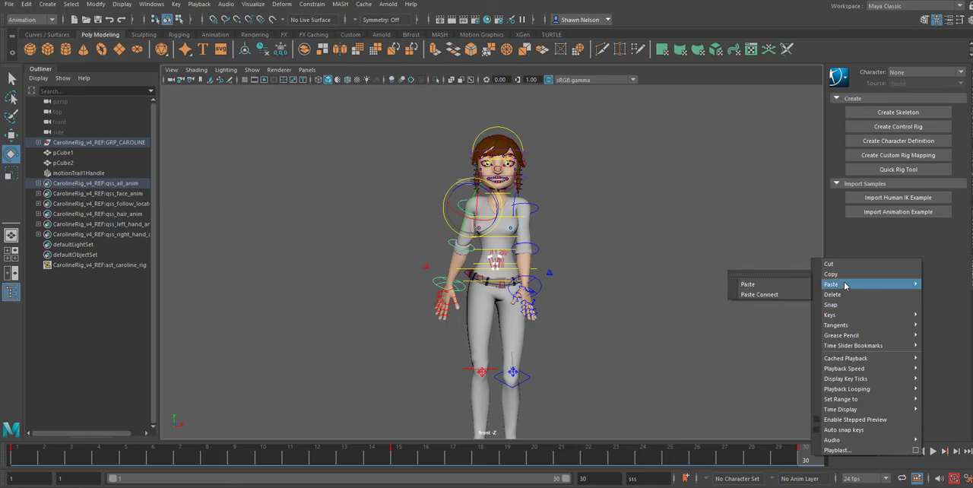
pyautogui.click(758, 286)
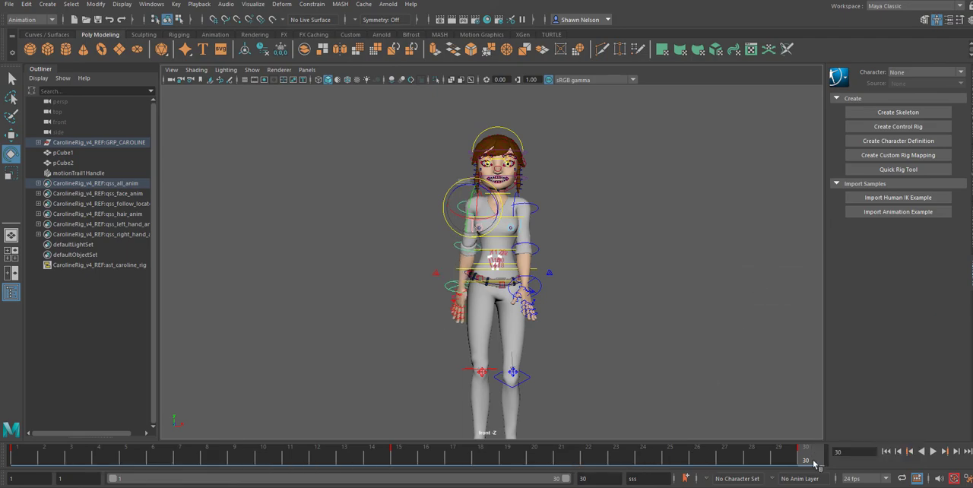
pyautogui.hotkey('alt', 'v')
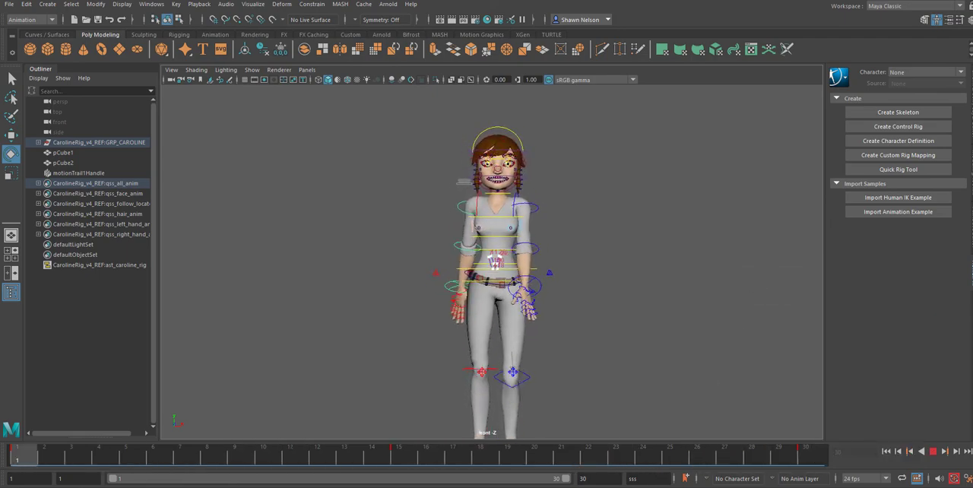
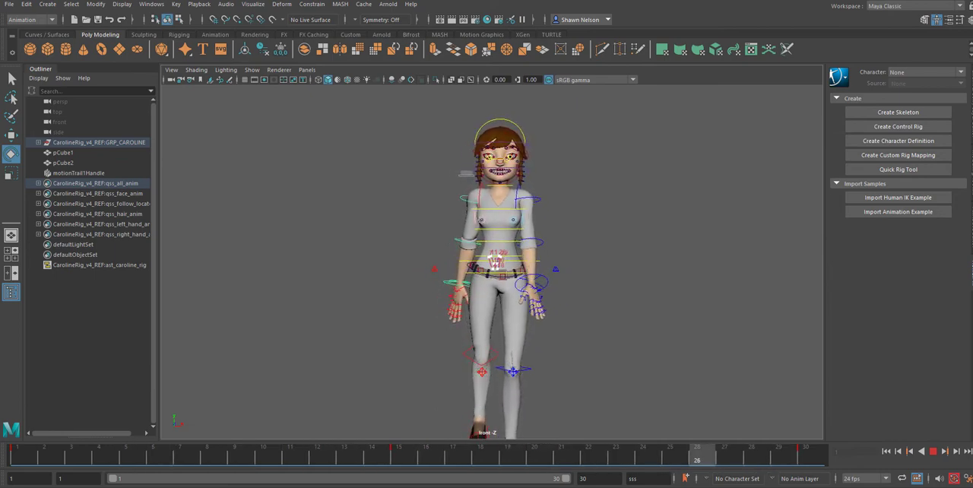
# Step: Examine the playing walk cycle in the perspective view, switch to the side view and stop the playback
pyautogui.press('space')
pyautogui.moveTo(703, 400); pyautogui.dragTo(702, 380)
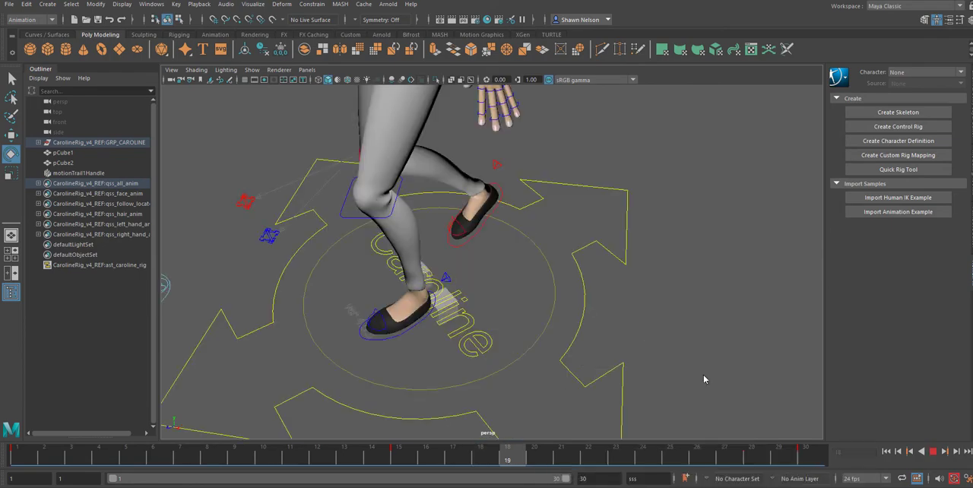
pyautogui.keyDown('alt'); pyautogui.moveTo(575, 158); pyautogui.dragTo(465, 69, button='right'); pyautogui.keyUp('alt')
pyautogui.keyDown('alt'); pyautogui.moveTo(564, 199); pyautogui.dragTo(608, 382, button='middle'); pyautogui.keyUp('alt')
pyautogui.keyDown('alt'); pyautogui.moveTo(560, 325); pyautogui.dragTo(614, 333); pyautogui.keyUp('alt')
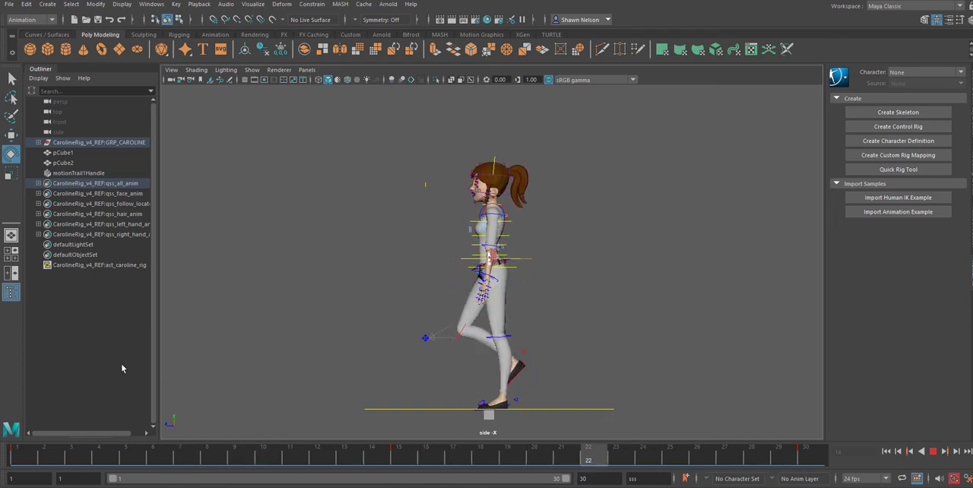
pyautogui.click(933, 451)
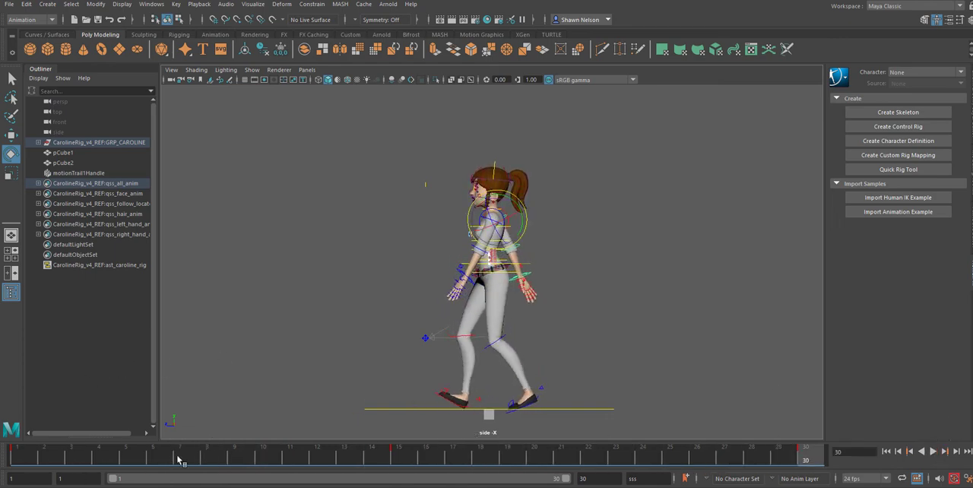
# Step: Scrub and play frames 1 to 30 in the side view, examining the motion of the full figure and upper body
pyautogui.moveTo(22, 460); pyautogui.dragTo(806, 456)
pyautogui.moveTo(382, 121); pyautogui.dragTo(571, 413)
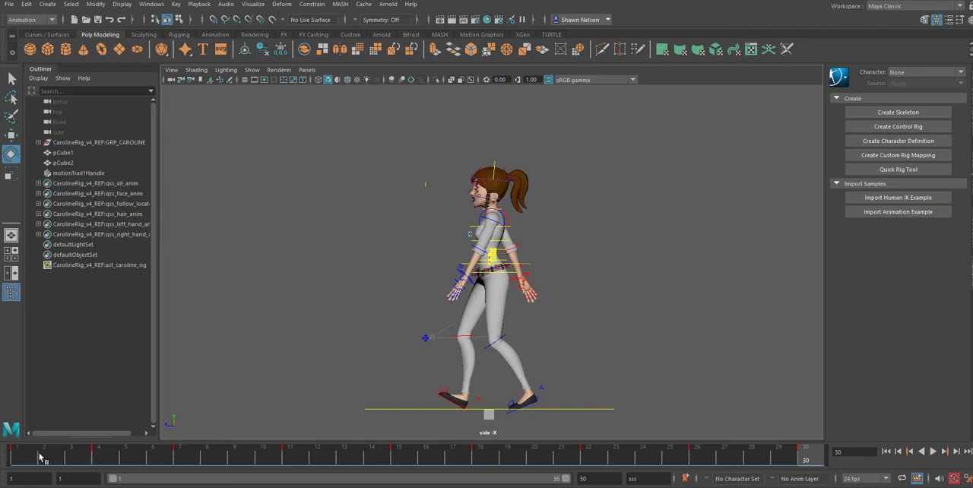
pyautogui.moveTo(41, 457); pyautogui.dragTo(829, 454)
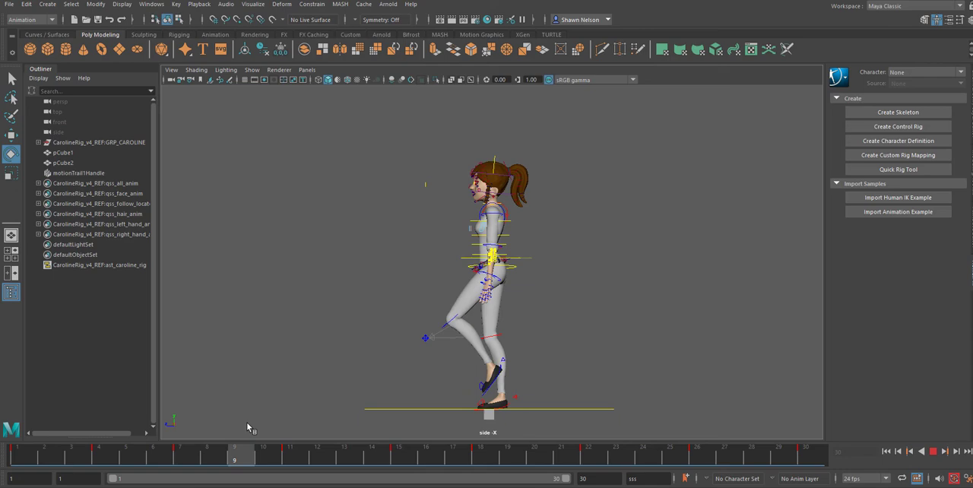
pyautogui.moveTo(248, 423); pyautogui.dragTo(3, 386)
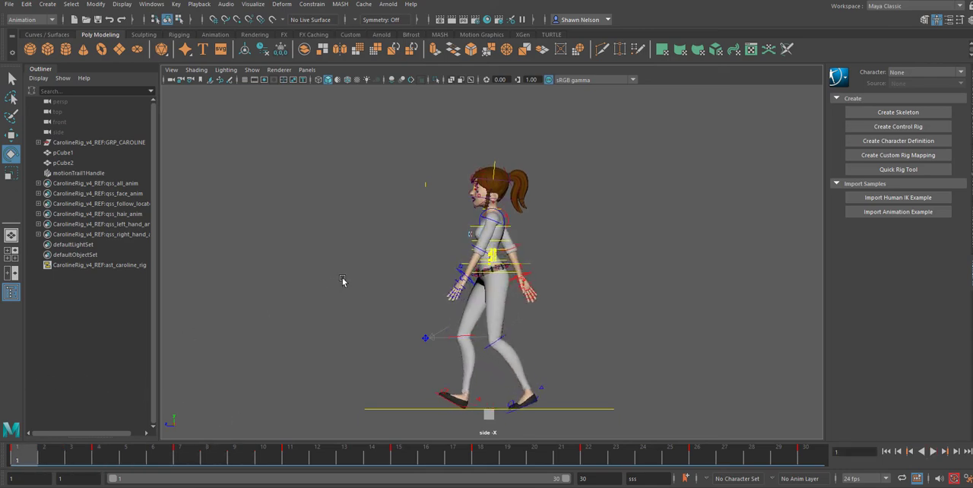
pyautogui.keyDown('alt'); pyautogui.moveTo(525, 199); pyautogui.dragTo(665, 370, button='right'); pyautogui.keyUp('alt')
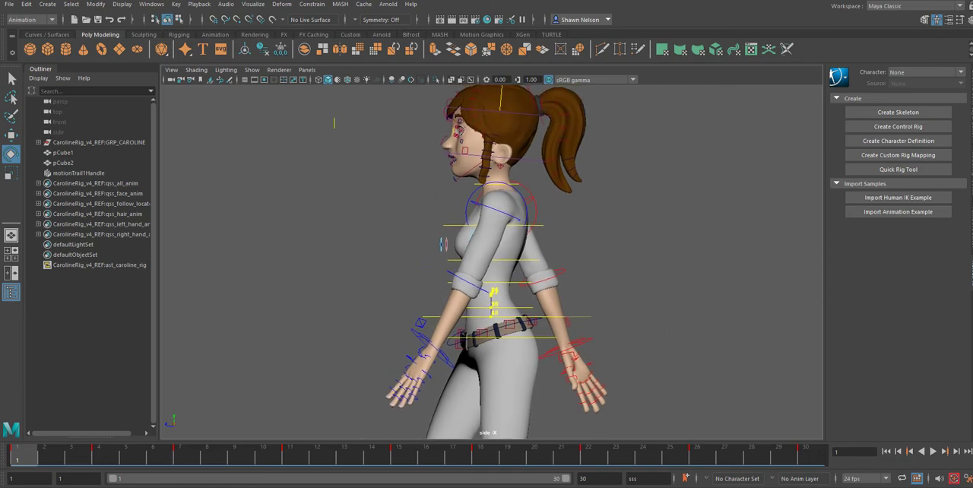
pyautogui.moveTo(27, 458); pyautogui.dragTo(881, 472)
pyautogui.click(933, 451)
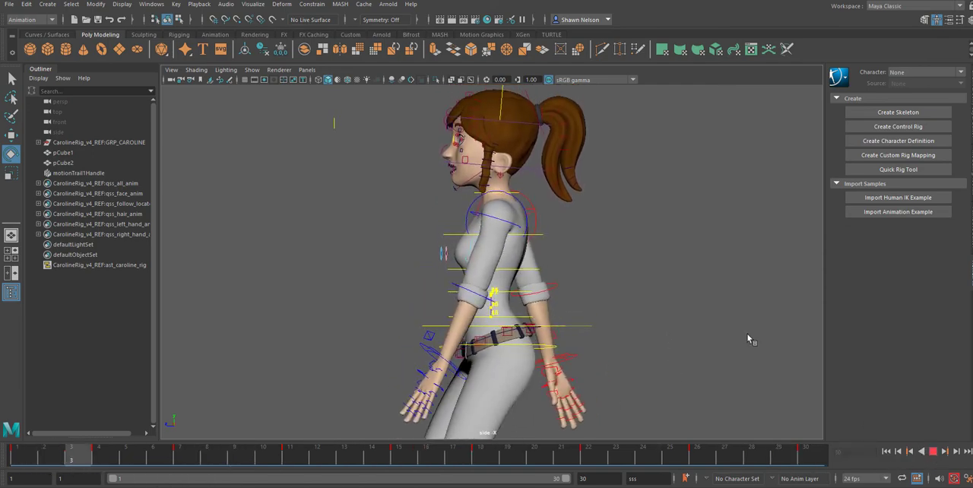
pyautogui.scroll(-5, 661, 305)
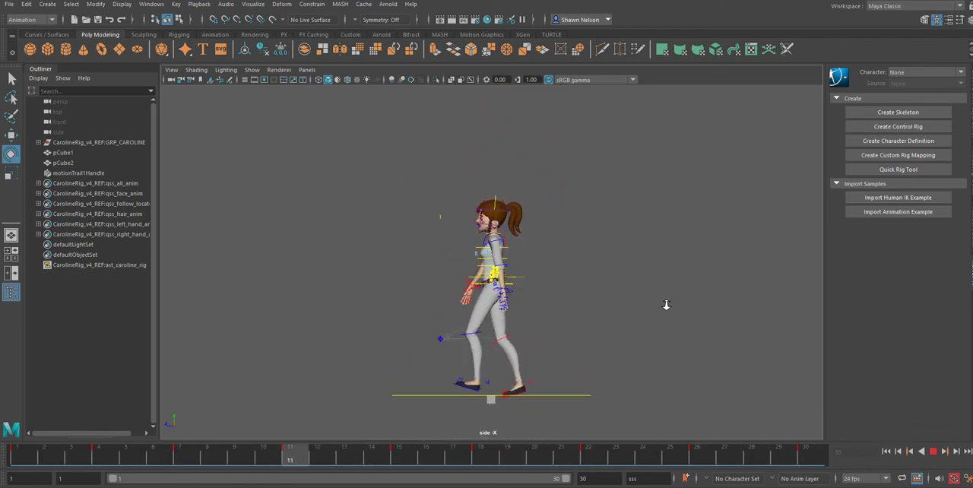
pyautogui.click(934, 451)
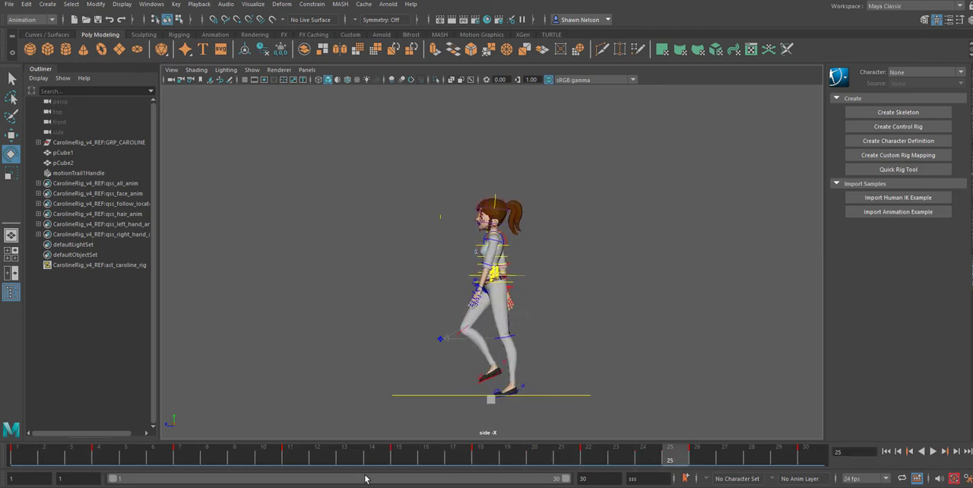
# Step: Adjust the head control's rotation at frames 7 and 22
pyautogui.moveTo(142, 462); pyautogui.dragTo(180, 466)
pyautogui.click(494, 196)
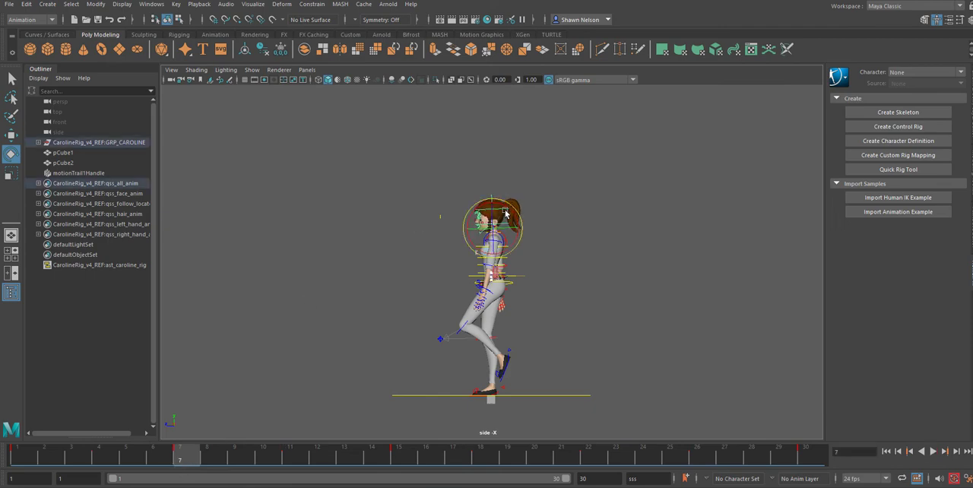
pyautogui.moveTo(560, 460); pyautogui.dragTo(587, 455)
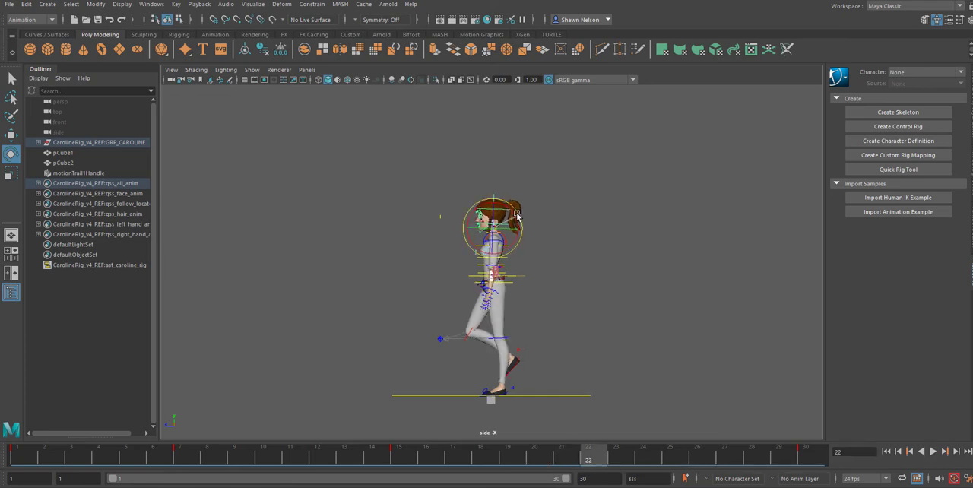
pyautogui.hotkey('alt', 'v')
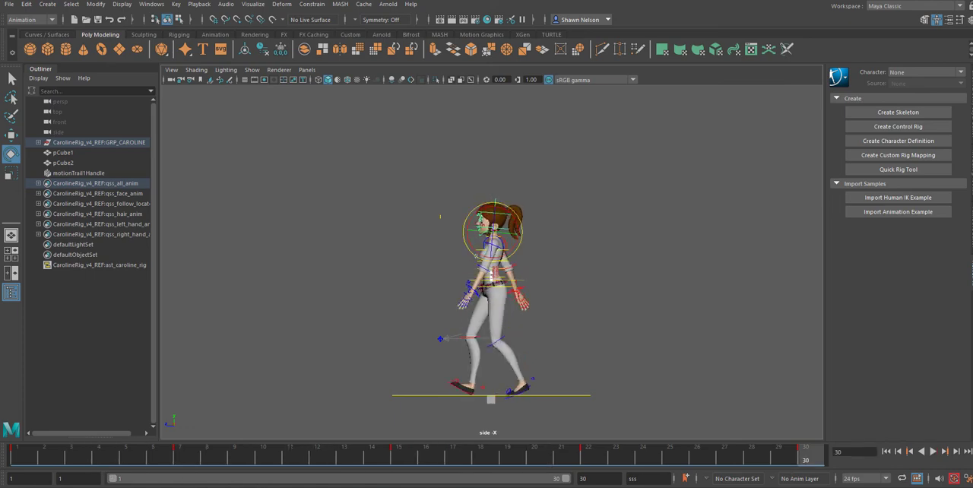
# Step: Play back the walk cycle in the side view with nothing selected, stop it and return to frame 1
pyautogui.click(932, 452)
pyautogui.click(605, 252)
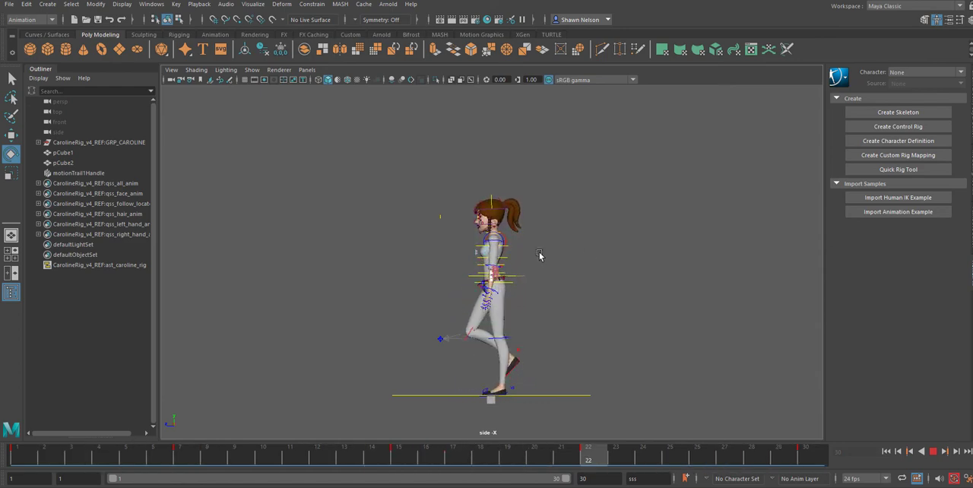
pyautogui.click(933, 451)
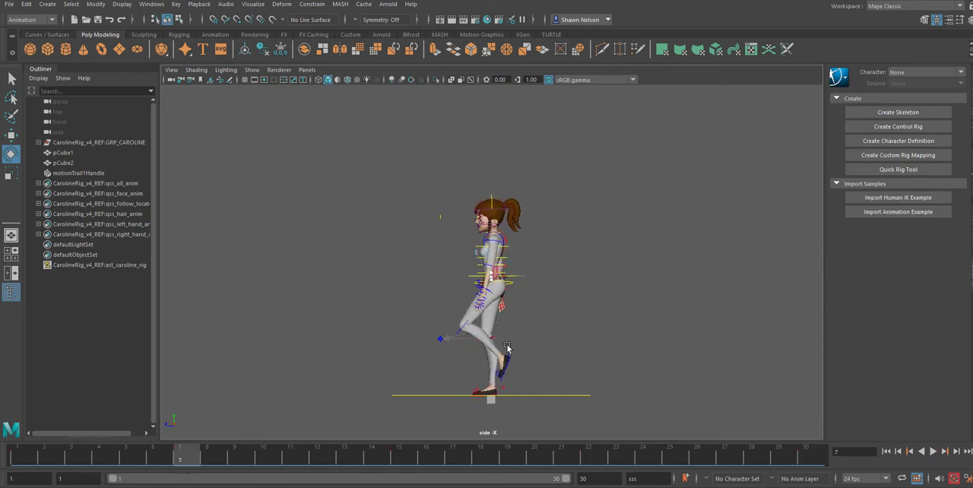
pyautogui.moveTo(154, 461); pyautogui.dragTo(17, 458)
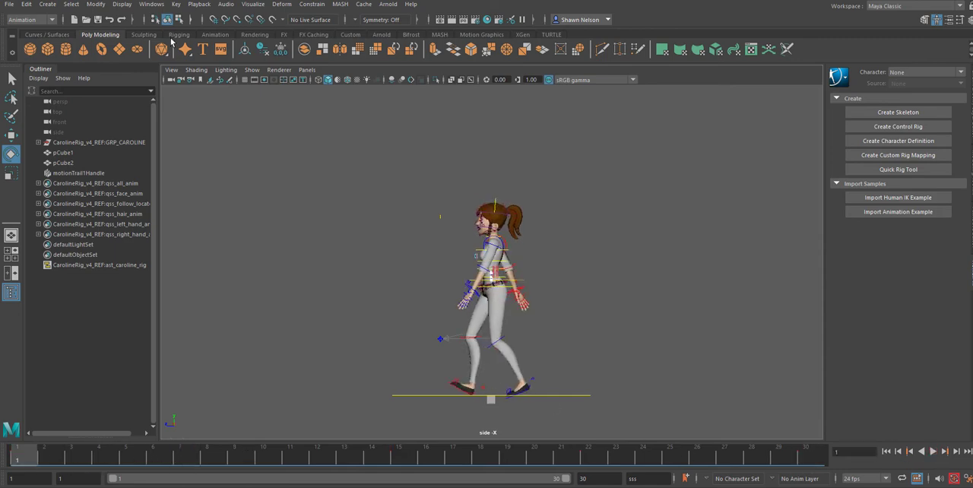
# Step: Save the scene as a new Maya Binary file named walk_2, accepting the student version notice
pyautogui.click(9, 4)
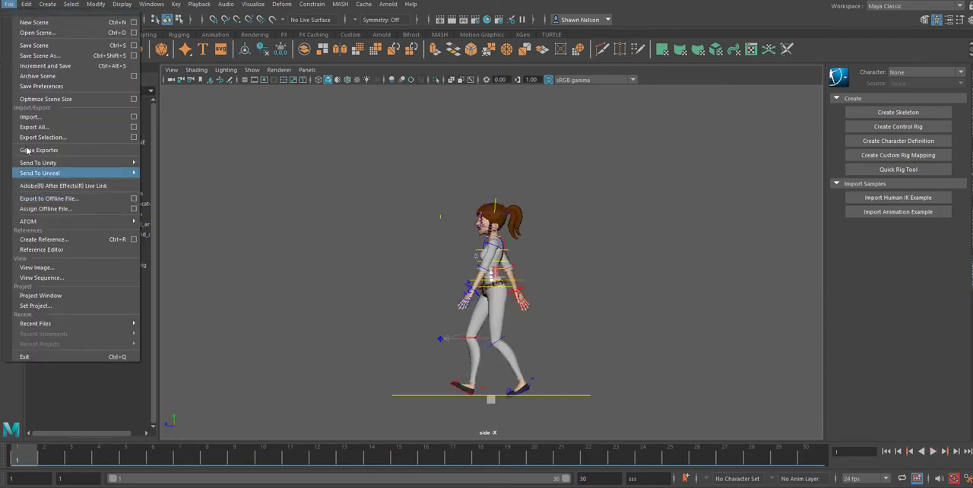
pyautogui.click(38, 55)
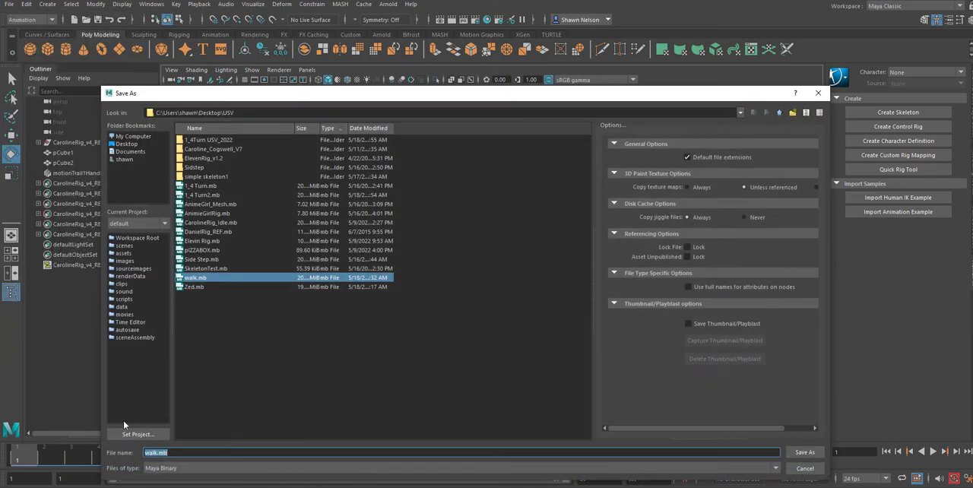
pyautogui.click(160, 452)
pyautogui.write('_Zed')
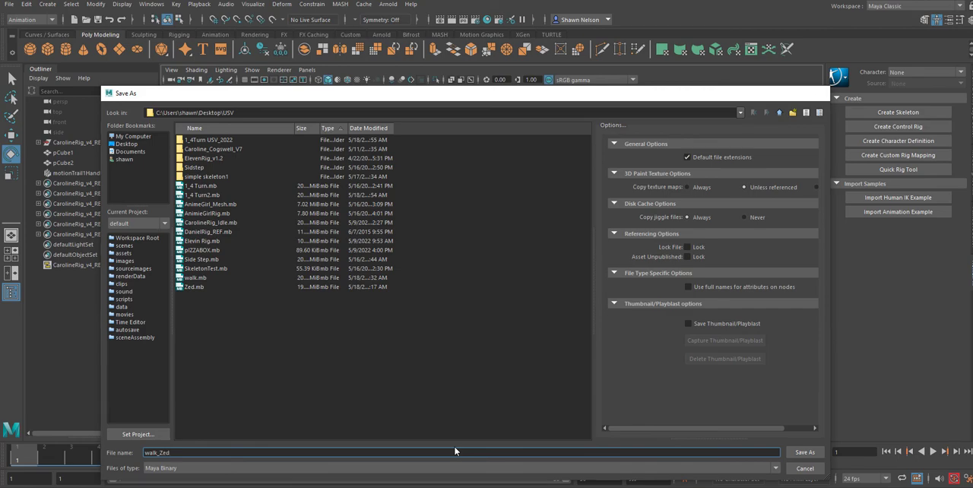
pyautogui.press('Return')
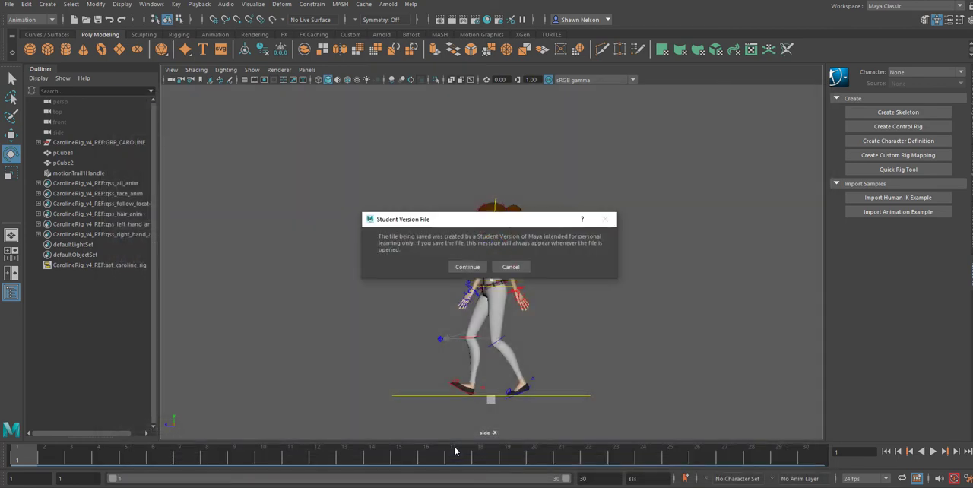
pyautogui.press('Return')
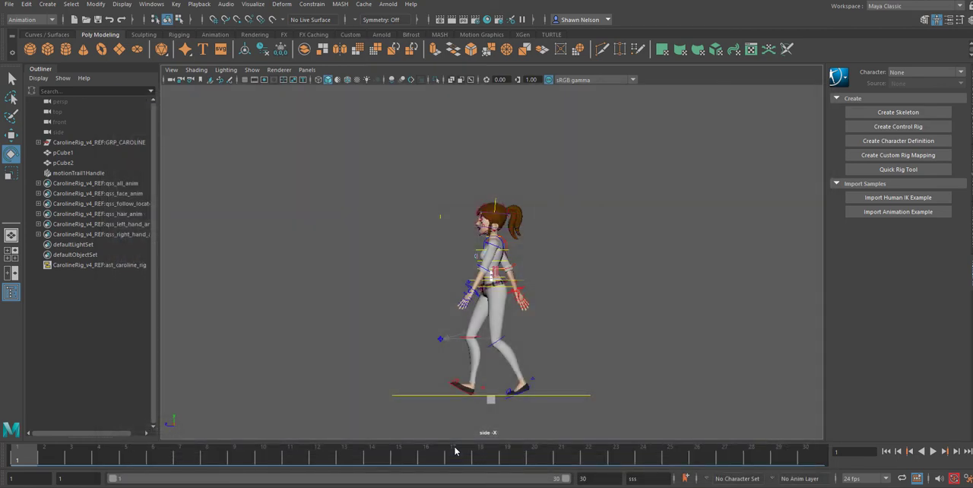
# Step: Select the root control at the hips and open the Graph Editor for its animation curves
pyautogui.scroll(5, 524, 304)
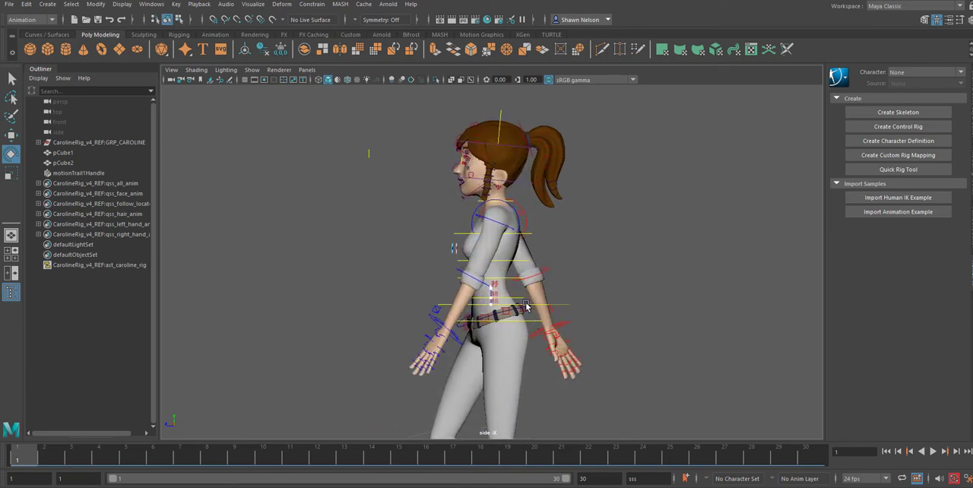
pyautogui.click(526, 305)
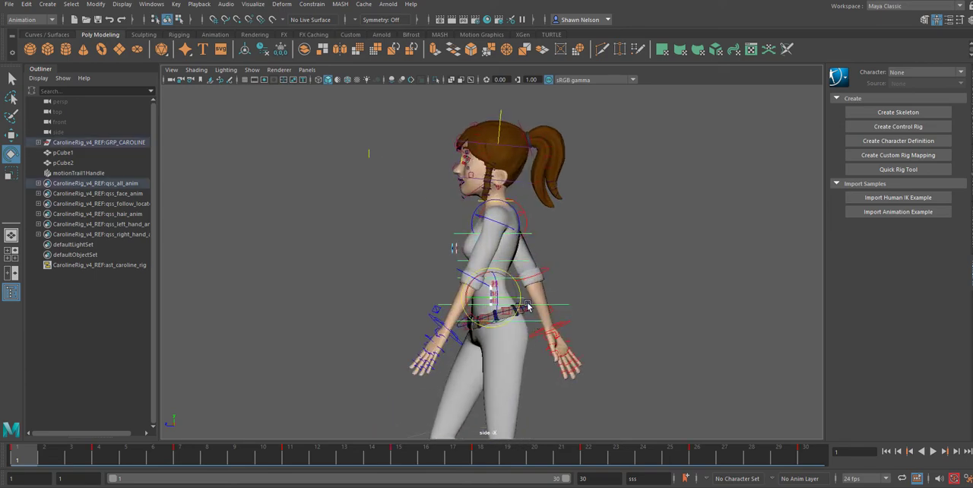
pyautogui.click(151, 4)
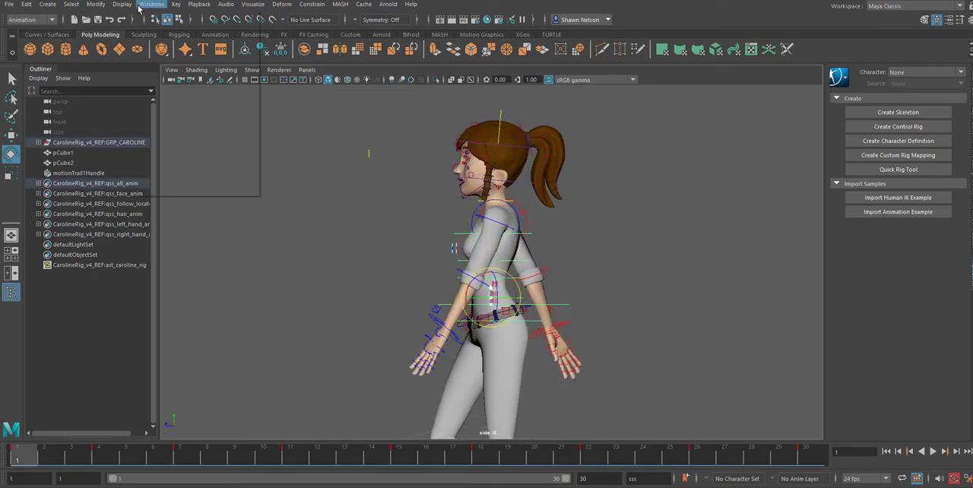
pyautogui.moveTo(166, 44)
pyautogui.moveTo(182, 61)
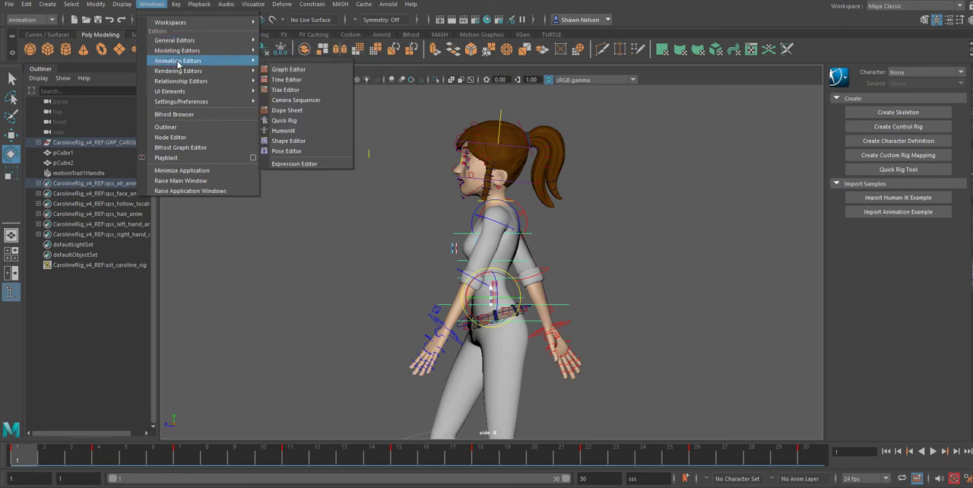
pyautogui.click(289, 65)
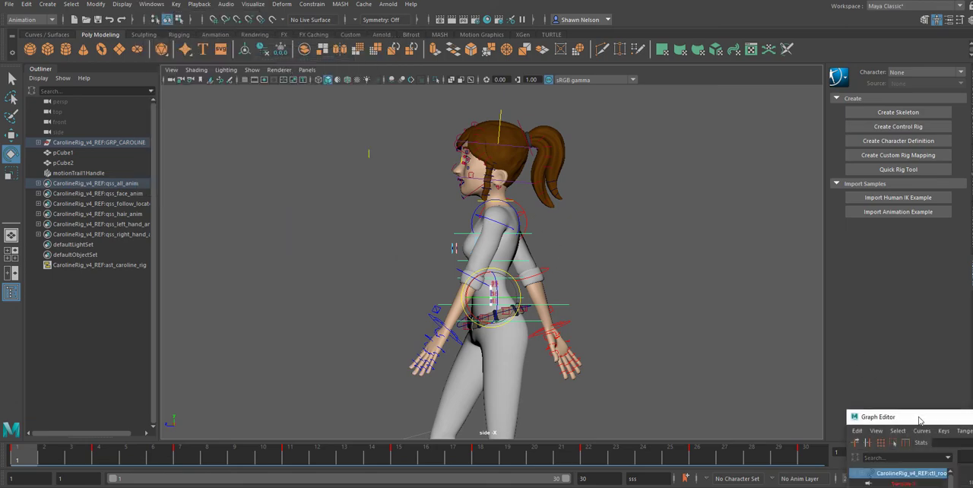
# Step: Shrink the Graph Editor window and place it beside the character so both the curves and the rig are visible
pyautogui.moveTo(916, 419); pyautogui.dragTo(125, 42)
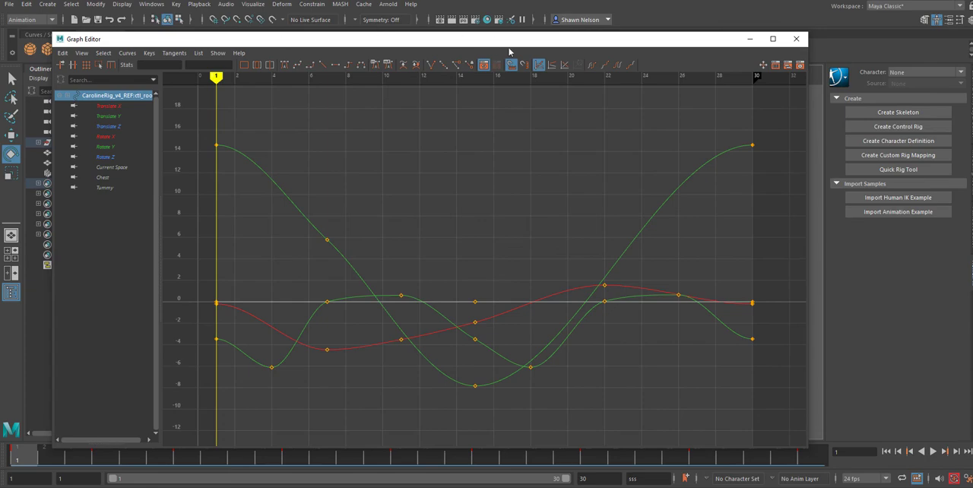
pyautogui.moveTo(489, 45); pyautogui.dragTo(458, 39)
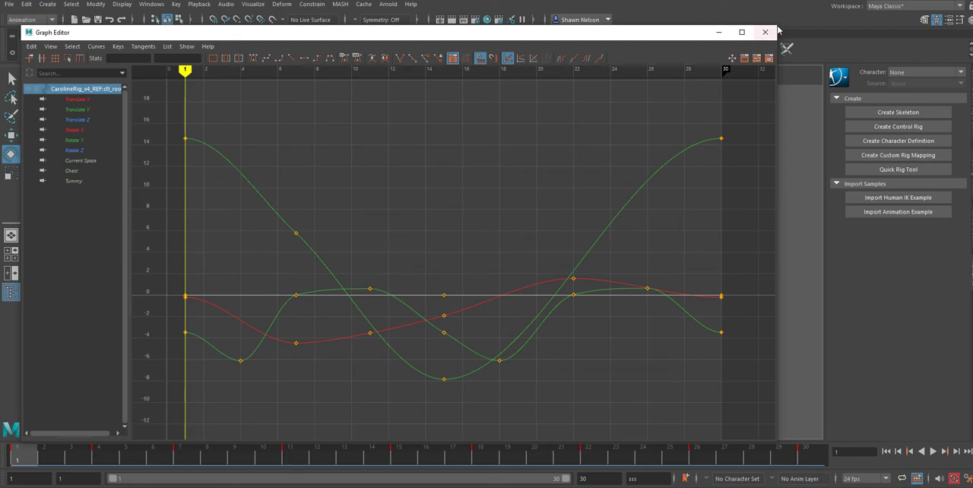
pyautogui.moveTo(775, 25); pyautogui.dragTo(432, 172)
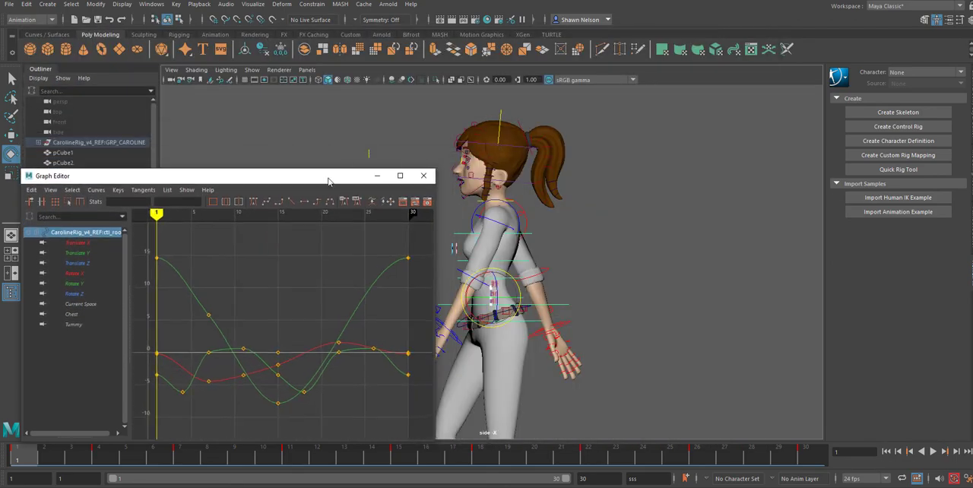
pyautogui.moveTo(330, 178); pyautogui.dragTo(889, 111)
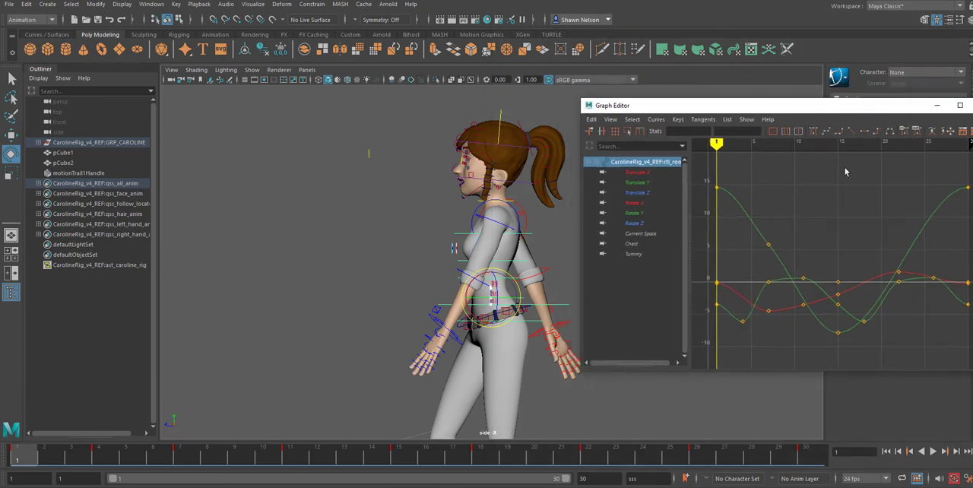
# Step: Inspect the root control's Translate Y and Translate Z curves separately
pyautogui.click(640, 182)
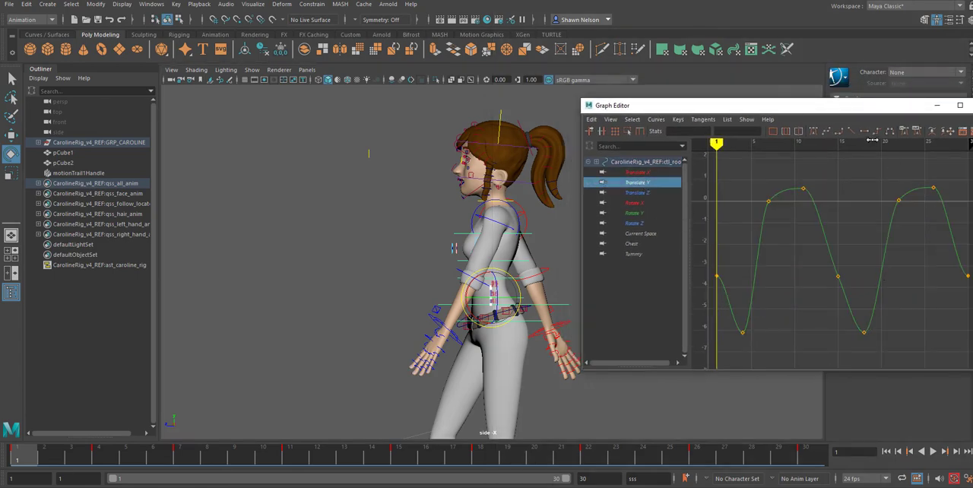
pyautogui.moveTo(879, 115); pyautogui.dragTo(859, 113)
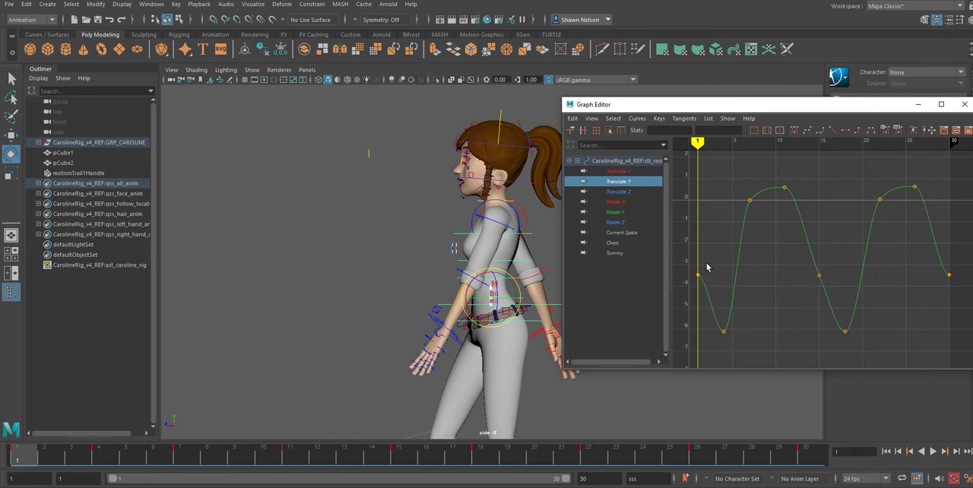
pyautogui.click(621, 192)
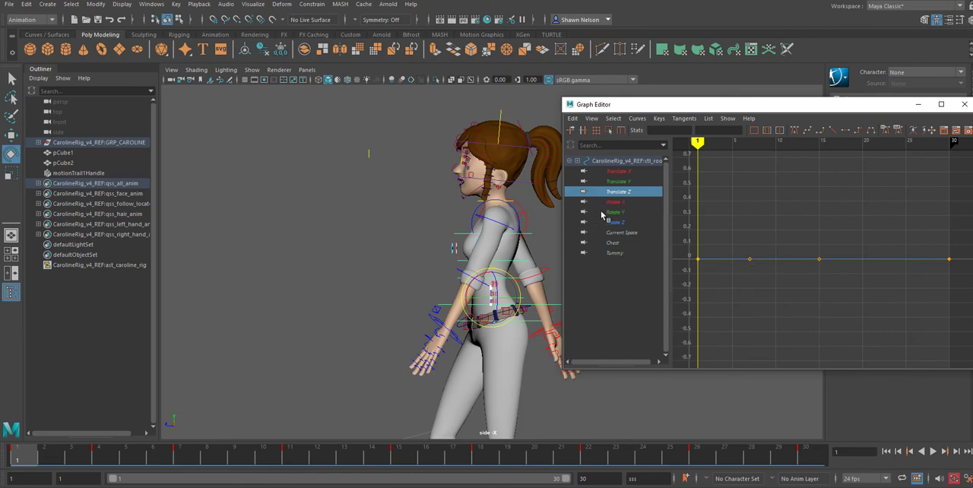
# Step: Delete the keys at frames 11 and 15 from the root control's Translate X curve
pyautogui.click(614, 171)
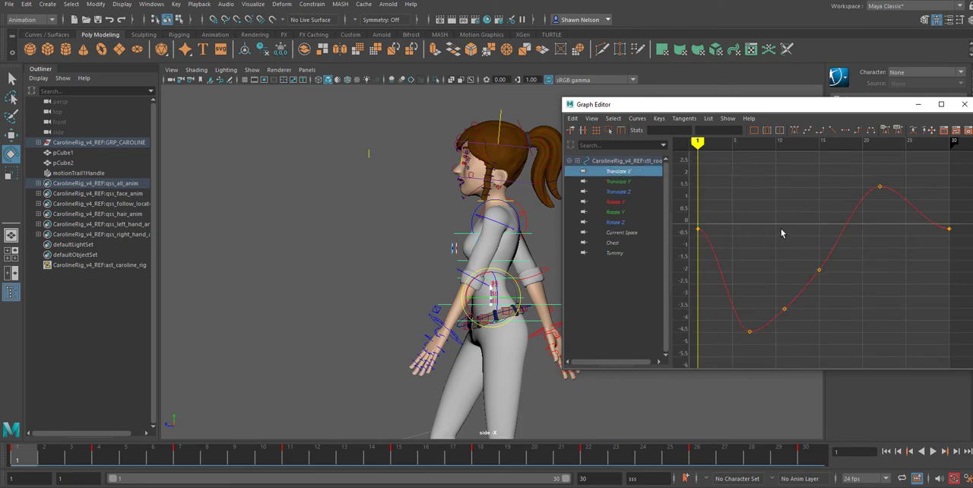
pyautogui.moveTo(837, 226); pyautogui.dragTo(783, 338)
pyautogui.press('Delete')
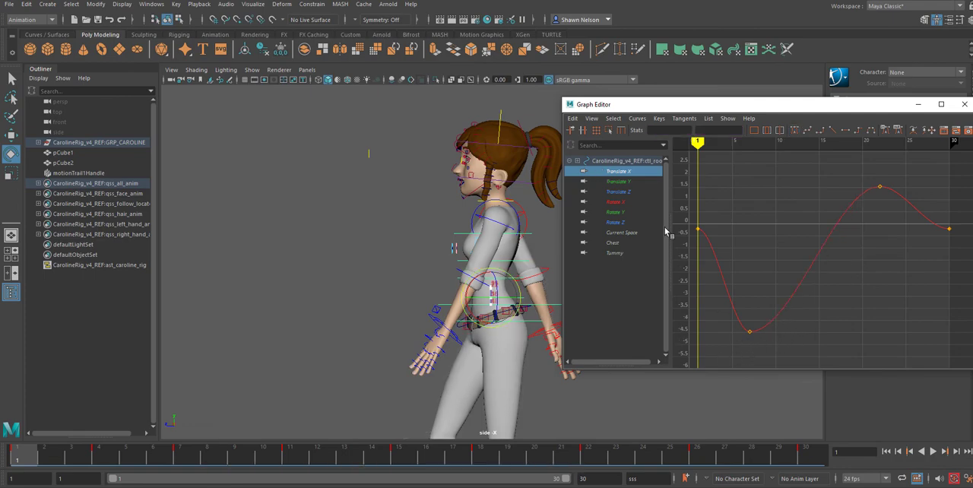
# Step: Delete the key at frame 15 from the root control's Translate Y curve
pyautogui.click(618, 182)
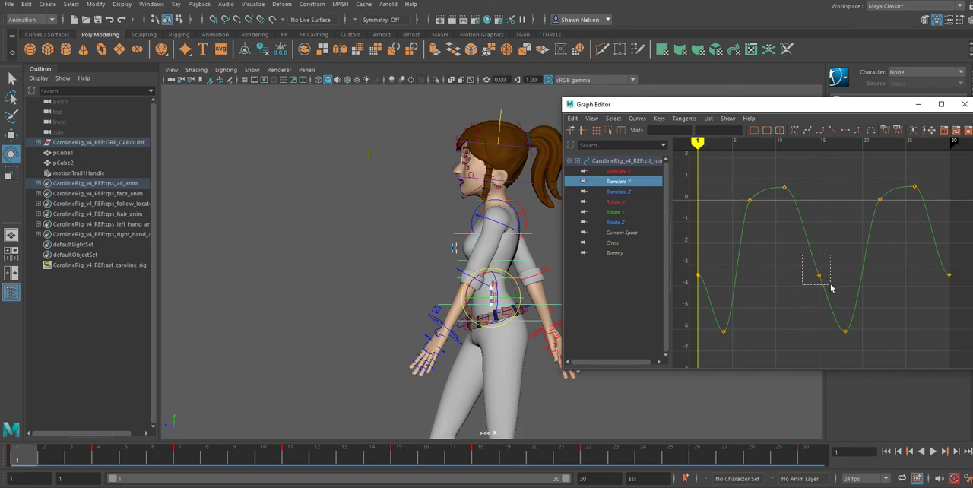
pyautogui.moveTo(830, 287); pyautogui.dragTo(831, 288)
pyautogui.press('Delete')
# Step: Try deleting the frame 7 key from the Translate Y curve and tilting the frame 11 key's tangent, and undo both changes
pyautogui.moveTo(748, 192); pyautogui.dragTo(751, 208)
pyautogui.press('Delete')
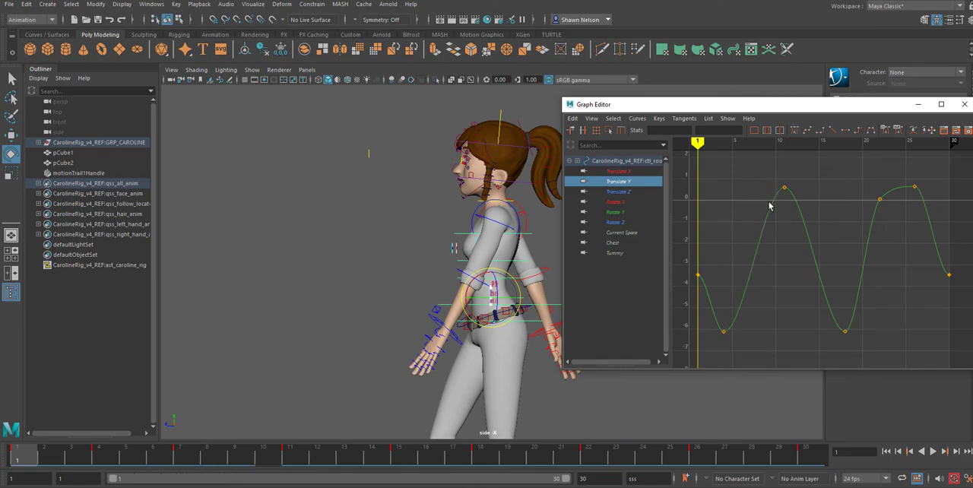
pyautogui.click(784, 189)
pyautogui.moveTo(763, 186); pyautogui.dragTo(755, 226)
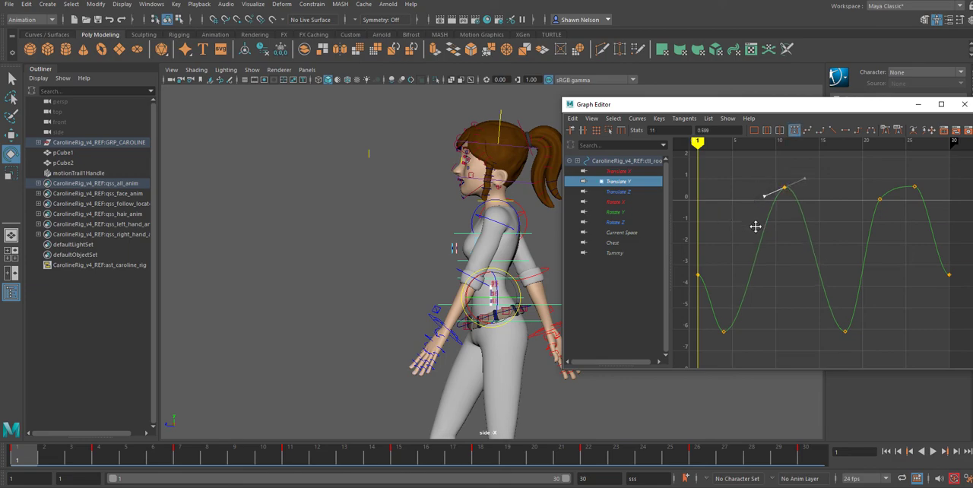
pyautogui.hotkey('ctrl', 'z')
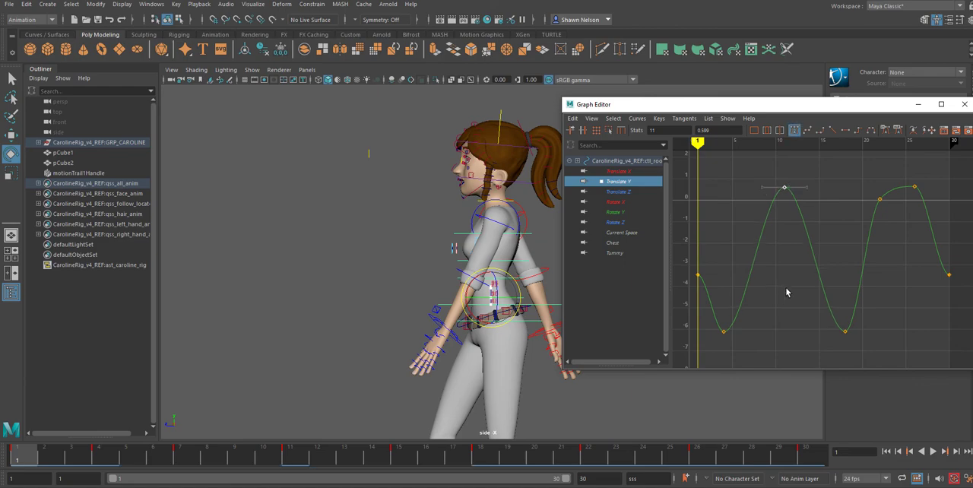
pyautogui.hotkey('ctrl', 'z')
pyautogui.click(775, 280)
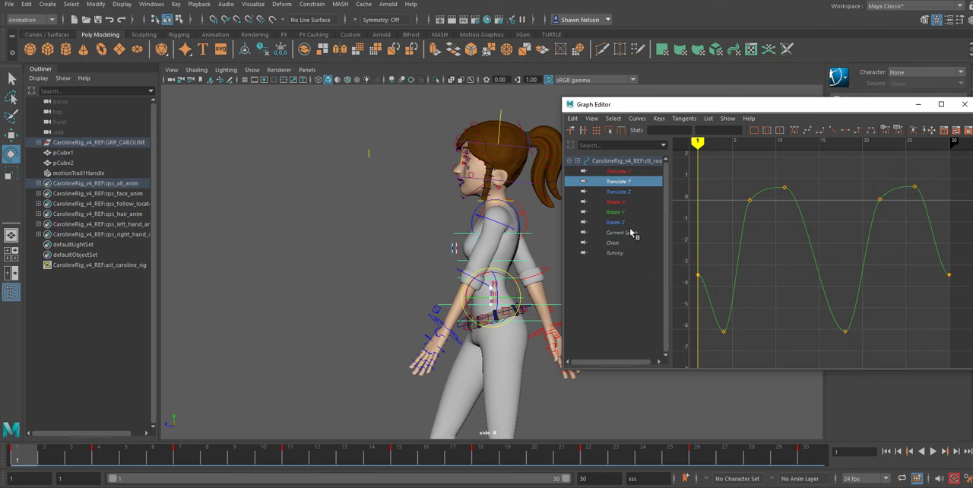
# Step: Delete all keys between frames 1 and 30 from the root control's Translate Z curve and play back the walk
pyautogui.click(617, 173)
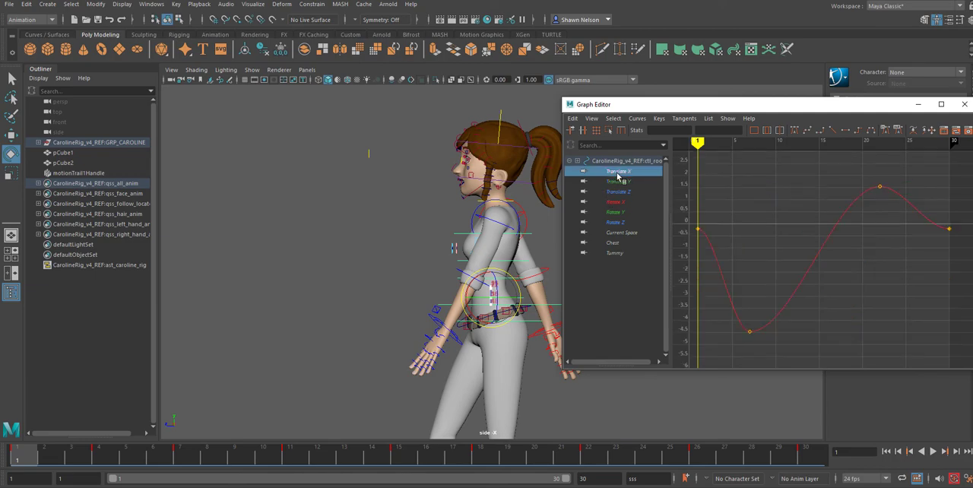
pyautogui.click(620, 182)
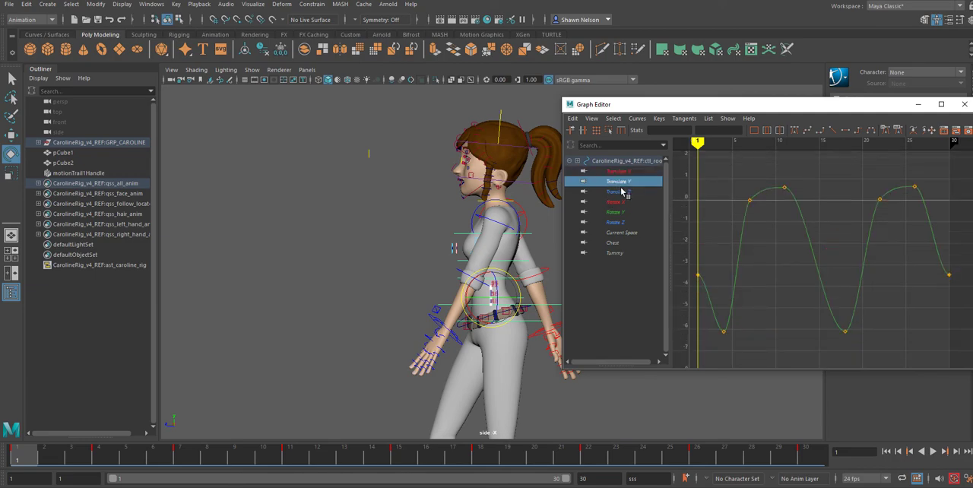
pyautogui.click(622, 192)
pyautogui.moveTo(728, 250); pyautogui.dragTo(853, 300)
pyautogui.press('Delete')
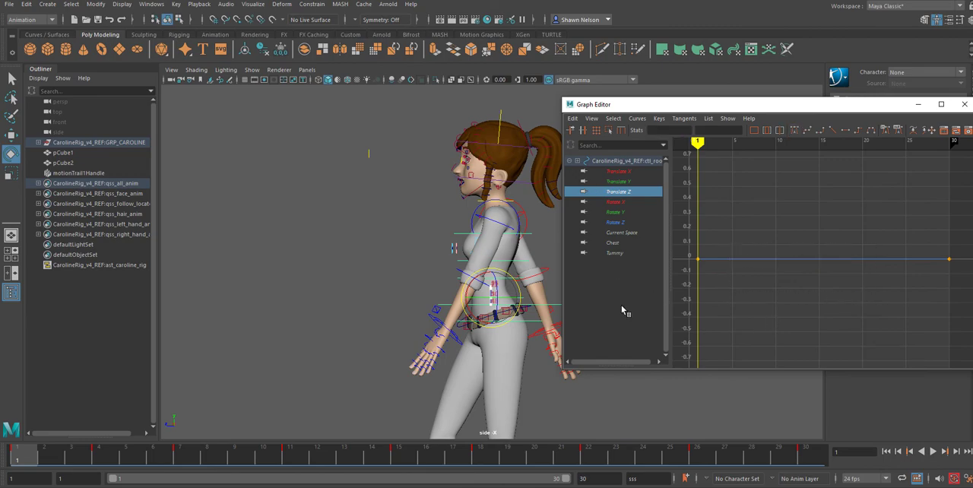
pyautogui.click(934, 451)
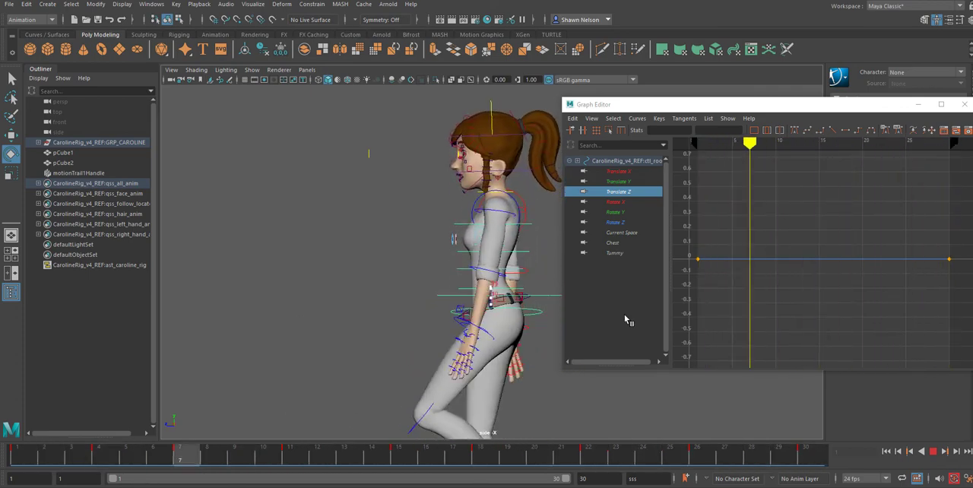
pyautogui.click(933, 452)
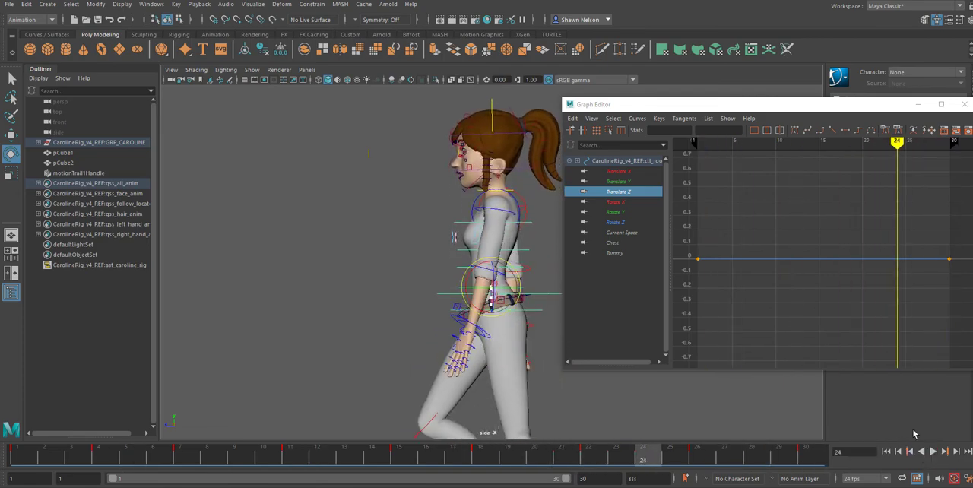
# Step: Delete the keys at frames 7 and 15 from the Rotate X and Rotate Z curves, and the frame 7 key from Rotate Y
pyautogui.click(618, 202)
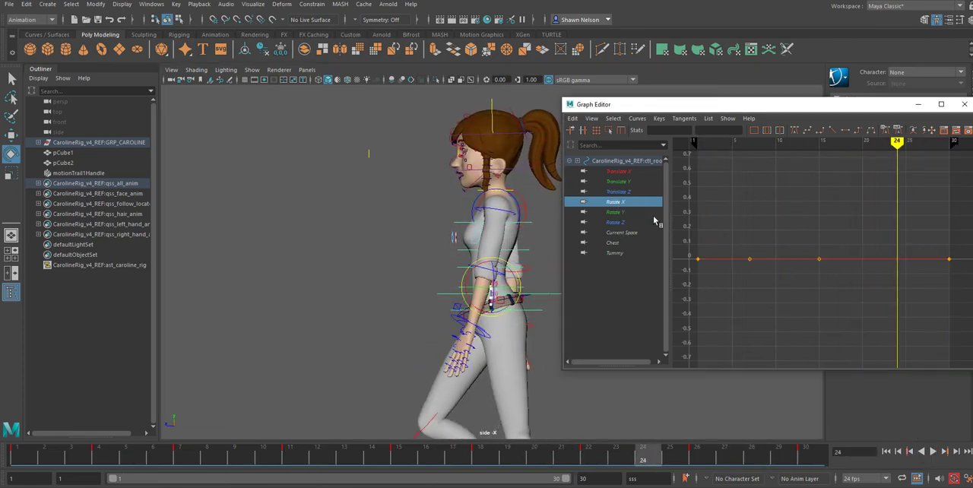
pyautogui.moveTo(734, 248); pyautogui.dragTo(829, 279)
pyautogui.press('Delete')
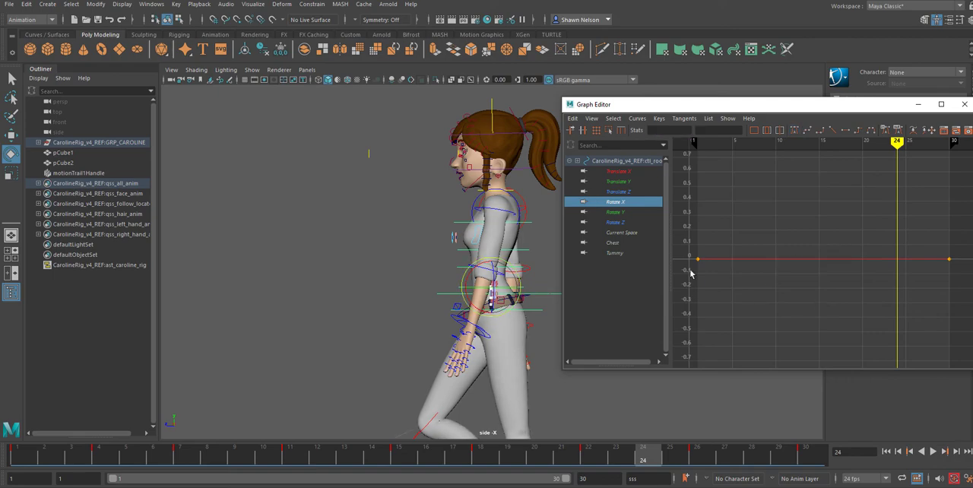
pyautogui.click(616, 212)
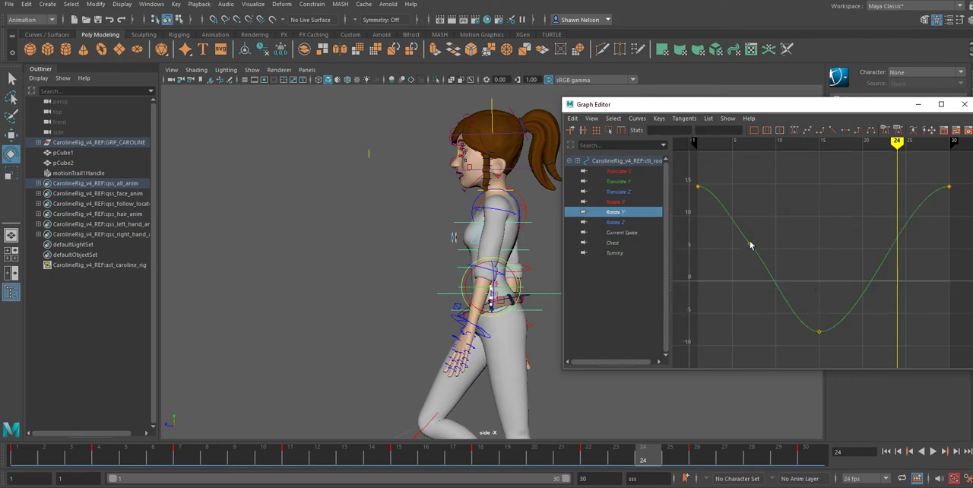
pyautogui.moveTo(744, 234); pyautogui.dragTo(777, 278)
pyautogui.press('Delete')
pyautogui.click(615, 222)
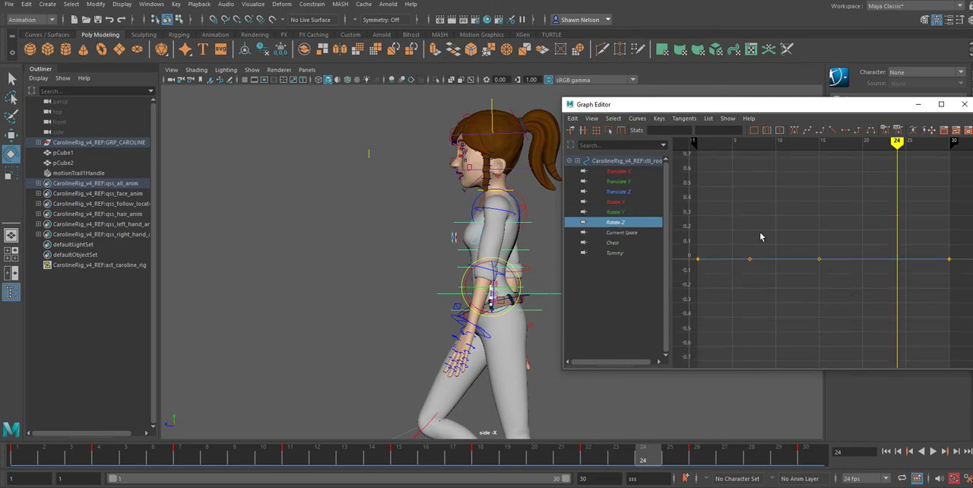
# Step: Play back the walk cycle and close the Graph Editor to check the body motion from the side
pyautogui.click(934, 450)
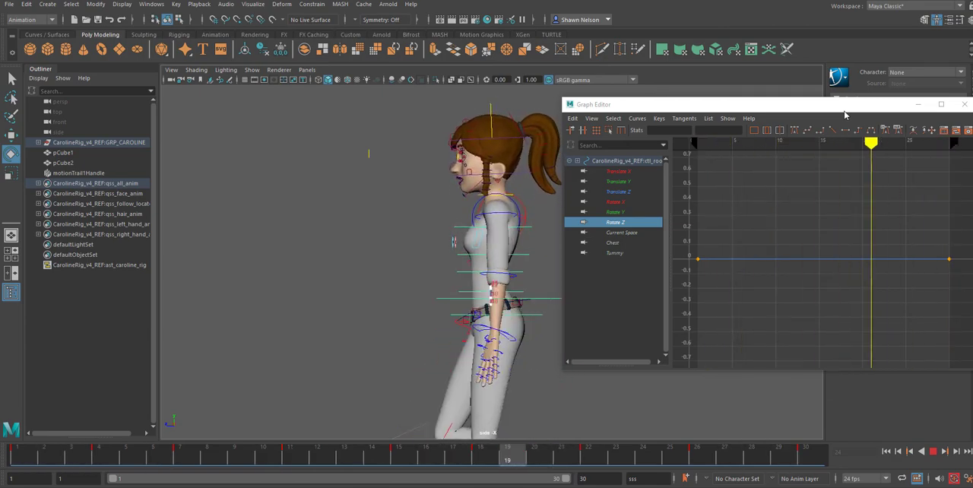
pyautogui.moveTo(844, 110); pyautogui.dragTo(740, 98)
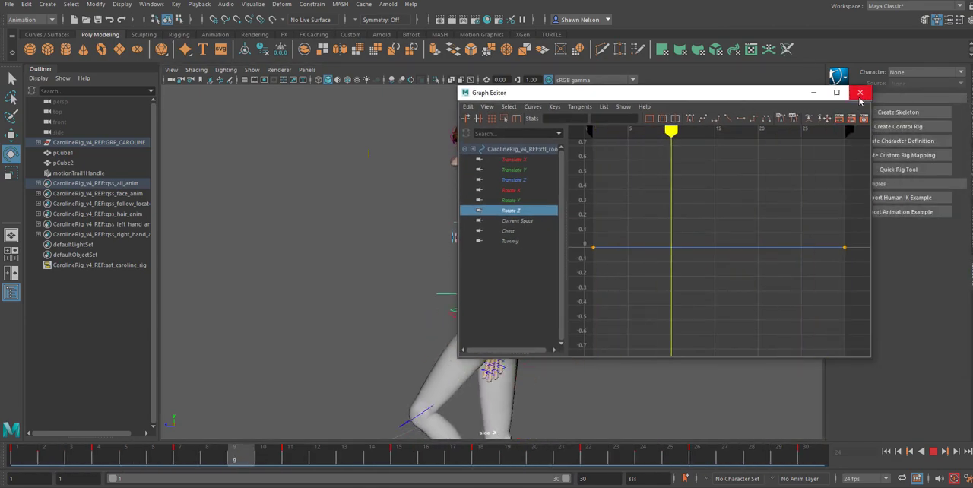
pyautogui.click(860, 92)
pyautogui.scroll(-3, 652, 274)
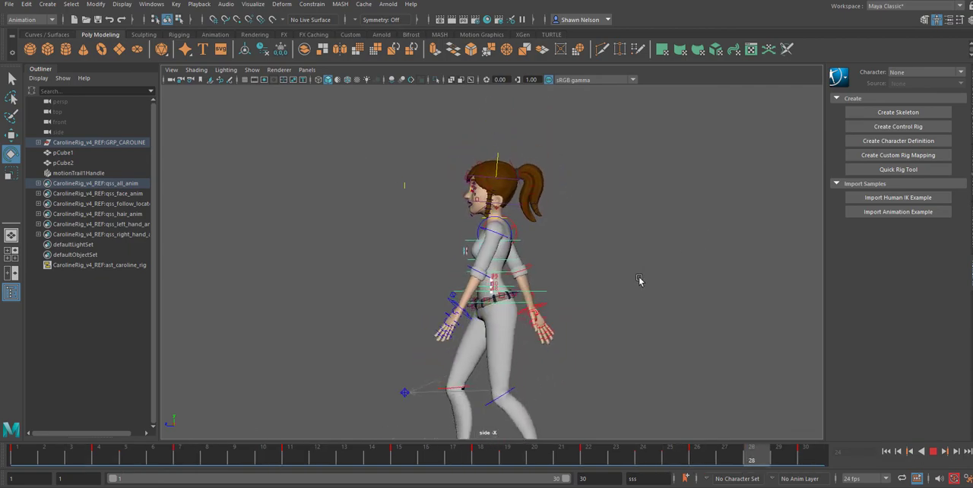
pyautogui.scroll(8, 520, 330)
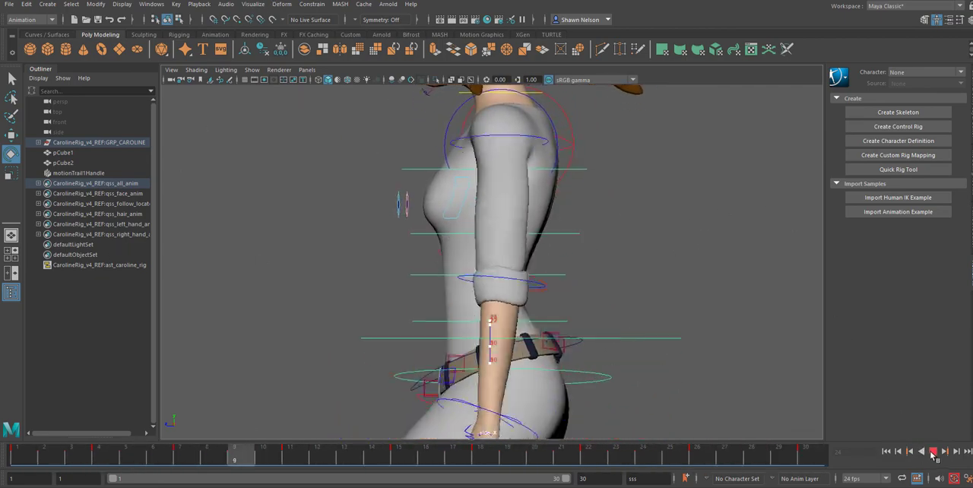
pyautogui.click(934, 453)
# Step: Delete the root control's motion trail, motionTrail1Handle
pyautogui.keyDown('alt'); pyautogui.moveTo(651, 391); pyautogui.dragTo(693, 275, button='middle'); pyautogui.keyUp('alt')
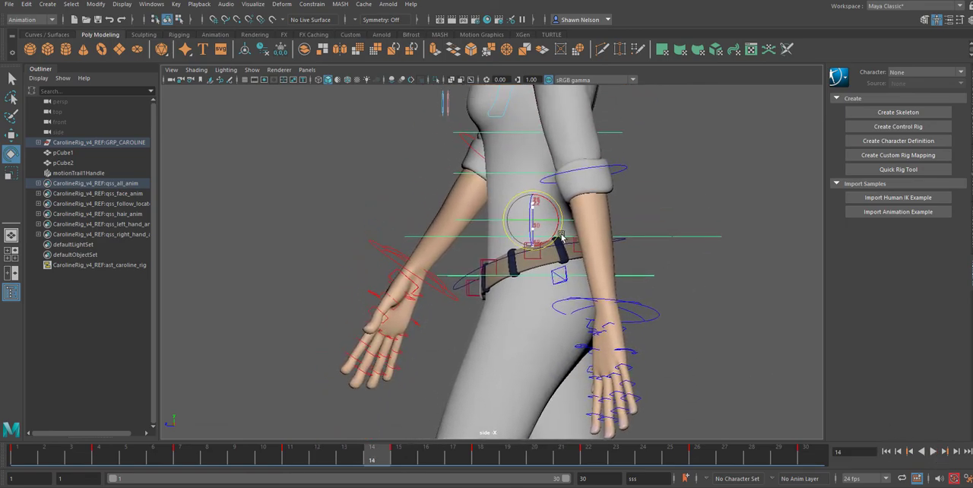
pyautogui.keyDown('alt'); pyautogui.moveTo(523, 196); pyautogui.dragTo(706, 369, button='right'); pyautogui.keyUp('alt')
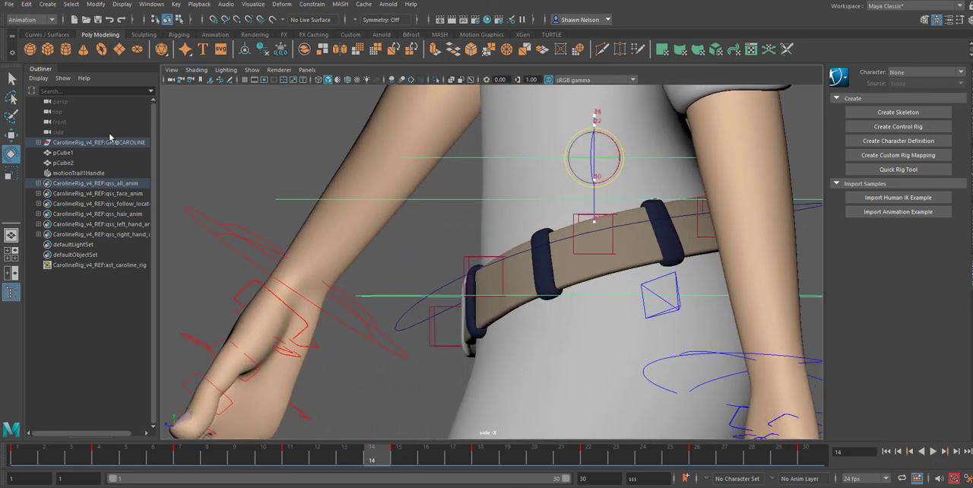
pyautogui.click(68, 173)
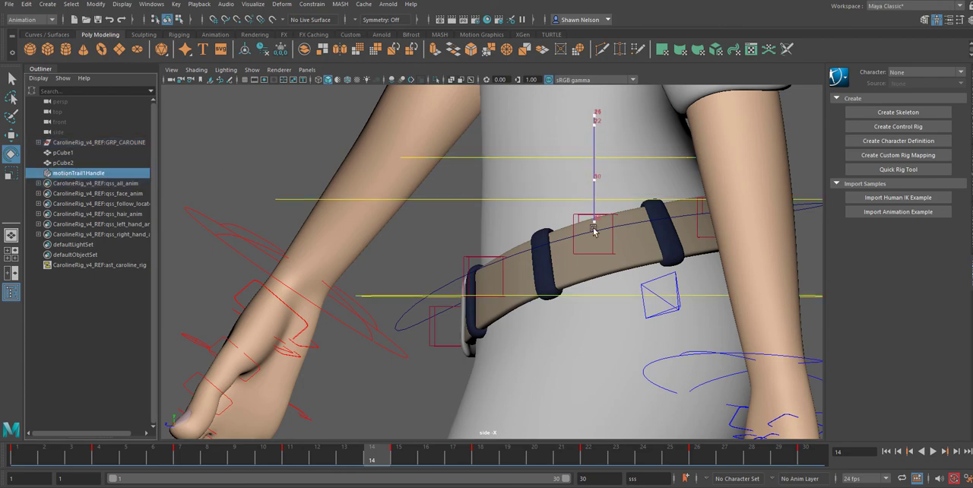
pyautogui.press('Delete')
pyautogui.scroll(-5, 541, 342)
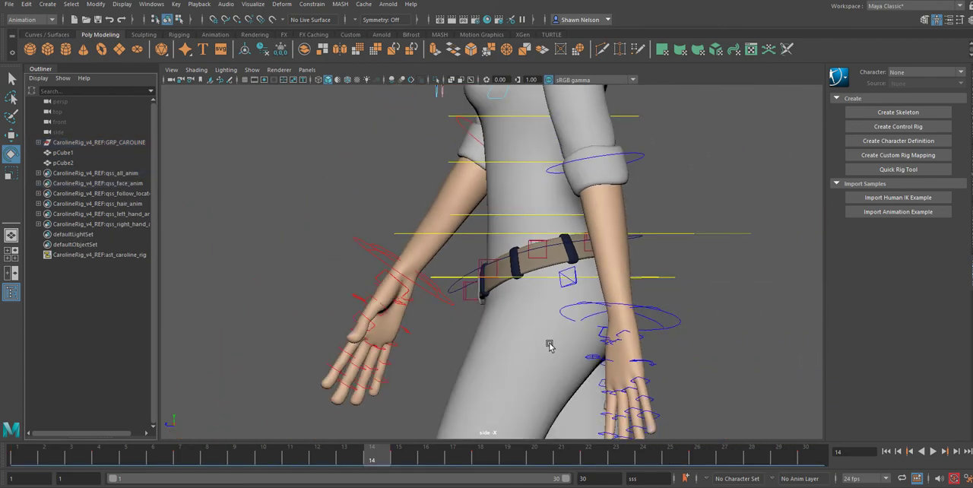
# Step: Reselect the root control and play the walk from frame 1 to examine the feet against the ground, stopping at frame 26
pyautogui.click(672, 234)
pyautogui.scroll(-6, 679, 277)
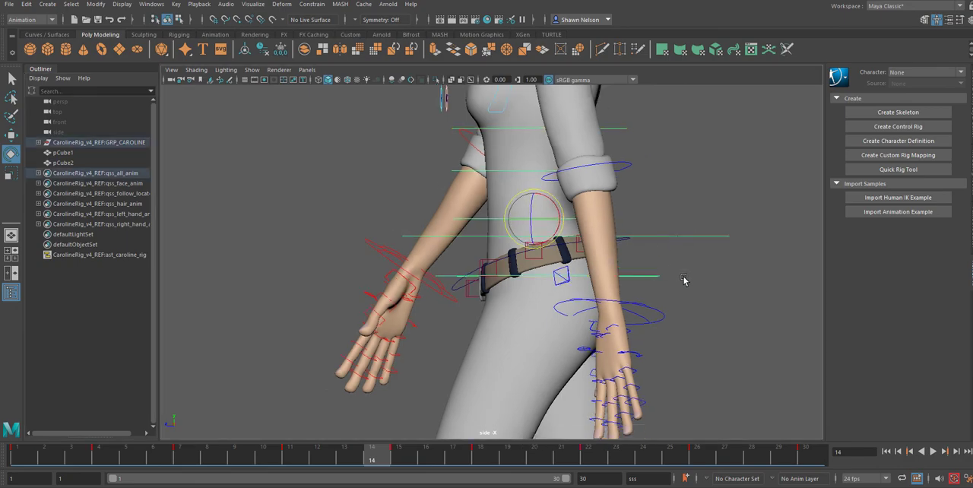
pyautogui.keyDown('alt'); pyautogui.moveTo(683, 328); pyautogui.dragTo(626, 224, button='middle'); pyautogui.keyUp('alt')
pyautogui.click(18, 458)
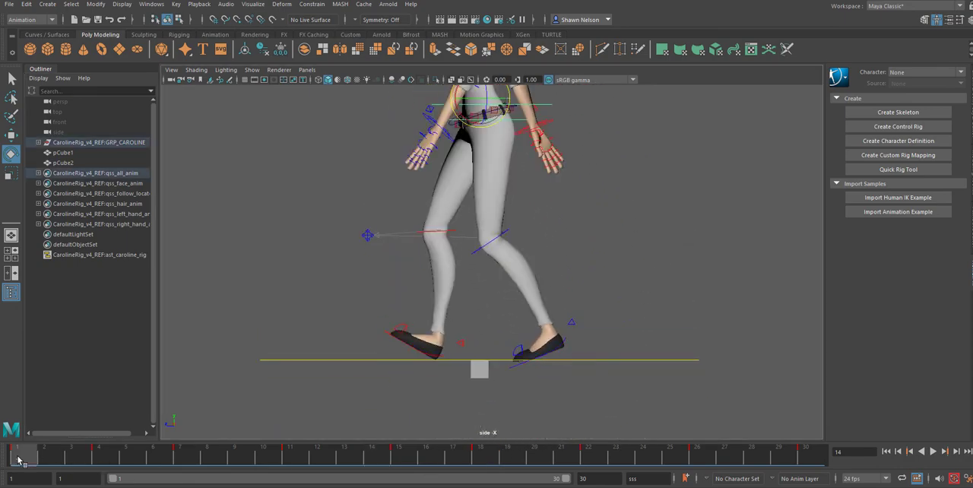
pyautogui.hotkey('alt', 'v')
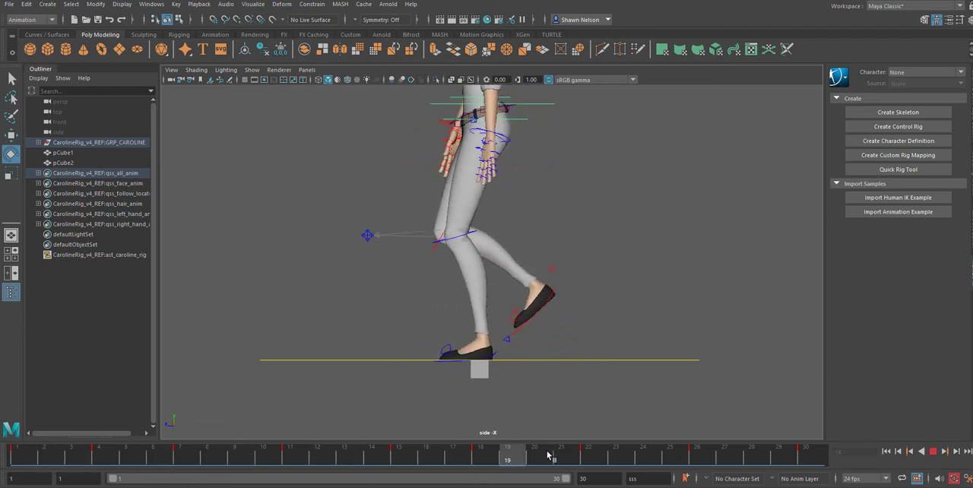
pyautogui.hotkey('alt', 'v')
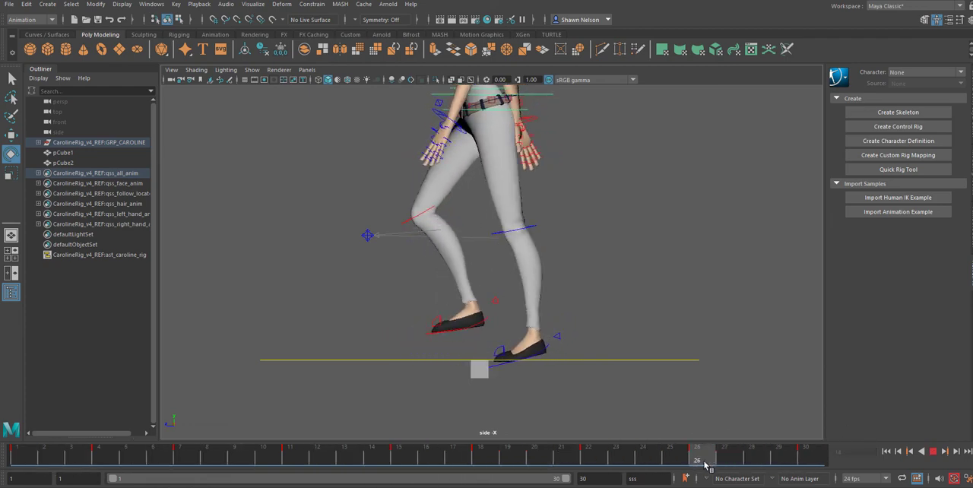
pyautogui.keyDown('alt'); pyautogui.moveTo(547, 268); pyautogui.dragTo(639, 407, button='right'); pyautogui.keyUp('alt')
pyautogui.keyDown('alt'); pyautogui.moveTo(636, 362); pyautogui.dragTo(639, 282, button='middle'); pyautogui.keyUp('alt')
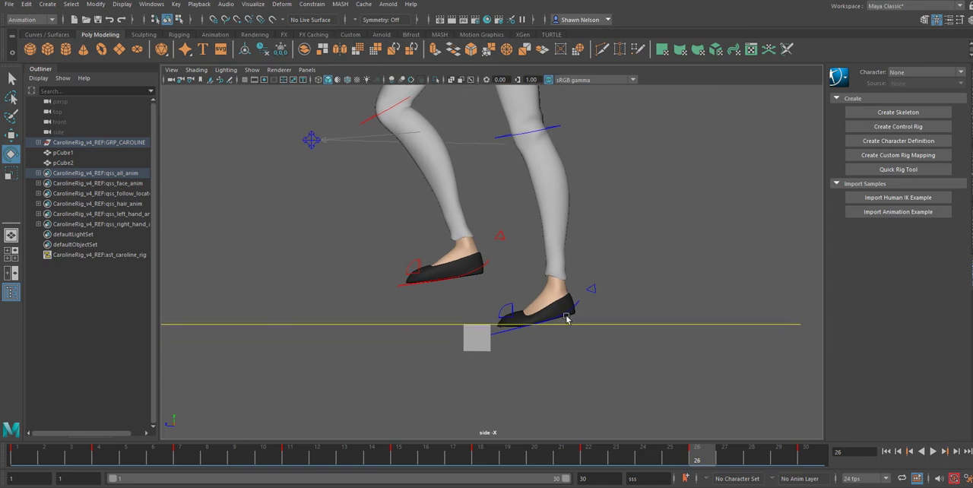
# Step: Adjust the rear foot's blue control slightly at frame 26 so the toe sits on the ground line
pyautogui.click(580, 306)
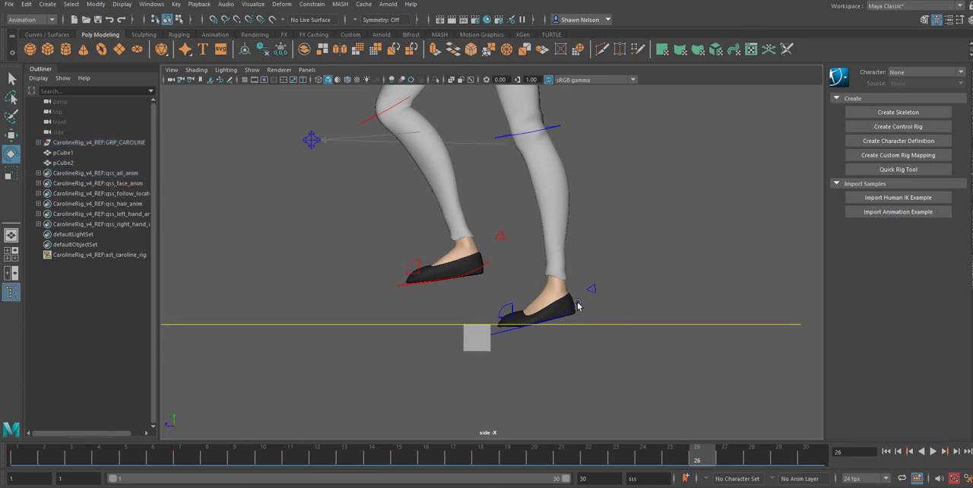
pyautogui.click(578, 305)
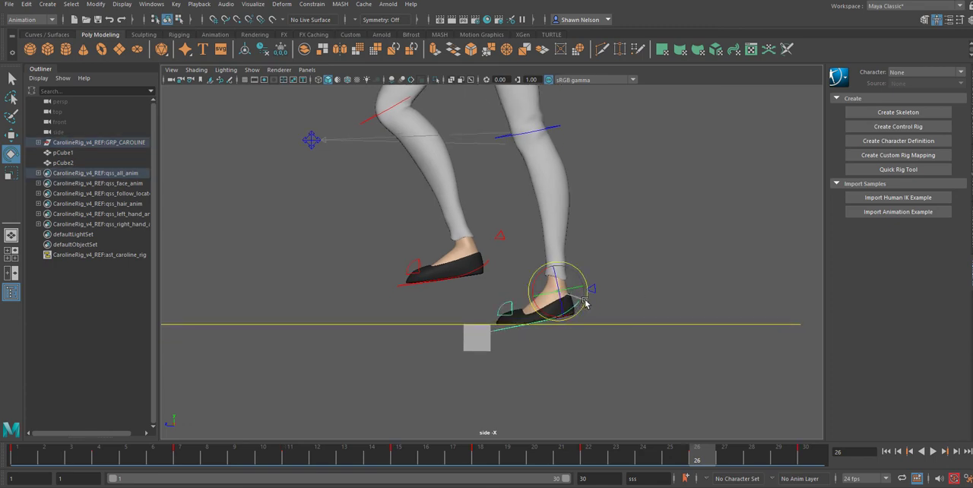
pyautogui.click(635, 407)
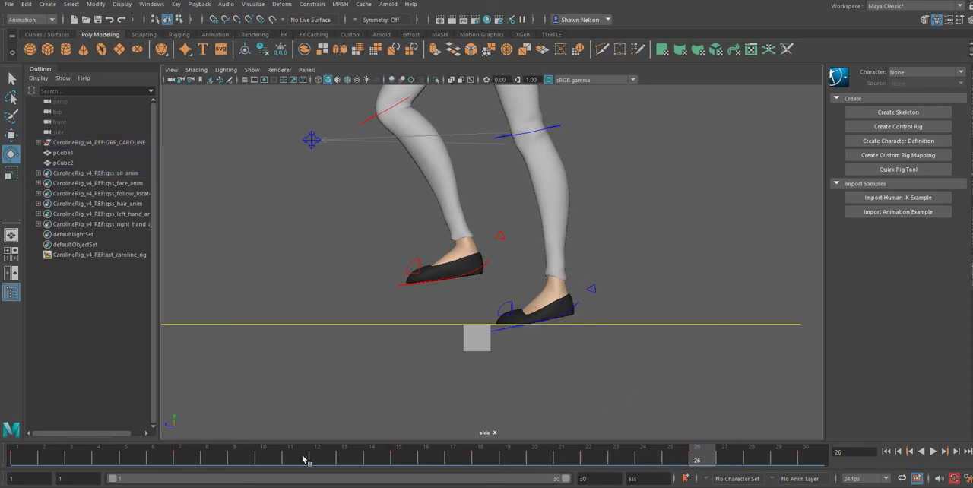
# Step: Select the rear foot's blue control at frame 1, open the Graph Editor and isolate its Translate X curve
pyautogui.click(20, 460)
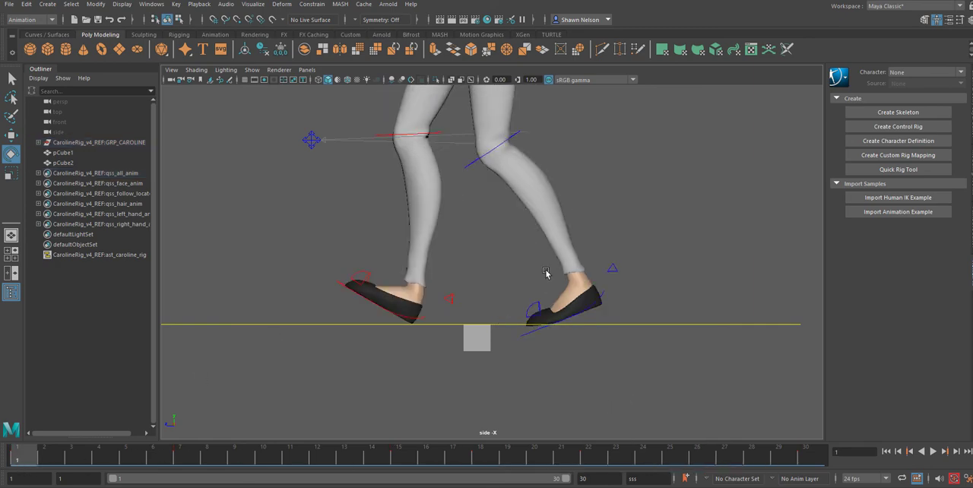
pyautogui.click(602, 300)
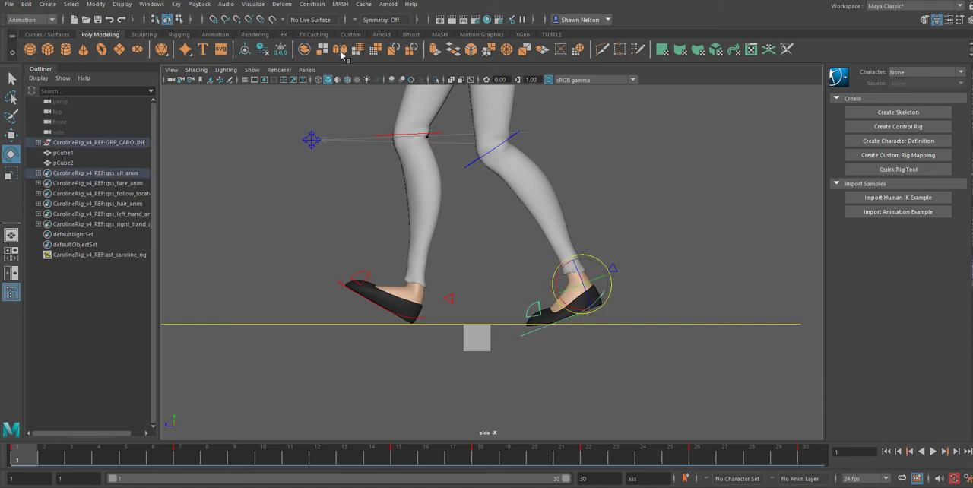
pyautogui.click(151, 4)
pyautogui.moveTo(183, 60)
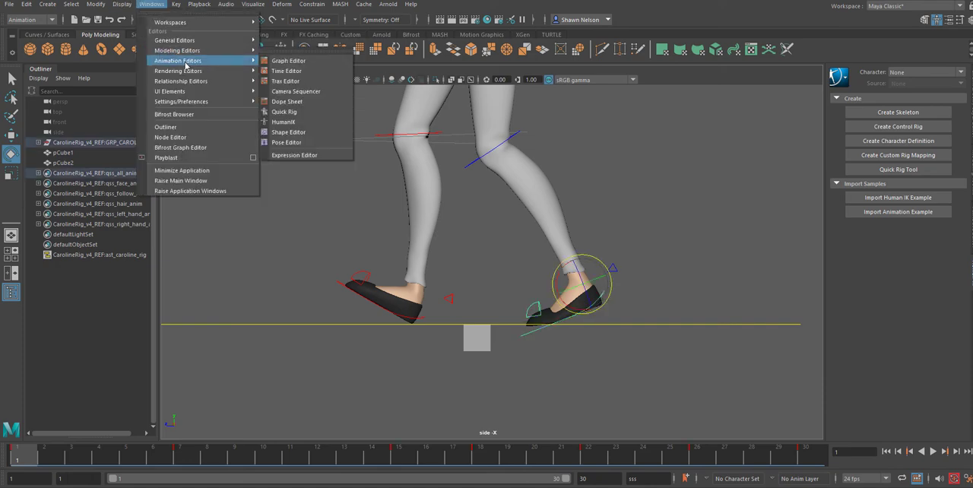
pyautogui.click(296, 61)
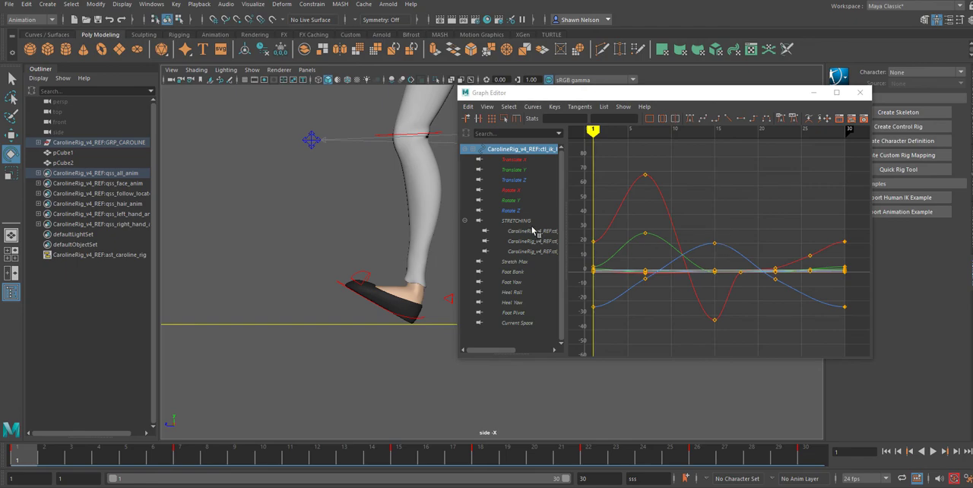
pyautogui.click(519, 161)
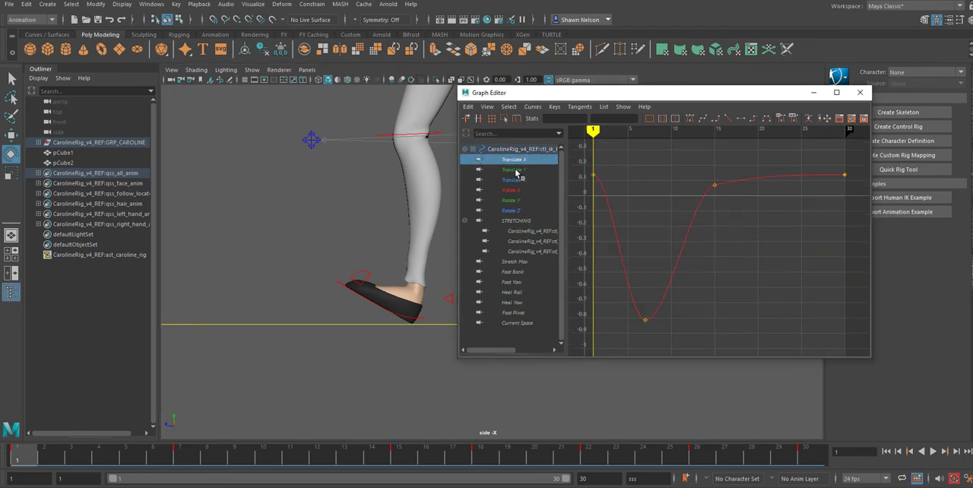
# Step: Angle the frame 30 key's tangent upward on the foot control's Translate Y curve and close the Graph Editor
pyautogui.click(513, 170)
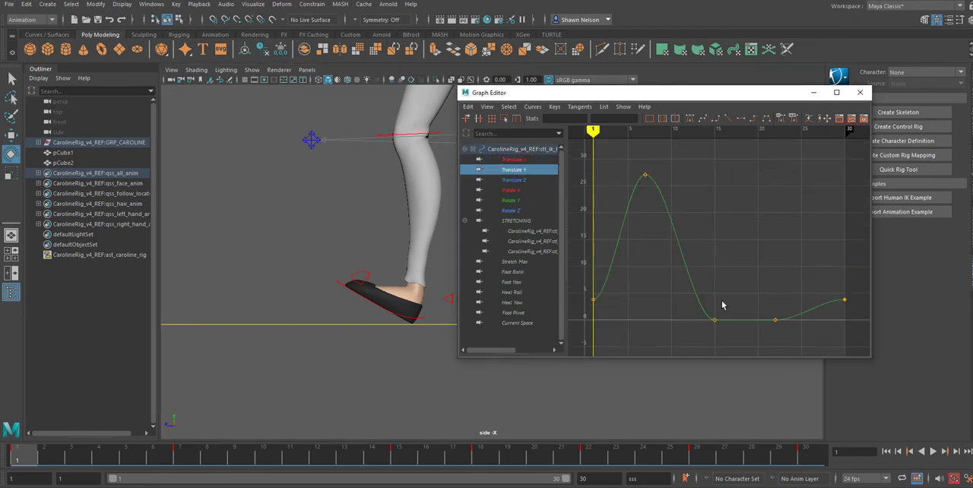
pyautogui.moveTo(842, 306); pyautogui.dragTo(823, 307)
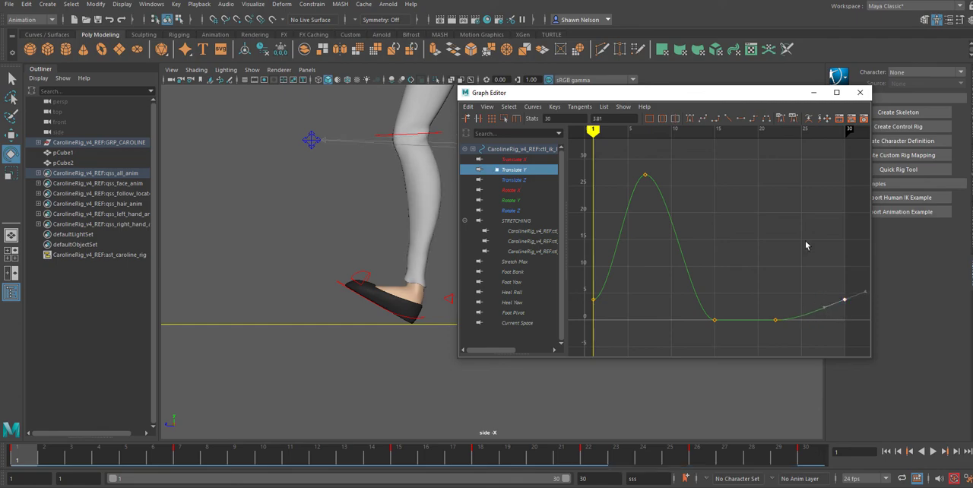
pyautogui.click(859, 92)
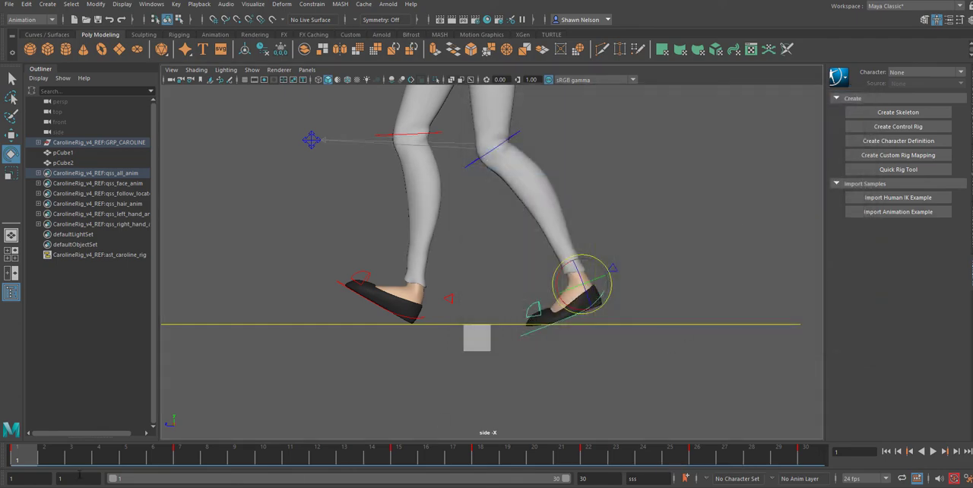
# Step: Play the walk cycle to frame 30 and examine the whole character from the side
pyautogui.hotkey('alt', 'v')
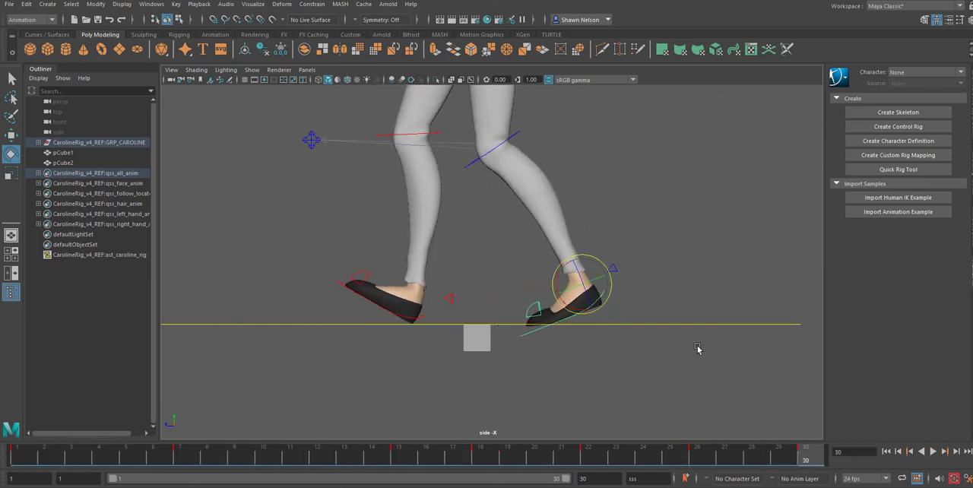
pyautogui.scroll(-6, 697, 349)
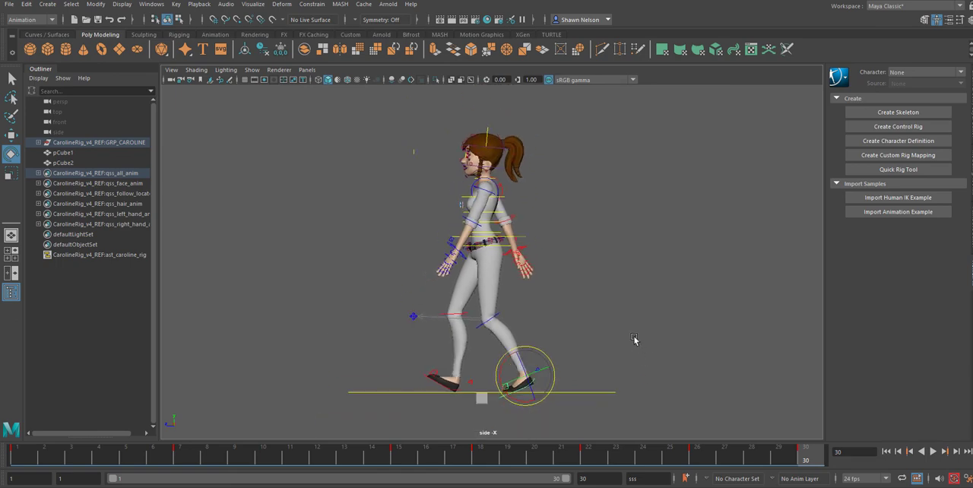
pyautogui.keyDown('alt'); pyautogui.moveTo(630, 347); pyautogui.dragTo(627, 336, button='middle'); pyautogui.keyUp('alt')
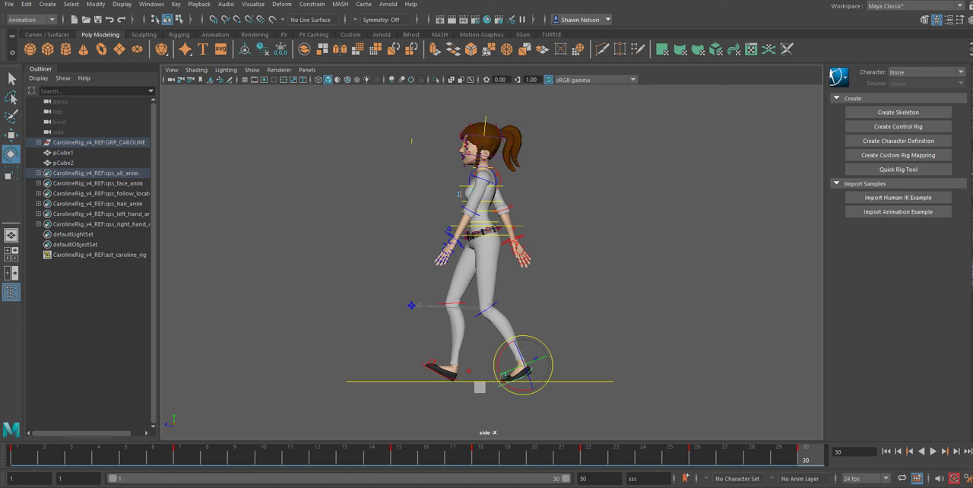
# Step: Save the scene and accept the student version notice
pyautogui.click(10, 6)
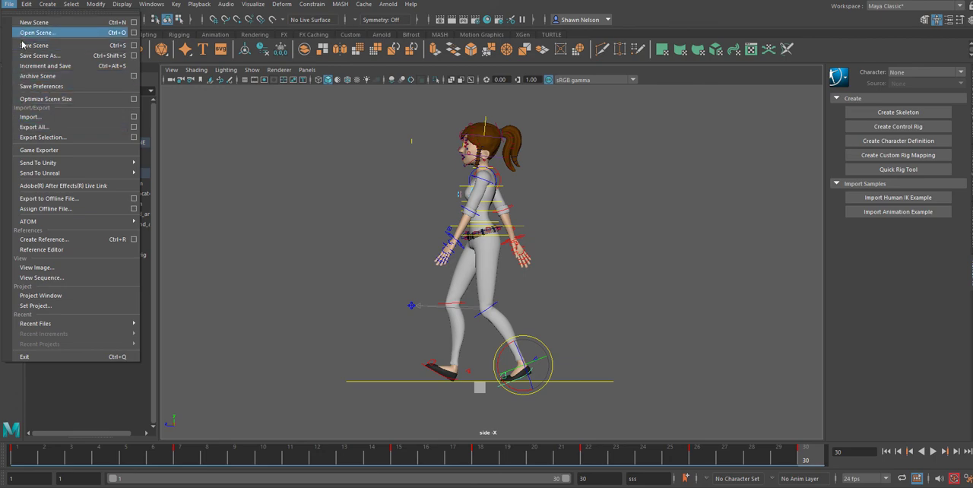
pyautogui.click(25, 45)
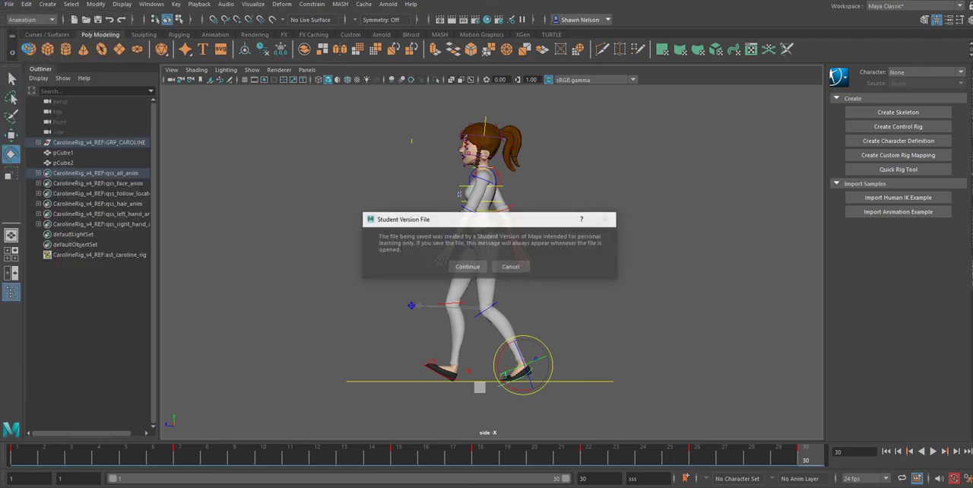
pyautogui.click(468, 267)
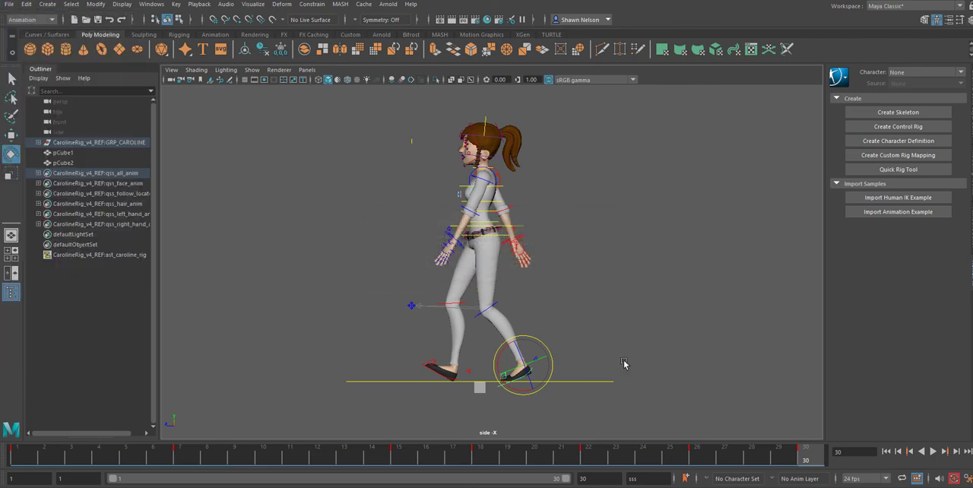
# Step: Stretch pCube2 vertically into a post and place it just ahead of the front foot's toe with its top at the ground line
pyautogui.click(479, 387)
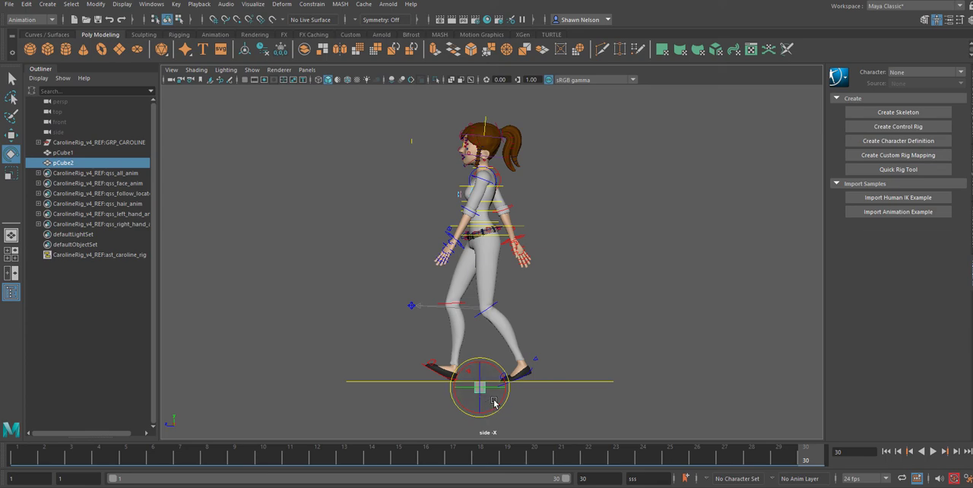
pyautogui.press('w')
pyautogui.moveTo(474, 390); pyautogui.dragTo(428, 347)
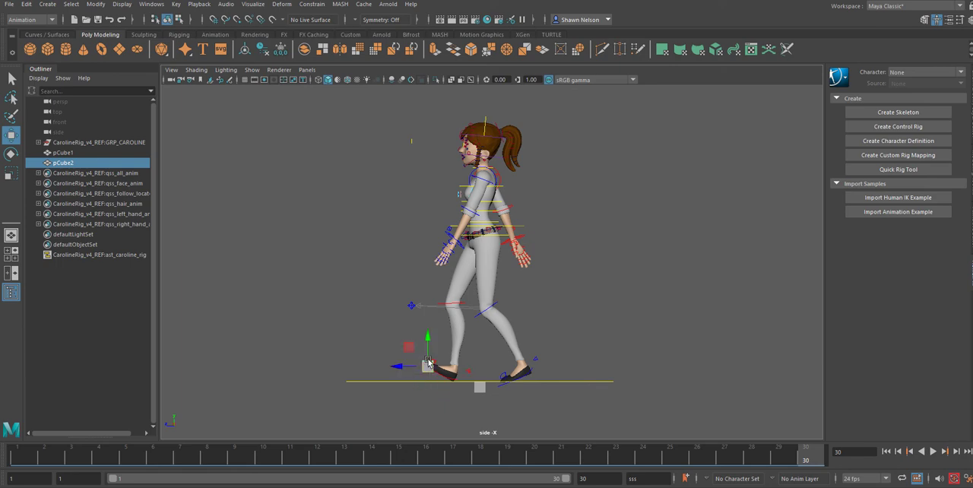
pyautogui.press('r')
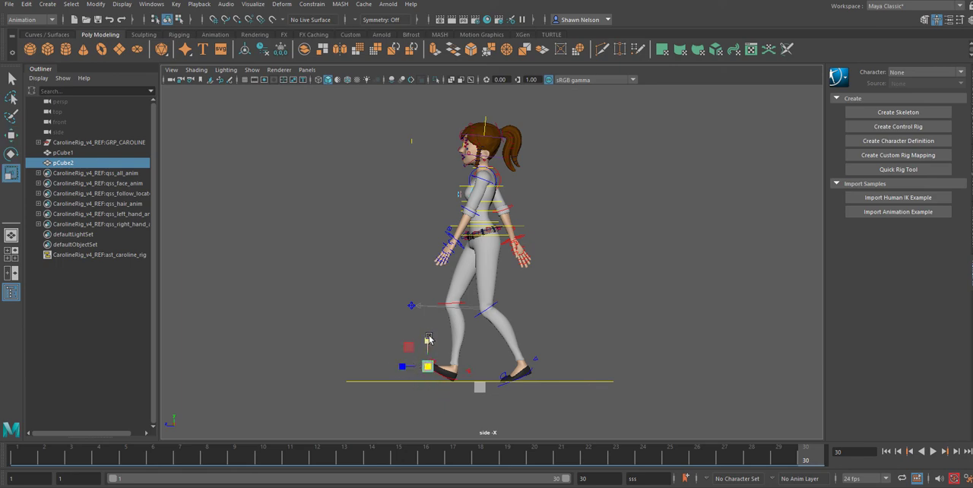
pyautogui.moveTo(426, 340); pyautogui.dragTo(425, 217)
pyautogui.press('w')
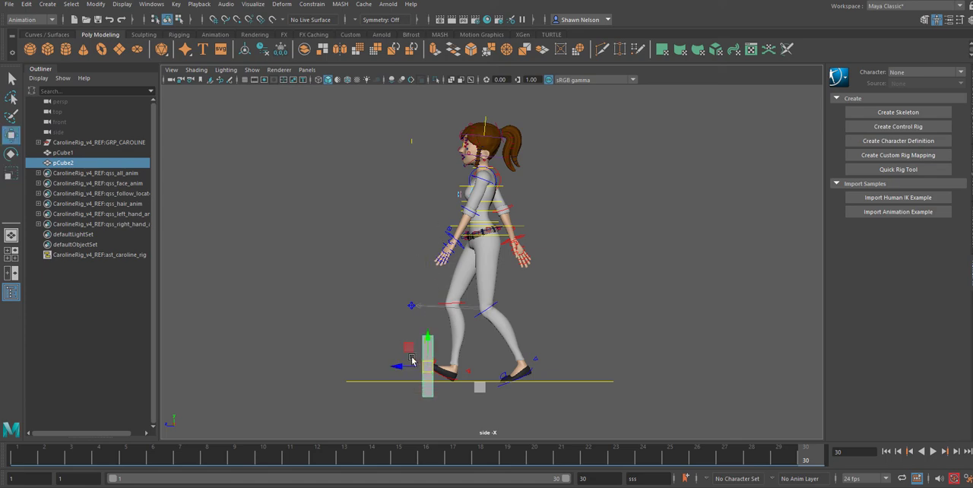
pyautogui.moveTo(400, 366); pyautogui.dragTo(393, 366)
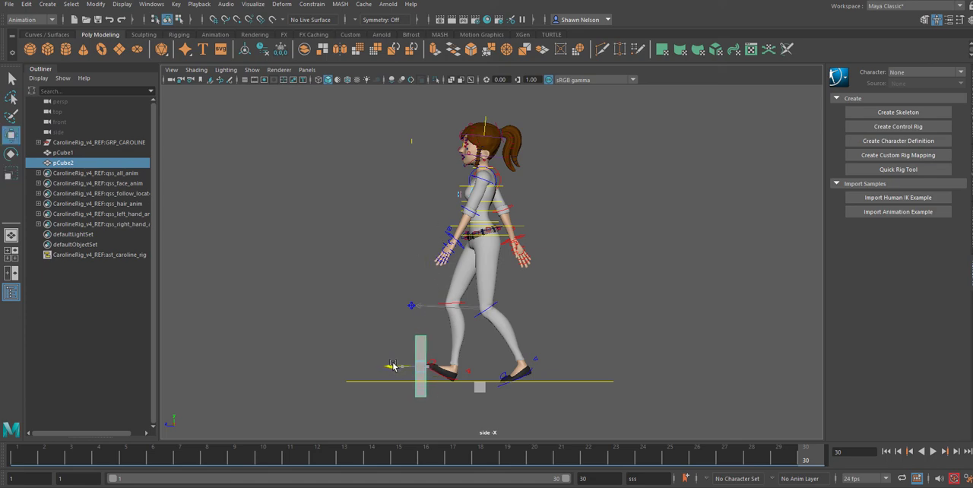
pyautogui.moveTo(420, 328); pyautogui.dragTo(420, 384)
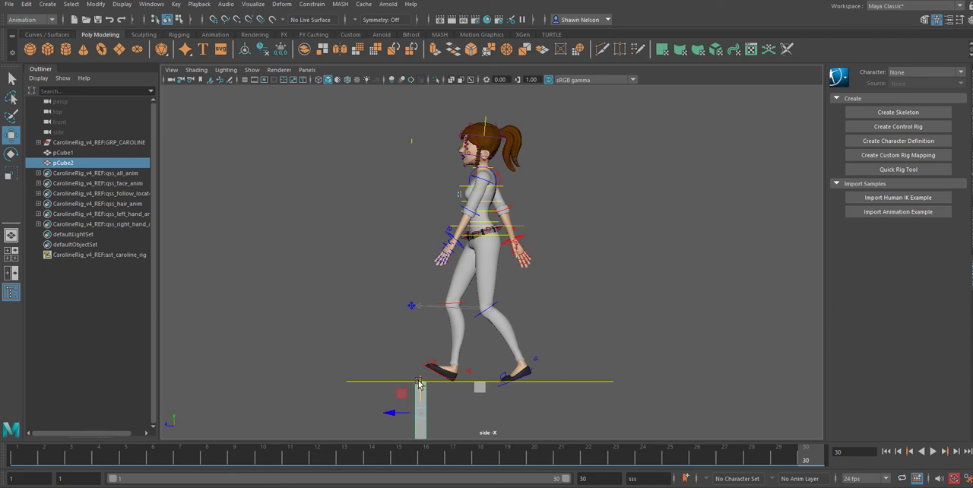
# Step: Stretch pCube1 vertically into a matching post and place it beneath the rear foot's heel with its top at the ground line
pyautogui.click(481, 394)
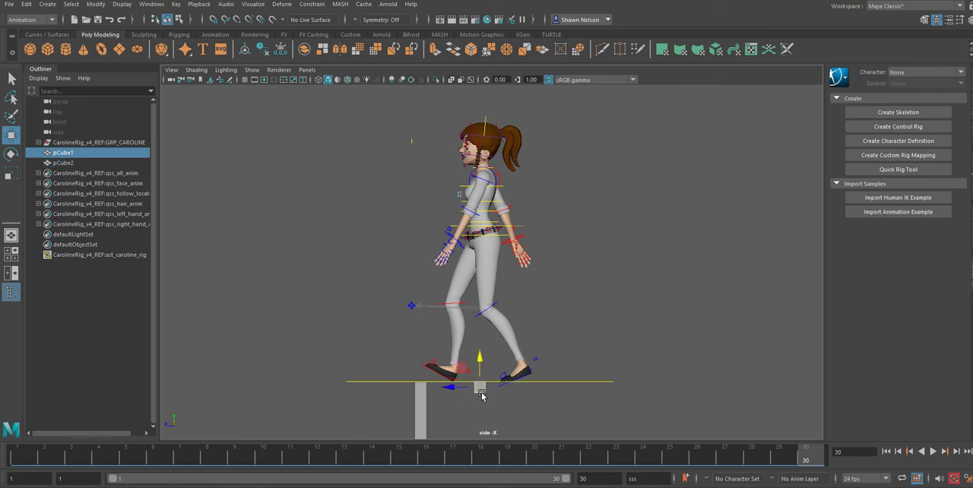
pyautogui.press('r')
pyautogui.moveTo(480, 362); pyautogui.dragTo(466, 254)
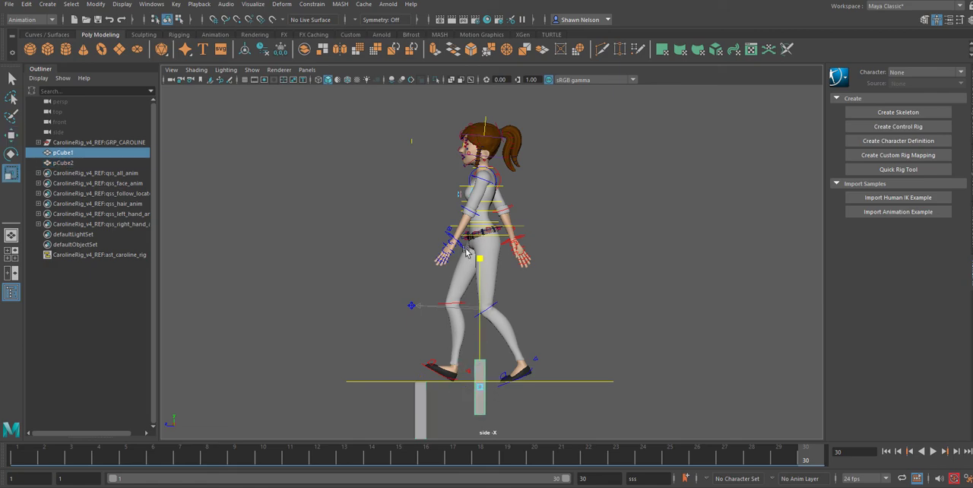
pyautogui.press('w')
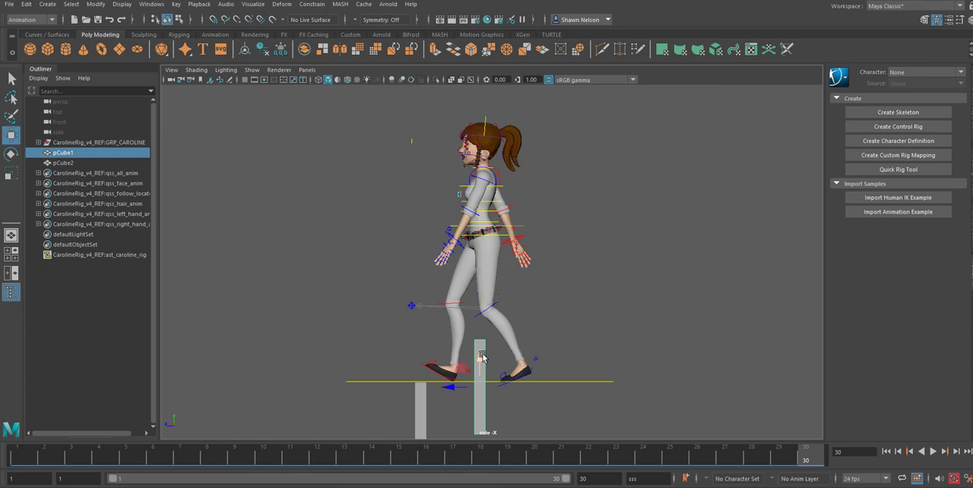
pyautogui.moveTo(482, 356); pyautogui.dragTo(477, 397)
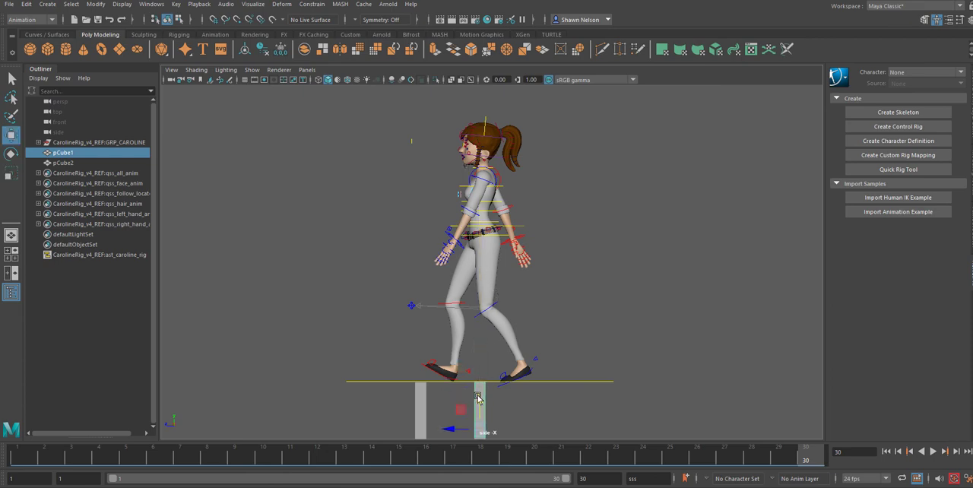
pyautogui.moveTo(454, 428); pyautogui.dragTo(498, 428)
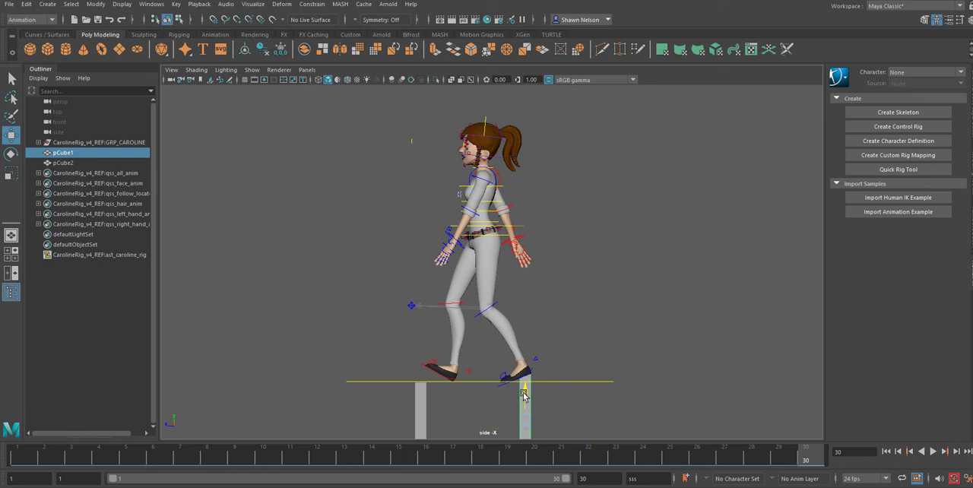
pyautogui.moveTo(523, 393); pyautogui.dragTo(525, 402)
# Step: Create a polygon cube, move it along the ground to the front post's outer edge and freeze its transformations
pyautogui.click(48, 49)
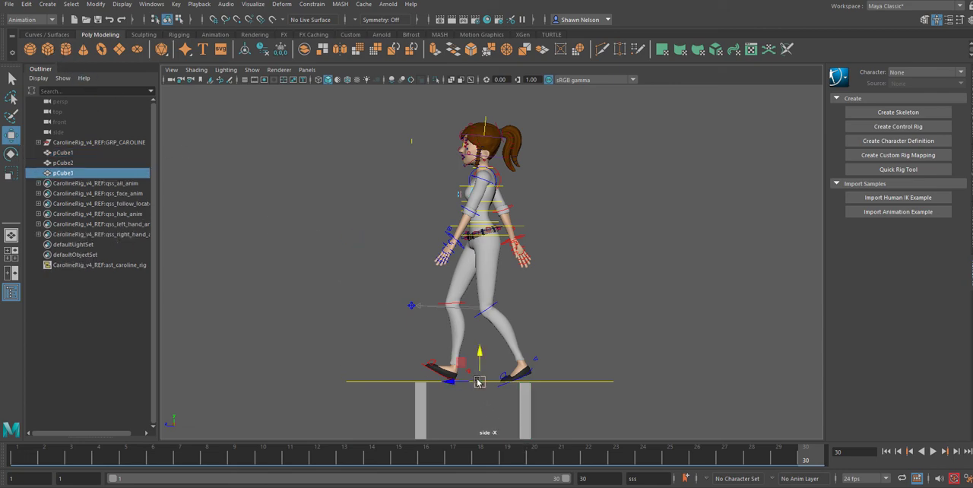
pyautogui.moveTo(479, 382); pyautogui.dragTo(417, 385)
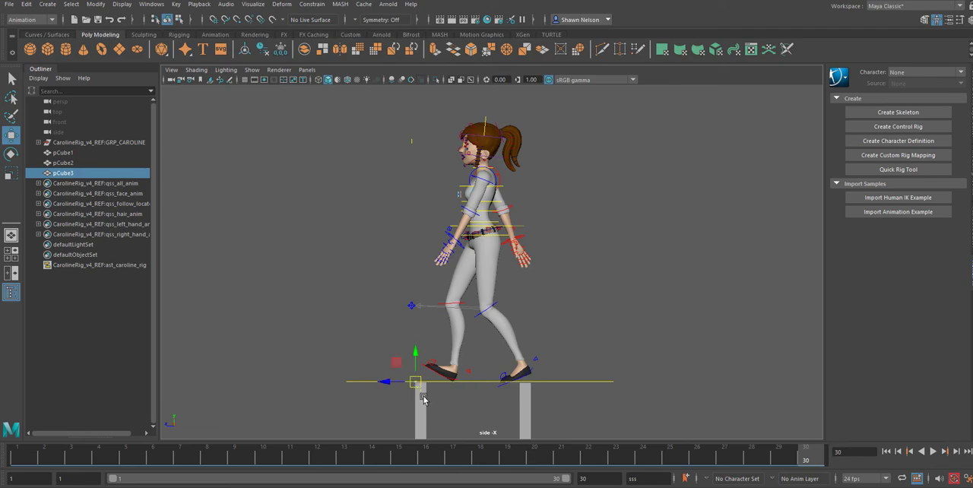
pyautogui.click(96, 4)
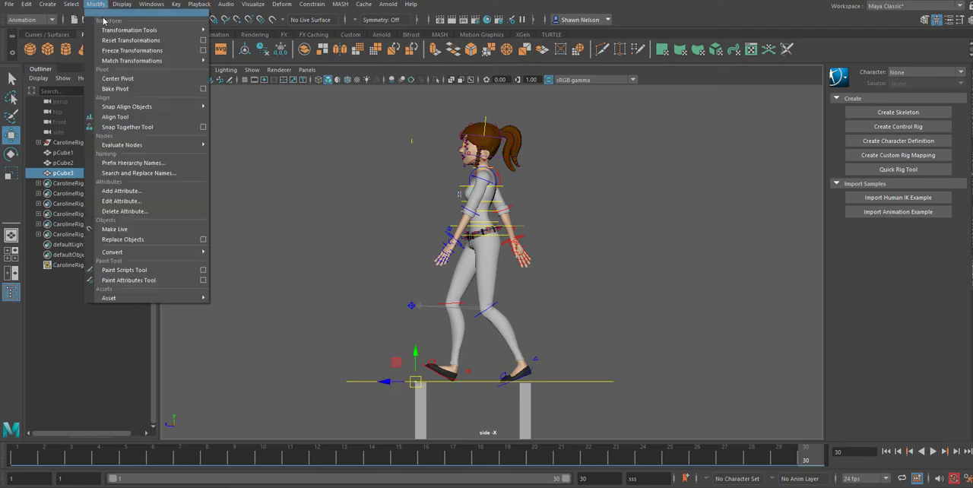
pyautogui.click(130, 50)
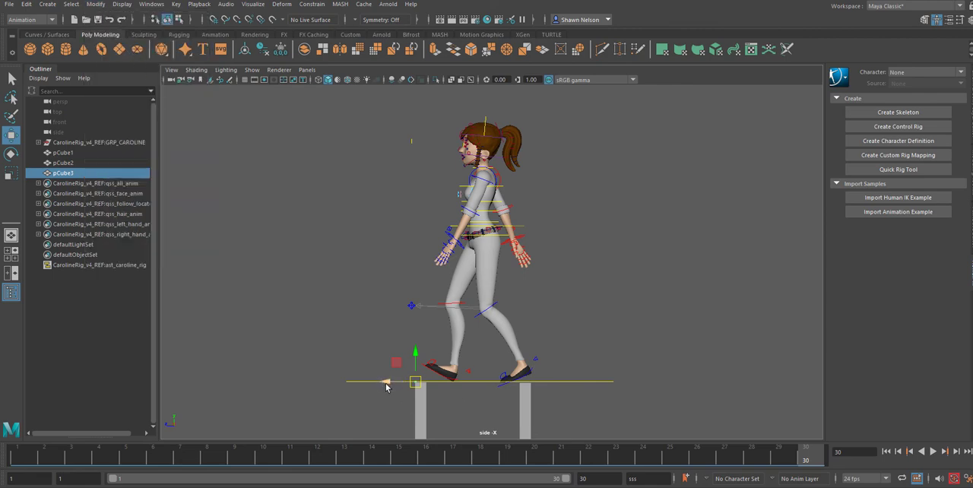
# Step: Move pCube3 along Z to the rear post's outer edge and display its channel values to measure the stride distance
pyautogui.moveTo(387, 384); pyautogui.dragTo(499, 401)
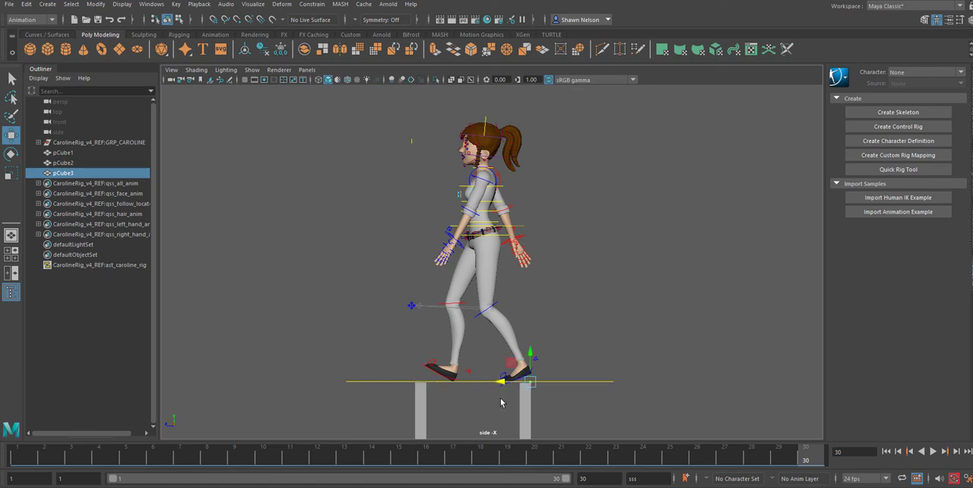
pyautogui.click(968, 92)
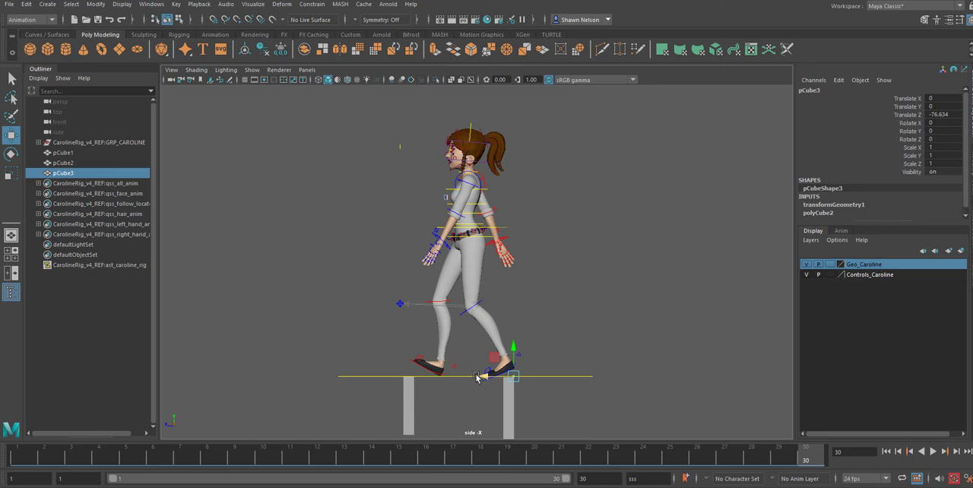
# Step: Deselect the measuring cube and select the rig's main control, ctl_main, on the ground line
pyautogui.click(559, 350)
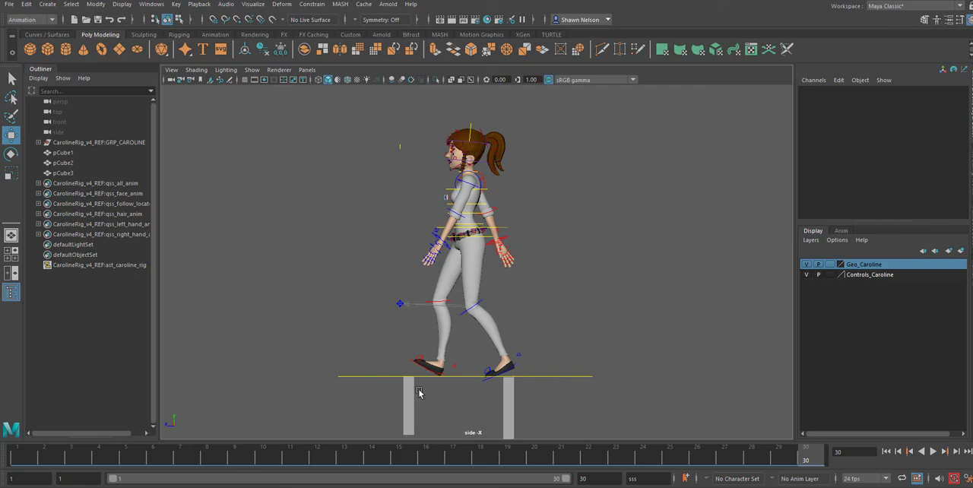
pyautogui.click(563, 376)
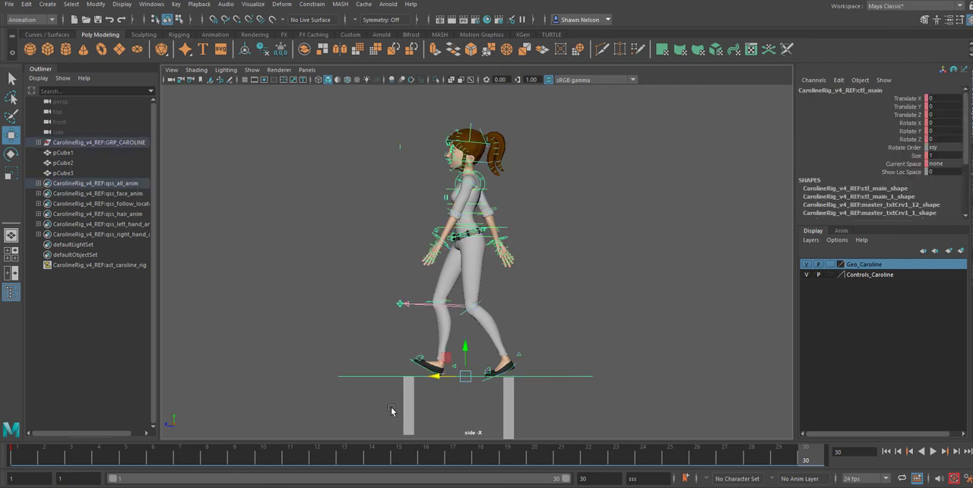